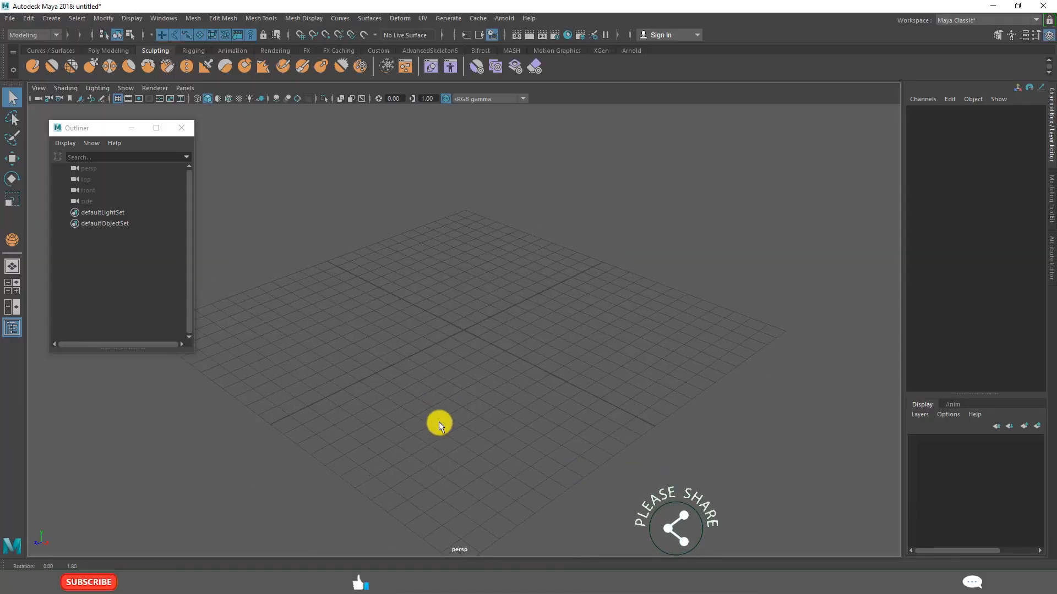
# Switch to Maya and draw a polygon cylinder at the grid's centre, about 8.25 in radius and 3.47 high.
pyautogui.scroll(3, 502, 385)
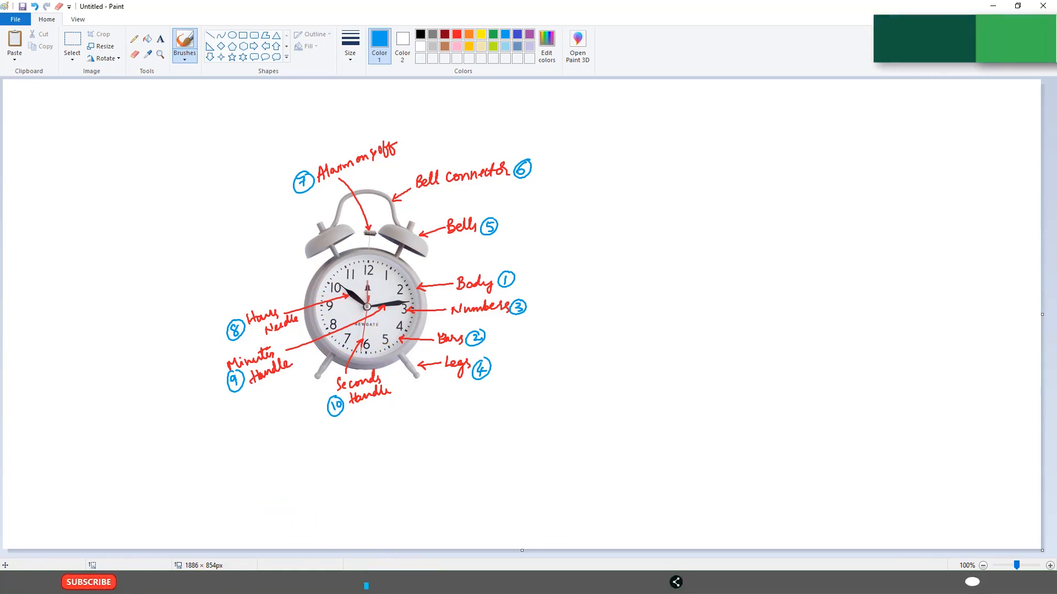
pyautogui.click(493, 544)
pyautogui.moveTo(504, 384)
pyautogui.keyDown('alt'); pyautogui.mouseDown()
pyautogui.moveTo(488, 359)
pyautogui.moveTo(520, 393)
pyautogui.mouseUp(); pyautogui.keyUp('alt')
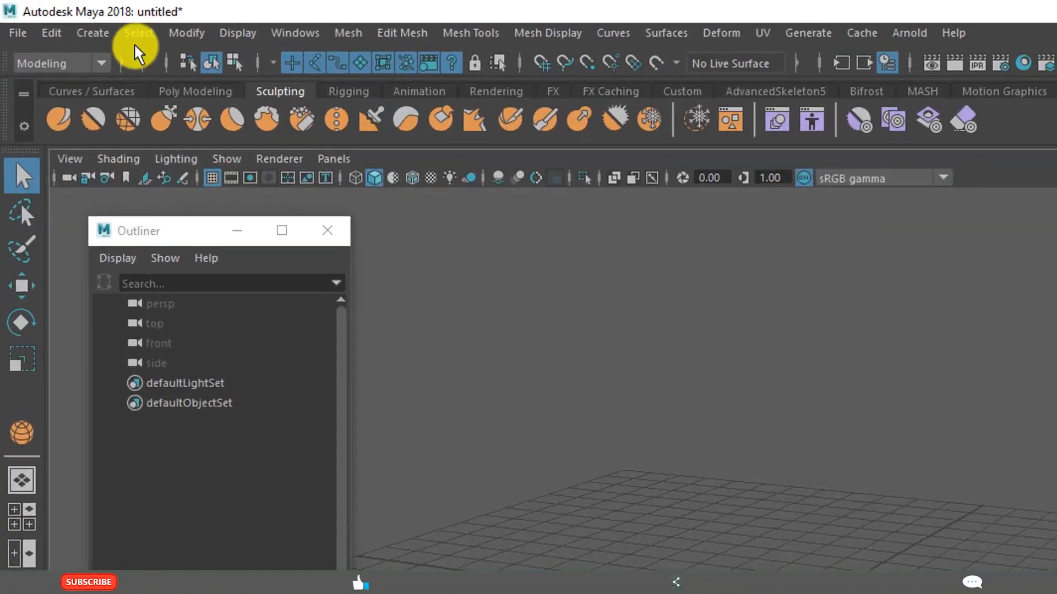
pyautogui.click(92, 32)
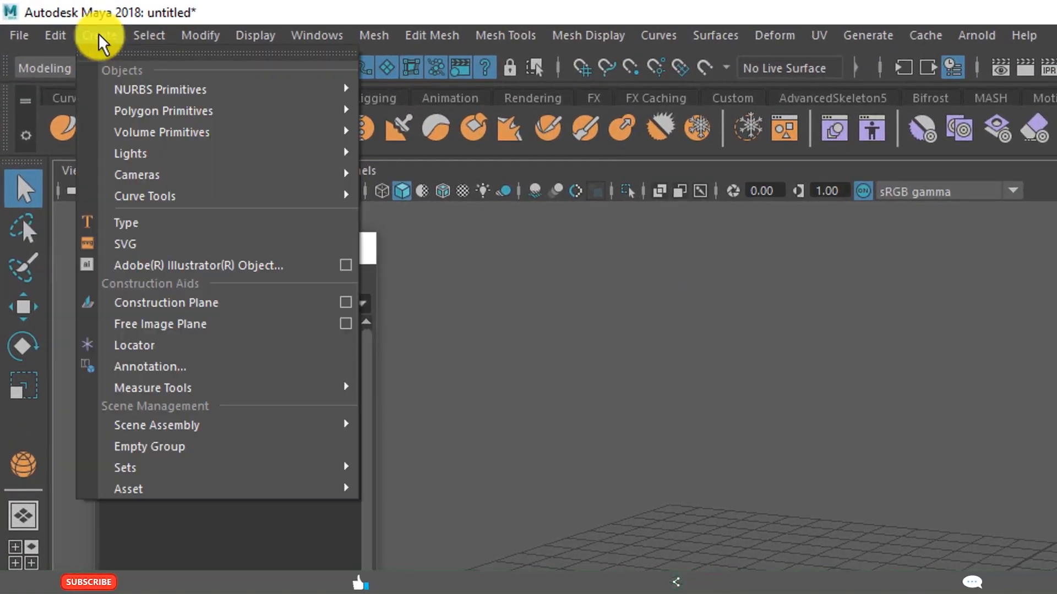
pyautogui.moveTo(180, 105)
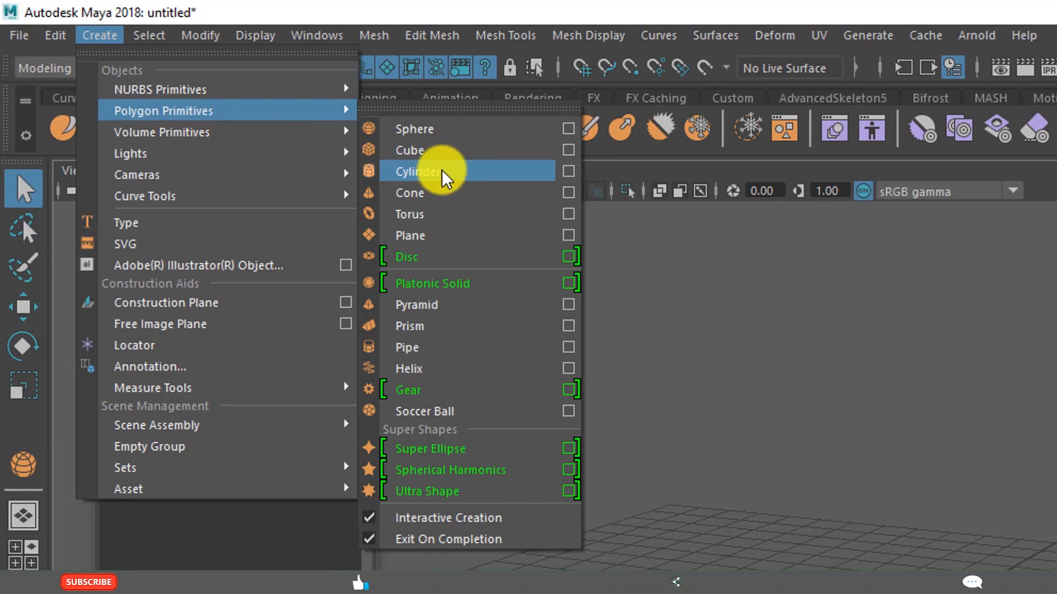
pyautogui.click(435, 175)
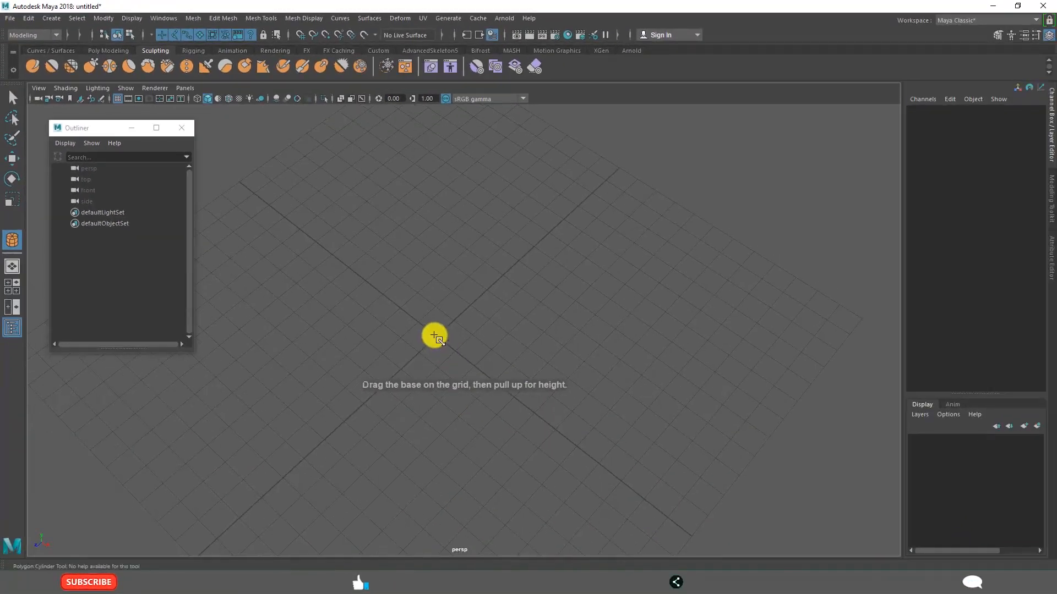
pyautogui.moveTo(434, 335); pyautogui.dragTo(624, 437)
pyautogui.scroll(-2, 578, 427)
pyautogui.keyDown('alt'); pyautogui.moveTo(561, 405); pyautogui.dragTo(544, 389); pyautogui.keyUp('alt')
pyautogui.moveTo(460, 339); pyautogui.dragTo(462, 291)
pyautogui.scroll(-2, 578, 430)
pyautogui.keyDown('alt'); pyautogui.moveTo(578, 430); pyautogui.dragTo(562, 408); pyautogui.keyUp('alt')
pyautogui.press('w')
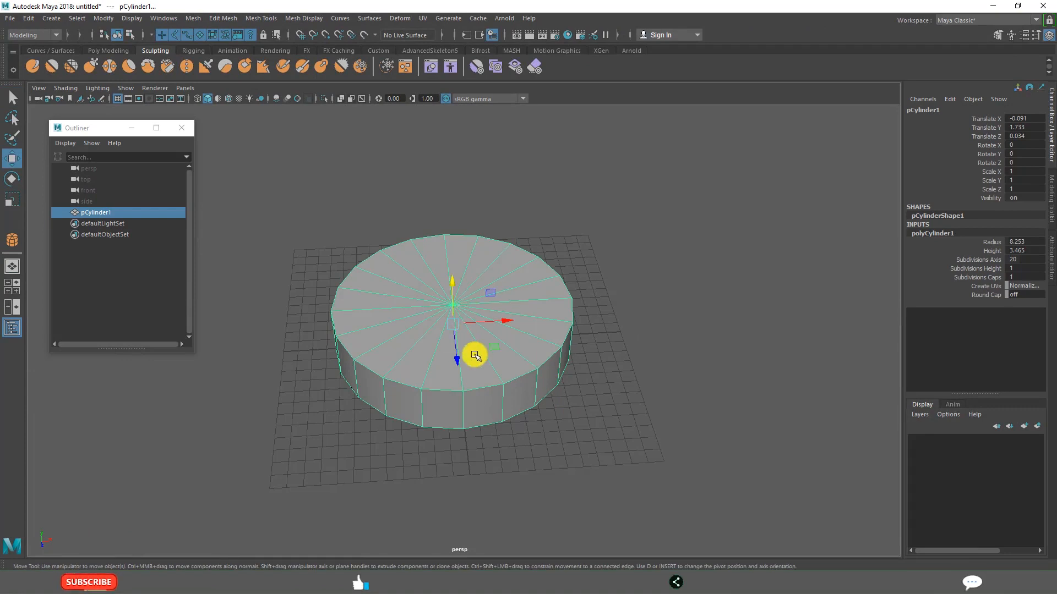
# Set the cylinder's Translate X, Y and Z to 0.
pyautogui.press('r')
pyautogui.moveTo(1026, 118); pyautogui.dragTo(1026, 143)
pyautogui.write('0')
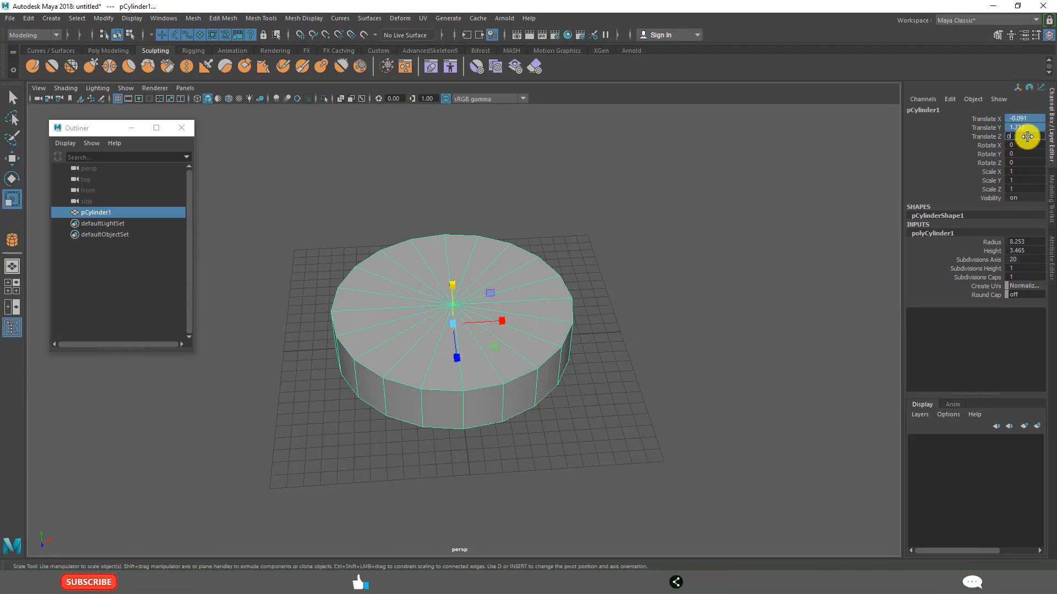
pyautogui.press('Return')
pyautogui.click(659, 362)
pyautogui.keyDown('alt'); pyautogui.moveTo(557, 422); pyautogui.dragTo(608, 384); pyautogui.keyUp('alt')
# Set the cylinder's Subdivisions Axis to 30.
pyautogui.click(514, 356)
pyautogui.keyDown('alt'); pyautogui.moveTo(545, 356); pyautogui.dragTo(520, 448, button='right'); pyautogui.keyUp('alt')
pyautogui.keyDown('alt'); pyautogui.moveTo(518, 449); pyautogui.dragTo(497, 356, button='middle'); pyautogui.keyUp('alt')
pyautogui.keyDown('alt'); pyautogui.moveTo(497, 356); pyautogui.dragTo(455, 392); pyautogui.keyUp('alt')
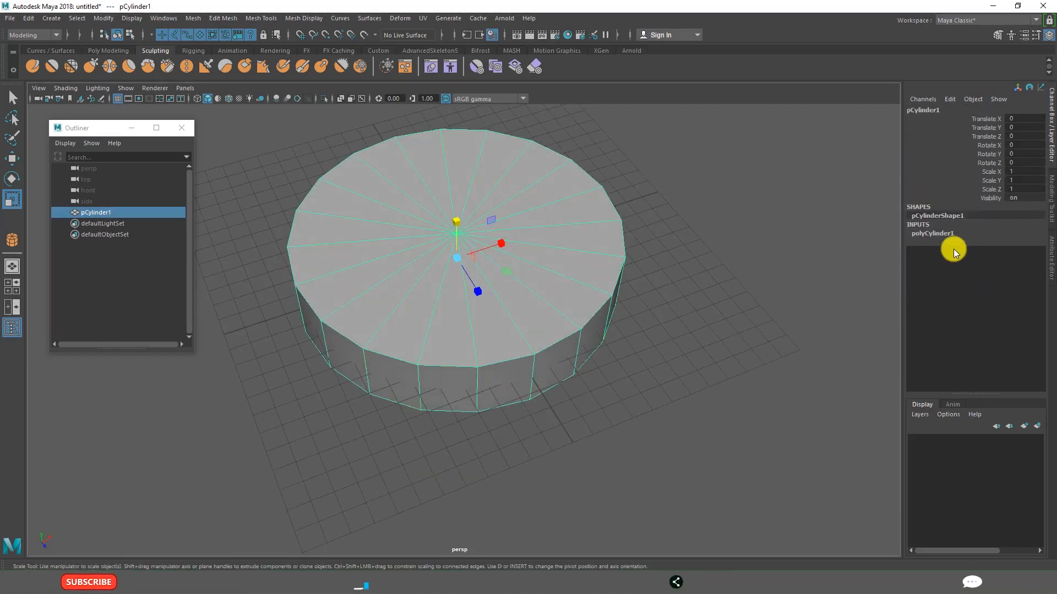
pyautogui.click(944, 235)
pyautogui.click(985, 259)
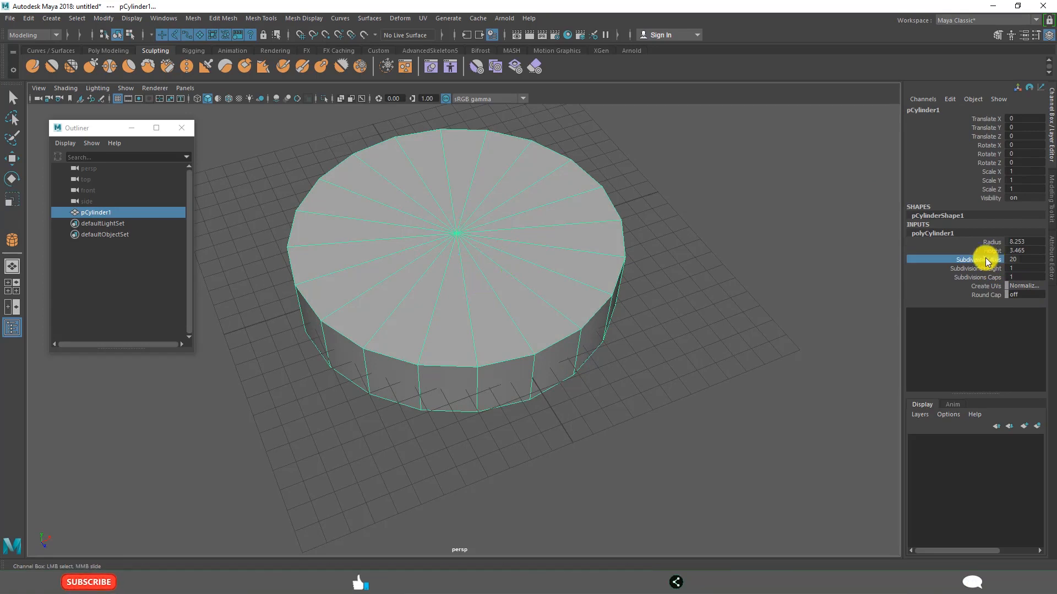
pyautogui.moveTo(694, 336); pyautogui.dragTo(754, 326, button='middle')
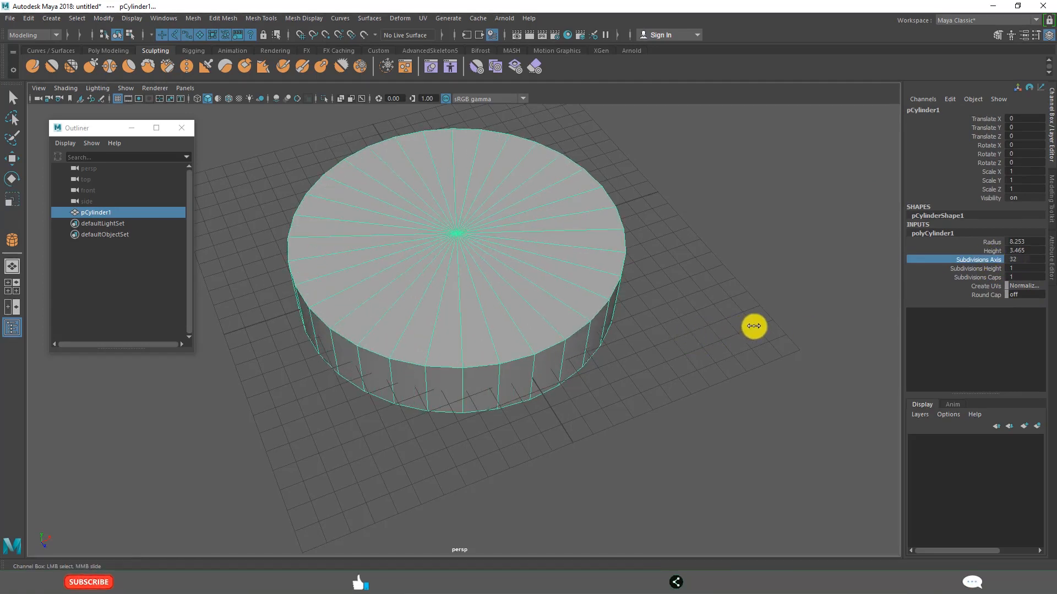
pyautogui.keyDown('alt'); pyautogui.moveTo(754, 326); pyautogui.dragTo(674, 393); pyautogui.keyUp('alt')
pyautogui.doubleClick(1023, 260)
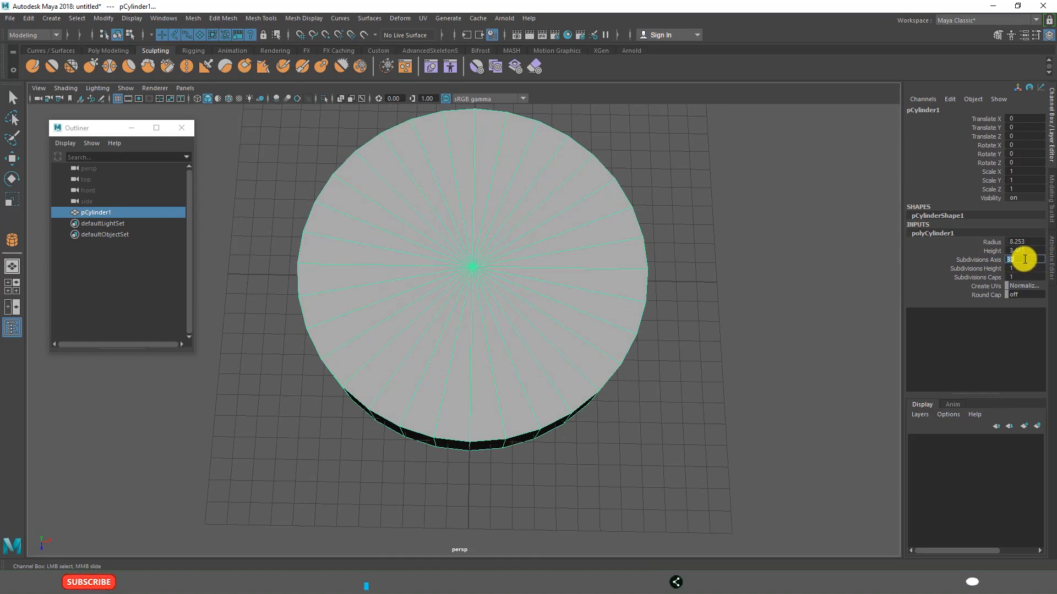
pyautogui.write('30')
pyautogui.press('Return')
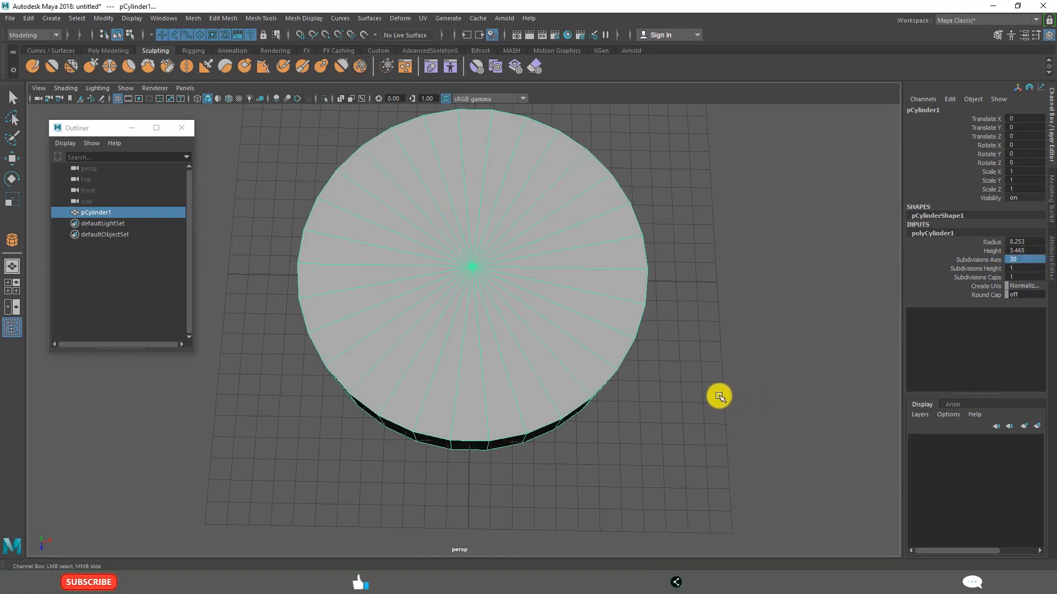
pyautogui.click(718, 397)
# Stand the cylinder upright by setting its Rotate X to 90.
pyautogui.click(506, 331)
pyautogui.keyDown('alt'); pyautogui.moveTo(506, 330); pyautogui.dragTo(592, 314); pyautogui.keyUp('alt')
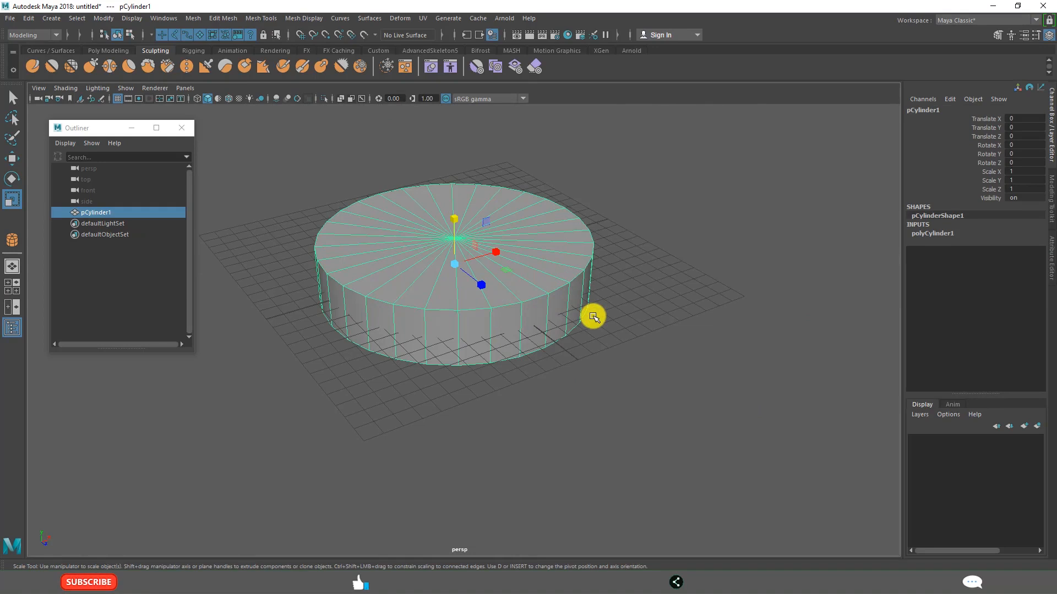
pyautogui.press('e')
pyautogui.moveTo(463, 233); pyautogui.dragTo(489, 291)
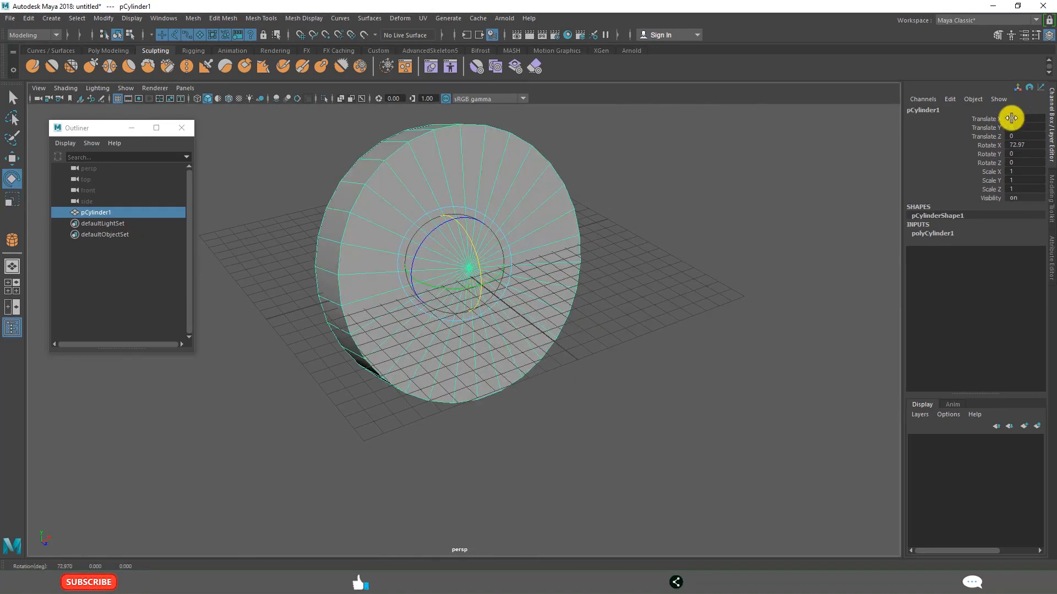
pyautogui.click(1023, 143)
pyautogui.write('90')
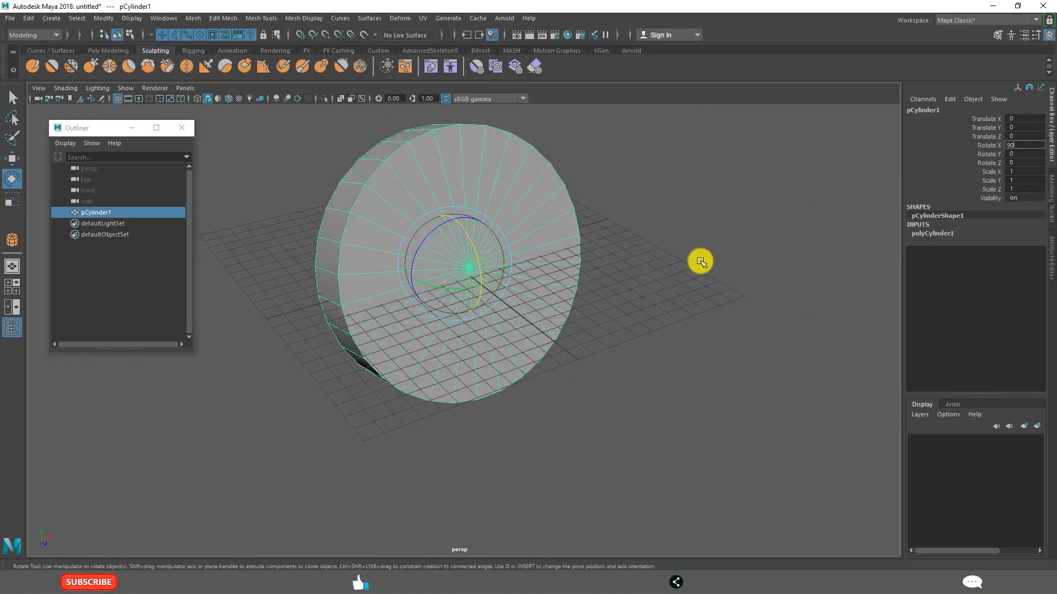
pyautogui.press('Return')
pyautogui.click(602, 370)
pyautogui.scroll(-3, 611, 373)
pyautogui.keyDown('alt'); pyautogui.moveTo(531, 328); pyautogui.dragTo(456, 266); pyautogui.keyUp('alt')
pyautogui.click(456, 265)
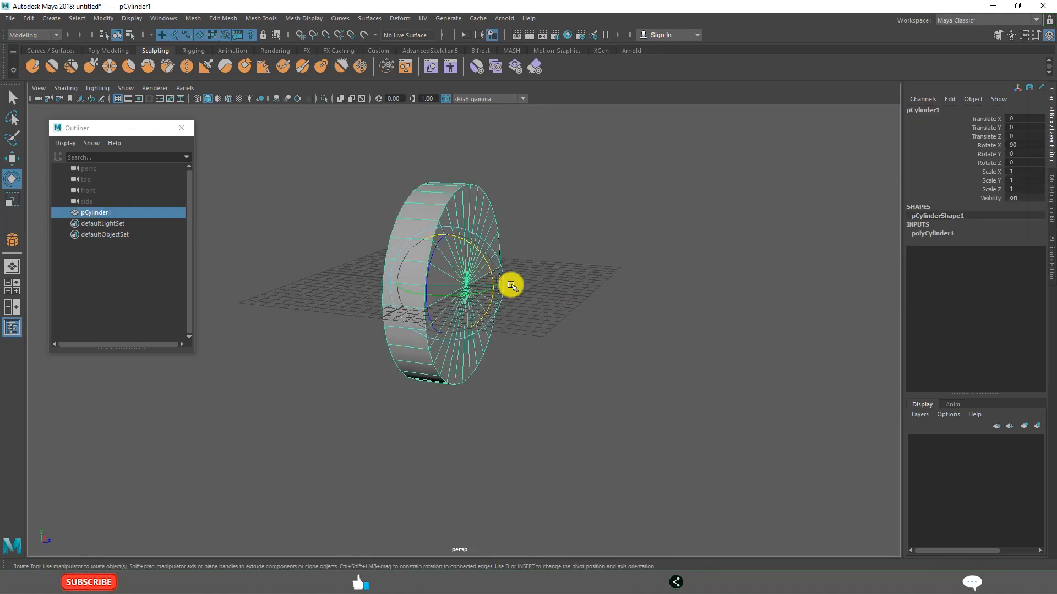
# Set the cylinder's Rotate X to -90 and raise it above the grid to a Translate Y of about 12.67.
pyautogui.press('w')
pyautogui.keyDown('alt'); pyautogui.moveTo(512, 344); pyautogui.dragTo(390, 353); pyautogui.keyUp('alt')
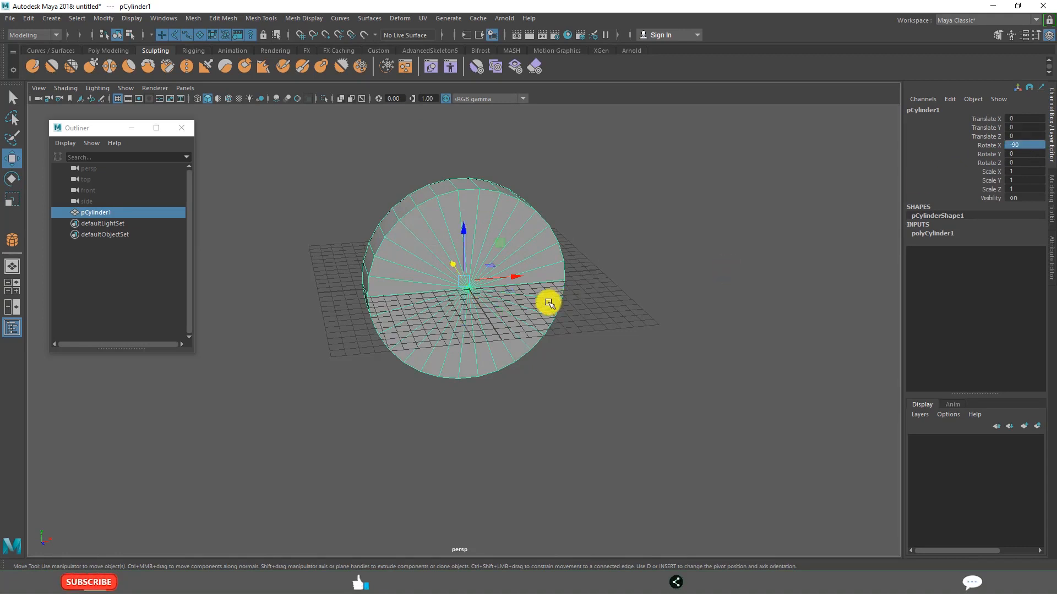
pyautogui.keyDown('alt'); pyautogui.moveTo(576, 309); pyautogui.dragTo(583, 347); pyautogui.keyUp('alt')
pyautogui.keyDown('alt'); pyautogui.moveTo(582, 347); pyautogui.dragTo(598, 352, button='right'); pyautogui.keyUp('alt')
pyautogui.keyDown('alt'); pyautogui.moveTo(490, 150); pyautogui.dragTo(501, 232, button='middle'); pyautogui.keyUp('alt')
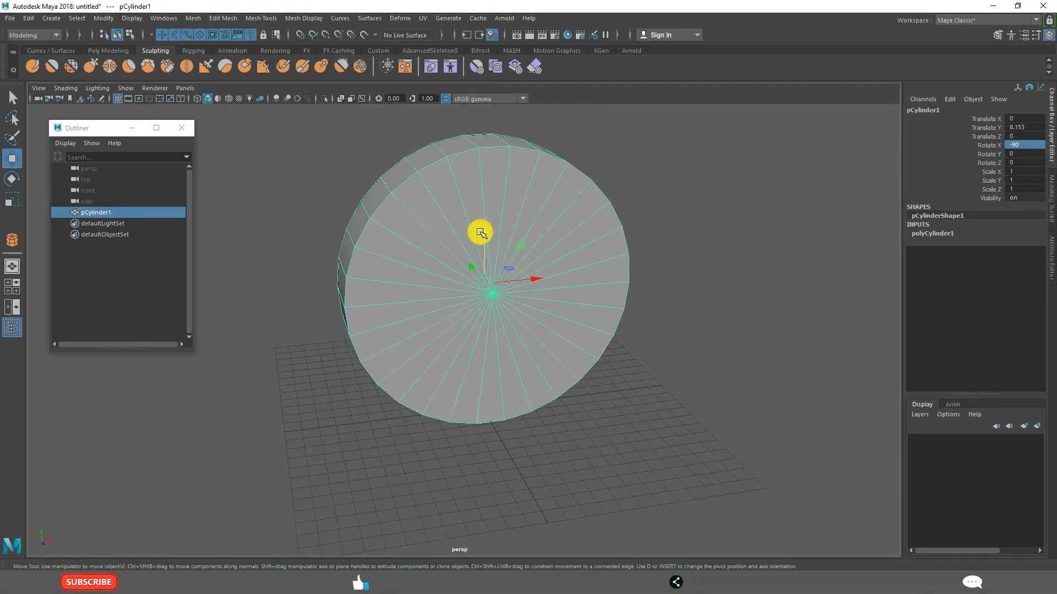
pyautogui.moveTo(483, 234); pyautogui.dragTo(481, 154)
pyautogui.keyDown('alt'); pyautogui.moveTo(580, 365); pyautogui.dragTo(547, 333, button='right'); pyautogui.keyUp('alt')
pyautogui.keyDown('alt'); pyautogui.moveTo(547, 333); pyautogui.dragTo(520, 334); pyautogui.keyUp('alt')
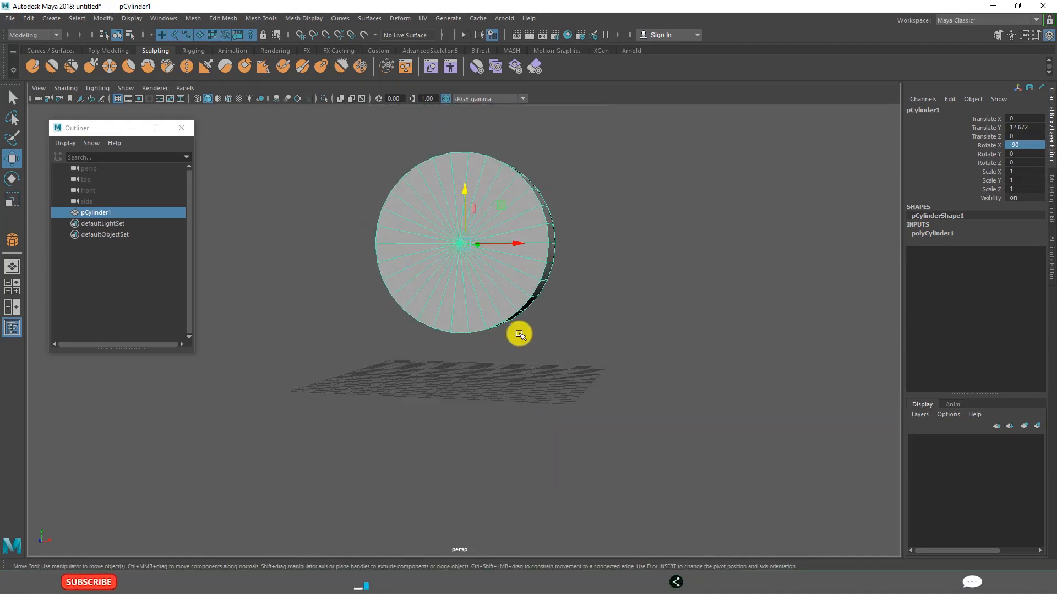
# Scale up the ring of vertices around the cylinder's back face so the side wall flares outward.
pyautogui.keyDown('alt'); pyautogui.moveTo(563, 307); pyautogui.dragTo(564, 328, button='middle'); pyautogui.keyUp('alt')
pyautogui.keyDown('alt'); pyautogui.moveTo(564, 328); pyautogui.dragTo(586, 347, button='right'); pyautogui.keyUp('alt')
pyautogui.keyDown('alt'); pyautogui.moveTo(585, 347); pyautogui.dragTo(547, 413); pyautogui.keyUp('alt')
pyautogui.click(671, 396)
pyautogui.keyDown('alt'); pyautogui.moveTo(671, 396); pyautogui.dragTo(411, 281); pyautogui.keyUp('alt')
pyautogui.click(411, 281)
pyautogui.keyDown('alt'); pyautogui.moveTo(493, 281); pyautogui.dragTo(578, 307, button='right'); pyautogui.keyUp('alt')
pyautogui.keyDown('alt'); pyautogui.moveTo(578, 306); pyautogui.dragTo(490, 253); pyautogui.keyUp('alt')
pyautogui.moveTo(489, 216); pyautogui.dragTo(438, 217, button='right')
pyautogui.keyDown('alt'); pyautogui.moveTo(545, 226); pyautogui.dragTo(546, 226); pyautogui.keyUp('alt')
pyautogui.moveTo(557, 134); pyautogui.dragTo(496, 482)
pyautogui.keyDown('alt'); pyautogui.moveTo(544, 379); pyautogui.dragTo(572, 393); pyautogui.keyUp('alt')
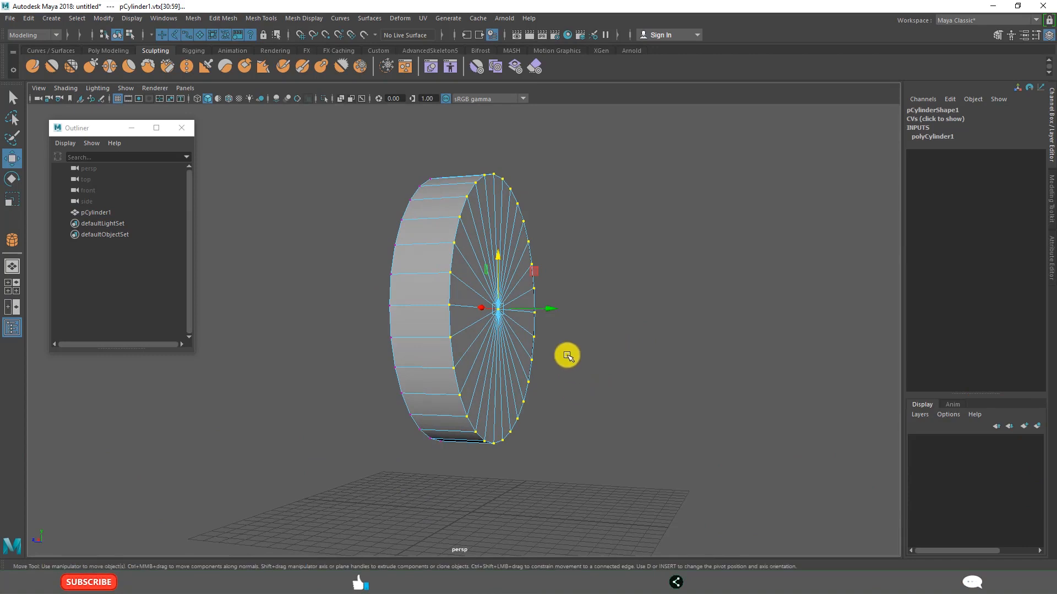
pyautogui.press('r')
pyautogui.keyDown('alt'); pyautogui.moveTo(498, 308); pyautogui.dragTo(579, 375); pyautogui.keyUp('alt')
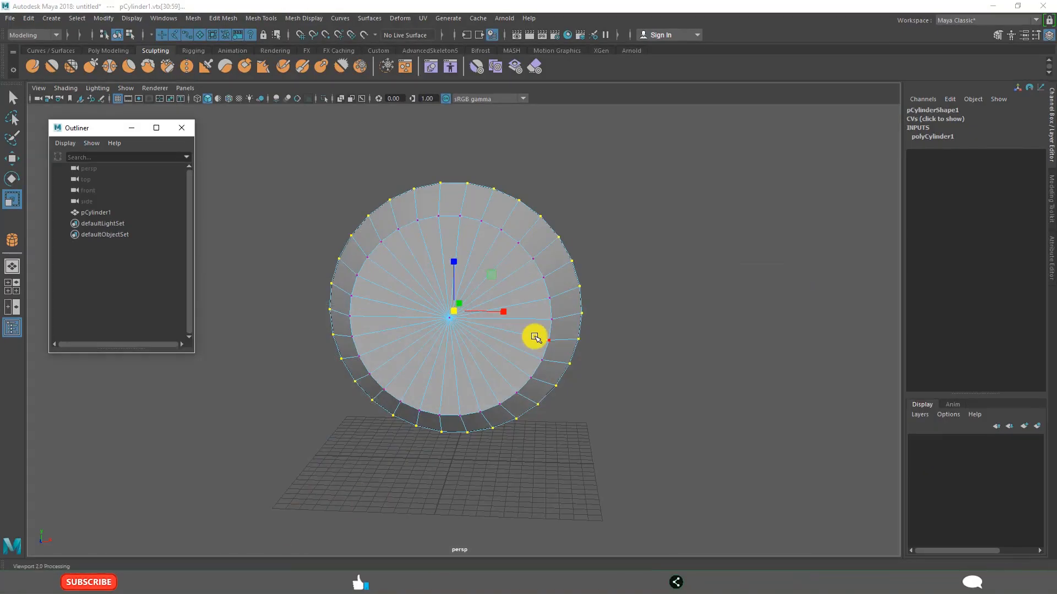
pyautogui.keyDown('alt'); pyautogui.moveTo(536, 336); pyautogui.dragTo(462, 330); pyautogui.keyUp('alt')
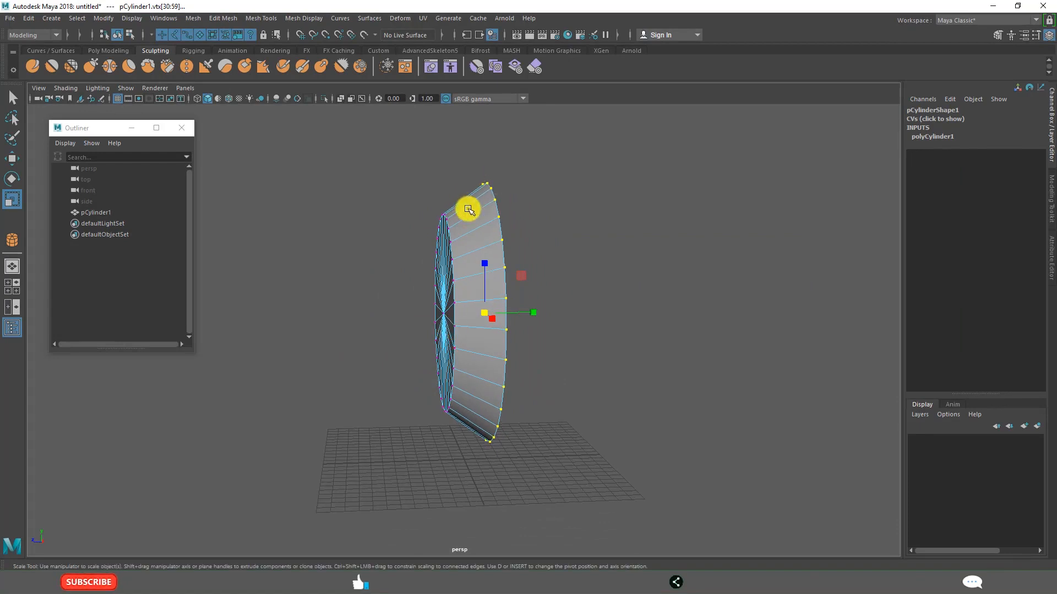
# Return to object mode and insert an edge loop around the middle of the flared side wall.
pyautogui.click(602, 353)
pyautogui.moveTo(511, 198); pyautogui.dragTo(524, 201, button='right')
pyautogui.click(526, 220)
pyautogui.click(483, 256)
pyautogui.scroll(3, 511, 264)
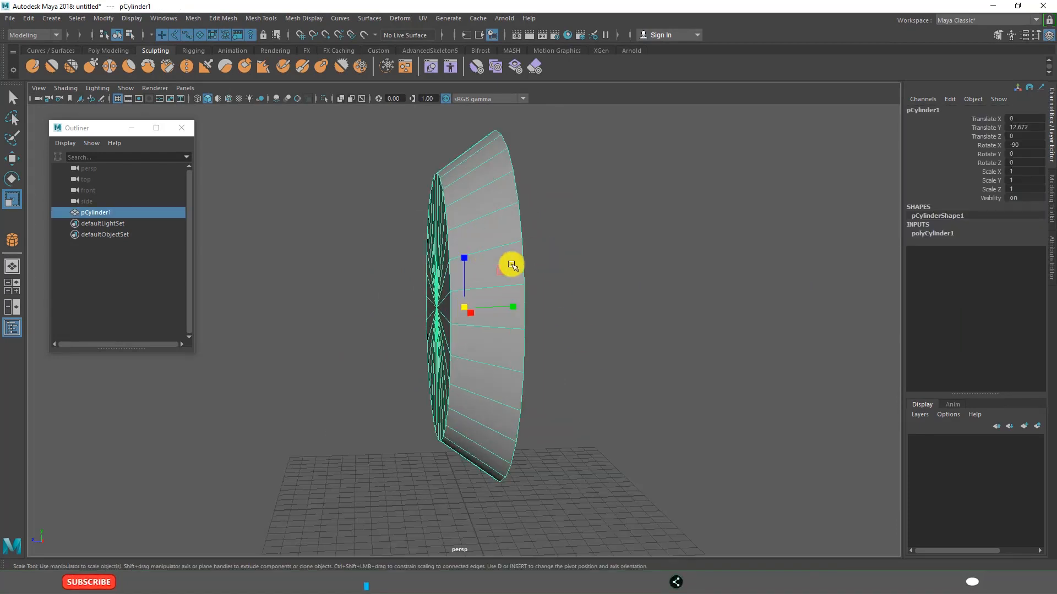
pyautogui.click(234, 21)
pyautogui.moveTo(260, 22)
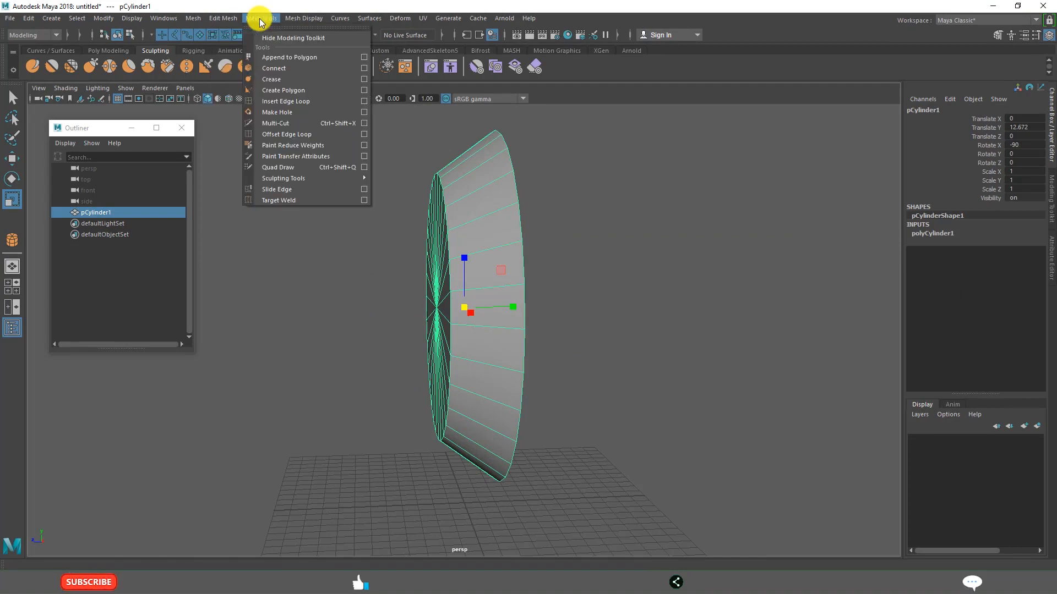
pyautogui.click(286, 101)
pyautogui.click(476, 193)
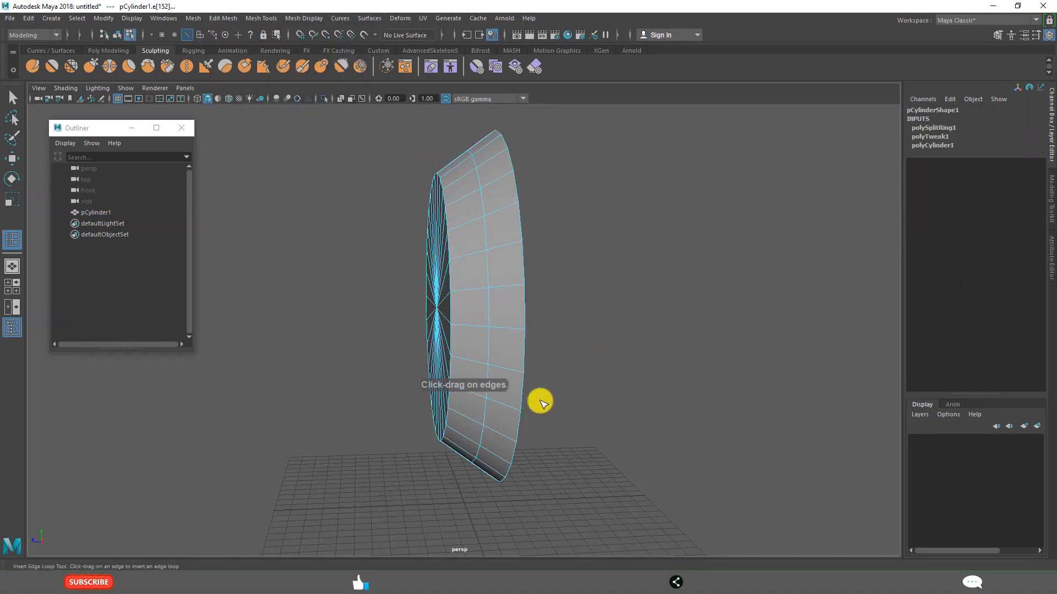
pyautogui.keyDown('alt'); pyautogui.moveTo(552, 396); pyautogui.dragTo(524, 371); pyautogui.keyUp('alt')
pyautogui.press('w')
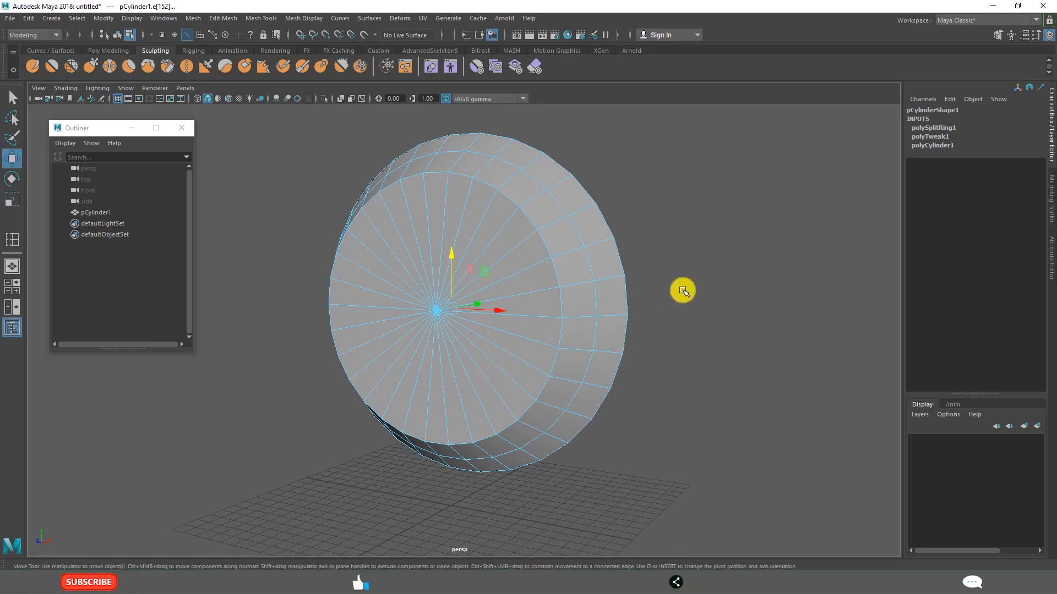
# Select the new middle edge loop and scale it inward to give the side wall a concave profile.
pyautogui.click(631, 257)
pyautogui.moveTo(578, 235)
pyautogui.mouseDown(button='right')
pyautogui.moveTo(582, 209)
pyautogui.moveTo(581, 237)
pyautogui.mouseUp(button='right')
pyautogui.doubleClick(581, 238)
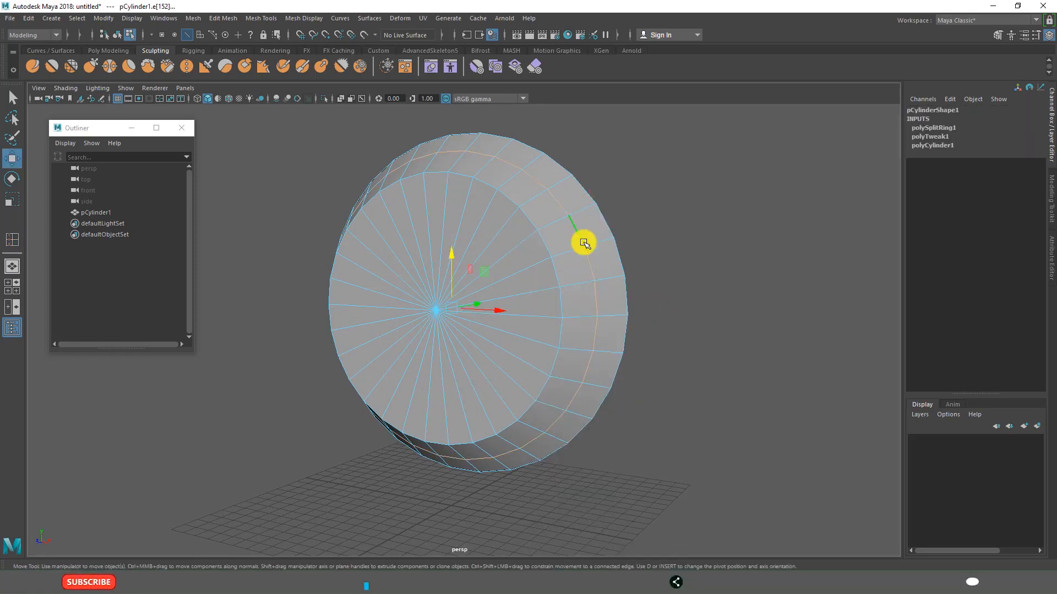
pyautogui.press('r')
pyautogui.moveTo(453, 312); pyautogui.dragTo(437, 317)
pyautogui.keyDown('alt'); pyautogui.moveTo(716, 393); pyautogui.dragTo(583, 370); pyautogui.keyUp('alt')
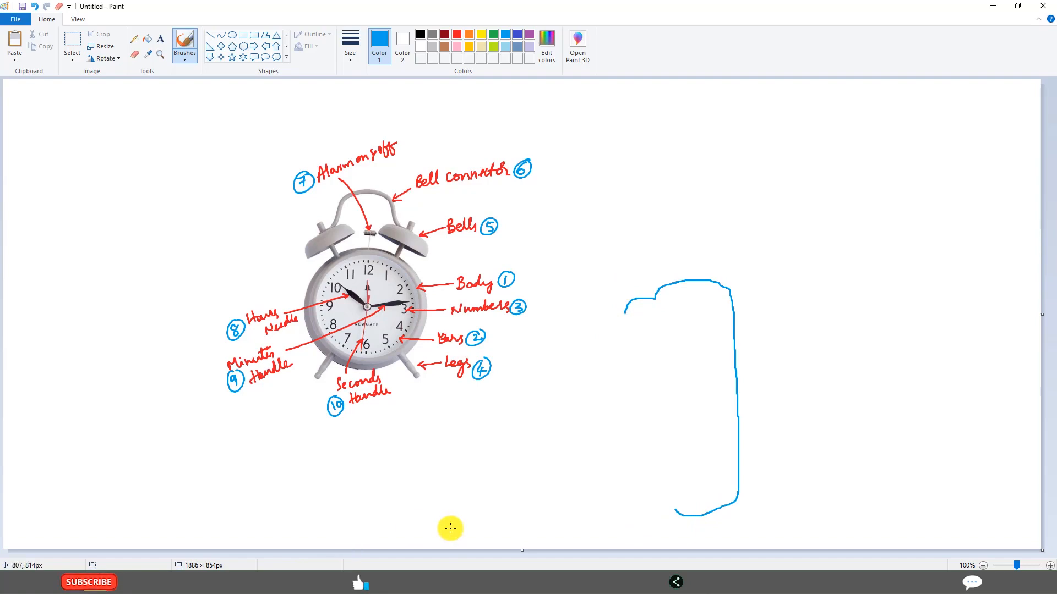
# Return from the Paint sketch to Maya and fine-tune the scale of the middle edge loop.
pyautogui.moveTo(447, 582)
pyautogui.click(481, 539)
pyautogui.moveTo(532, 325)
pyautogui.keyDown('alt'); pyautogui.mouseDown()
pyautogui.moveTo(521, 325)
pyautogui.moveTo(540, 326)
pyautogui.mouseUp(); pyautogui.keyUp('alt')
pyautogui.keyDown('alt'); pyautogui.moveTo(547, 329); pyautogui.dragTo(549, 390, button='middle'); pyautogui.keyUp('alt')
pyautogui.scroll(2, 549, 390)
pyautogui.moveTo(472, 381); pyautogui.dragTo(479, 373)
pyautogui.click(627, 319)
# Insert a second edge loop between the front face and the middle loop, and scale it outward to about 1.05.
pyautogui.moveTo(502, 239); pyautogui.dragTo(552, 223, button='right')
pyautogui.click(584, 243)
pyautogui.click(475, 300)
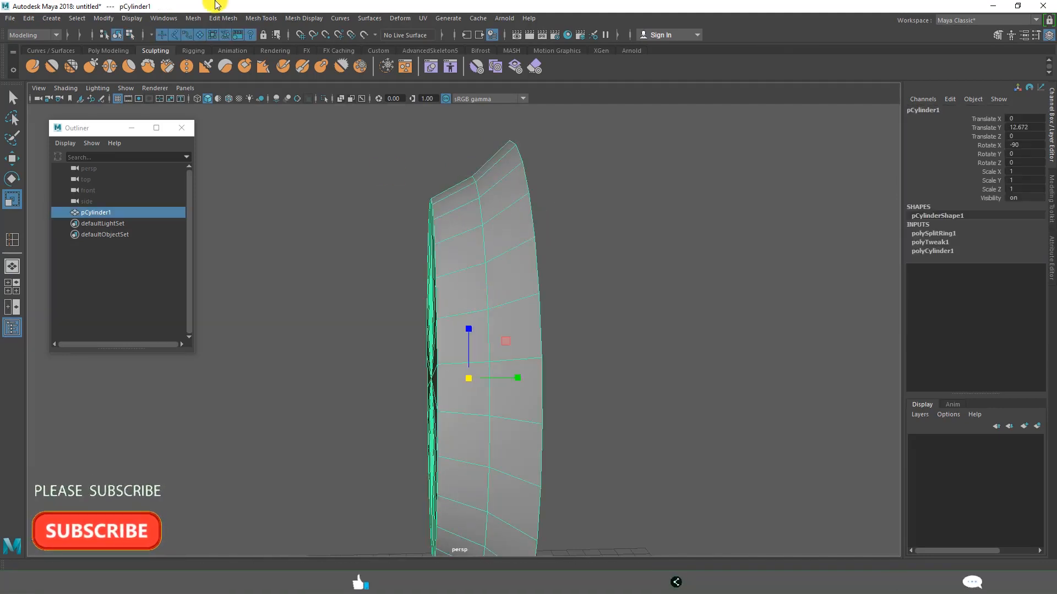
pyautogui.click(261, 18)
pyautogui.click(286, 101)
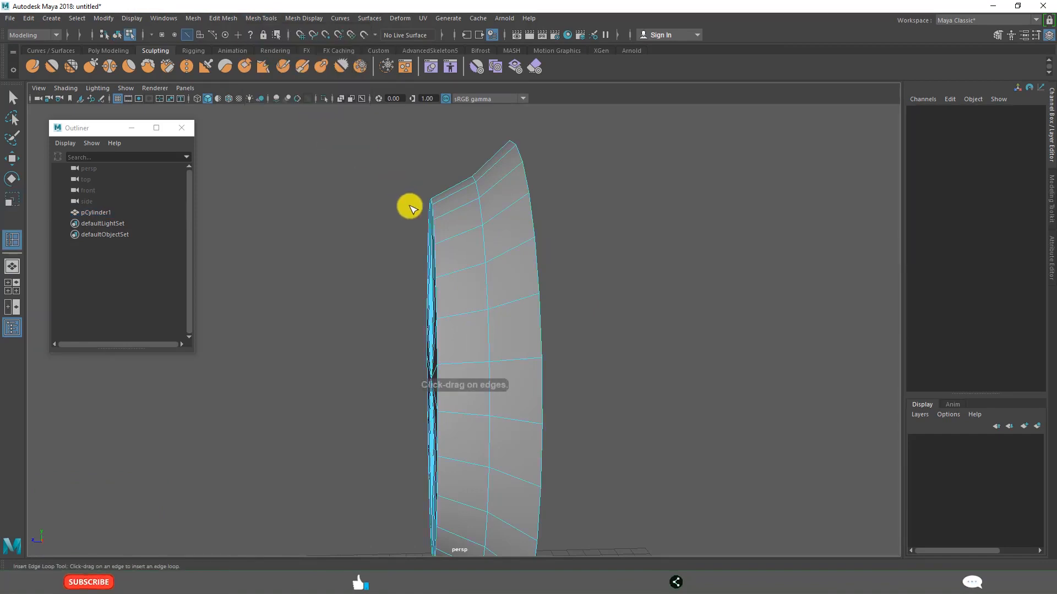
pyautogui.moveTo(463, 238); pyautogui.dragTo(454, 240)
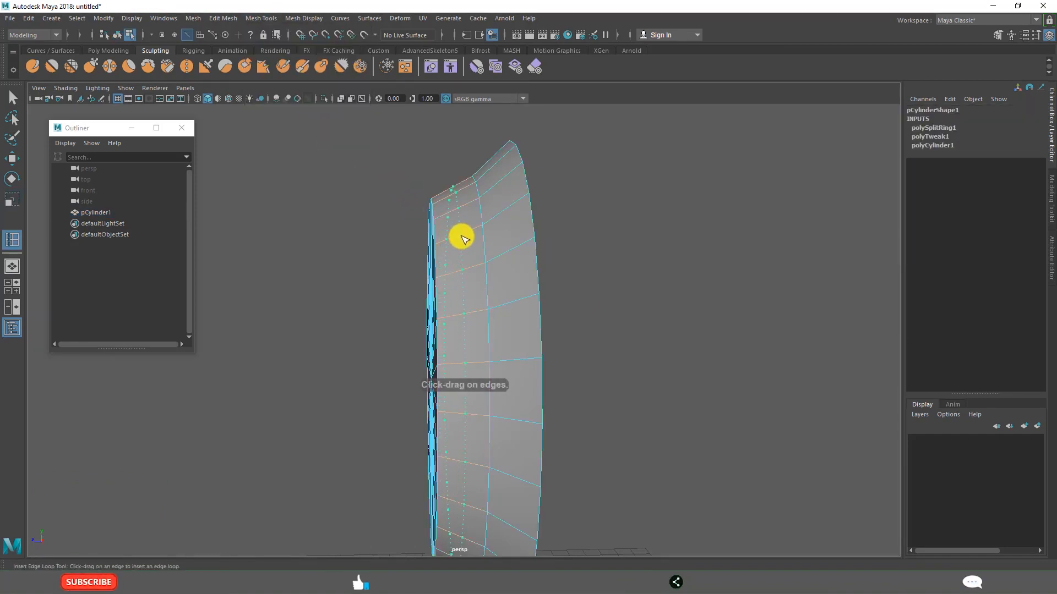
pyautogui.click(462, 238)
pyautogui.press('r')
pyautogui.moveTo(445, 380); pyautogui.dragTo(458, 374)
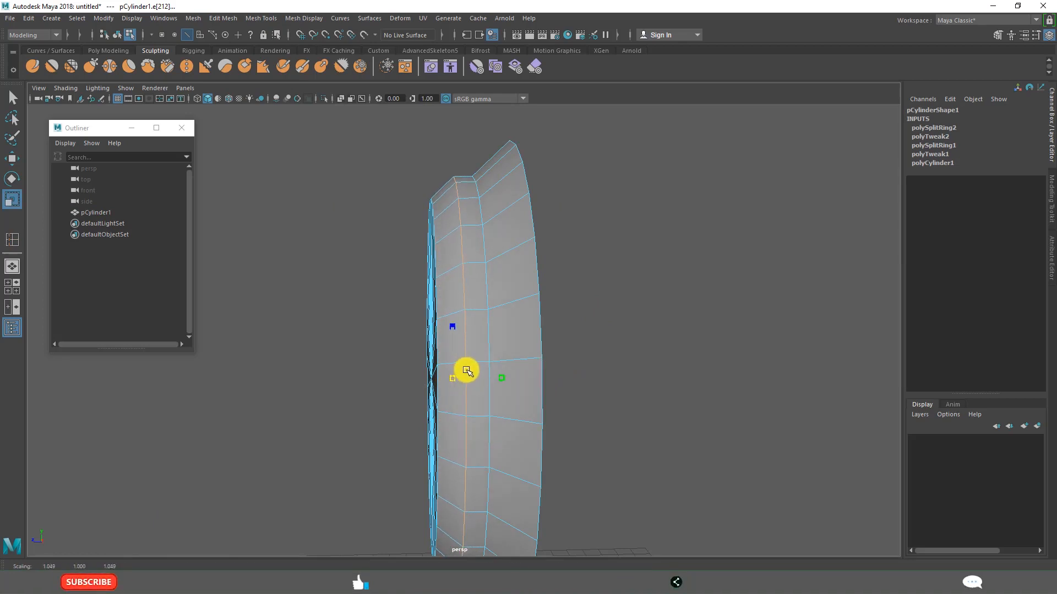
pyautogui.click(655, 394)
# Switch the cylinder to face selection mode and bring its side profile into view.
pyautogui.keyDown('alt'); pyautogui.moveTo(655, 395); pyautogui.dragTo(557, 367); pyautogui.keyUp('alt')
pyautogui.scroll(-5, 596, 389)
pyautogui.keyDown('alt'); pyautogui.moveTo(585, 368); pyautogui.dragTo(590, 340, button='middle'); pyautogui.keyUp('alt')
pyautogui.scroll(5, 590, 340)
pyautogui.moveTo(603, 366)
pyautogui.keyDown('alt'); pyautogui.mouseDown()
pyautogui.moveTo(566, 375)
pyautogui.moveTo(584, 361)
pyautogui.mouseUp(); pyautogui.keyUp('alt')
pyautogui.moveTo(490, 253); pyautogui.dragTo(492, 284, button='right')
pyautogui.scroll(-2, 538, 370)
pyautogui.keyDown('alt'); pyautogui.moveTo(539, 367); pyautogui.dragTo(637, 371); pyautogui.keyUp('alt')
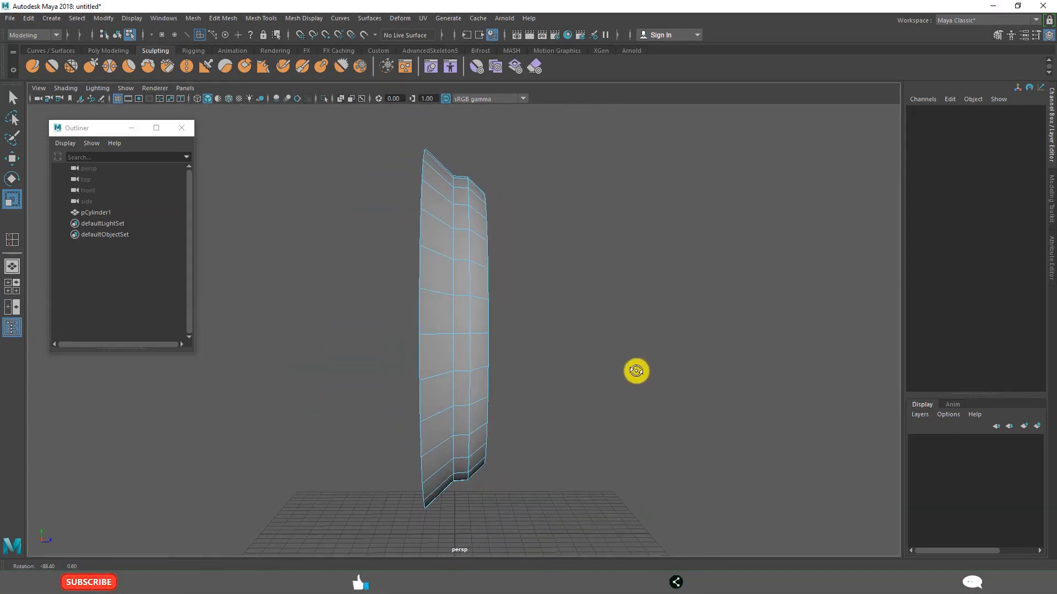
pyautogui.moveTo(584, 158); pyautogui.dragTo(480, 536)
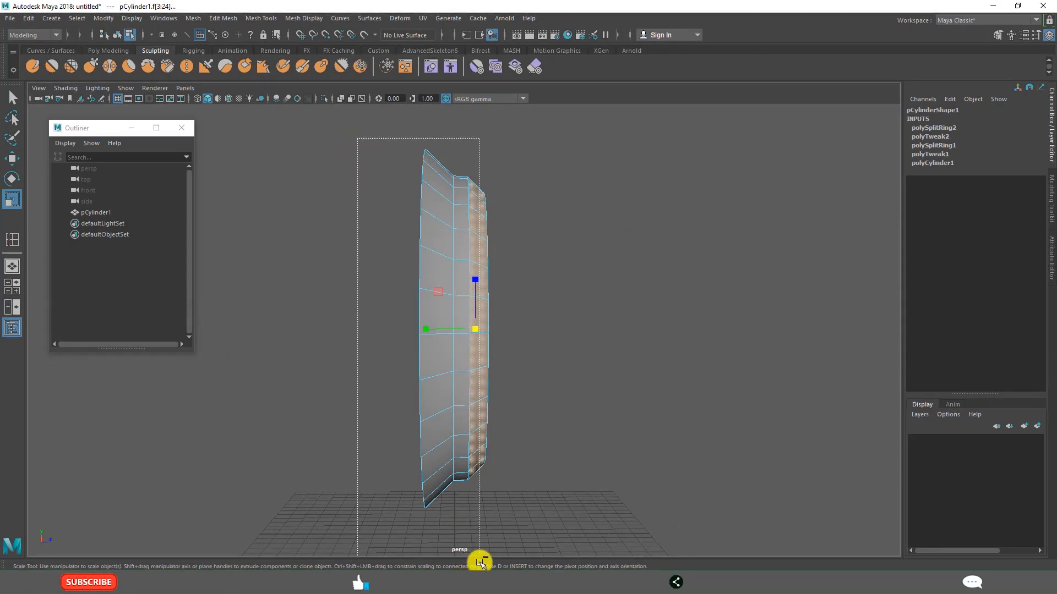
pyautogui.moveTo(616, 399)
pyautogui.keyDown('alt'); pyautogui.mouseDown()
pyautogui.moveTo(464, 382)
pyautogui.moveTo(597, 408)
pyautogui.moveTo(601, 395)
pyautogui.mouseUp(); pyautogui.keyUp('alt')
pyautogui.click(627, 385)
# Reduce the selection to the faces of the clock's front cap, extrude them, and scale the extrusion inward to about 0.93.
pyautogui.moveTo(595, 153); pyautogui.dragTo(470, 547)
pyautogui.keyDown('alt'); pyautogui.moveTo(607, 486); pyautogui.dragTo(589, 431); pyautogui.keyUp('alt')
pyautogui.moveTo(368, 129); pyautogui.dragTo(428, 504)
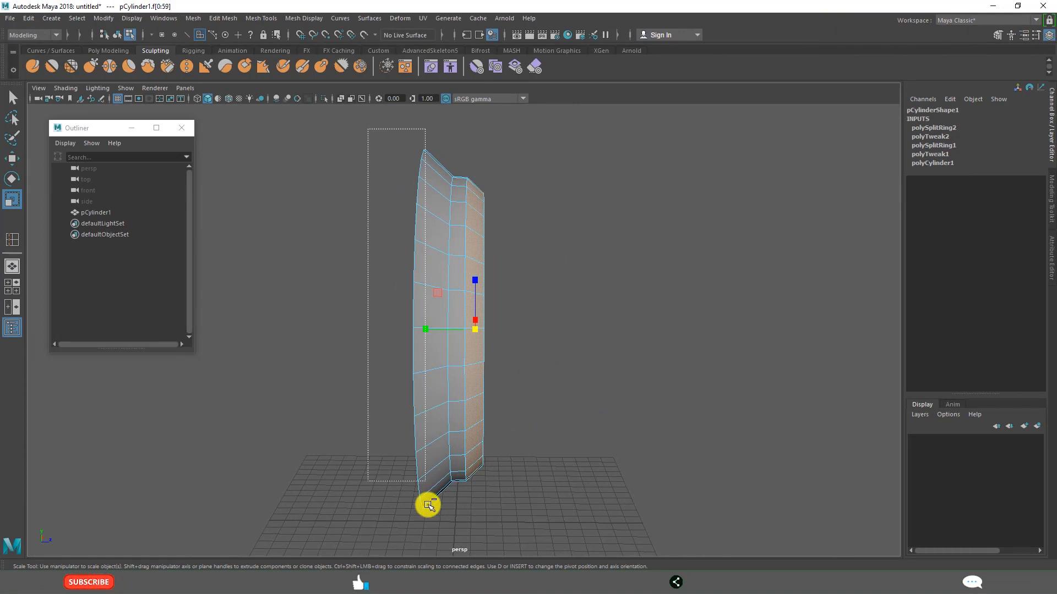
pyautogui.keyDown('alt'); pyautogui.moveTo(626, 372); pyautogui.dragTo(574, 377); pyautogui.keyUp('alt')
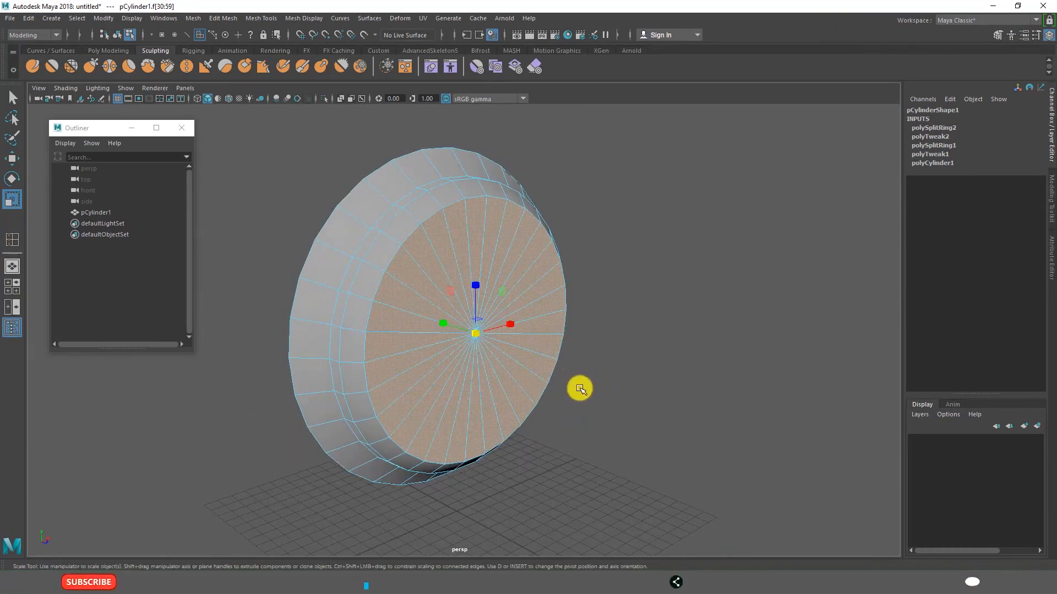
pyautogui.keyDown('alt'); pyautogui.moveTo(579, 391); pyautogui.dragTo(585, 403, button='middle'); pyautogui.keyUp('alt')
pyautogui.scroll(3, 585, 410)
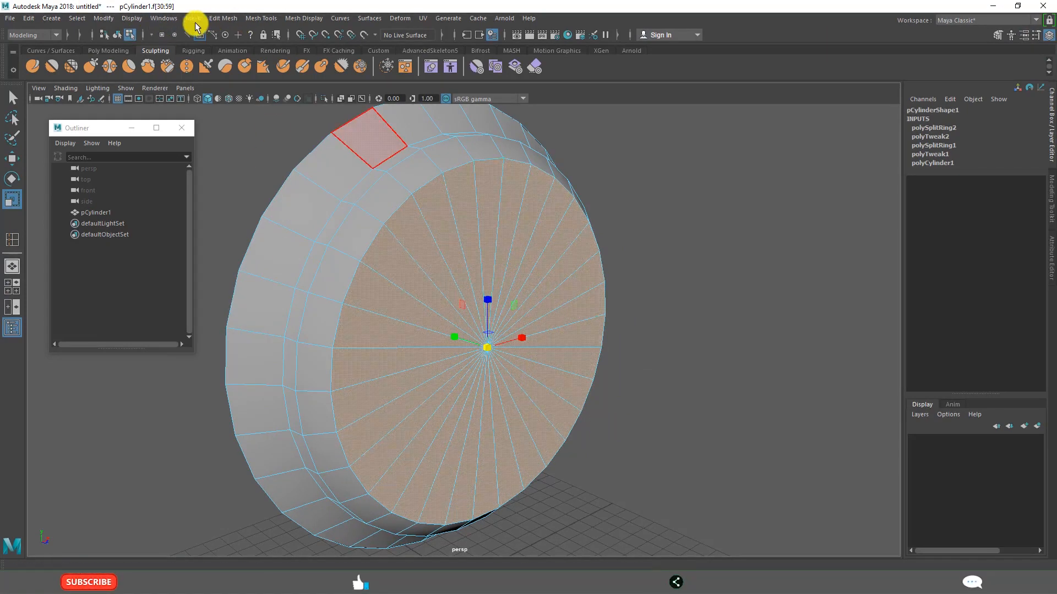
pyautogui.click(223, 18)
pyautogui.click(236, 124)
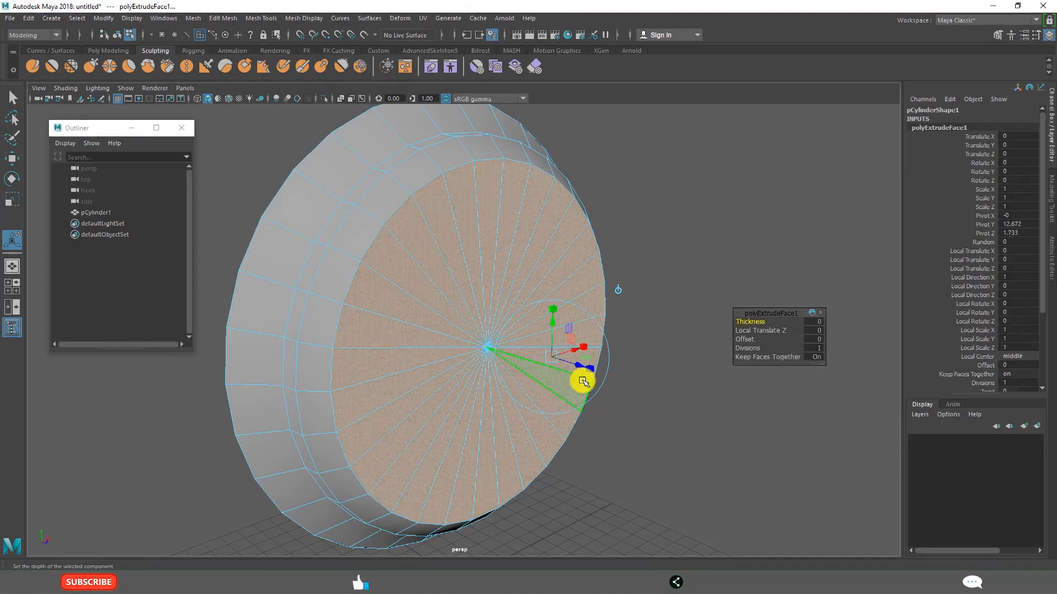
pyautogui.click(618, 292)
pyautogui.click(487, 299)
pyautogui.moveTo(488, 348); pyautogui.dragTo(485, 349)
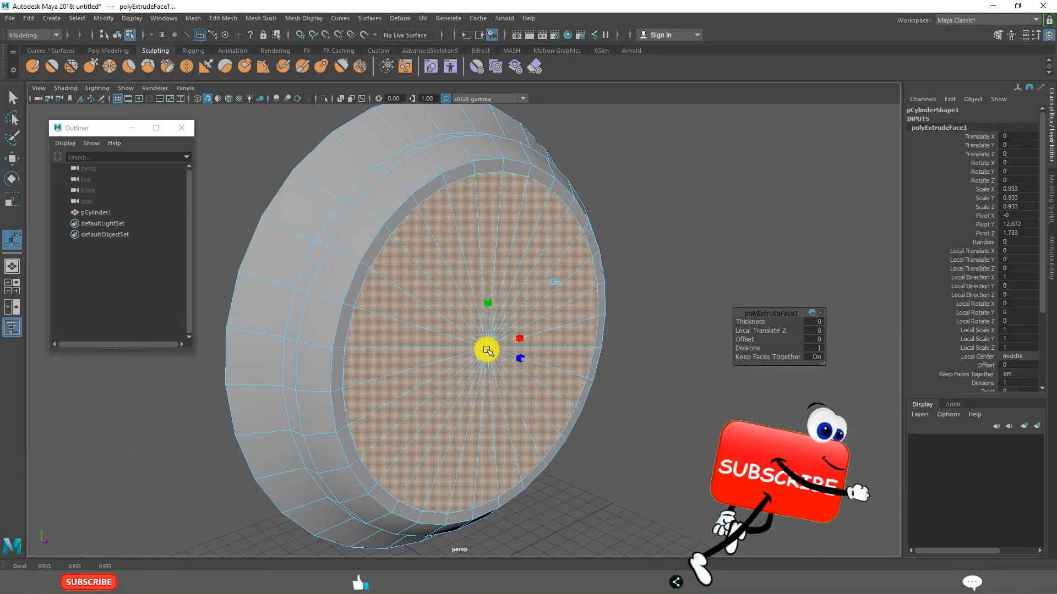
# Extrude the inset front faces again, push them about 0.67 into the body, and scale them to about 0.98.
pyautogui.hotkey('ctrl', 'e')
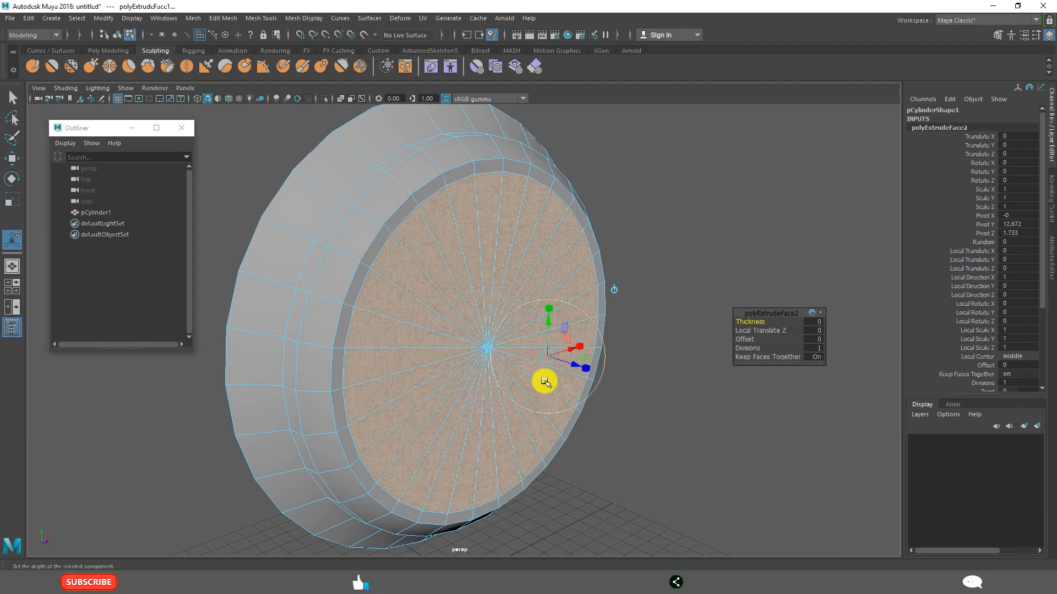
pyautogui.click(615, 292)
pyautogui.moveTo(510, 354); pyautogui.dragTo(476, 347)
pyautogui.keyDown('alt'); pyautogui.moveTo(652, 435); pyautogui.dragTo(491, 408); pyautogui.keyUp('alt')
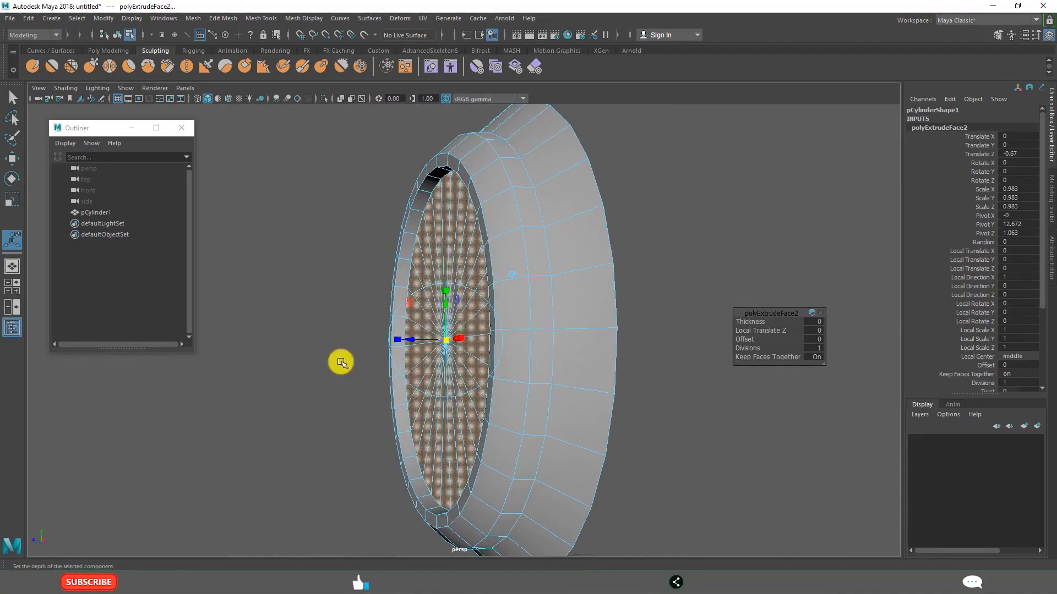
# Return the cylinder to object mode and examine the recessed front and side profile from several angles.
pyautogui.moveTo(481, 183); pyautogui.dragTo(368, 214, button='right')
pyautogui.click(338, 244)
pyautogui.keyDown('alt'); pyautogui.moveTo(338, 243); pyautogui.dragTo(431, 341); pyautogui.keyUp('alt')
pyautogui.click(514, 336)
pyautogui.scroll(3, 515, 336)
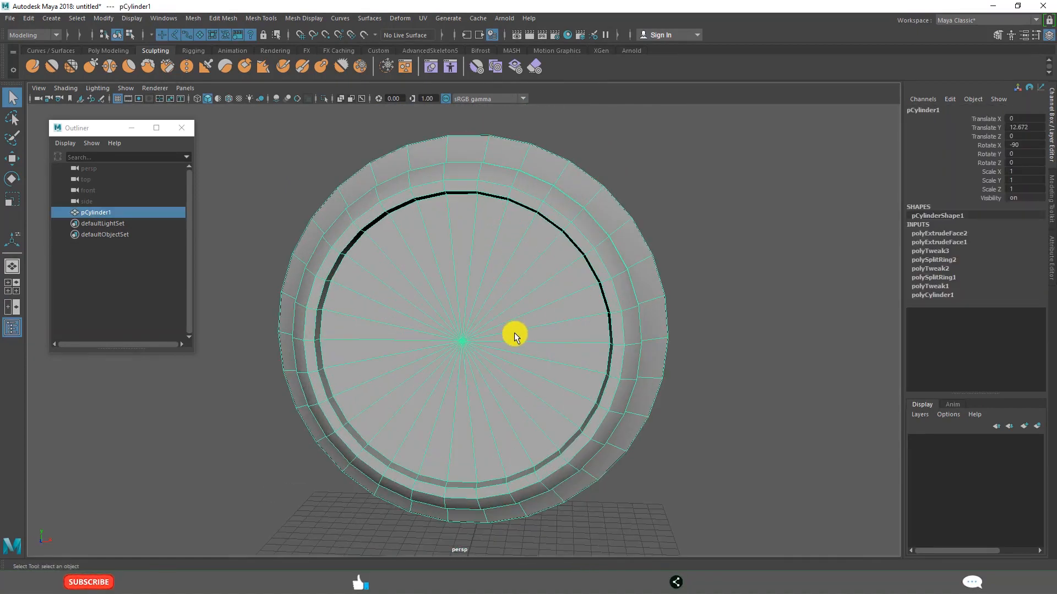
pyautogui.keyDown('alt'); pyautogui.moveTo(430, 381); pyautogui.dragTo(549, 381); pyautogui.keyUp('alt')
pyautogui.click(611, 398)
pyautogui.click(418, 346)
pyautogui.keyDown('alt'); pyautogui.moveTo(448, 373); pyautogui.dragTo(524, 334); pyautogui.keyUp('alt')
pyautogui.keyDown('alt'); pyautogui.moveTo(557, 370); pyautogui.dragTo(519, 323); pyautogui.keyUp('alt')
# Insert an edge loop on the side wall near the back rim and scale it outward to about 1.04.
pyautogui.moveTo(475, 262); pyautogui.dragTo(432, 259, button='right')
pyautogui.moveTo(459, 215); pyautogui.dragTo(488, 200, button='right')
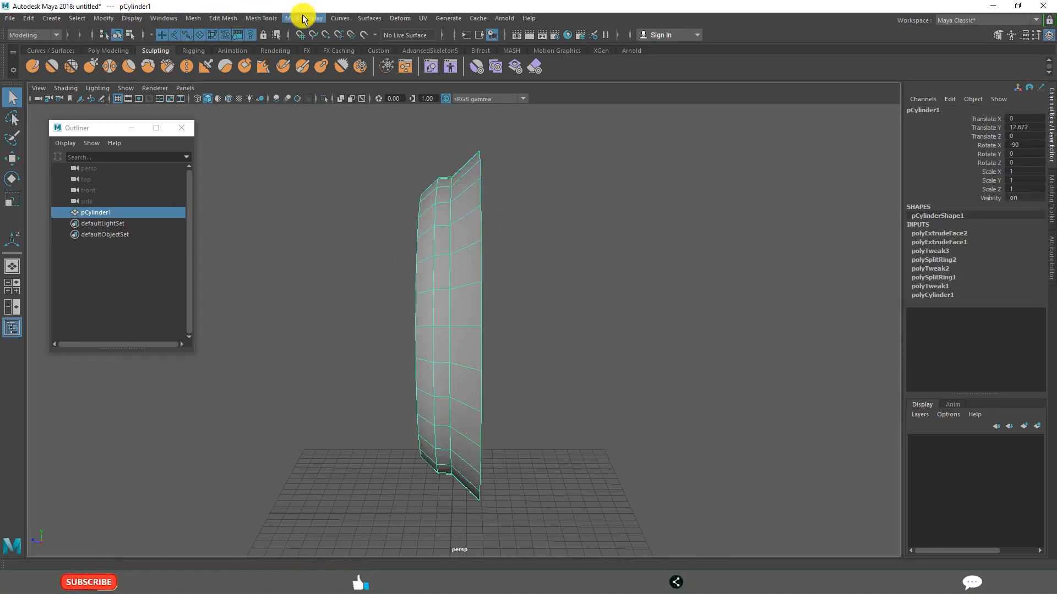
pyautogui.click(266, 18)
pyautogui.click(286, 99)
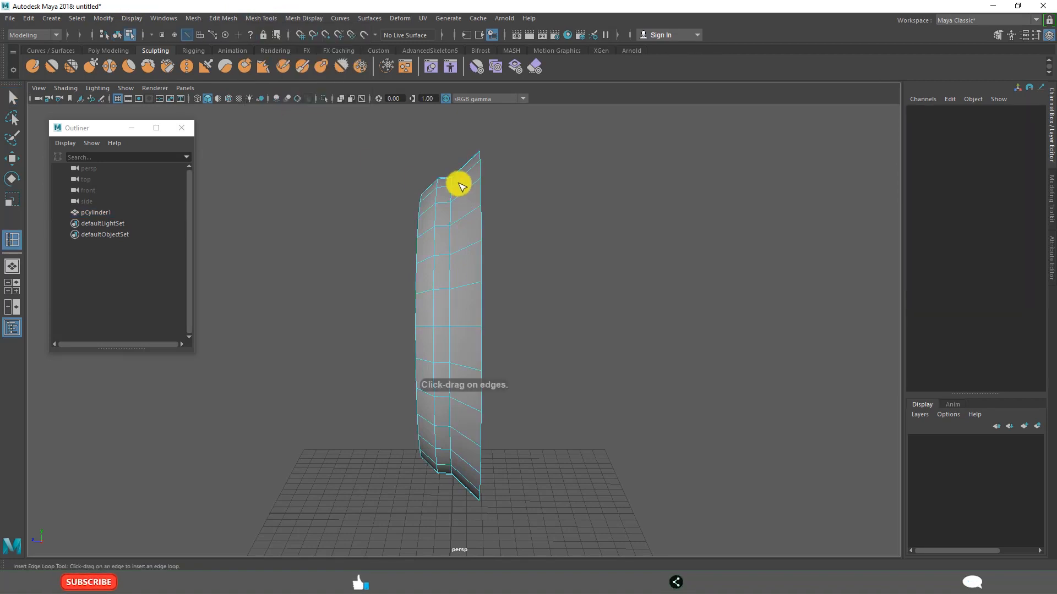
pyautogui.moveTo(461, 186); pyautogui.dragTo(466, 194)
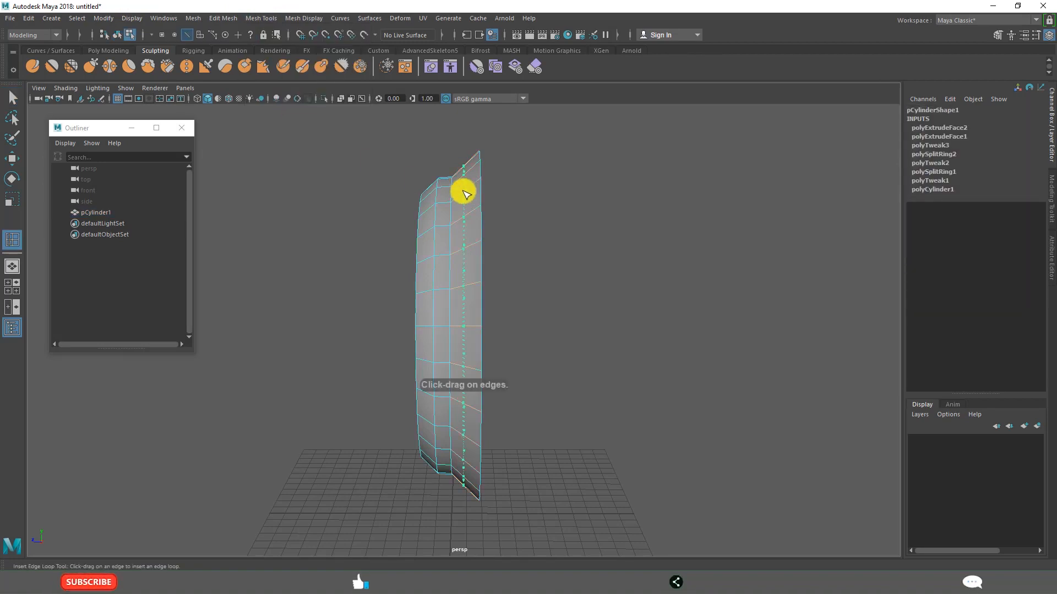
pyautogui.moveTo(474, 190); pyautogui.dragTo(476, 192)
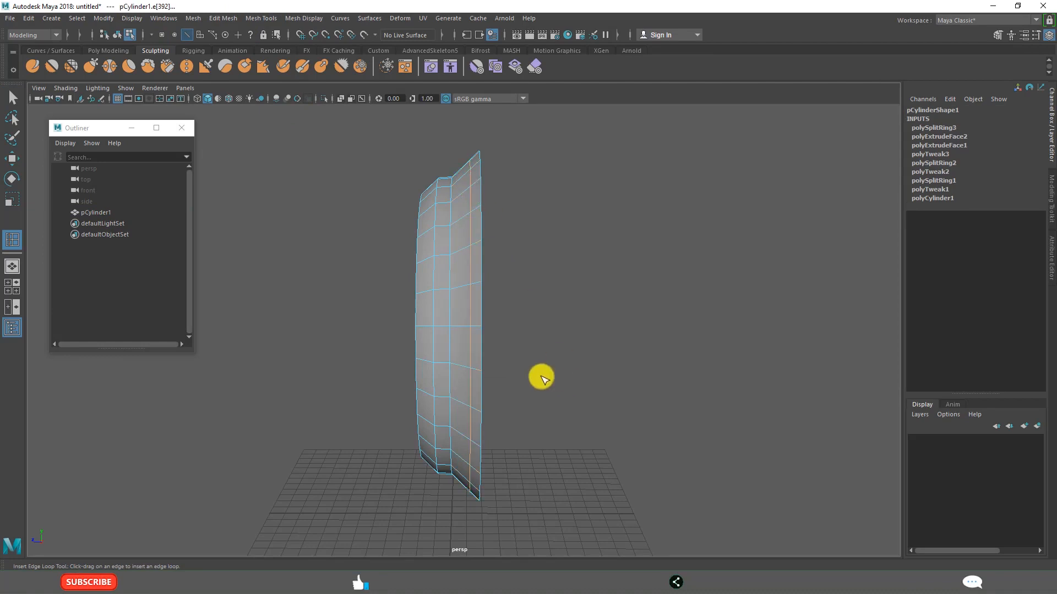
pyautogui.press('w')
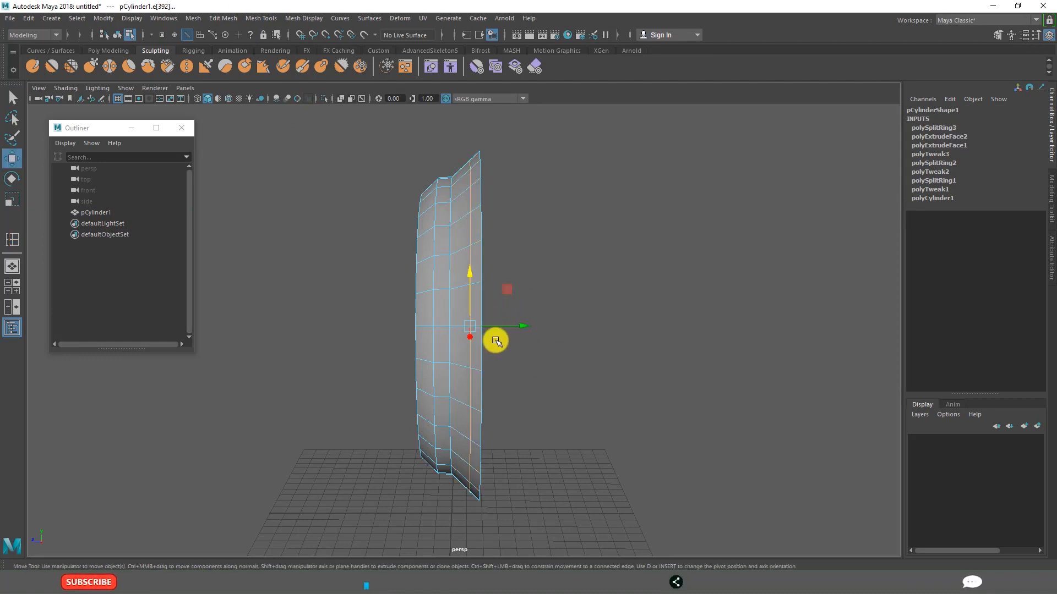
pyautogui.press('r')
pyautogui.moveTo(472, 323); pyautogui.dragTo(471, 325)
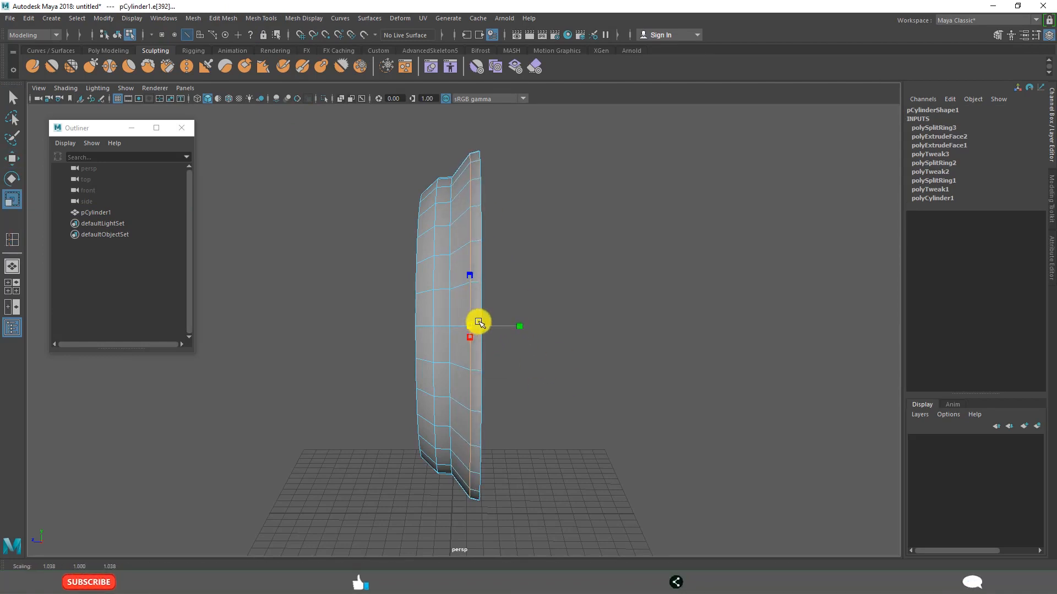
pyautogui.click(582, 385)
# Select the vertices of the back cap and move them backward to about Z -3.6 cm to deepen the body.
pyautogui.moveTo(441, 270); pyautogui.dragTo(466, 237, button='right')
pyautogui.moveTo(542, 132); pyautogui.dragTo(477, 529)
pyautogui.moveTo(572, 420)
pyautogui.keyDown('alt'); pyautogui.mouseDown()
pyautogui.moveTo(534, 418)
pyautogui.moveTo(557, 426)
pyautogui.mouseUp(); pyautogui.keyUp('alt')
pyautogui.press('w')
pyautogui.moveTo(537, 331); pyautogui.dragTo(564, 342)
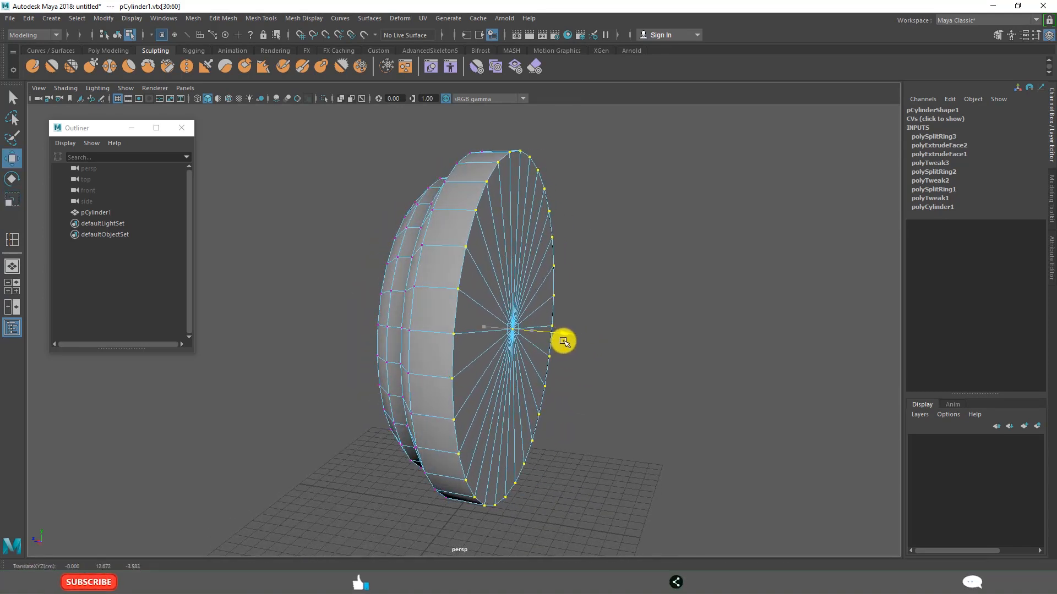
pyautogui.click(607, 406)
# Return to object mode and examine the clock body in smooth preview and in its unsmoothed form.
pyautogui.keyDown('alt'); pyautogui.moveTo(347, 389); pyautogui.dragTo(368, 379); pyautogui.keyUp('alt')
pyautogui.moveTo(486, 255); pyautogui.dragTo(535, 240, button='right')
pyautogui.click(530, 410)
pyautogui.scroll(-5, 523, 418)
pyautogui.keyDown('alt'); pyautogui.moveTo(489, 388); pyautogui.dragTo(457, 286); pyautogui.keyUp('alt')
pyautogui.scroll(3, 529, 392)
pyautogui.click(493, 342)
pyautogui.keyDown('alt'); pyautogui.moveTo(493, 342); pyautogui.dragTo(500, 389); pyautogui.keyUp('alt')
pyautogui.press('3')
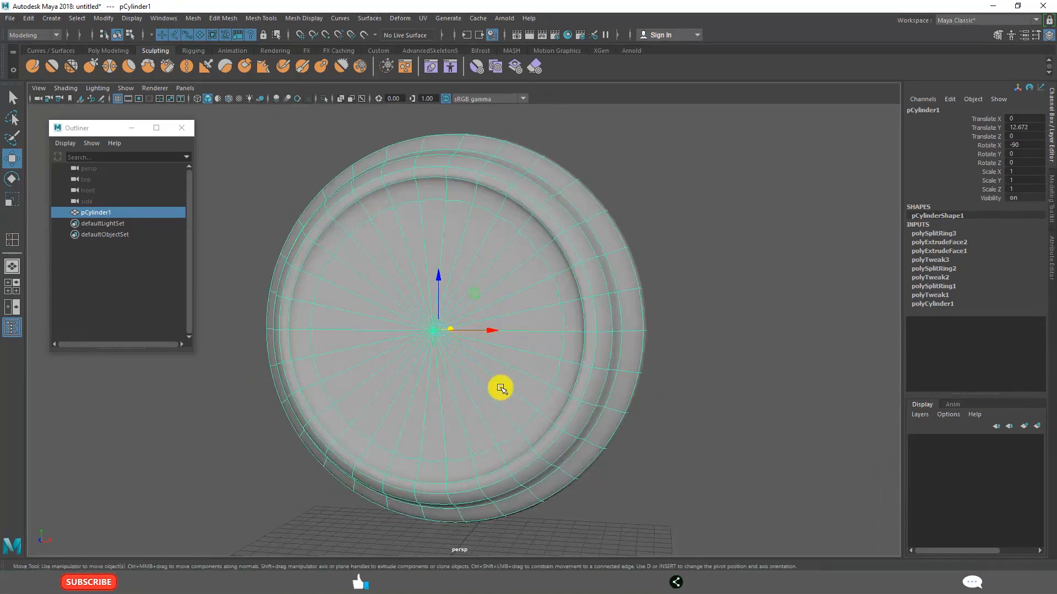
pyautogui.click(697, 326)
pyautogui.keyDown('alt'); pyautogui.moveTo(382, 365); pyautogui.dragTo(483, 361); pyautogui.keyUp('alt')
pyautogui.click(529, 370)
pyautogui.scroll(3, 588, 361)
pyautogui.scroll(-3, 590, 370)
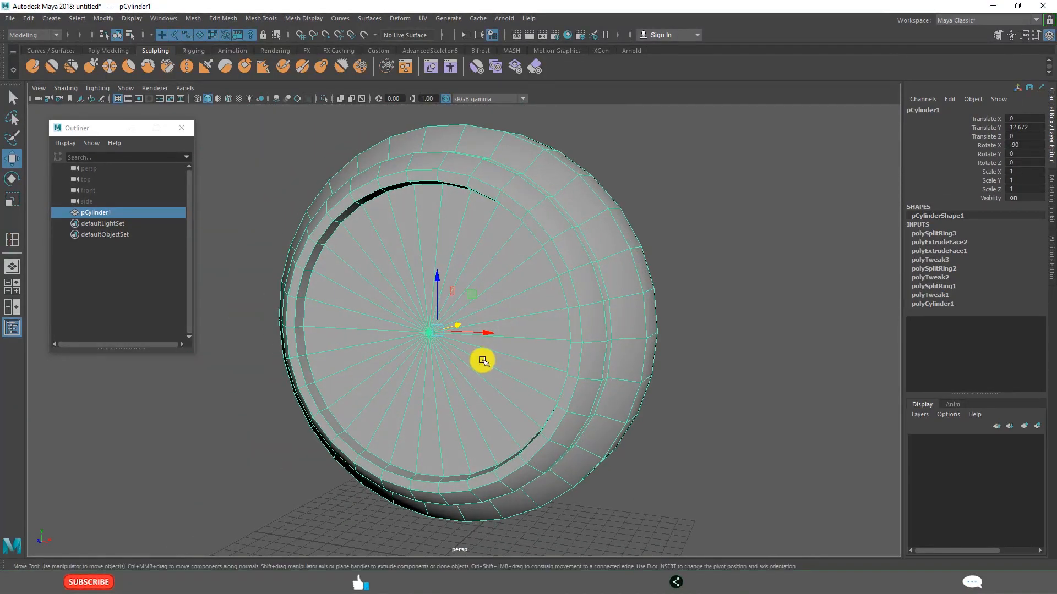
# Bevel the edge loop around the front recess opening with a fraction of 0.2 and 3 segments.
pyautogui.rightClick(482, 182)
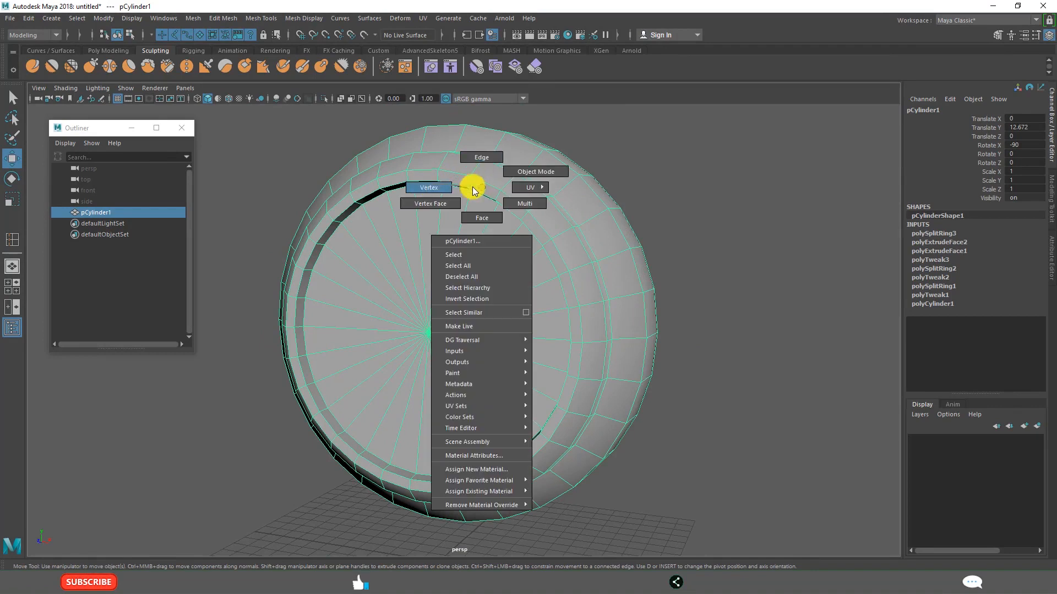
pyautogui.click(482, 158)
pyautogui.doubleClick(513, 214)
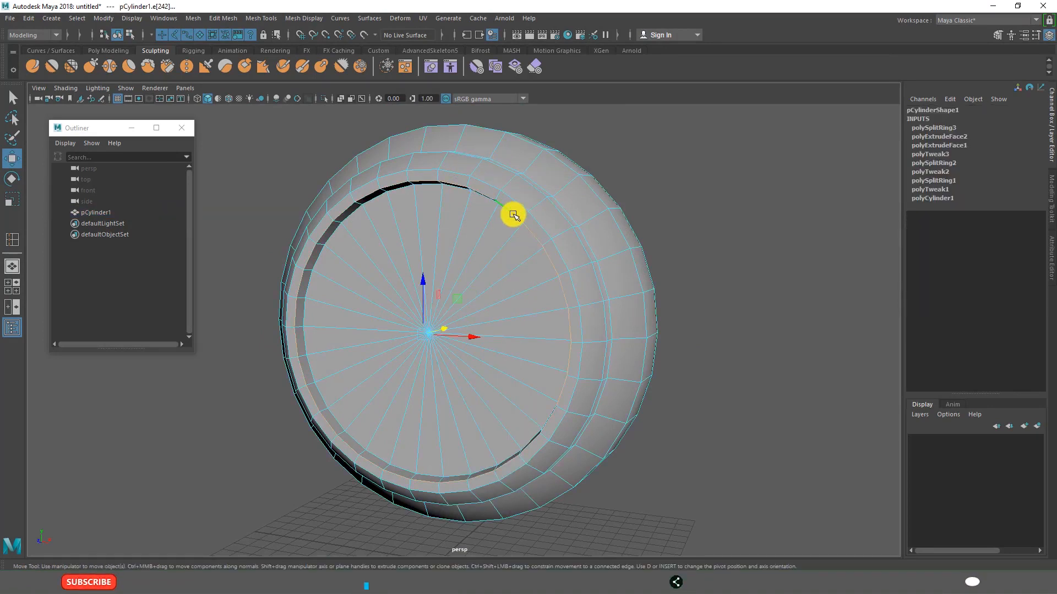
pyautogui.click(216, 18)
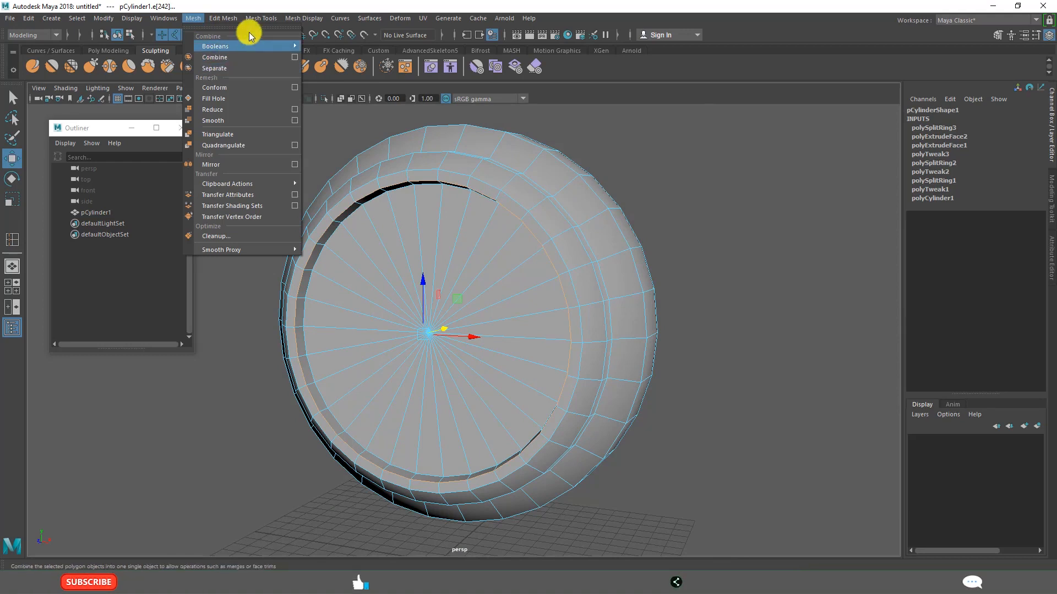
pyautogui.click(241, 57)
pyautogui.scroll(3, 611, 284)
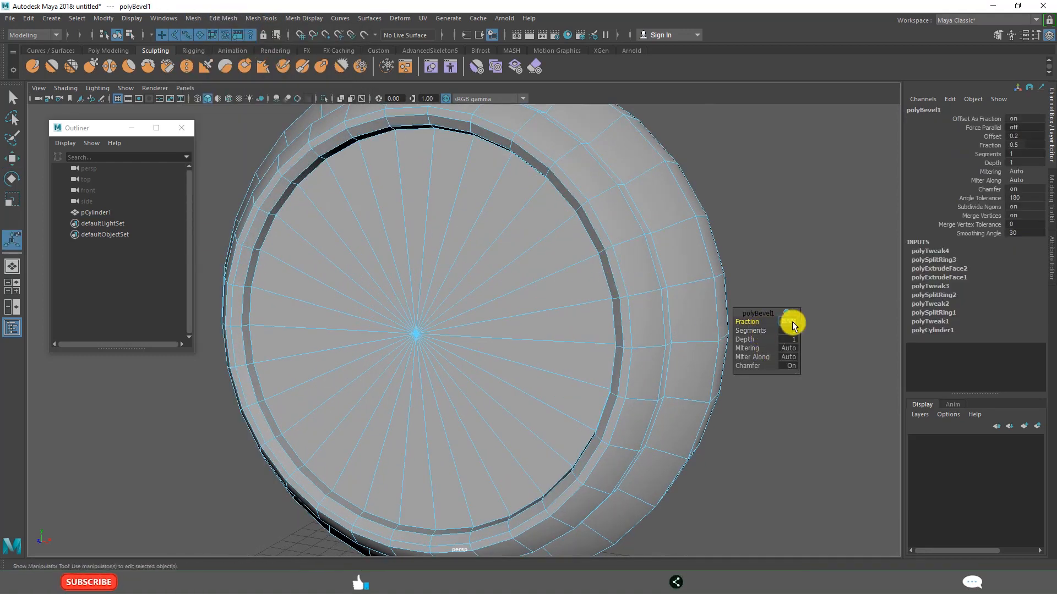
pyautogui.press('Return')
pyautogui.moveTo(737, 332); pyautogui.dragTo(751, 330)
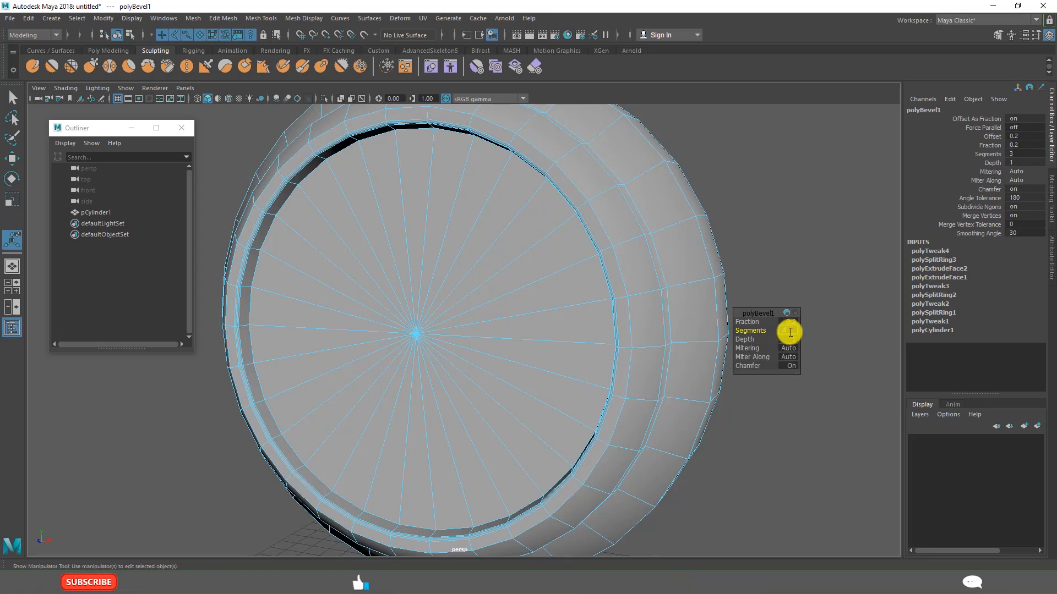
# Return to object mode and examine the beveled front rim from several angles, including in smooth preview.
pyautogui.click(234, 160)
pyautogui.moveTo(298, 167); pyautogui.dragTo(329, 152, button='right')
pyautogui.click(246, 134)
pyautogui.keyDown('alt'); pyautogui.moveTo(361, 291); pyautogui.dragTo(448, 302); pyautogui.keyUp('alt')
pyautogui.click(592, 204)
pyautogui.keyDown('alt'); pyautogui.moveTo(596, 201); pyautogui.dragTo(237, 201); pyautogui.keyUp('alt')
pyautogui.click(236, 200)
pyautogui.keyDown('alt'); pyautogui.moveTo(484, 323); pyautogui.dragTo(465, 328, button='middle'); pyautogui.keyUp('alt')
pyautogui.scroll(4, 466, 328)
pyautogui.keyDown('alt'); pyautogui.moveTo(432, 339); pyautogui.dragTo(529, 347); pyautogui.keyUp('alt')
pyautogui.click(512, 296)
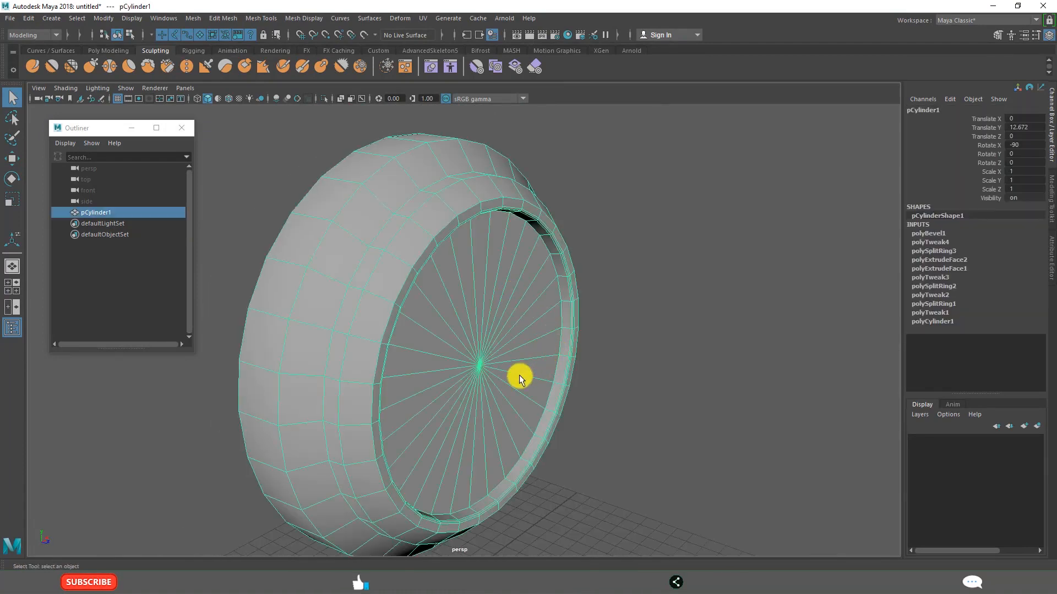
pyautogui.press('3')
pyautogui.click(589, 378)
pyautogui.keyDown('alt'); pyautogui.moveTo(559, 391); pyautogui.dragTo(479, 380); pyautogui.keyUp('alt')
pyautogui.click(502, 410)
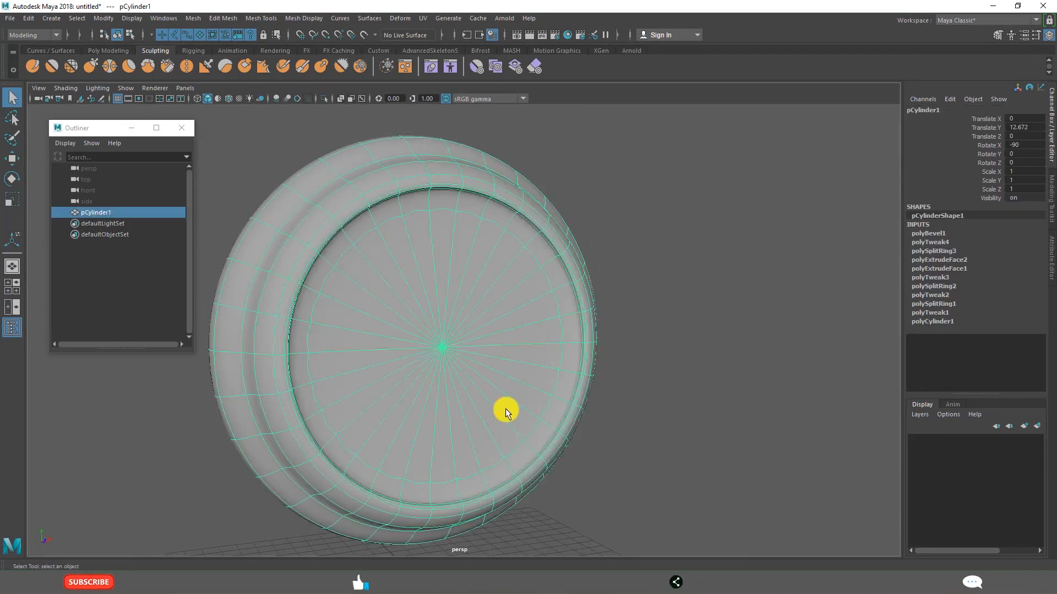
# Turn off smooth preview and insert a supporting edge loop on the inner wall of the front recess.
pyautogui.keyDown('alt'); pyautogui.moveTo(503, 411); pyautogui.dragTo(521, 404, button='middle'); pyautogui.keyUp('alt')
pyautogui.press('1')
pyautogui.keyDown('alt'); pyautogui.moveTo(522, 406); pyautogui.dragTo(550, 402); pyautogui.keyUp('alt')
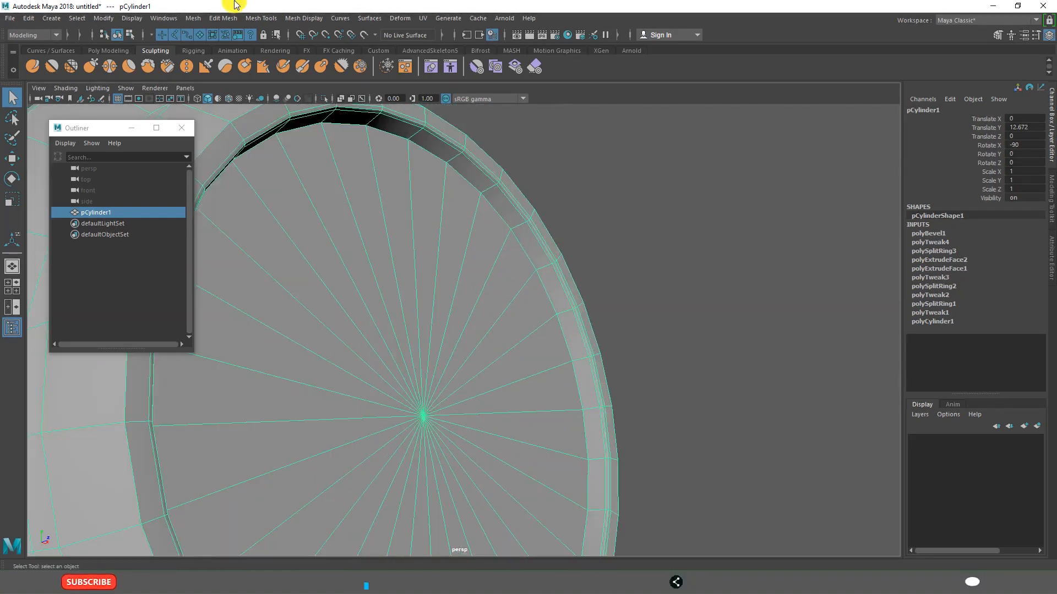
pyautogui.click(261, 19)
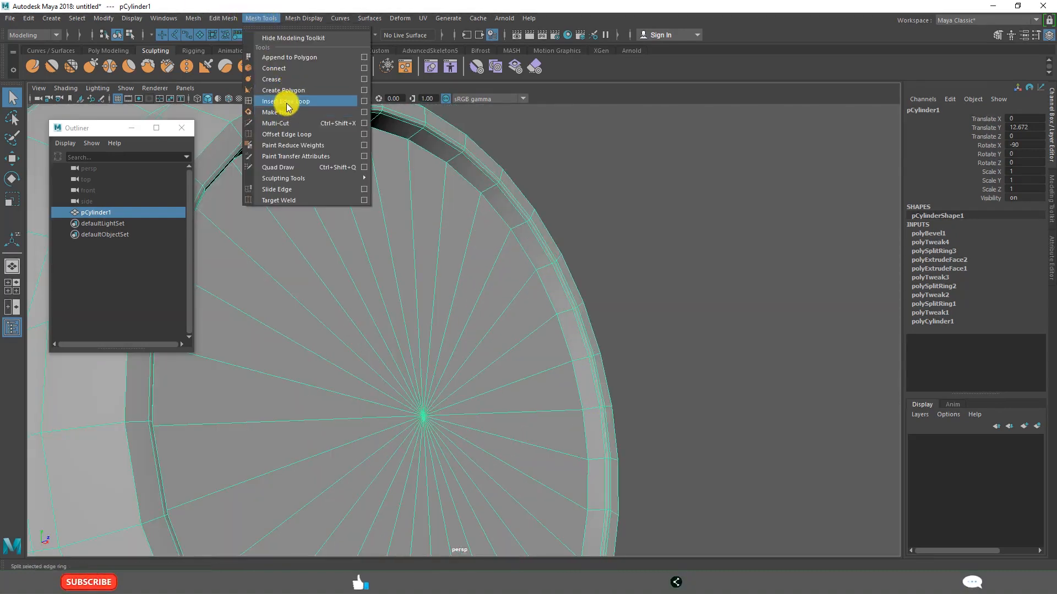
pyautogui.click(286, 103)
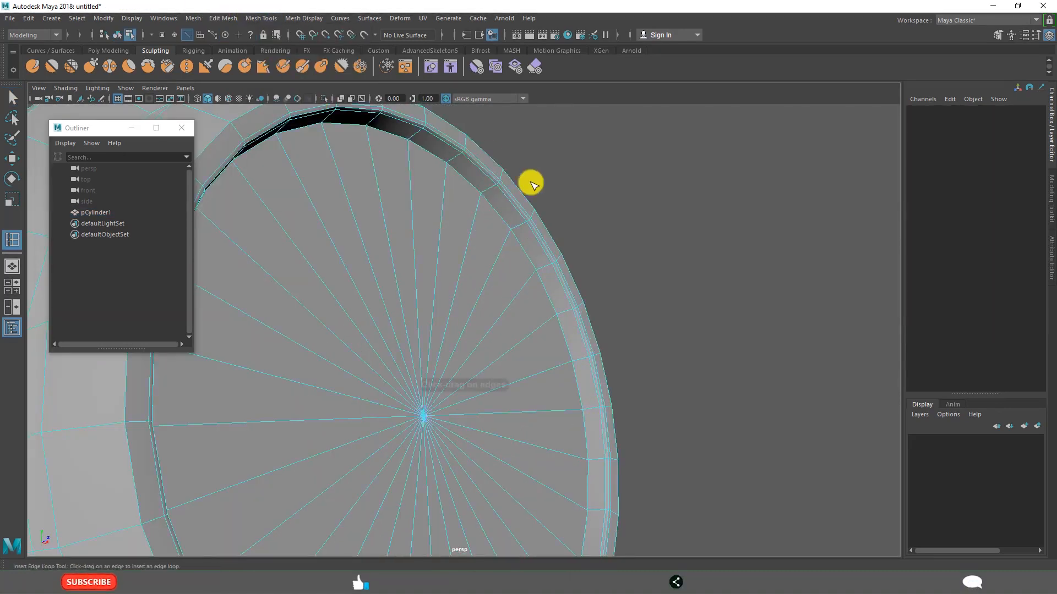
pyautogui.click(485, 194)
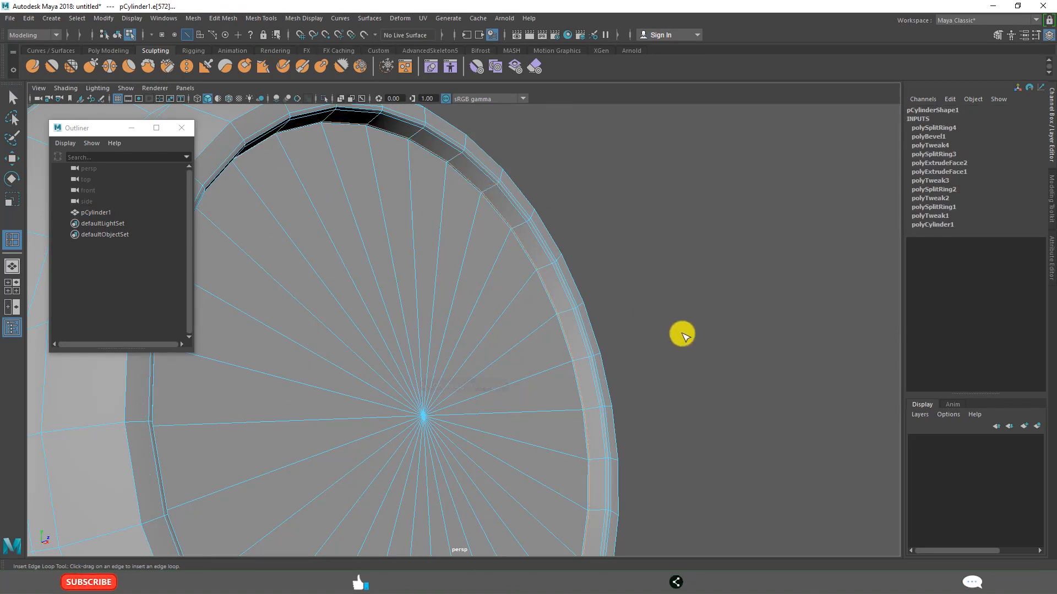
# Turn on smooth preview in object mode and examine the sharpened recess and side wall of the body.
pyautogui.press('3')
pyautogui.press('w')
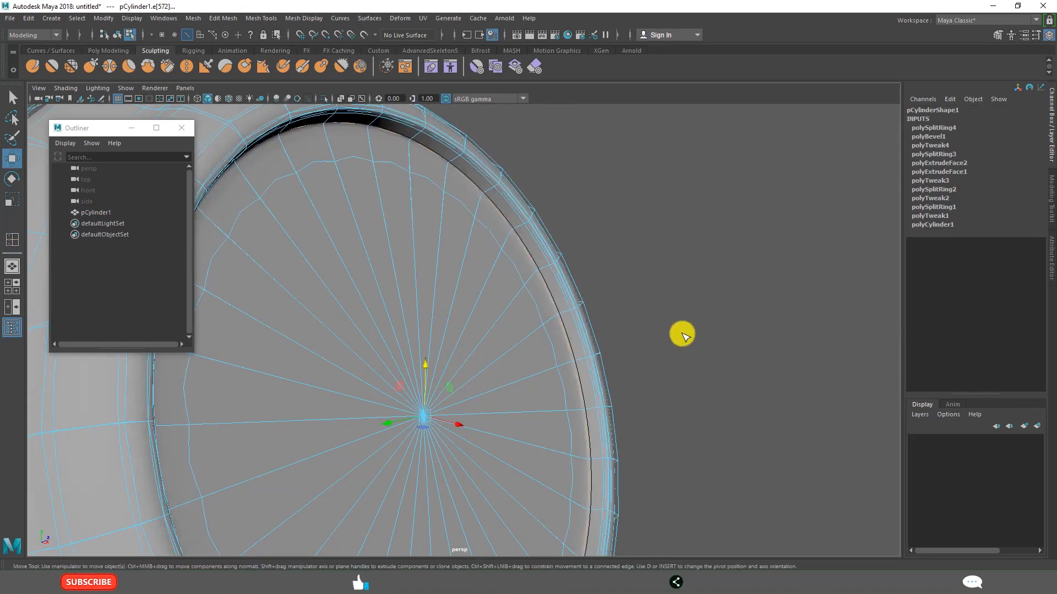
pyautogui.moveTo(514, 219); pyautogui.dragTo(592, 218, button='right')
pyautogui.click(591, 218)
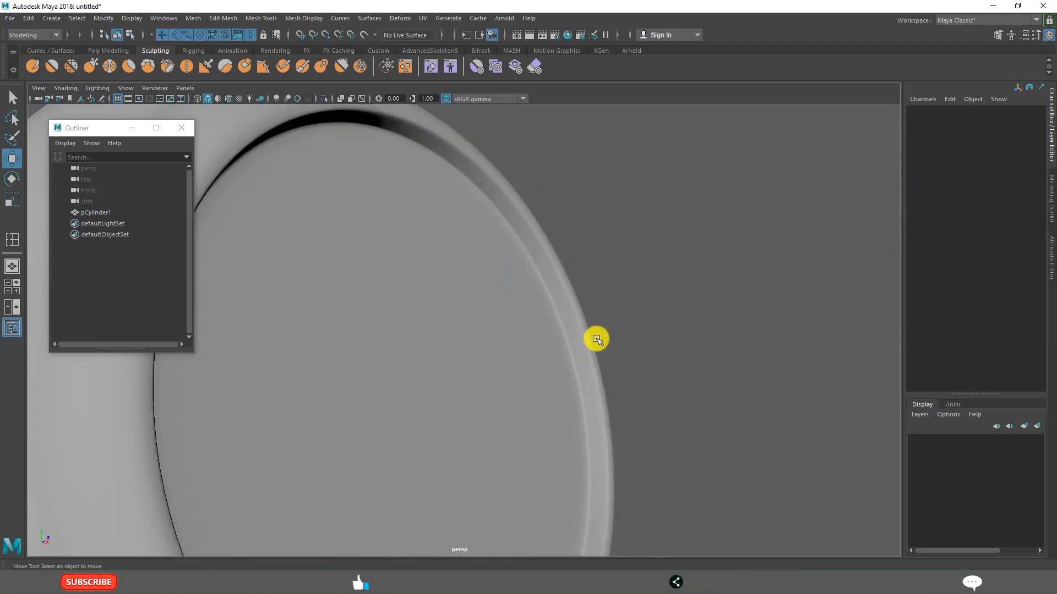
pyautogui.scroll(-5, 596, 337)
pyautogui.keyDown('alt'); pyautogui.moveTo(567, 372); pyautogui.dragTo(563, 396); pyautogui.keyUp('alt')
pyautogui.keyDown('alt'); pyautogui.moveTo(433, 313); pyautogui.dragTo(521, 290, button='middle'); pyautogui.keyUp('alt')
pyautogui.scroll(4, 489, 305)
pyautogui.click(497, 325)
pyautogui.scroll(-4, 516, 333)
pyautogui.scroll(3, 522, 290)
pyautogui.keyDown('alt'); pyautogui.moveTo(484, 328); pyautogui.dragTo(504, 330); pyautogui.keyUp('alt')
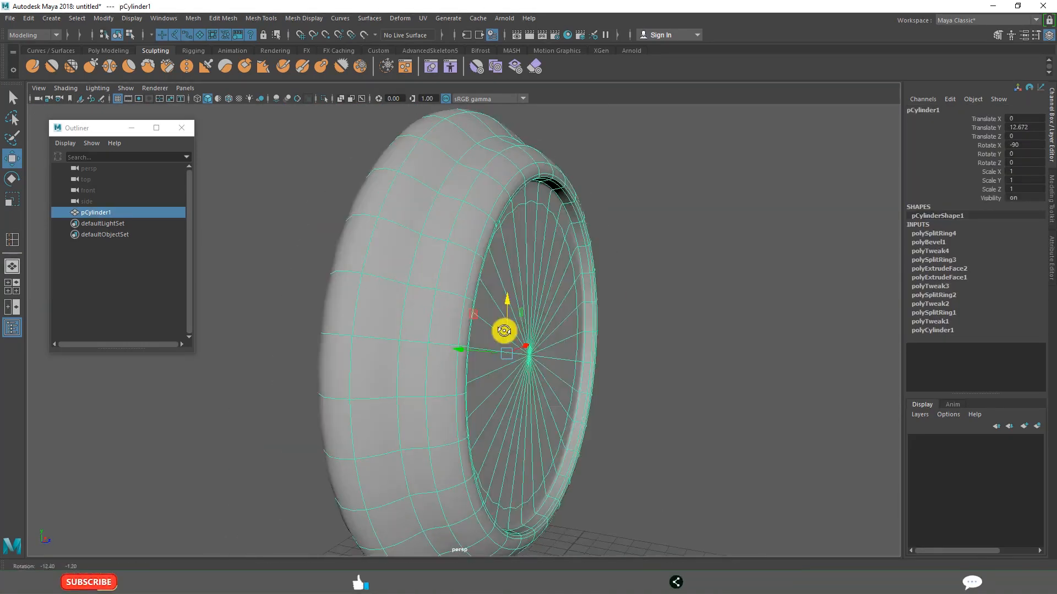
# Insert a supporting edge loop on the body's side wall, beside the groove behind the front rim.
pyautogui.click(257, 21)
pyautogui.click(283, 99)
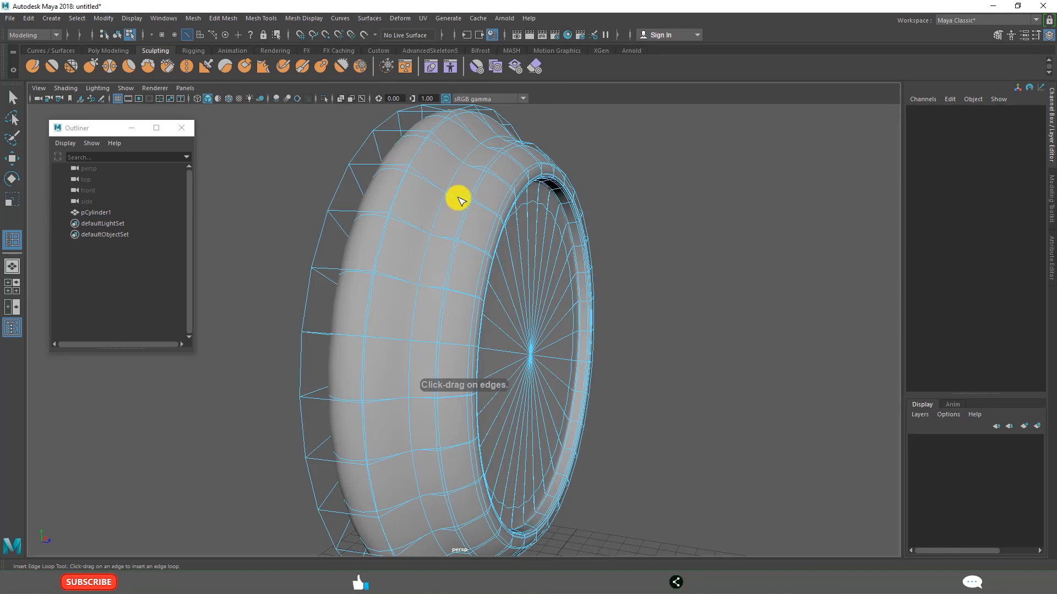
pyautogui.keyDown('alt'); pyautogui.moveTo(465, 210); pyautogui.dragTo(512, 164); pyautogui.keyUp('alt')
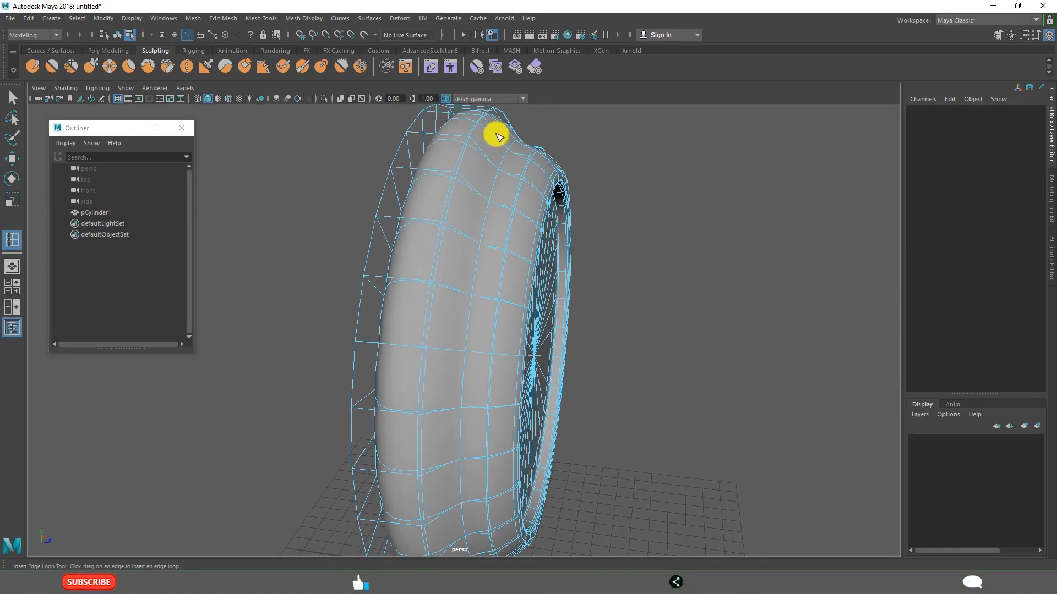
pyautogui.click(500, 142)
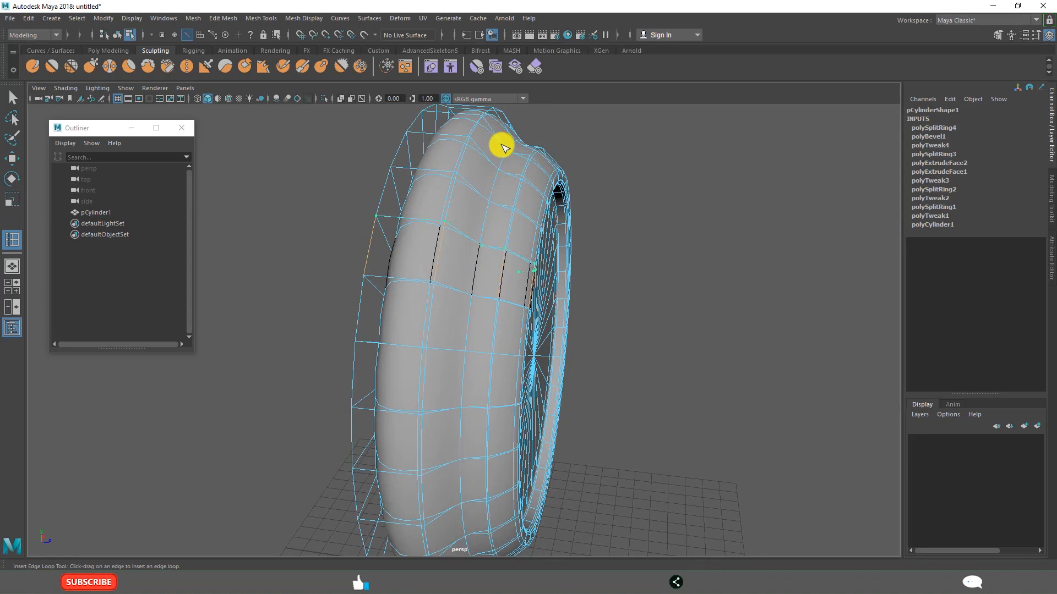
pyautogui.click(612, 306)
pyautogui.keyDown('alt'); pyautogui.moveTo(623, 398); pyautogui.dragTo(557, 357); pyautogui.keyUp('alt')
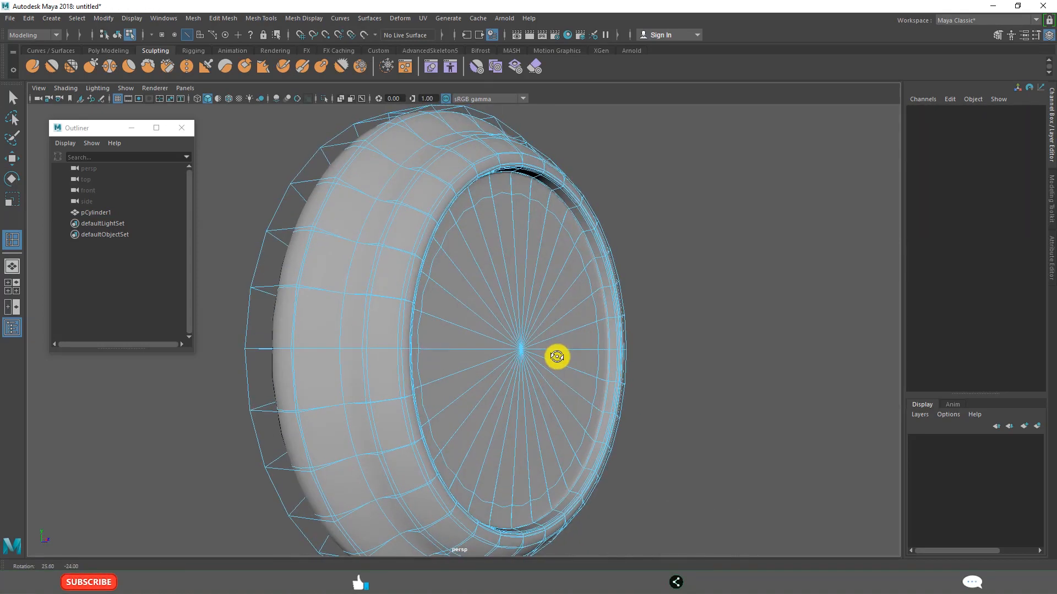
pyautogui.hotkey('ctrl', 'z')
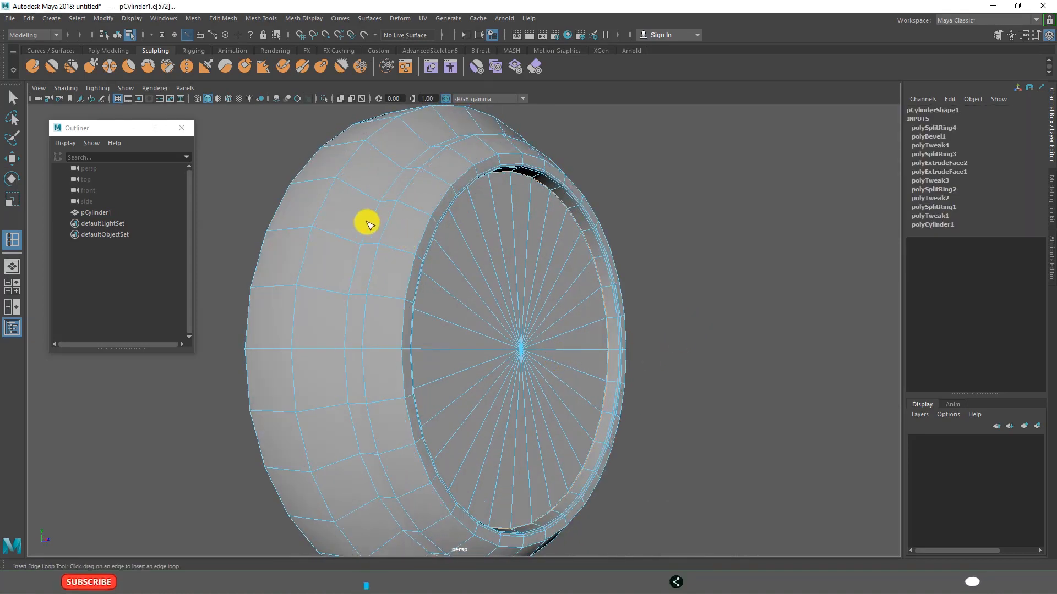
pyautogui.keyDown('alt'); pyautogui.moveTo(365, 219); pyautogui.dragTo(450, 233); pyautogui.keyUp('alt')
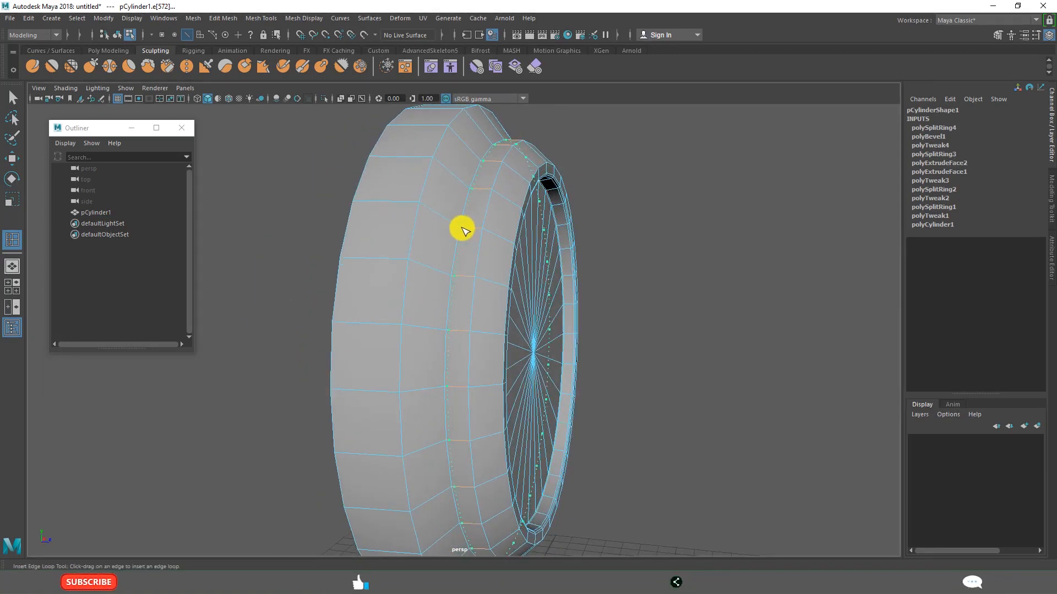
pyautogui.click(462, 230)
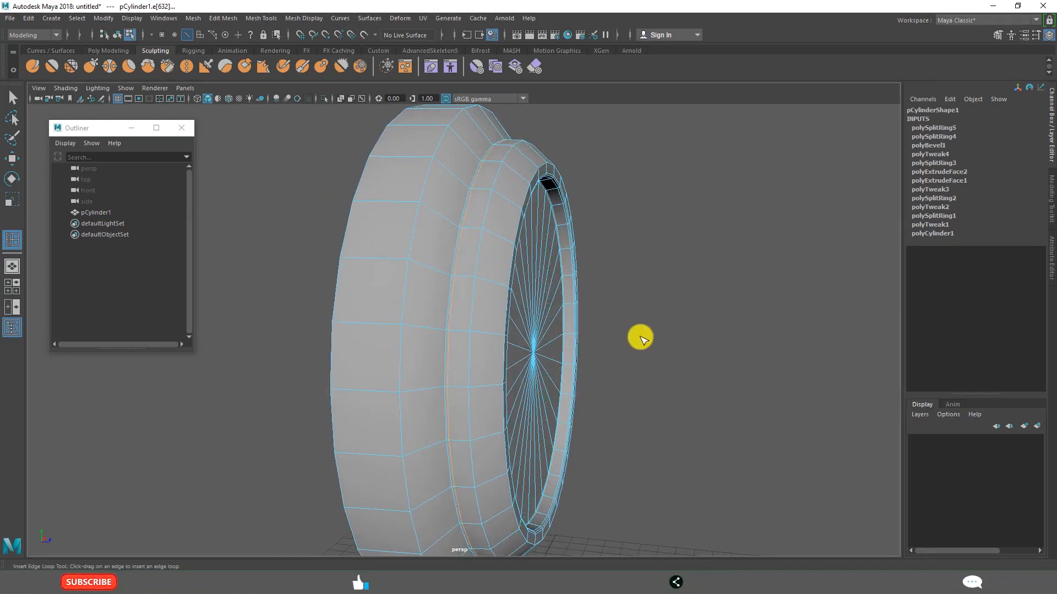
# Turn on smooth preview in object mode and examine the side profile of the body around the groove.
pyautogui.press('3')
pyautogui.press('w')
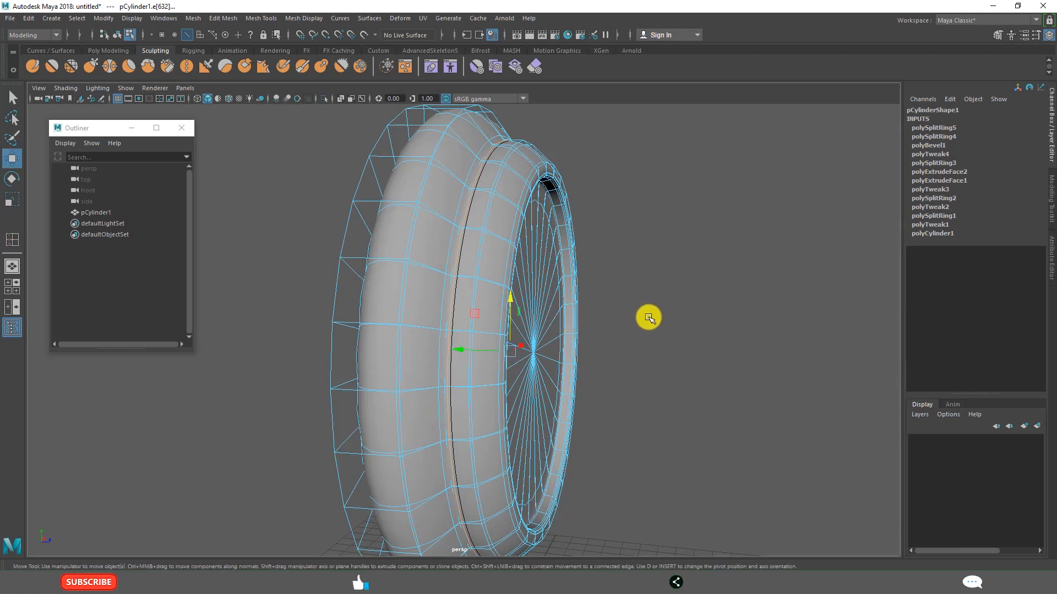
pyautogui.click(648, 317)
pyautogui.moveTo(491, 208); pyautogui.dragTo(547, 192, button='right')
pyautogui.click(659, 368)
pyautogui.keyDown('alt'); pyautogui.moveTo(658, 370); pyautogui.dragTo(375, 356); pyautogui.keyUp('alt')
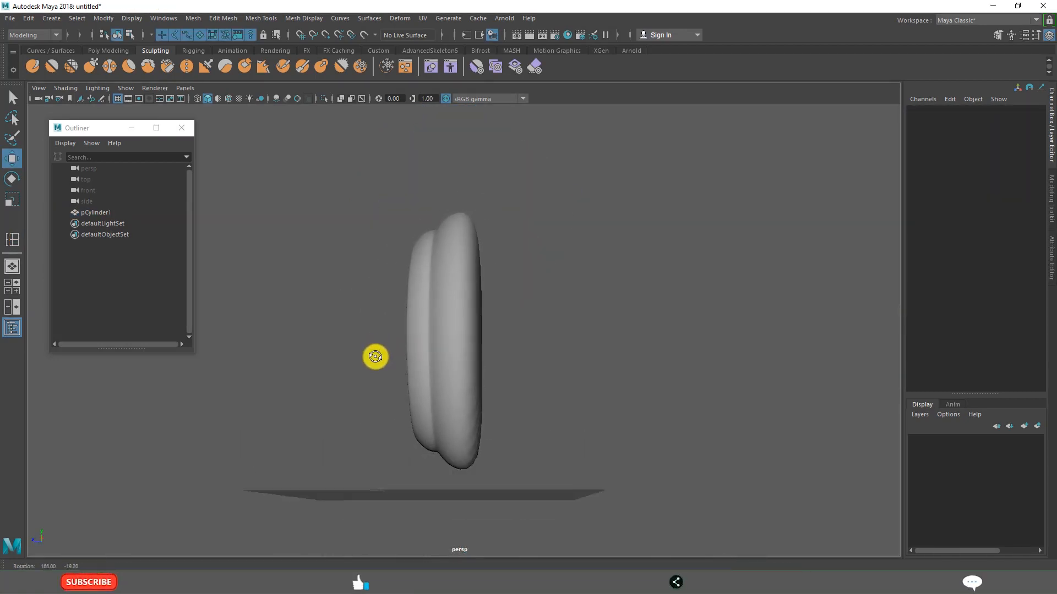
# Turn off smooth preview, insert a supporting edge loop close to the back edge of the outer wall, and return to object mode.
pyautogui.click(455, 332)
pyautogui.press('1')
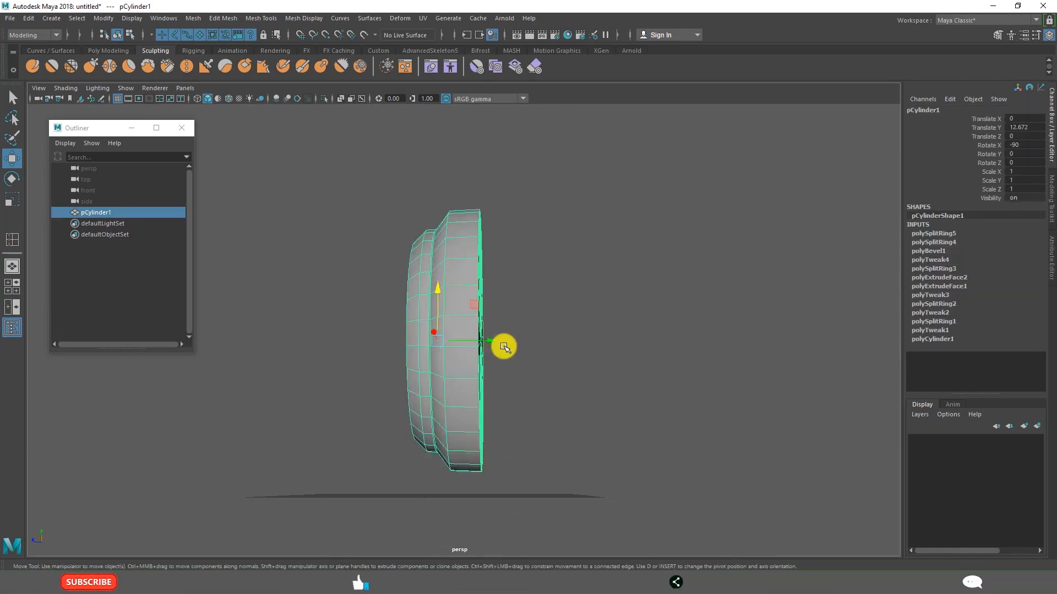
pyautogui.scroll(3, 525, 296)
pyautogui.scroll(-1, 507, 301)
pyautogui.moveTo(488, 305)
pyautogui.keyDown('alt'); pyautogui.mouseDown()
pyautogui.moveTo(401, 307)
pyautogui.moveTo(459, 314)
pyautogui.moveTo(507, 285)
pyautogui.moveTo(503, 309)
pyautogui.mouseUp(); pyautogui.keyUp('alt')
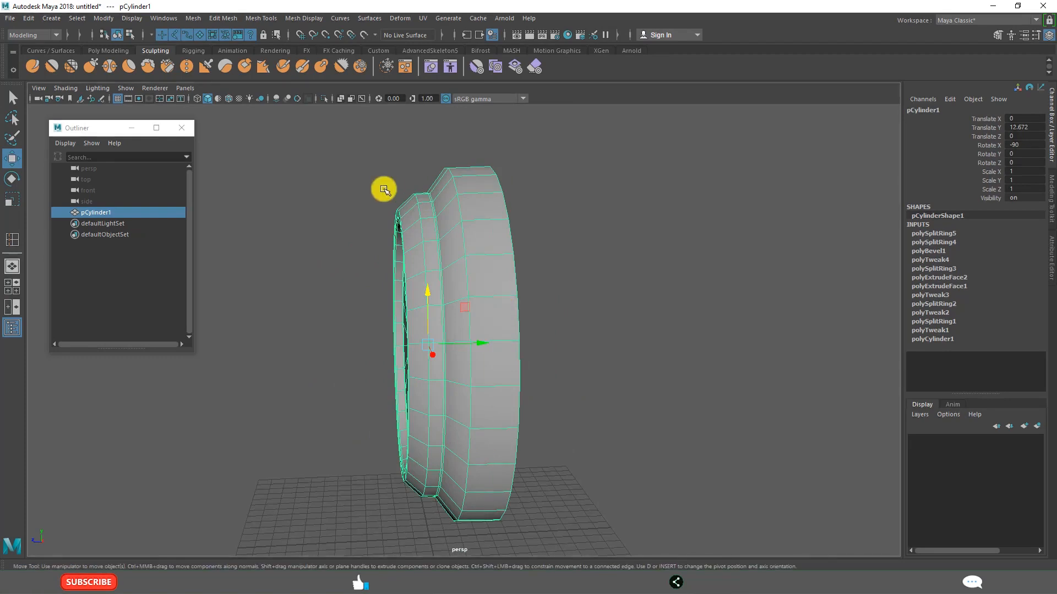
pyautogui.click(227, 18)
pyautogui.moveTo(266, 18)
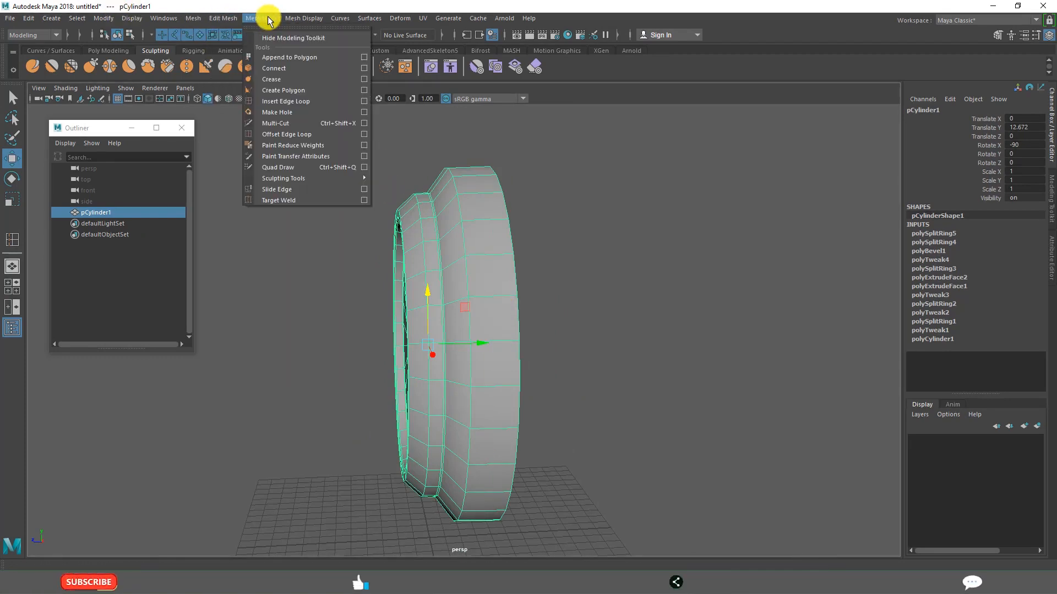
pyautogui.click(282, 102)
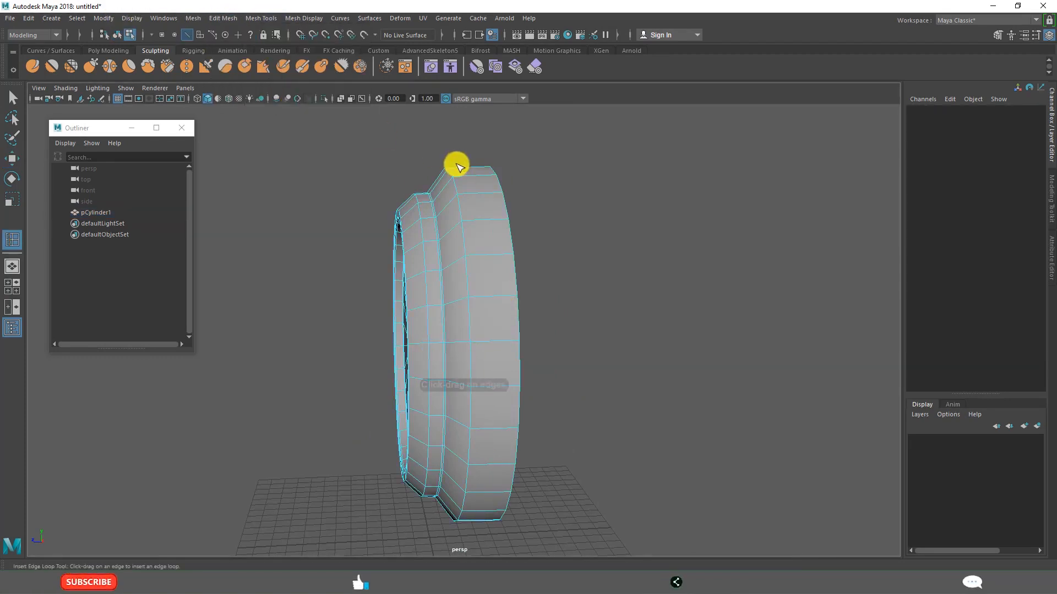
pyautogui.click(501, 195)
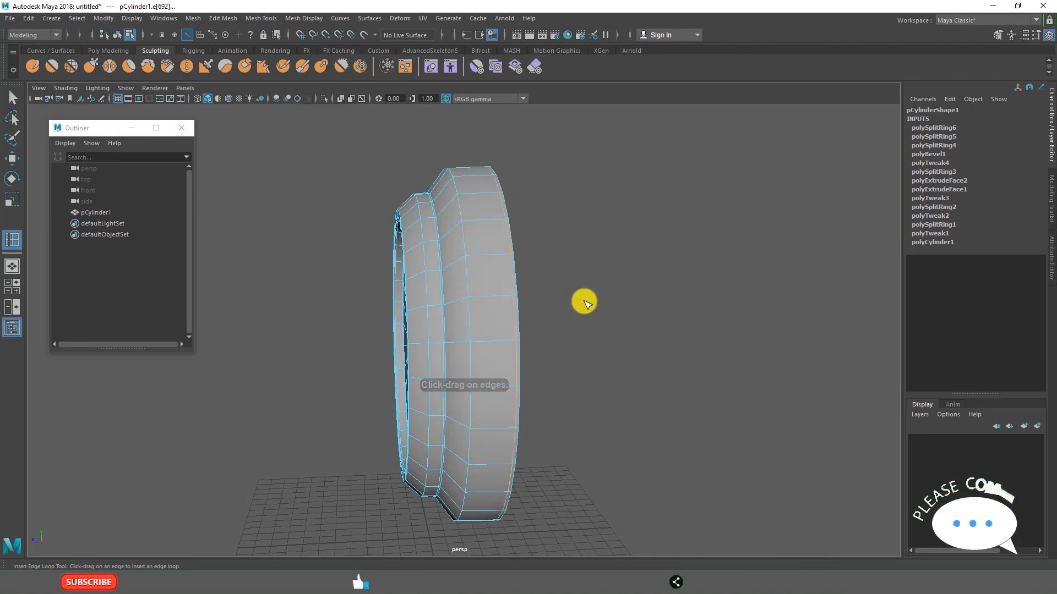
pyautogui.press('w')
pyautogui.click(573, 300)
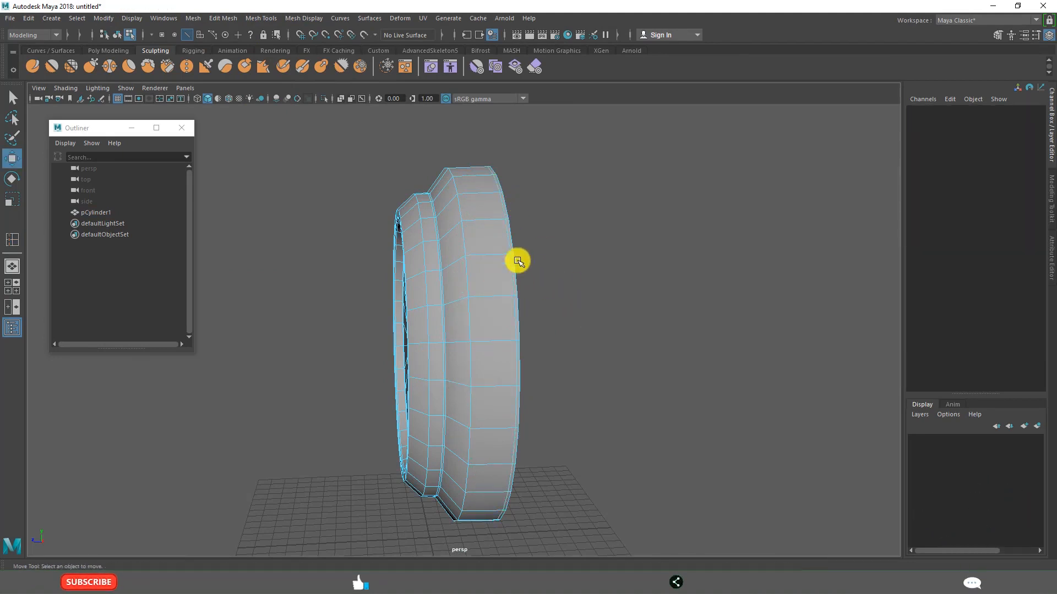
pyautogui.moveTo(500, 251); pyautogui.dragTo(538, 229, button='right')
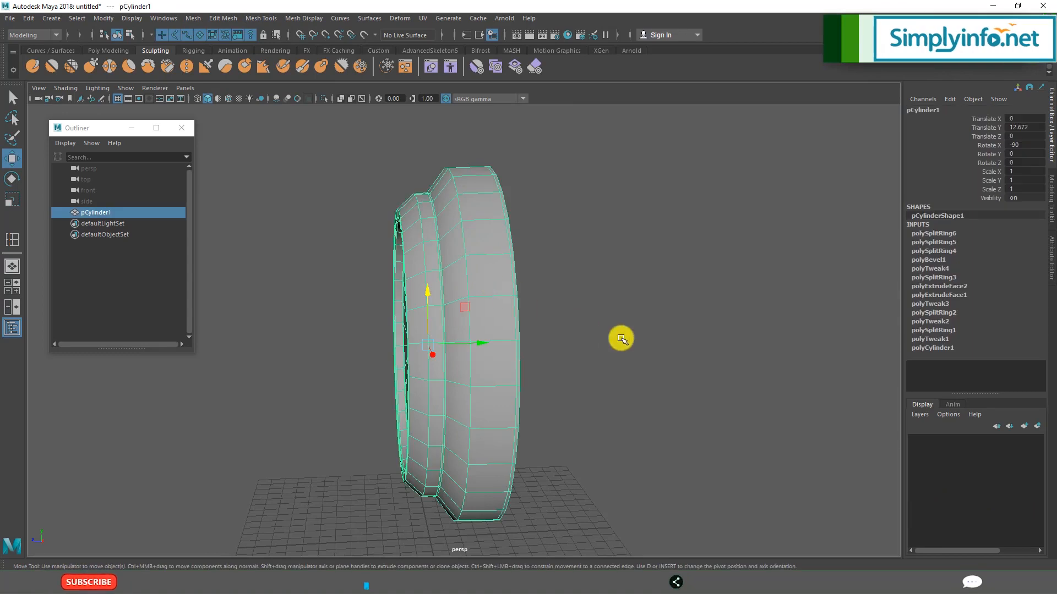
# Turn on smooth preview and examine the clock body from several angles, checking the back edge and front rim.
pyautogui.press('3')
pyautogui.click(596, 334)
pyautogui.keyDown('alt'); pyautogui.moveTo(368, 326); pyautogui.dragTo(561, 336); pyautogui.keyUp('alt')
pyautogui.keyDown('alt'); pyautogui.moveTo(669, 374); pyautogui.dragTo(673, 380); pyautogui.keyUp('alt')
pyautogui.keyDown('alt'); pyautogui.moveTo(572, 394); pyautogui.dragTo(483, 349); pyautogui.keyUp('alt')
pyautogui.click(484, 349)
pyautogui.keyDown('alt'); pyautogui.moveTo(554, 396); pyautogui.dragTo(611, 365); pyautogui.keyUp('alt')
pyautogui.press('3')
pyautogui.click(611, 372)
pyautogui.scroll(5, 461, 361)
pyautogui.keyDown('alt'); pyautogui.moveTo(461, 361); pyautogui.dragTo(526, 375); pyautogui.keyUp('alt')
pyautogui.scroll(3, 546, 366)
pyautogui.scroll(-3, 580, 377)
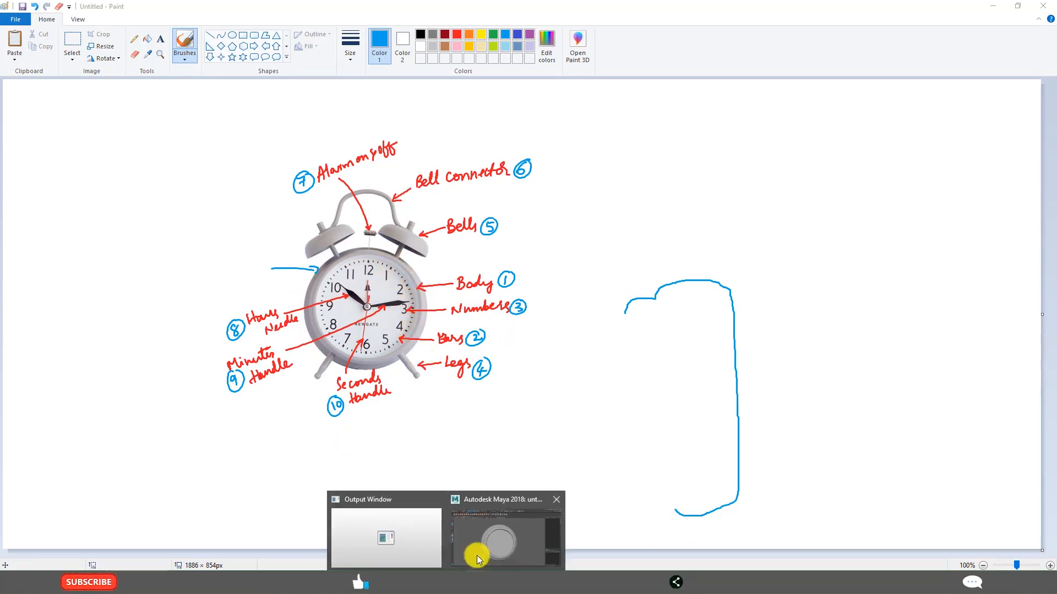
# Switch from the annotated reference in Paint back to Maya and view the clock body from the front.
pyautogui.click(474, 547)
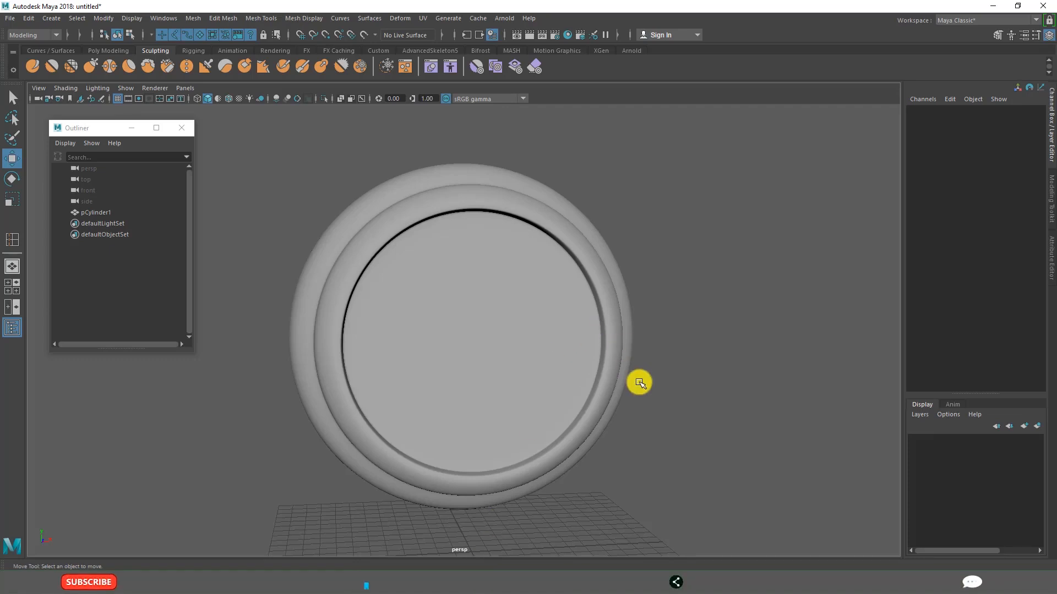
pyautogui.keyDown('alt'); pyautogui.moveTo(446, 331); pyautogui.dragTo(536, 369); pyautogui.keyUp('alt')
pyautogui.keyDown('alt'); pyautogui.moveTo(430, 368); pyautogui.dragTo(448, 359); pyautogui.keyUp('alt')
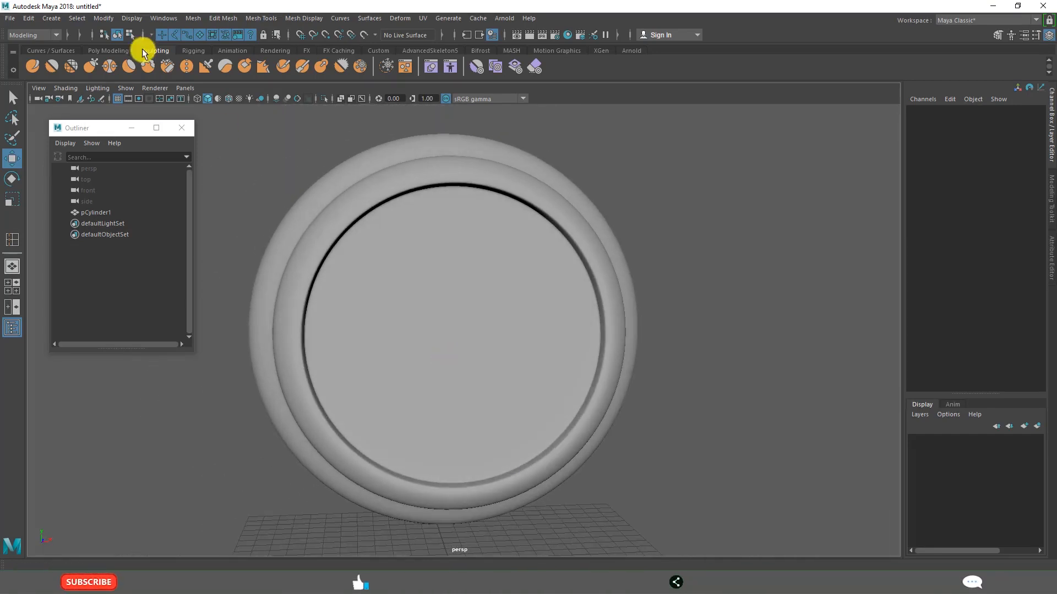
# Draw a polygon cube about 0.43 wide, 0.41 high and 1.01 deep in the wireframe front view, at the face's 12 o'clock position.
pyautogui.click(51, 18)
pyautogui.moveTo(84, 56)
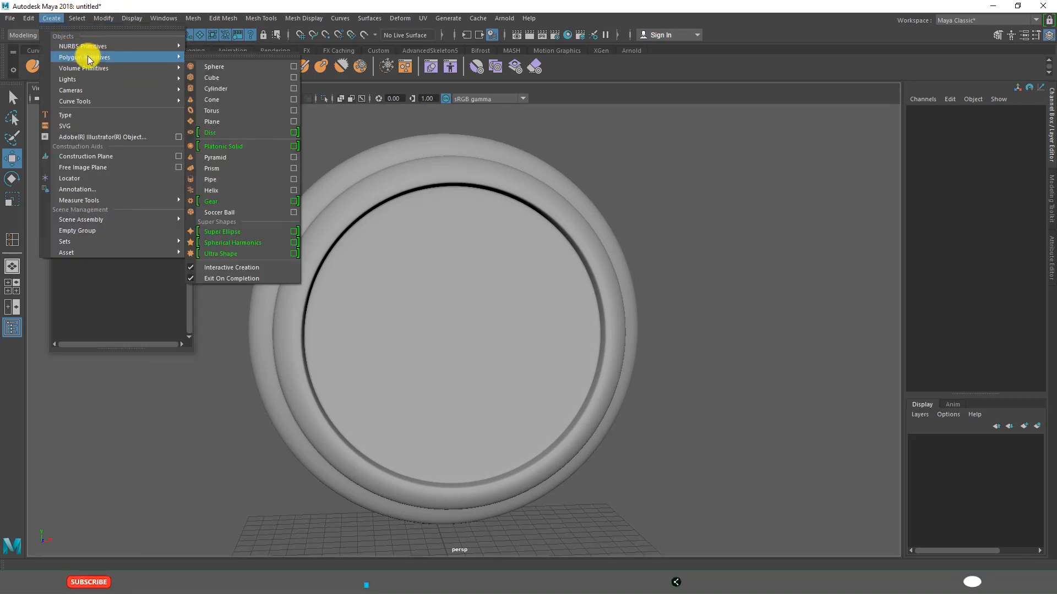
pyautogui.click(217, 77)
pyautogui.scroll(-3, 540, 386)
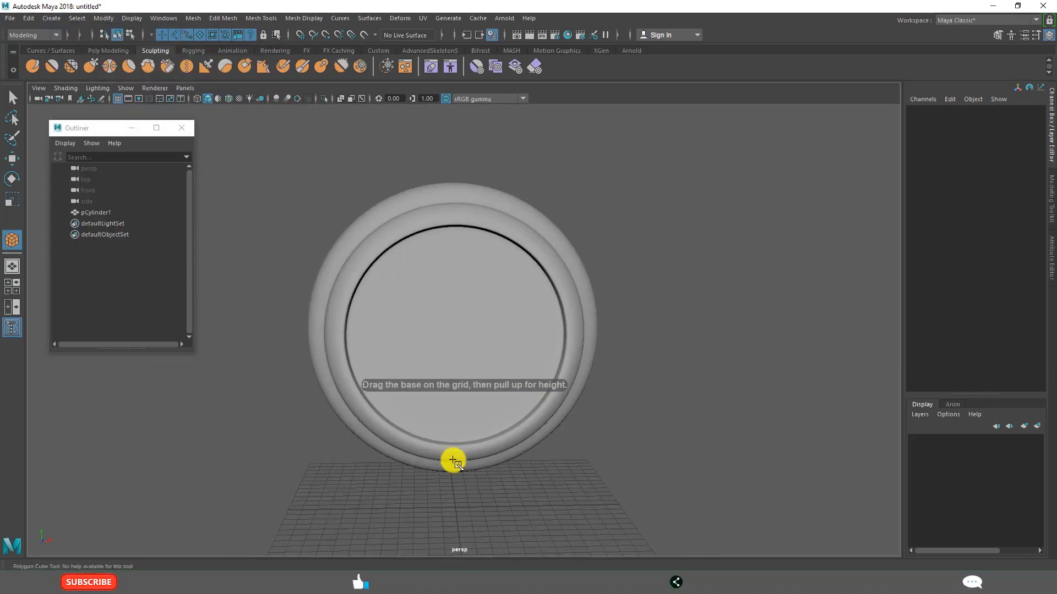
pyautogui.press('space')
pyautogui.press('space')
pyautogui.scroll(-3, 550, 328)
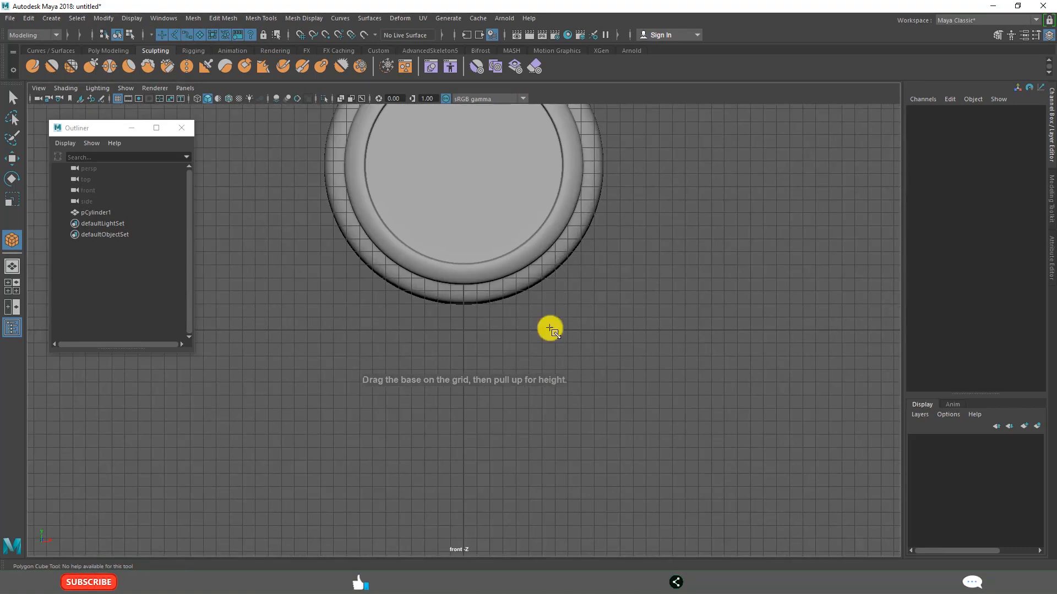
pyautogui.keyDown('alt'); pyautogui.moveTo(550, 328); pyautogui.dragTo(564, 444, button='middle'); pyautogui.keyUp('alt')
pyautogui.scroll(3, 563, 444)
pyautogui.keyDown('alt'); pyautogui.moveTo(613, 318); pyautogui.dragTo(585, 405, button='middle'); pyautogui.keyUp('alt')
pyautogui.press('4')
pyautogui.scroll(2, 580, 389)
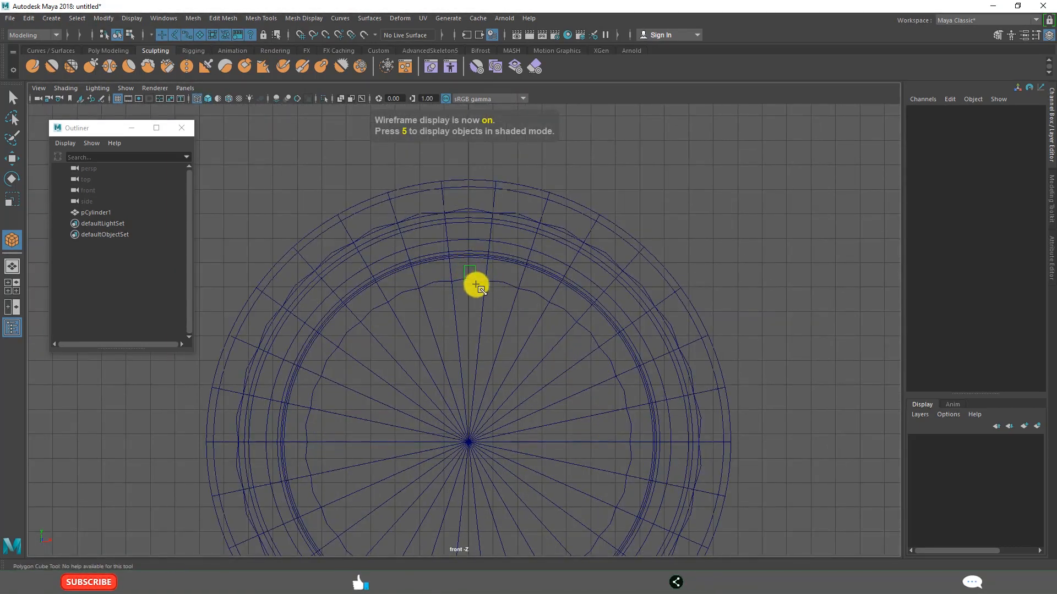
pyautogui.moveTo(474, 290); pyautogui.dragTo(453, 258)
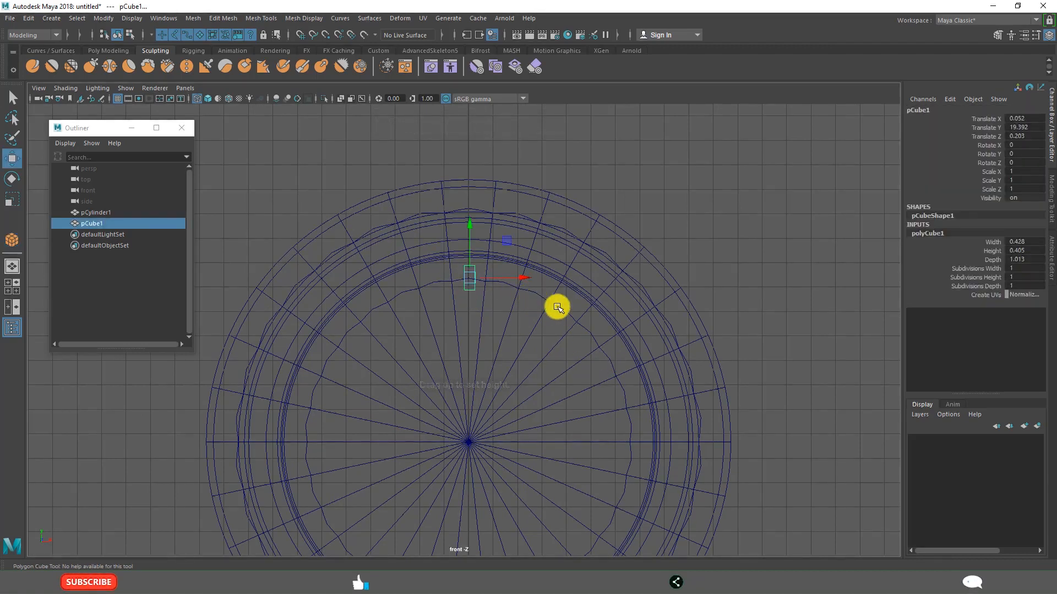
# Move the cube forward in the side view to the front of the body, at a Translate Z of about 1.68.
pyautogui.press('space')
pyautogui.press('space')
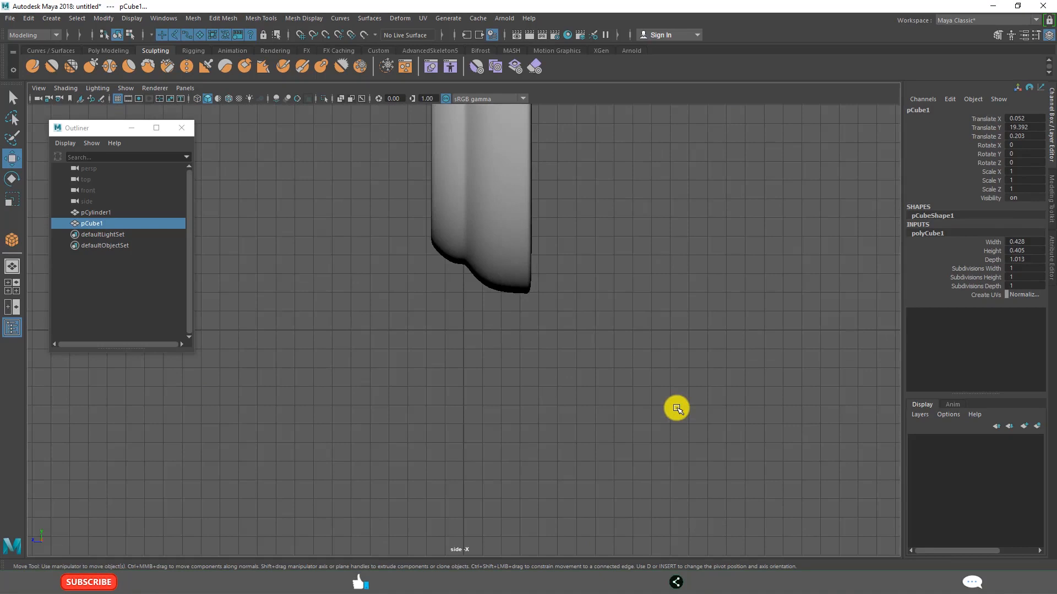
pyautogui.keyDown('alt'); pyautogui.moveTo(537, 224); pyautogui.dragTo(522, 333, button='middle'); pyautogui.keyUp('alt')
pyautogui.moveTo(463, 313); pyautogui.dragTo(442, 312)
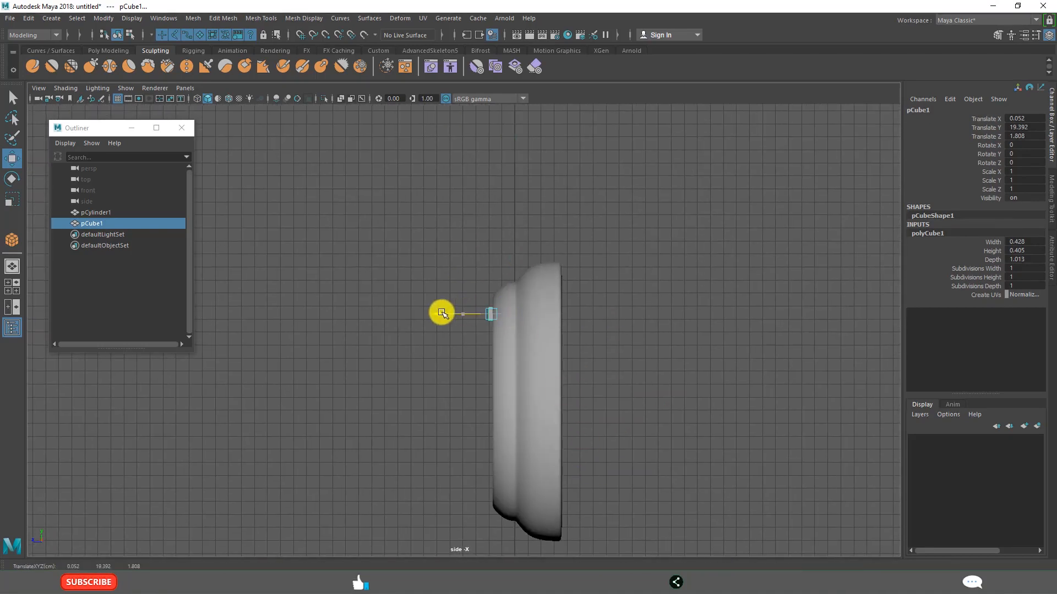
pyautogui.press('space')
pyautogui.press('space')
pyautogui.keyDown('alt'); pyautogui.moveTo(537, 287); pyautogui.dragTo(434, 294); pyautogui.keyUp('alt')
pyautogui.keyDown('alt'); pyautogui.moveTo(498, 319); pyautogui.dragTo(551, 380, button='middle'); pyautogui.keyUp('alt')
pyautogui.keyDown('alt'); pyautogui.moveTo(515, 341); pyautogui.dragTo(568, 331, button='right'); pyautogui.keyUp('alt')
pyautogui.keyDown('alt'); pyautogui.moveTo(568, 330); pyautogui.dragTo(503, 280, button='middle'); pyautogui.keyUp('alt')
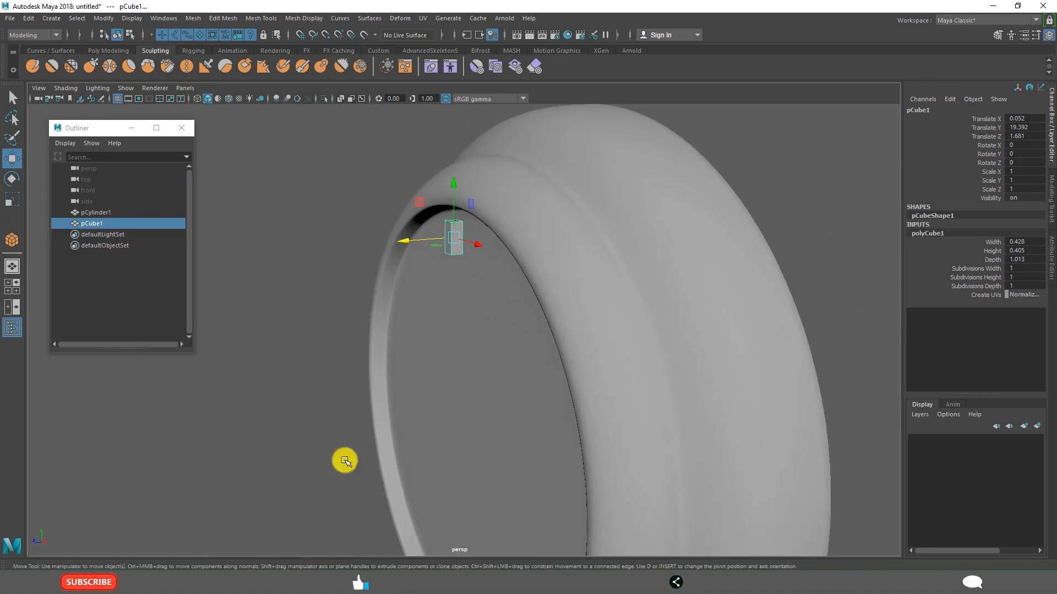
# Center the cube horizontally on the clock face by setting its Translate X to 0.
pyautogui.press('space')
pyautogui.press('space')
pyautogui.scroll(5, 548, 366)
pyautogui.scroll(3, 542, 356)
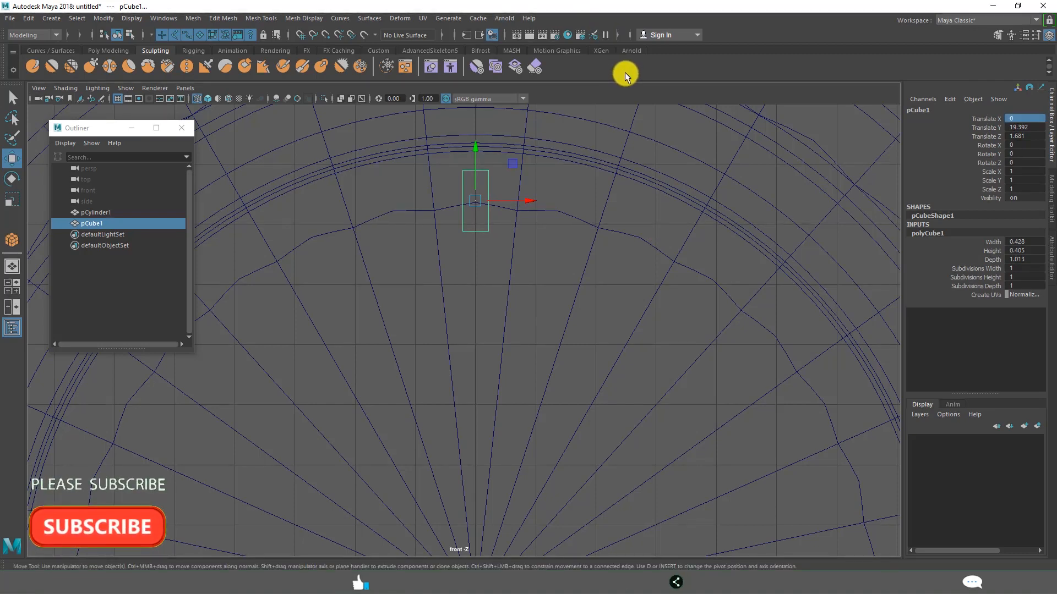
pyautogui.scroll(-4, 565, 169)
pyautogui.keyDown('alt'); pyautogui.moveTo(580, 294); pyautogui.dragTo(576, 256, button='middle'); pyautogui.keyUp('alt')
pyautogui.scroll(1, 576, 256)
pyautogui.keyDown('alt'); pyautogui.moveTo(540, 212); pyautogui.dragTo(535, 251, button='middle'); pyautogui.keyUp('alt')
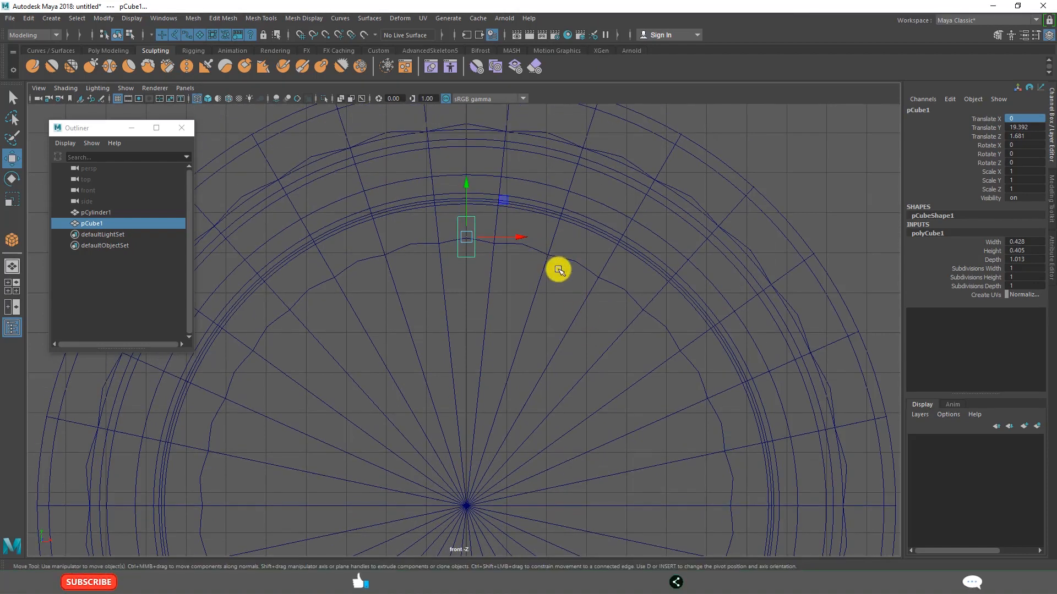
# Push the cube back into the front recess toward the clock face, to a Translate Z of about 1.18.
pyautogui.press('space')
pyautogui.press('space')
pyautogui.moveTo(464, 268)
pyautogui.keyDown('alt'); pyautogui.mouseDown()
pyautogui.moveTo(521, 272)
pyautogui.moveTo(479, 263)
pyautogui.mouseUp(); pyautogui.keyUp('alt')
pyautogui.scroll(3, 521, 271)
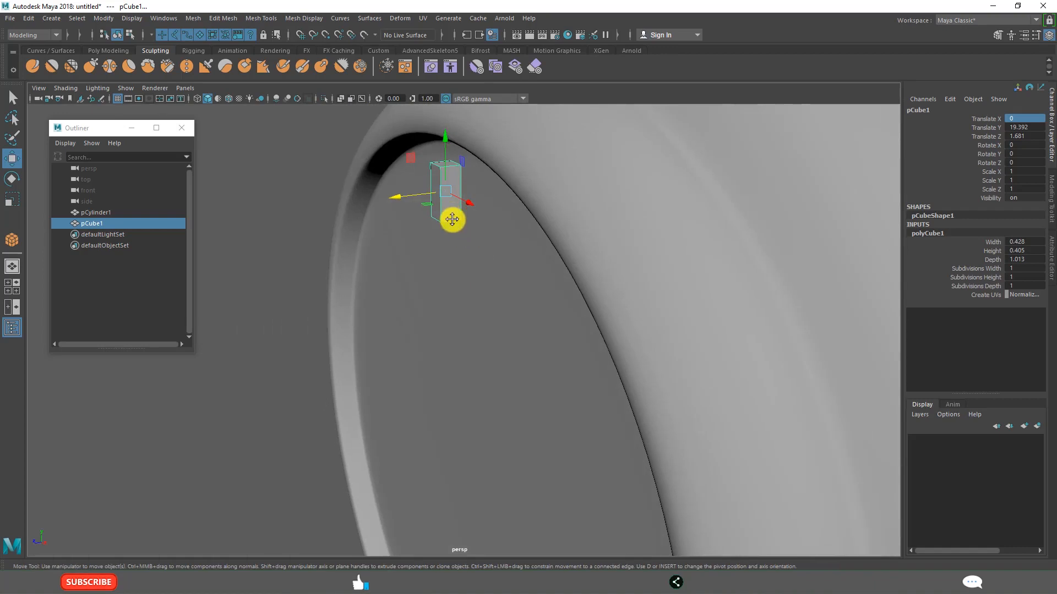
pyautogui.keyDown('alt'); pyautogui.moveTo(452, 220); pyautogui.dragTo(472, 286, button='middle'); pyautogui.keyUp('alt')
pyautogui.scroll(2, 510, 300)
pyautogui.keyDown('alt'); pyautogui.moveTo(513, 305); pyautogui.dragTo(494, 313); pyautogui.keyUp('alt')
pyautogui.moveTo(411, 286); pyautogui.dragTo(442, 286)
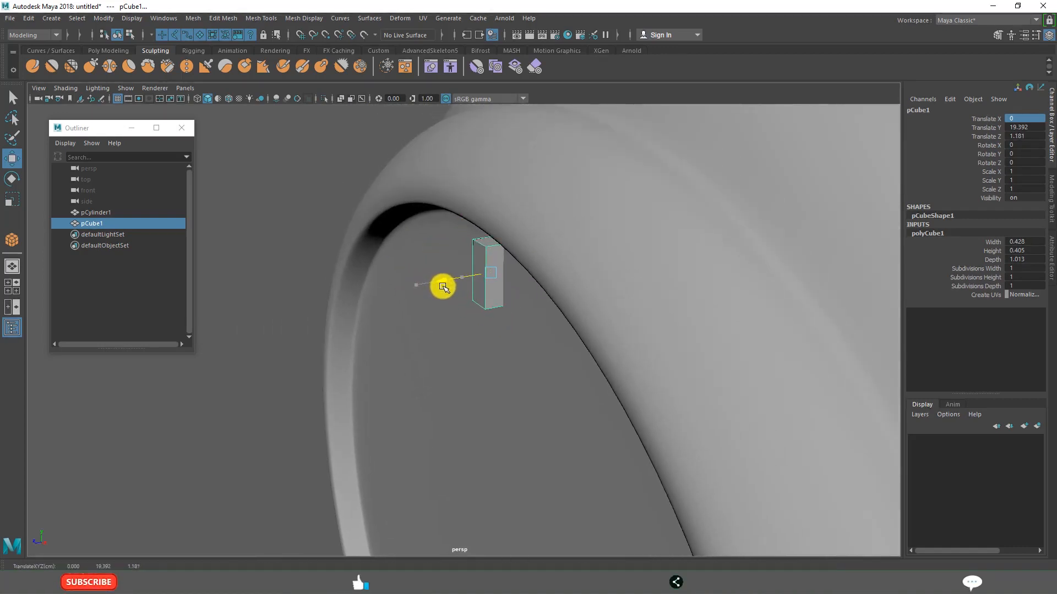
# Raise the cube slightly toward the upper rim of the recess, to a Translate Y of about 19.48.
pyautogui.scroll(-4, 486, 370)
pyautogui.keyDown('alt'); pyautogui.moveTo(488, 368); pyautogui.dragTo(495, 316, button='middle'); pyautogui.keyUp('alt')
pyautogui.scroll(-3, 495, 316)
pyautogui.keyDown('alt'); pyautogui.moveTo(478, 327); pyautogui.dragTo(508, 323); pyautogui.keyUp('alt')
pyautogui.moveTo(483, 205); pyautogui.dragTo(479, 199)
pyautogui.click(300, 355)
pyautogui.keyDown('alt'); pyautogui.moveTo(511, 386); pyautogui.dragTo(529, 292); pyautogui.keyUp('alt')
# Assign a new Blinn material to the cube at 12 o'clock and open the material's attributes.
pyautogui.click(475, 249)
pyautogui.keyDown('alt'); pyautogui.moveTo(529, 292); pyautogui.dragTo(537, 381, button='middle'); pyautogui.keyUp('alt')
pyautogui.scroll(8, 536, 377)
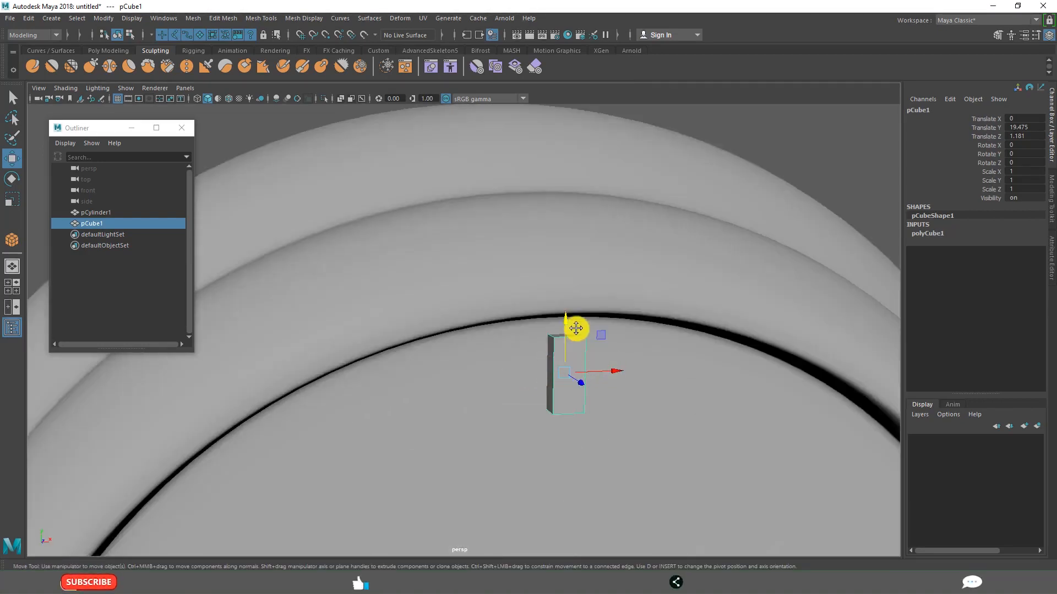
pyautogui.keyDown('alt'); pyautogui.moveTo(576, 329); pyautogui.dragTo(524, 308, button='middle'); pyautogui.keyUp('alt')
pyautogui.rightClick(500, 294)
pyautogui.moveTo(503, 559)
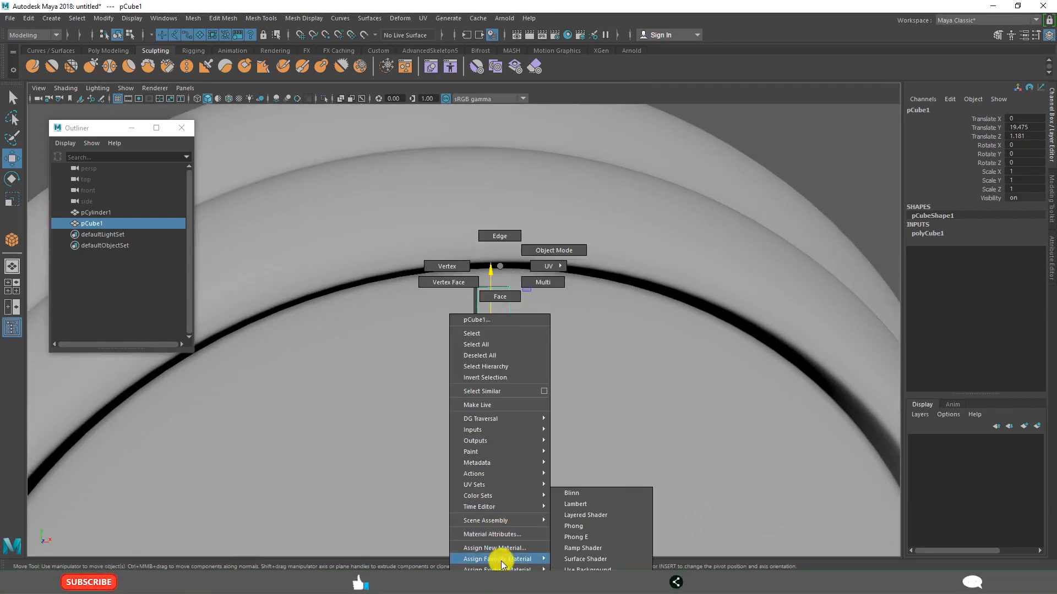
pyautogui.click(578, 493)
pyautogui.hotkey('ctrl', 'a')
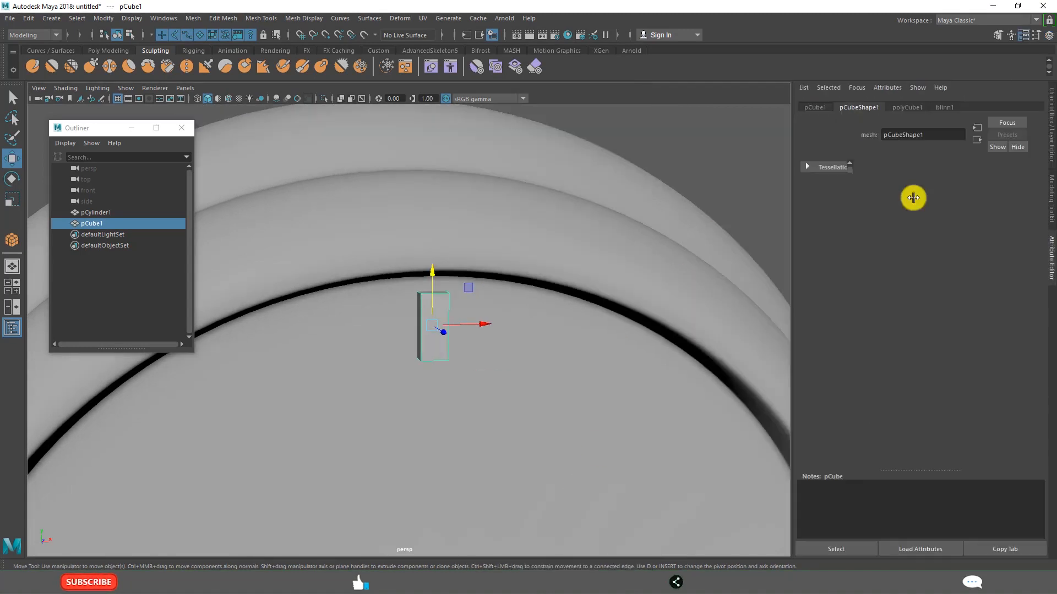
pyautogui.click(946, 107)
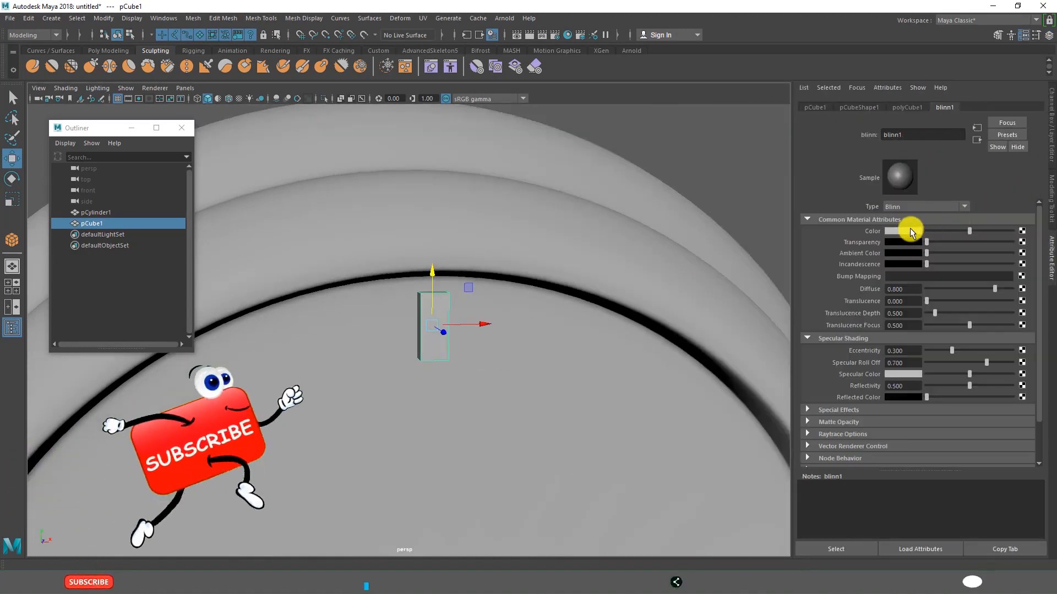
# Set the color of the 12 o'clock marker's Blinn material to black.
pyautogui.click(907, 228)
pyautogui.click(930, 202)
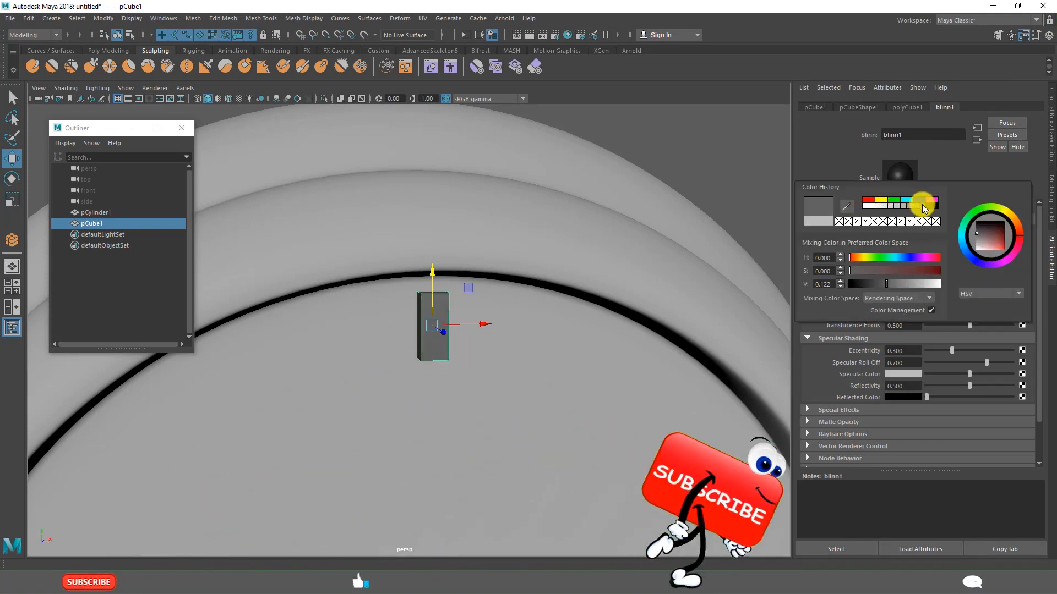
pyautogui.click(547, 338)
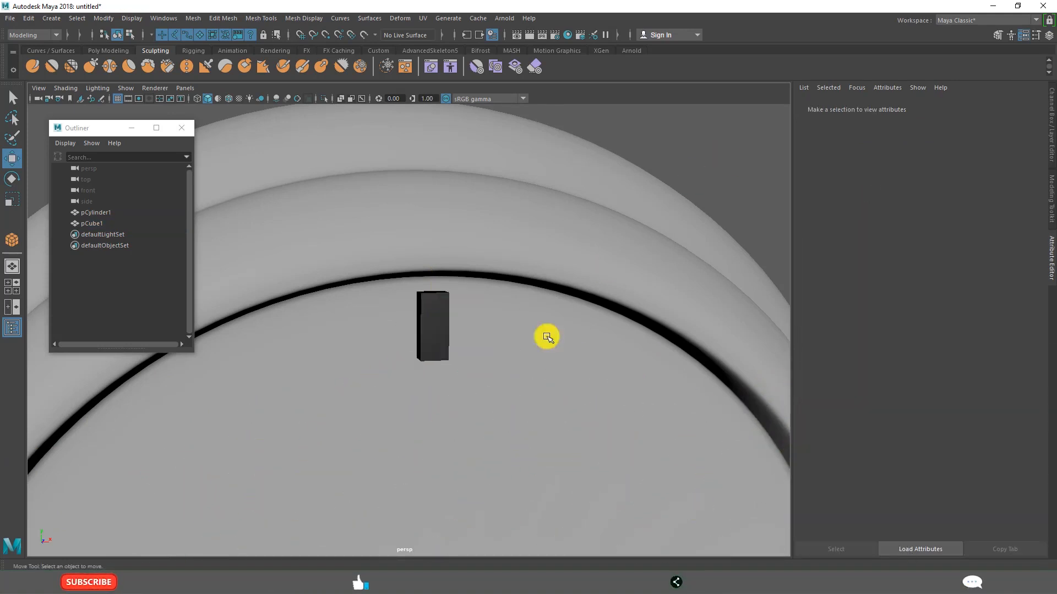
# Move the pivot of the 12 o'clock marker down to the center of the clock face in the front view.
pyautogui.scroll(-10, 530, 385)
pyautogui.scroll(5, 552, 306)
pyautogui.click(442, 229)
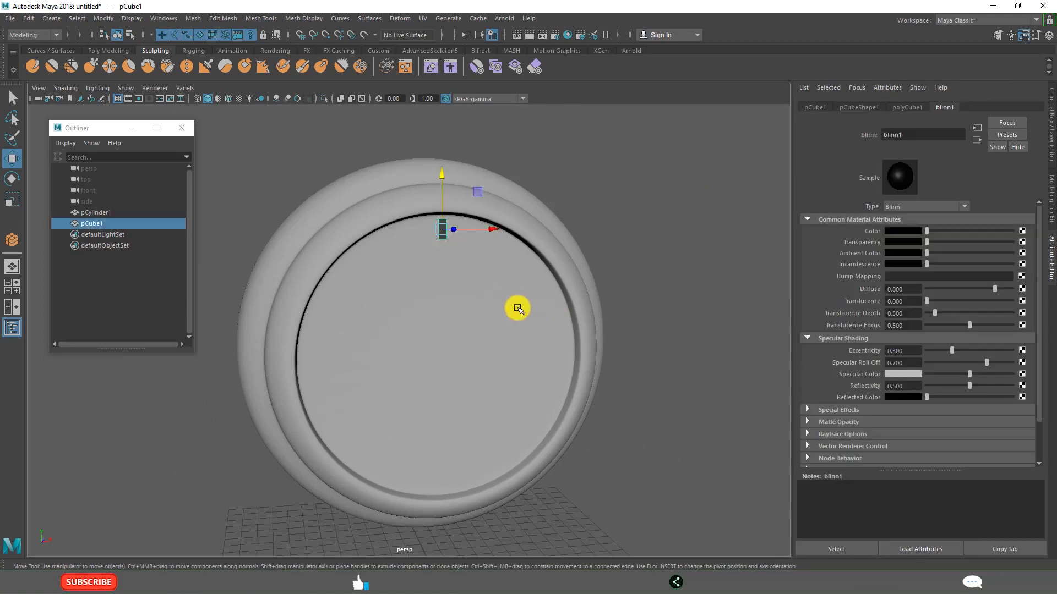
pyautogui.keyDown('alt'); pyautogui.moveTo(488, 410); pyautogui.dragTo(458, 265); pyautogui.keyUp('alt')
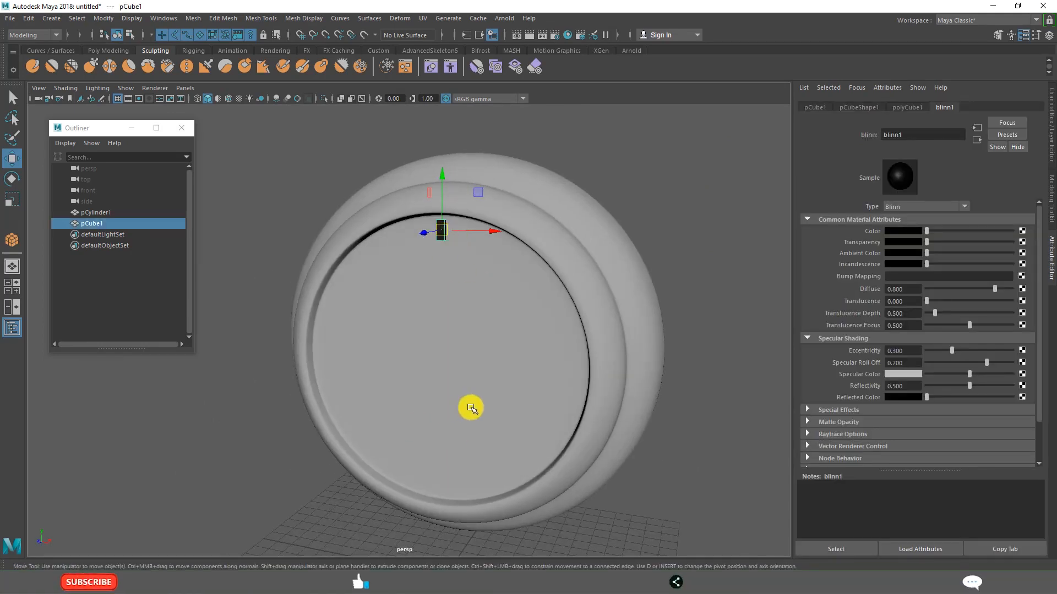
pyautogui.press('space')
pyautogui.press('space')
pyautogui.scroll(-3, 439, 474)
pyautogui.keyDown('alt'); pyautogui.moveTo(450, 426); pyautogui.dragTo(461, 390, button='middle'); pyautogui.keyUp('alt')
pyautogui.keyDown('alt'); pyautogui.moveTo(462, 390); pyautogui.dragTo(537, 415, button='right'); pyautogui.keyUp('alt')
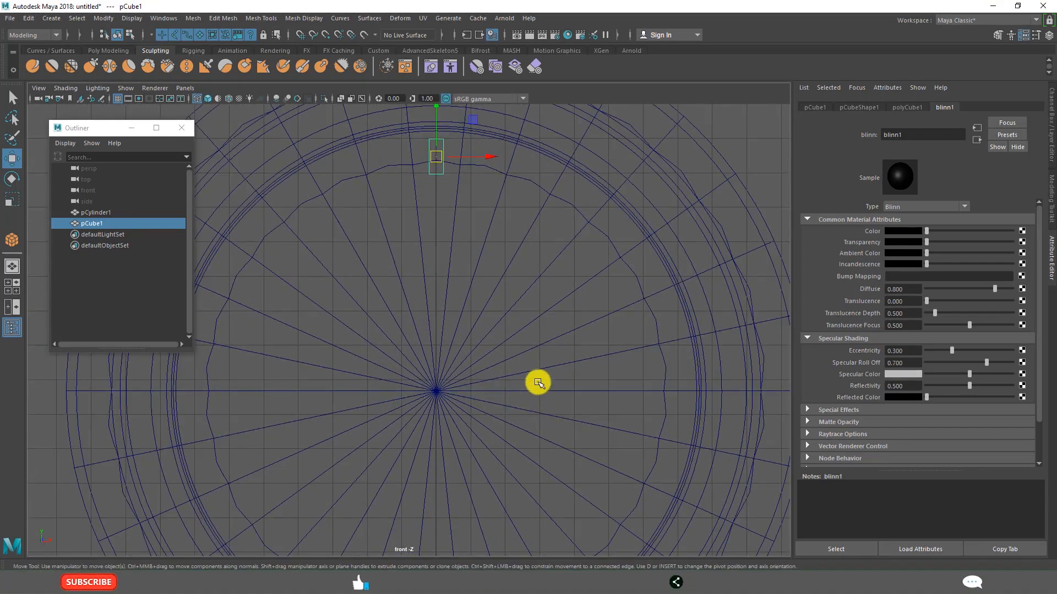
pyautogui.press('d')
pyautogui.moveTo(437, 117); pyautogui.dragTo(446, 351)
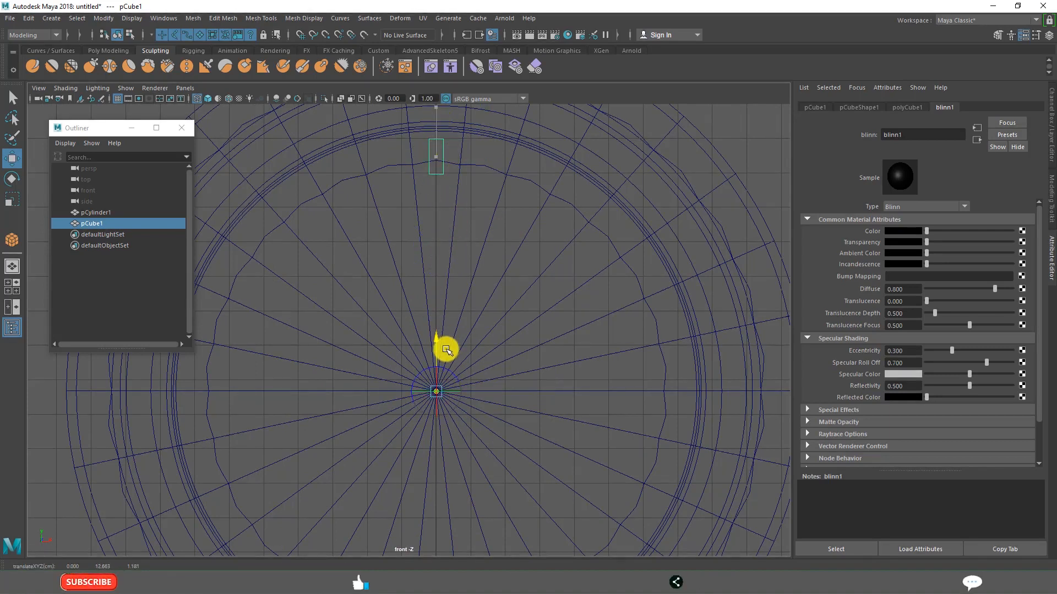
pyautogui.scroll(-2, 516, 362)
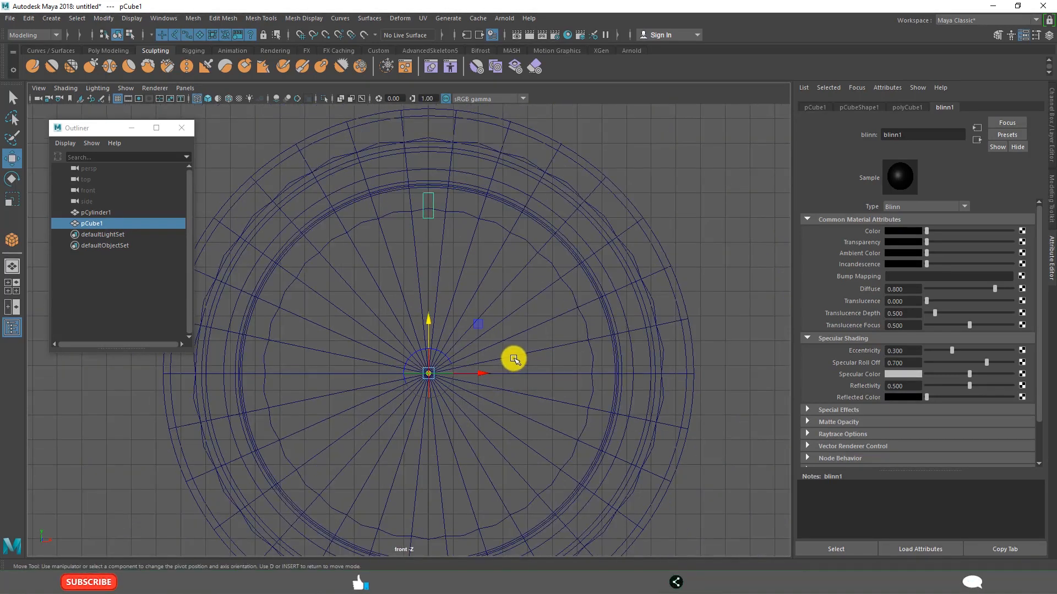
pyautogui.press('d')
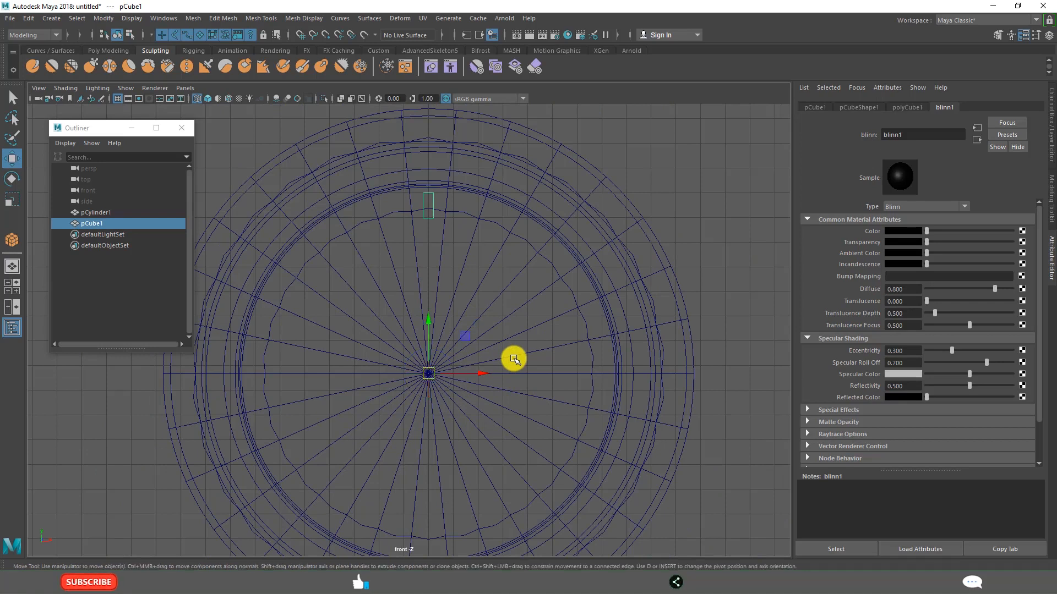
# Duplicate the 12 o'clock marker and rotate the copy to 3 o'clock with a Rotate Z of -90.
pyautogui.hotkey('ctrl', 'd')
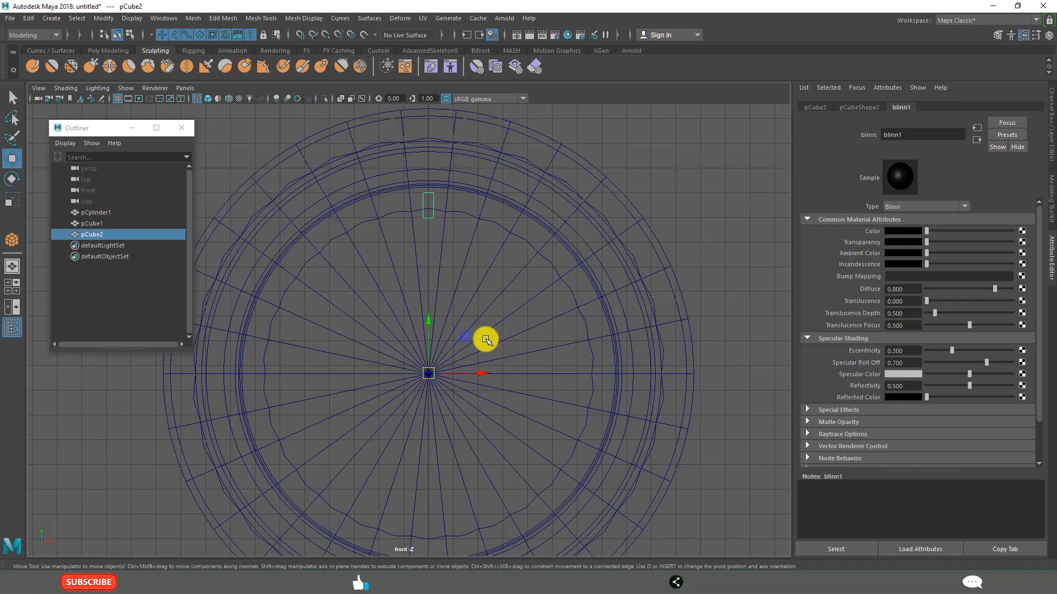
pyautogui.press('e')
pyautogui.moveTo(434, 328); pyautogui.dragTo(487, 387)
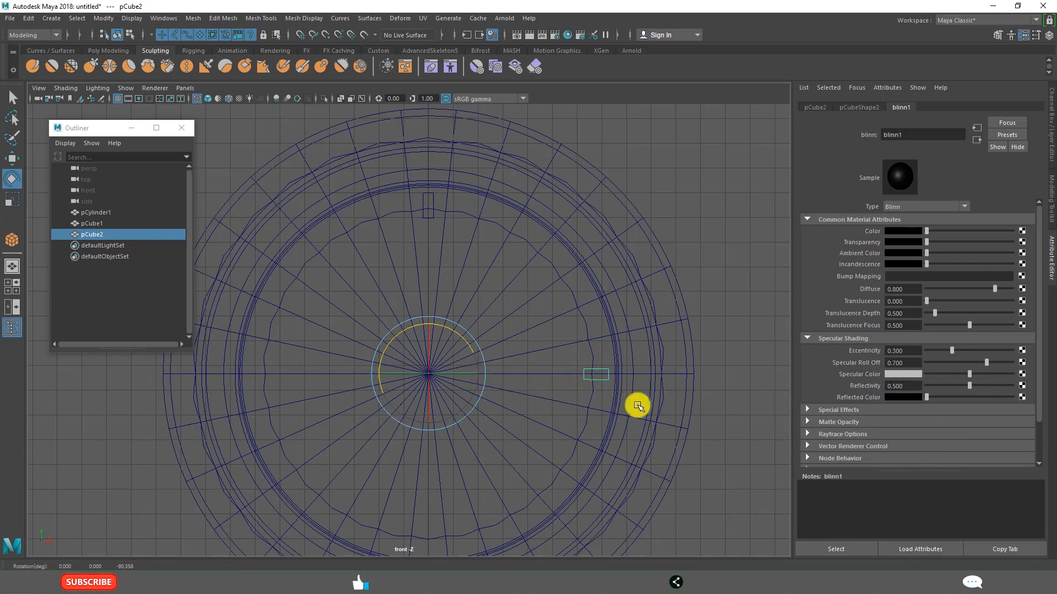
pyautogui.click(1052, 125)
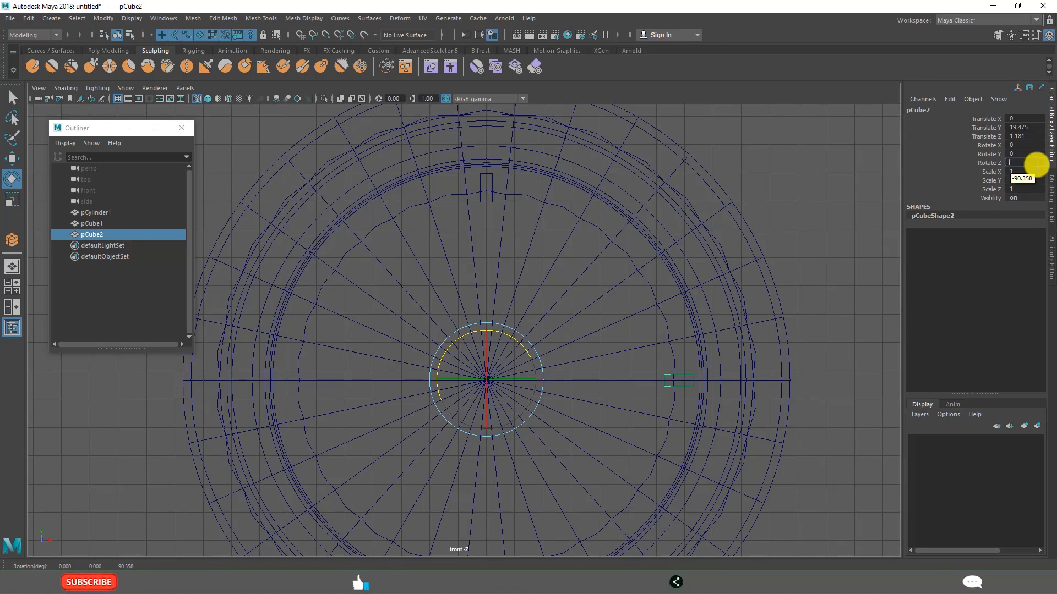
pyautogui.press('Return')
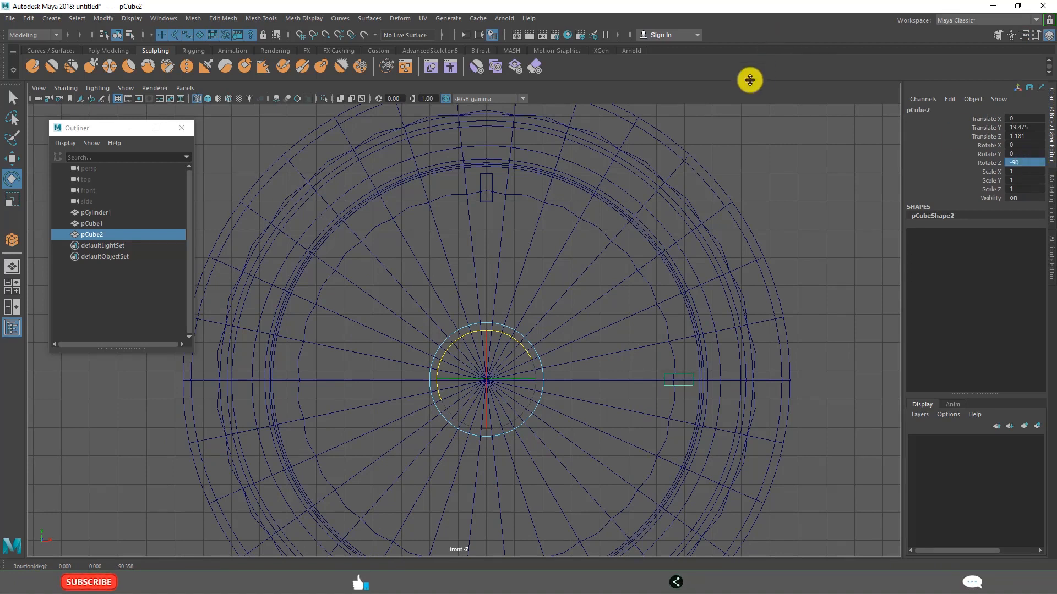
# Repeat the duplicate with its 90-degree rotation twice to place markers at 6 and 9 o'clock.
pyautogui.hotkey('shift', 'd')
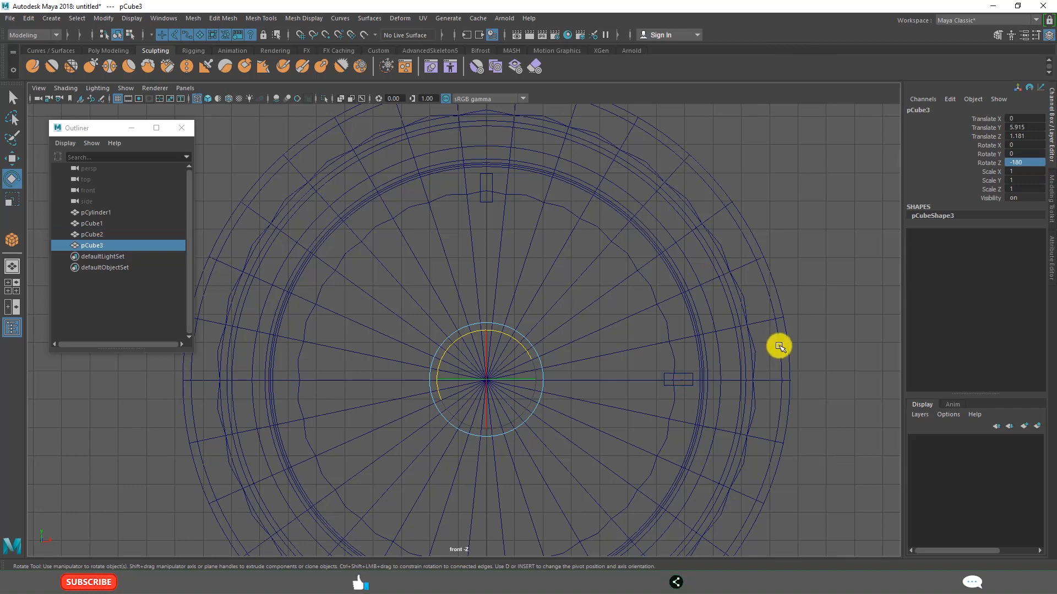
pyautogui.scroll(-3, 711, 360)
pyautogui.hotkey('shift', 'd')
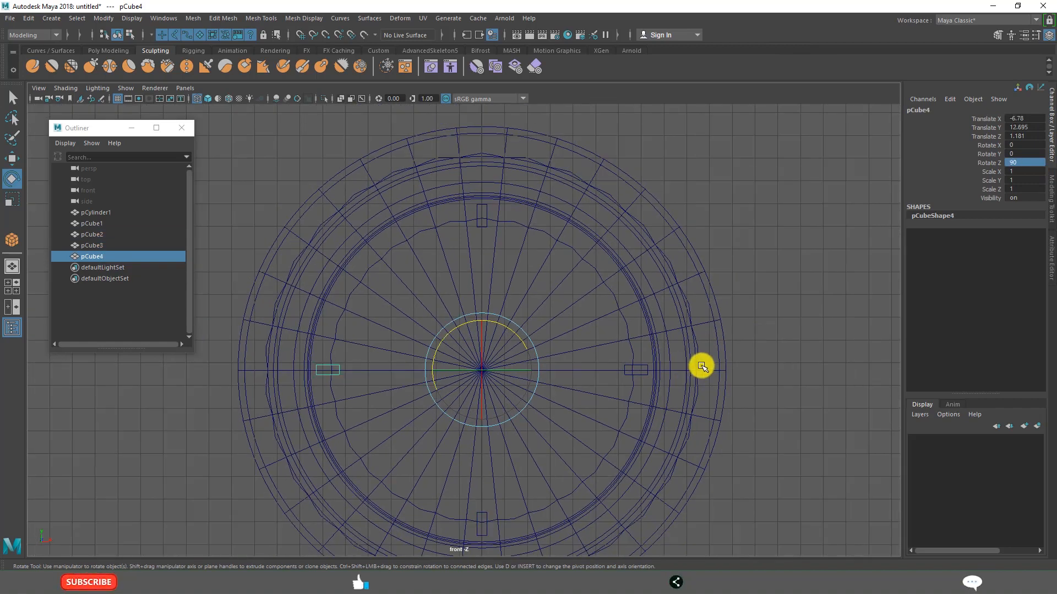
pyautogui.scroll(-2, 691, 353)
pyautogui.press('space')
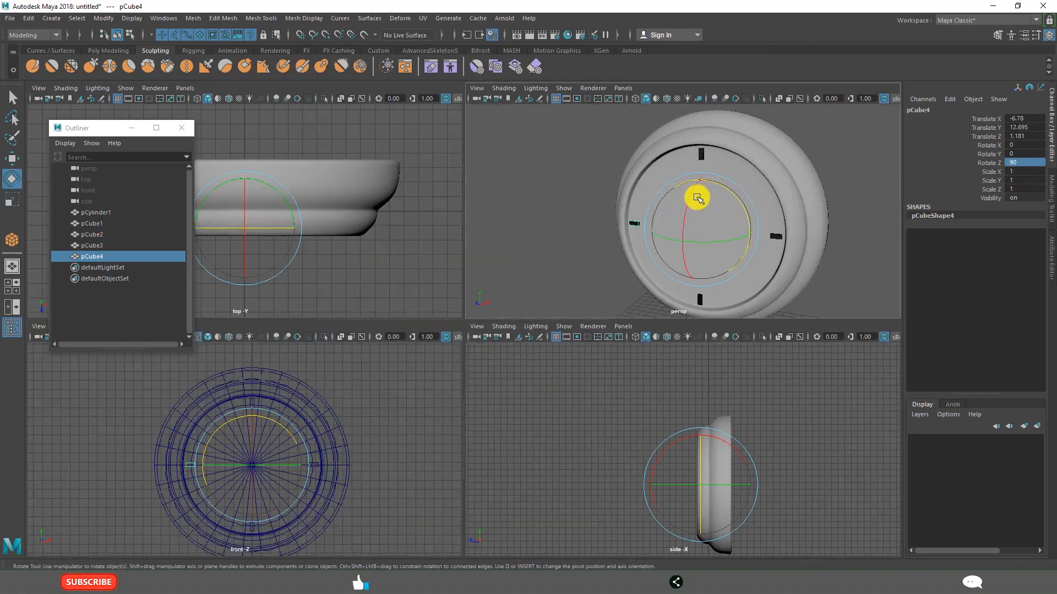
pyautogui.press('space')
pyautogui.click(270, 242)
pyautogui.keyDown('alt'); pyautogui.moveTo(474, 313); pyautogui.dragTo(505, 352); pyautogui.keyUp('alt')
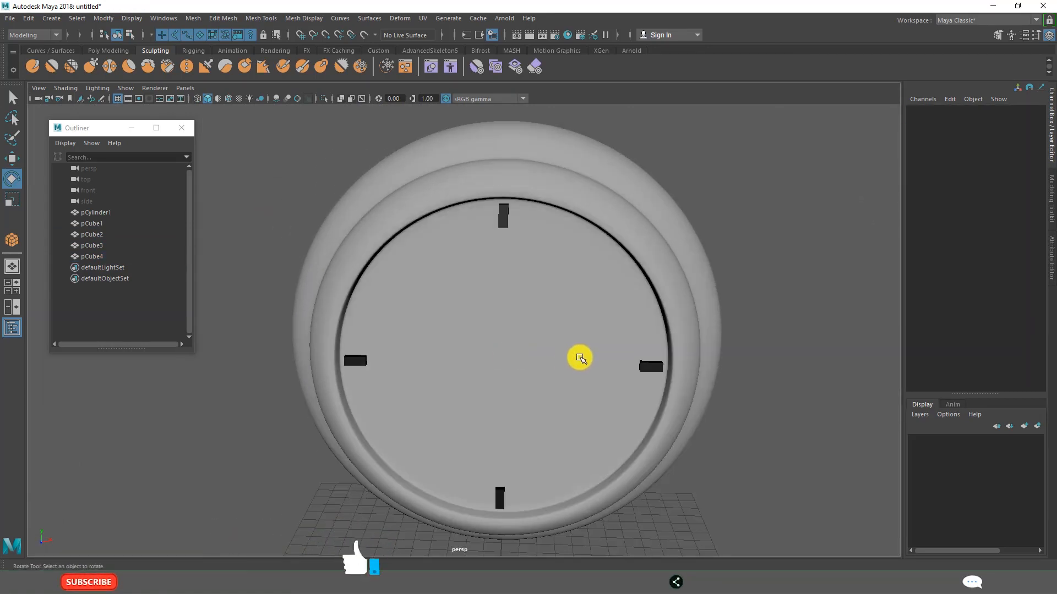
# Duplicate the 12 o'clock marker in place and center the copy's pivot on its own geometry.
pyautogui.click(502, 217)
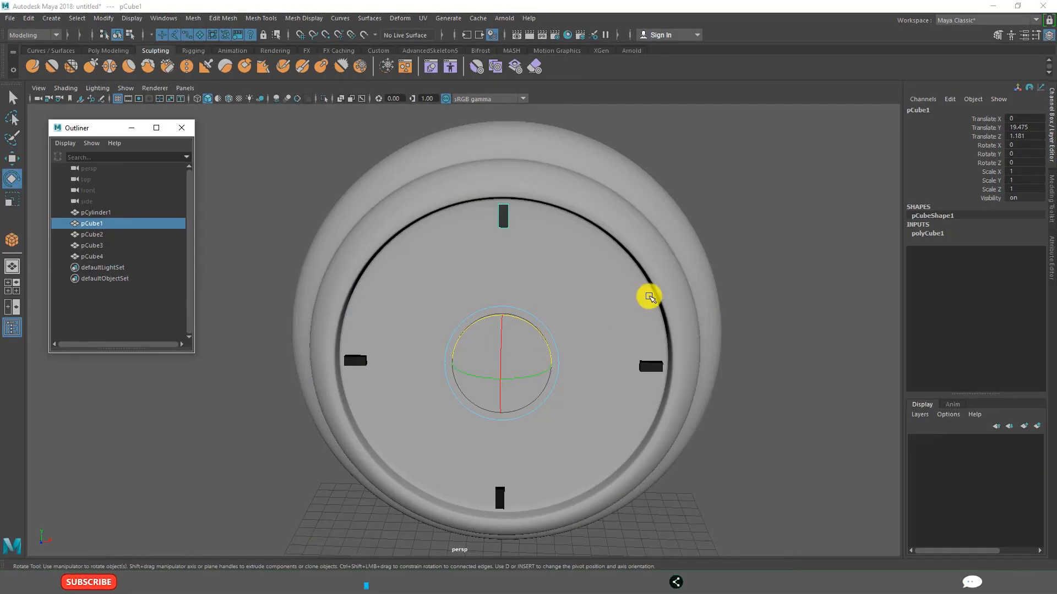
pyautogui.moveTo(649, 292)
pyautogui.keyDown('alt'); pyautogui.mouseDown()
pyautogui.moveTo(743, 292)
pyautogui.moveTo(698, 274)
pyautogui.moveTo(710, 274)
pyautogui.moveTo(722, 279)
pyautogui.moveTo(683, 275)
pyautogui.mouseUp(); pyautogui.keyUp('alt')
pyautogui.keyDown('alt'); pyautogui.moveTo(541, 321); pyautogui.dragTo(606, 378); pyautogui.keyUp('alt')
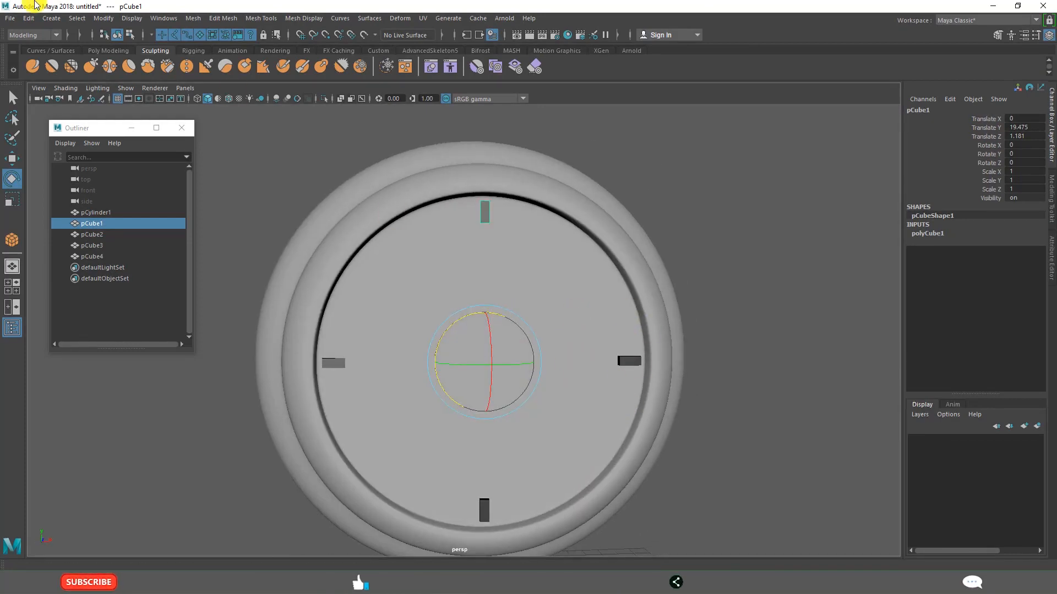
pyautogui.click(107, 19)
pyautogui.click(342, 113)
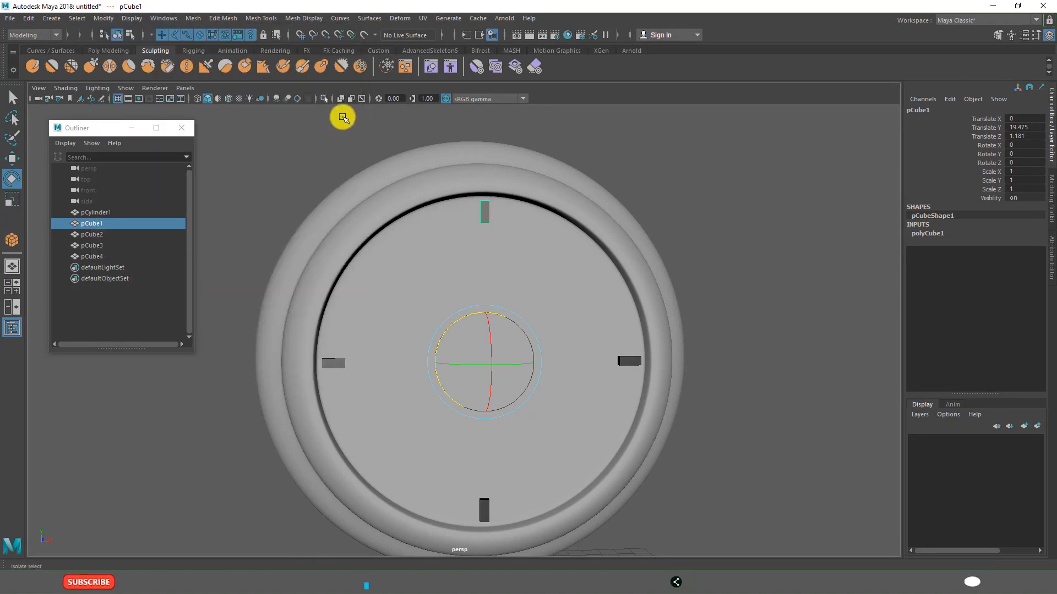
pyautogui.hotkey('ctrl', 'd')
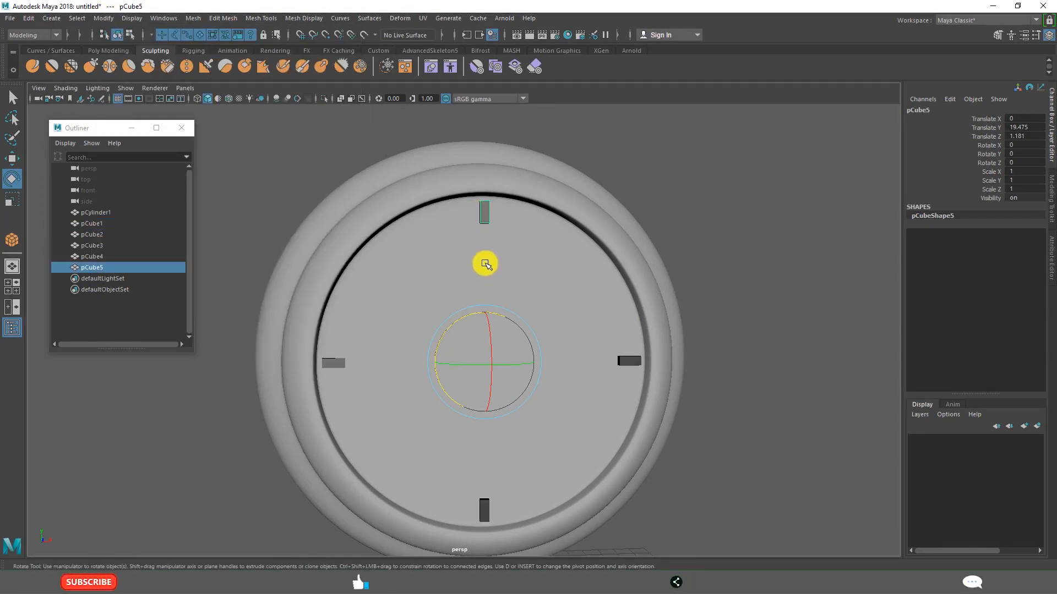
pyautogui.click(158, 17)
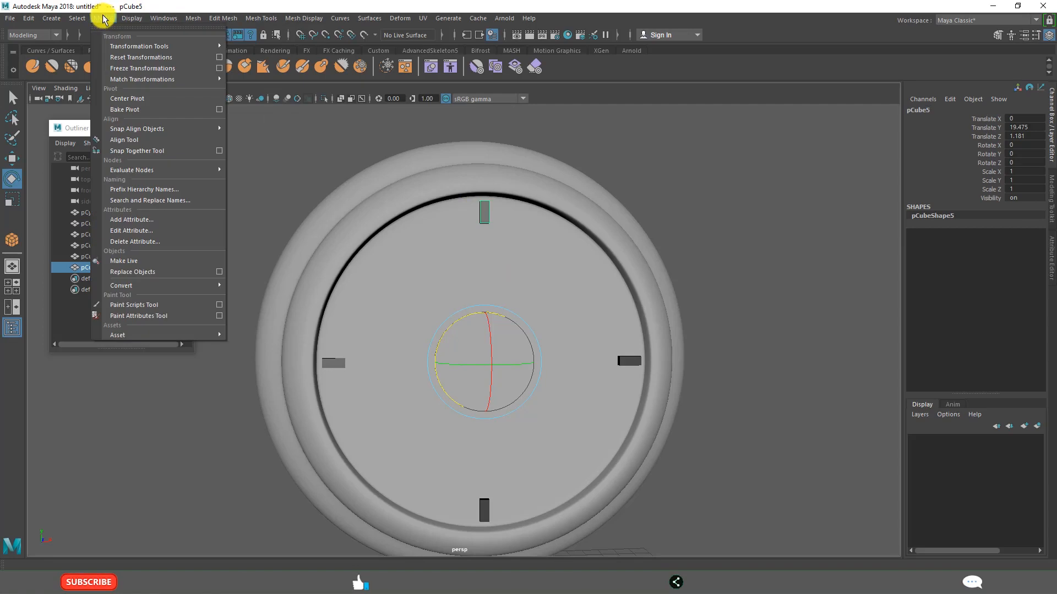
pyautogui.click(121, 98)
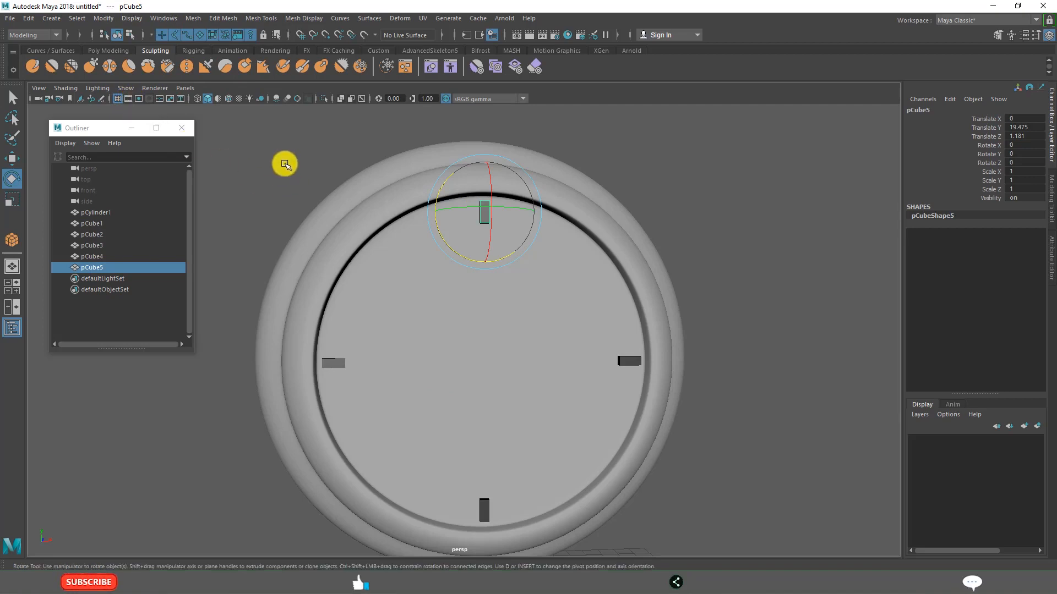
# Scale the duplicated 12 o'clock marker thinner, to about 0.577 in X and 0.574 in Z.
pyautogui.press('r')
pyautogui.click(492, 214)
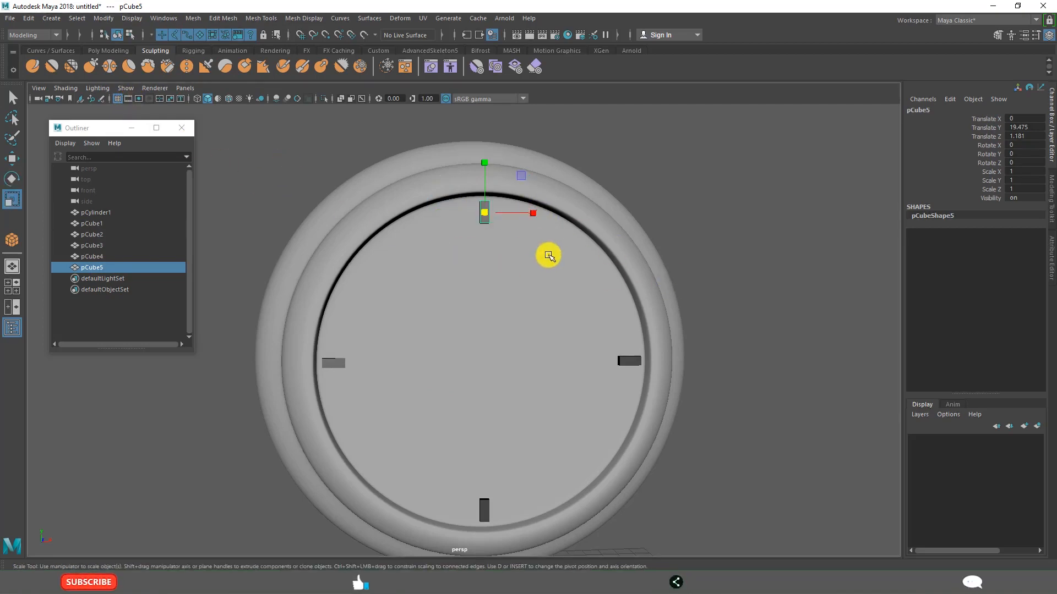
pyautogui.keyDown('alt'); pyautogui.moveTo(549, 234); pyautogui.dragTo(479, 250); pyautogui.keyUp('alt')
pyautogui.keyDown('alt'); pyautogui.moveTo(521, 227); pyautogui.dragTo(505, 297, button='middle'); pyautogui.keyUp('alt')
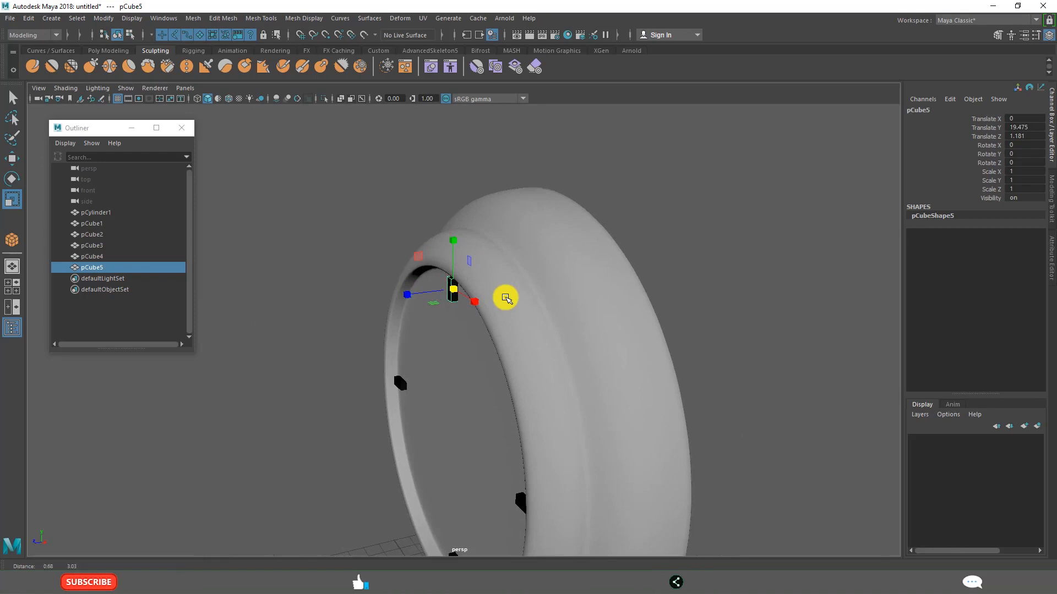
pyautogui.scroll(8, 515, 282)
pyautogui.keyDown('alt'); pyautogui.moveTo(387, 290); pyautogui.dragTo(455, 295); pyautogui.keyUp('alt')
pyautogui.keyDown('alt'); pyautogui.moveTo(594, 225); pyautogui.dragTo(533, 309, button='middle'); pyautogui.keyUp('alt')
pyautogui.scroll(4, 542, 303)
pyautogui.moveTo(581, 249); pyautogui.dragTo(562, 243)
pyautogui.keyDown('alt'); pyautogui.moveTo(585, 314); pyautogui.dragTo(537, 311); pyautogui.keyUp('alt')
pyautogui.moveTo(355, 254); pyautogui.dragTo(373, 250)
pyautogui.scroll(-5, 497, 346)
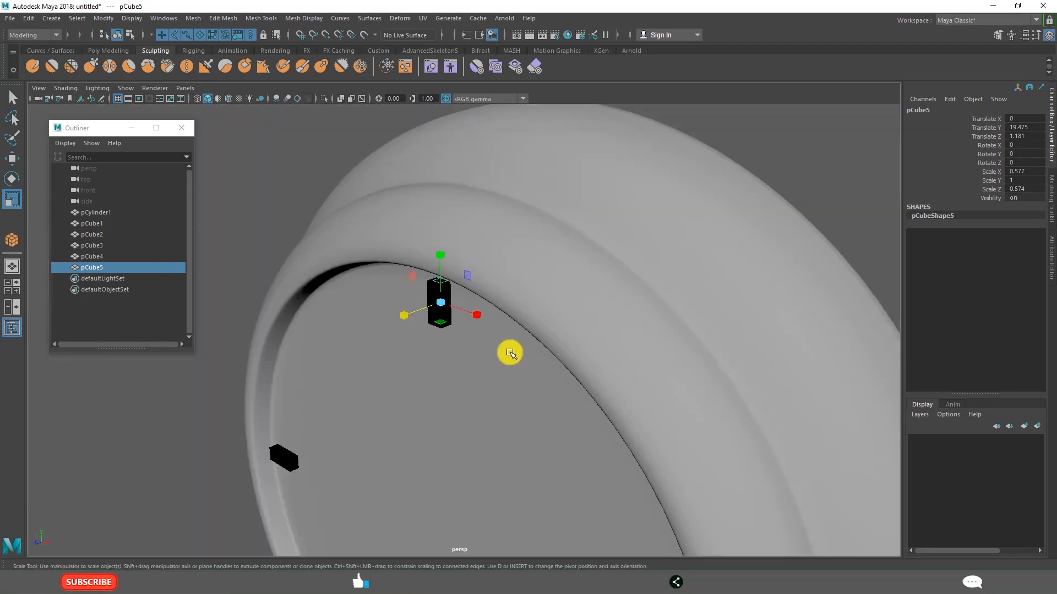
pyautogui.keyDown('alt'); pyautogui.moveTo(510, 353); pyautogui.dragTo(458, 377); pyautogui.keyUp('alt')
pyautogui.keyDown('alt'); pyautogui.moveTo(523, 321); pyautogui.dragTo(512, 283, button='middle'); pyautogui.keyUp('alt')
pyautogui.scroll(-5, 496, 297)
pyautogui.keyDown('alt'); pyautogui.moveTo(484, 312); pyautogui.dragTo(451, 304); pyautogui.keyUp('alt')
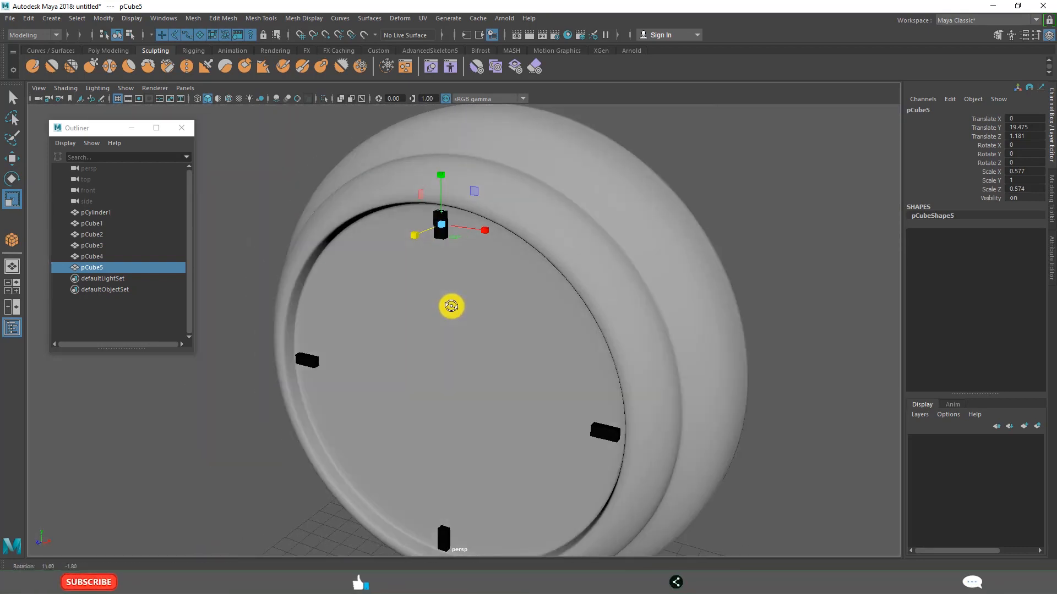
# Move the thin marker's pivot down to the center of the clock face in the front view.
pyautogui.press('w')
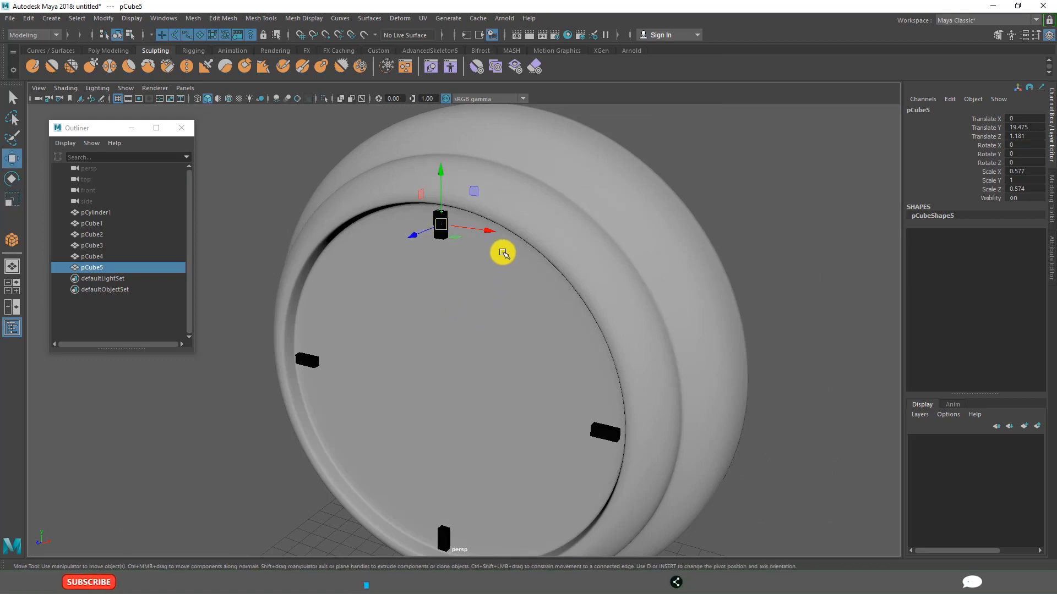
pyautogui.press('d')
pyautogui.press('space')
pyautogui.press('space')
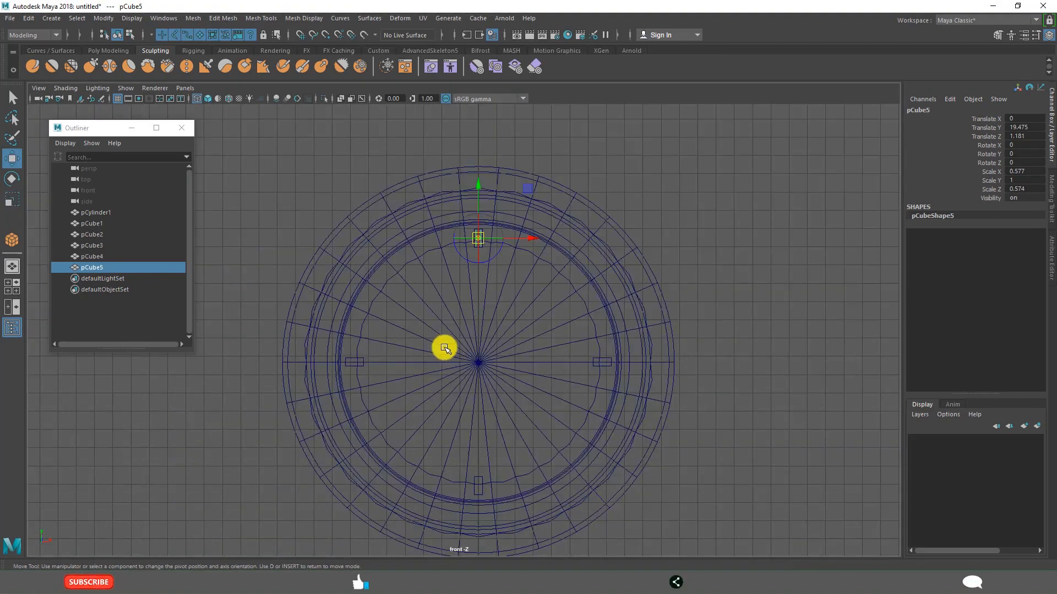
pyautogui.scroll(5, 541, 268)
pyautogui.moveTo(494, 112); pyautogui.dragTo(518, 362)
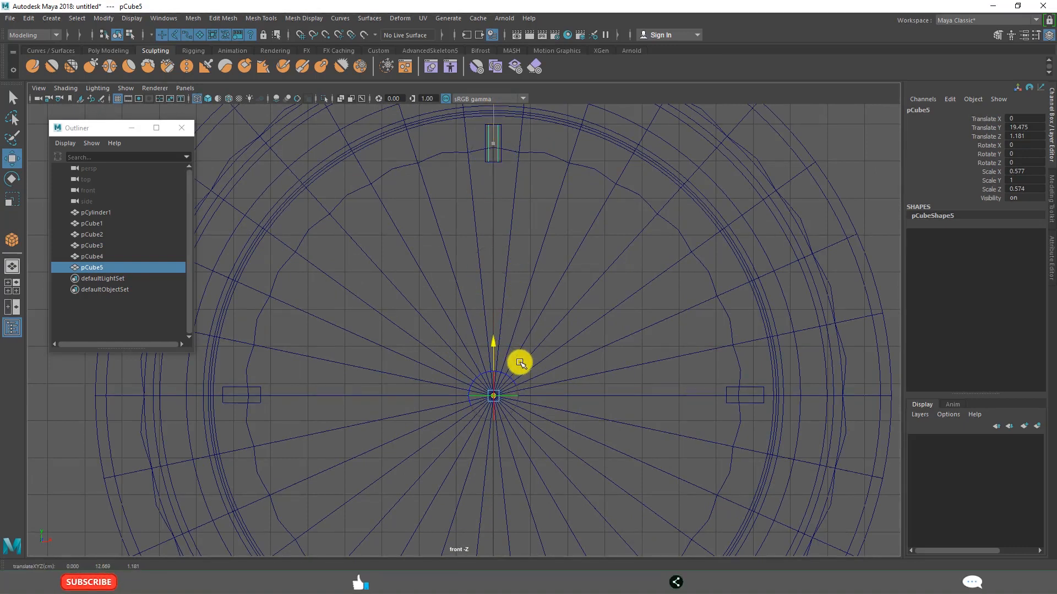
pyautogui.scroll(-2, 581, 335)
pyautogui.press('d')
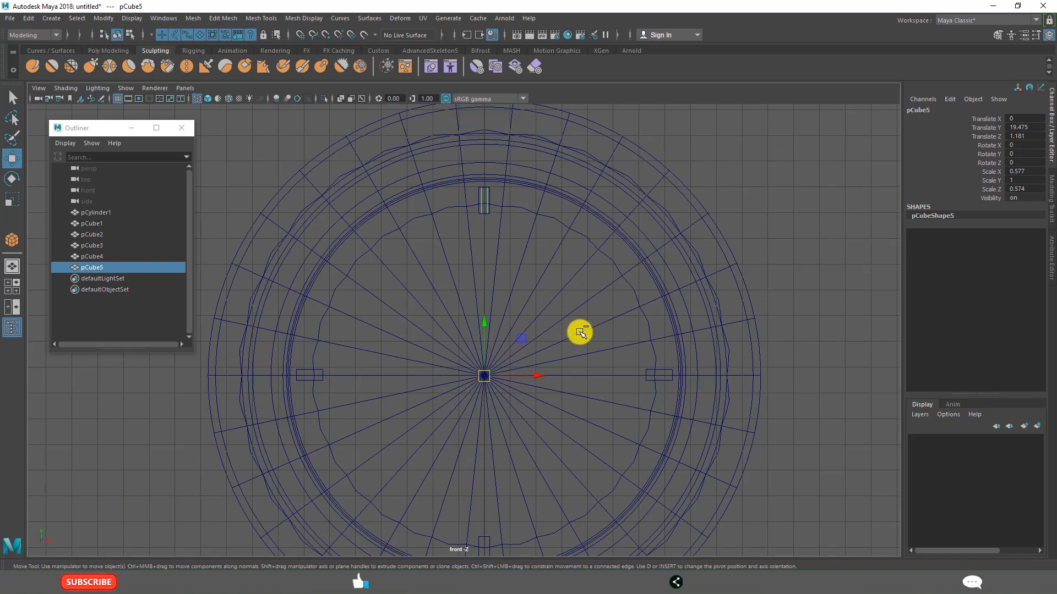
# Duplicate the thin marker and try rotating the copy around the clock center to a Rotate Z of about -34.5.
pyautogui.hotkey('ctrl', 'd')
pyautogui.press('e')
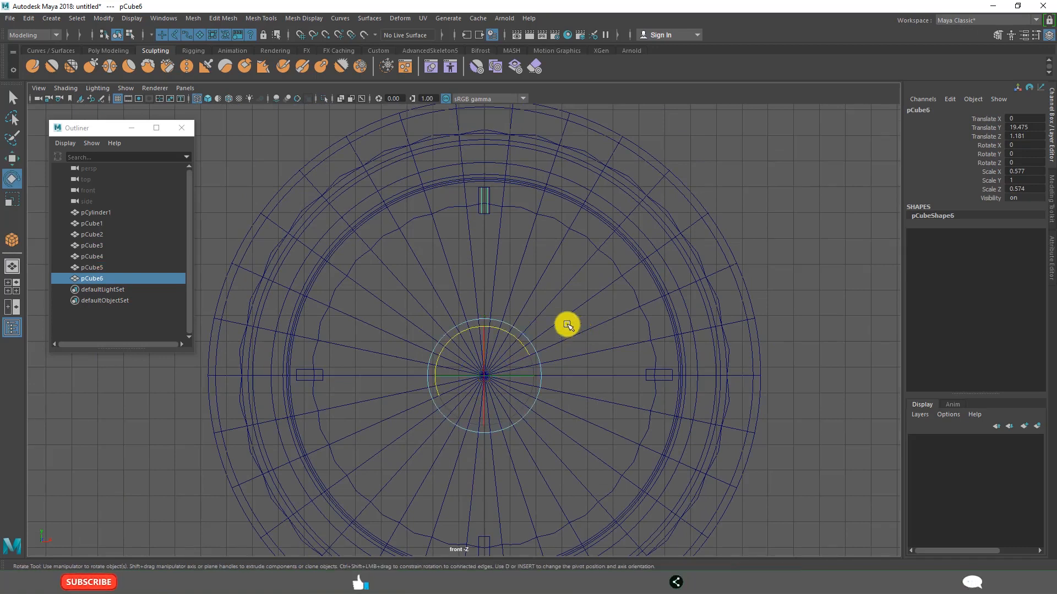
pyautogui.click(502, 329)
pyautogui.moveTo(502, 331); pyautogui.dragTo(521, 351)
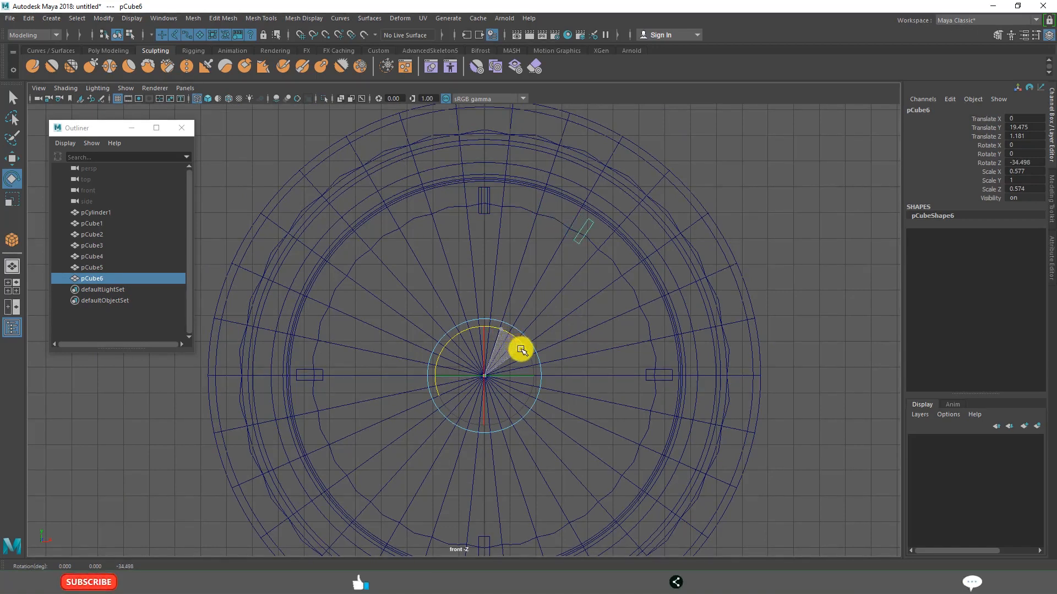
pyautogui.moveTo(521, 351); pyautogui.dragTo(521, 350)
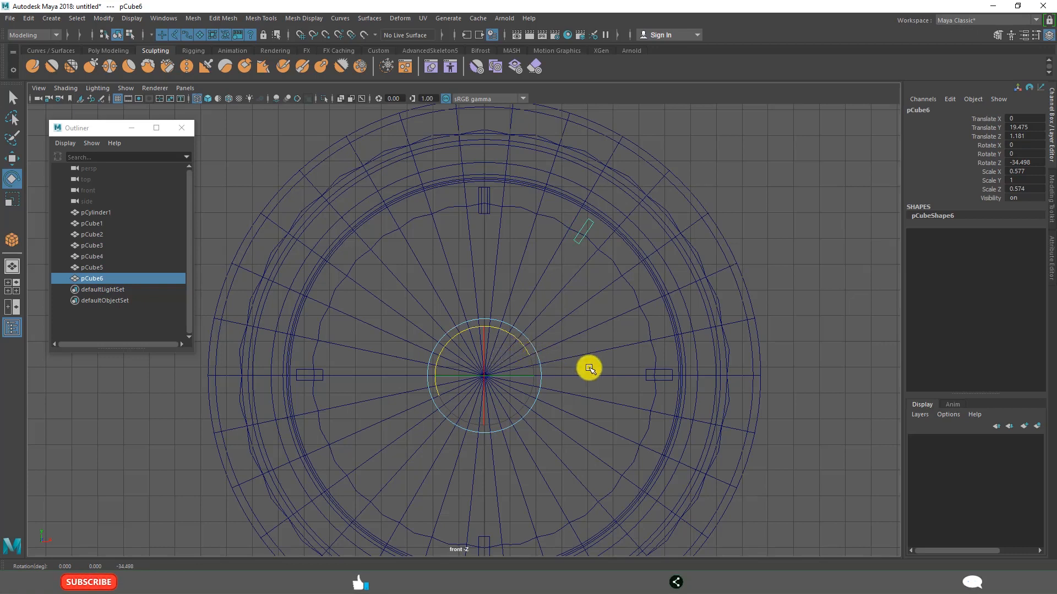
pyautogui.press('space')
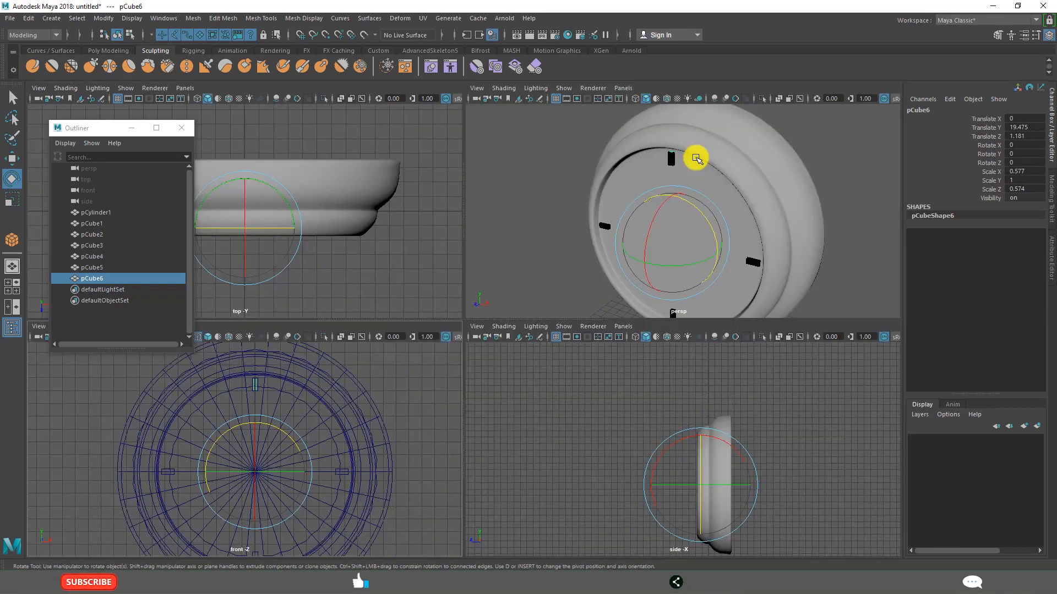
pyautogui.press('space')
pyautogui.keyDown('alt'); pyautogui.moveTo(493, 350); pyautogui.dragTo(559, 319); pyautogui.keyUp('alt')
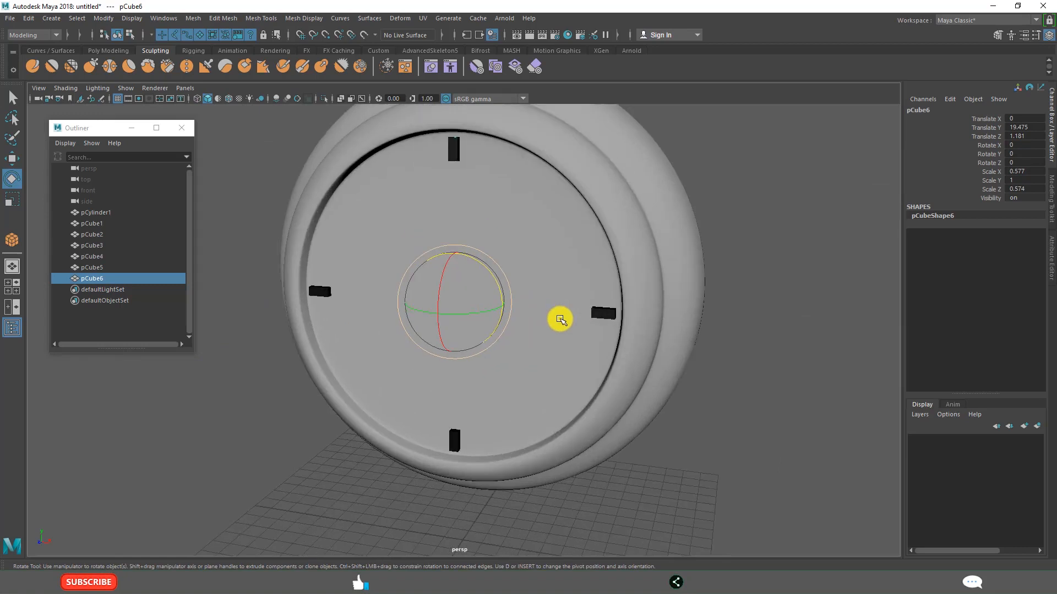
# Open the Duplicate Special options for the thin marker and reset them to the default settings.
pyautogui.scroll(4, 564, 302)
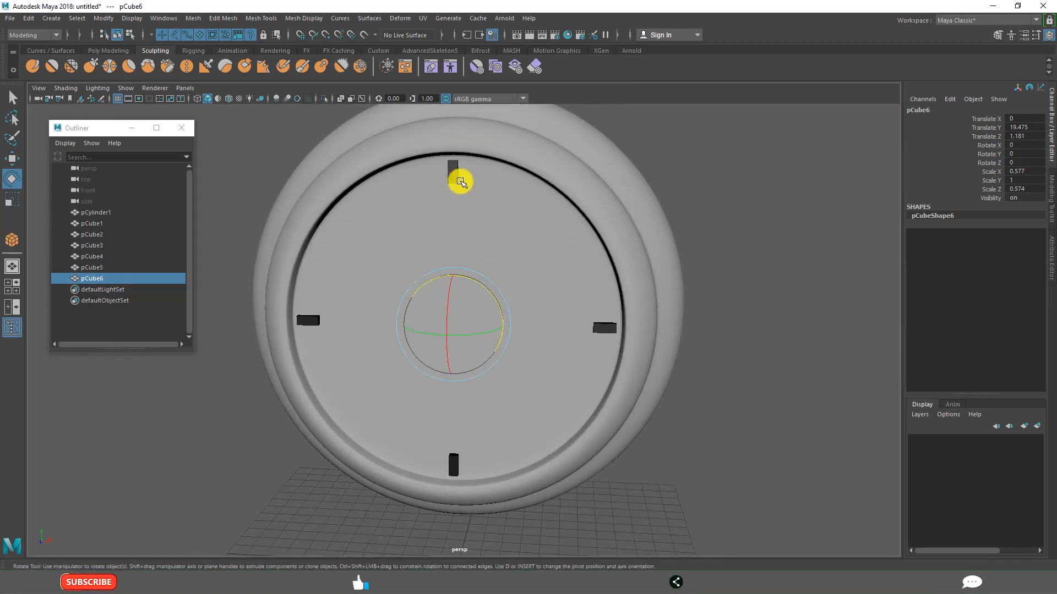
pyautogui.click(29, 18)
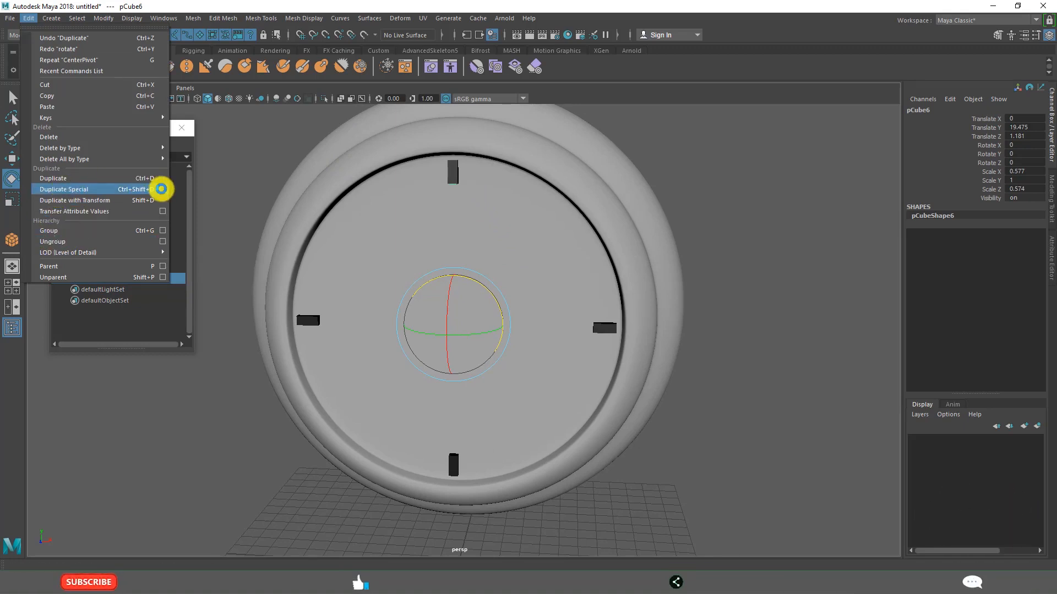
pyautogui.click(161, 189)
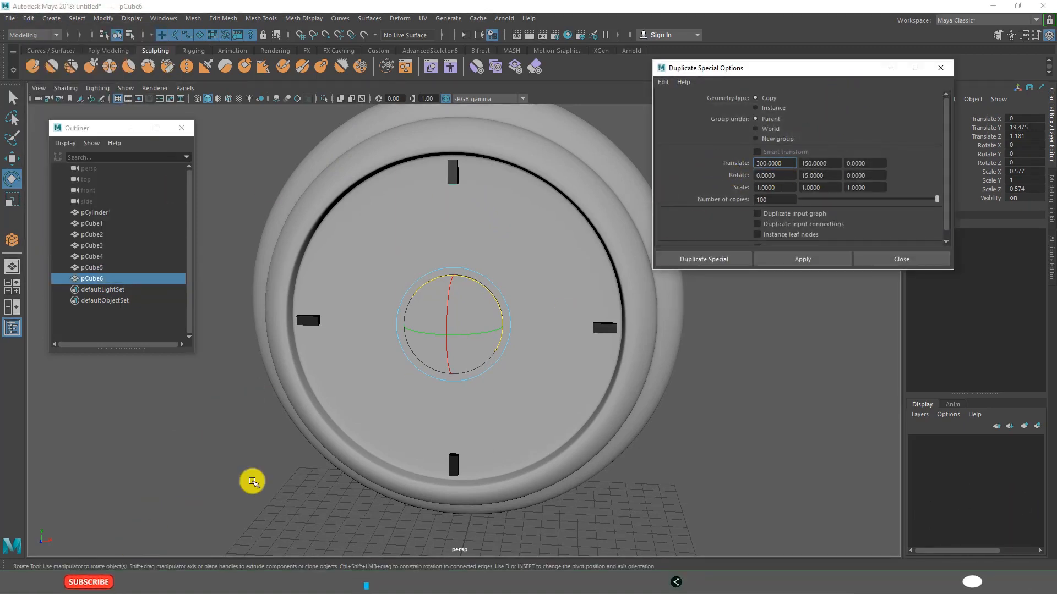
pyautogui.keyDown('alt'); pyautogui.moveTo(272, 439); pyautogui.dragTo(248, 444); pyautogui.keyUp('alt')
pyautogui.press('w')
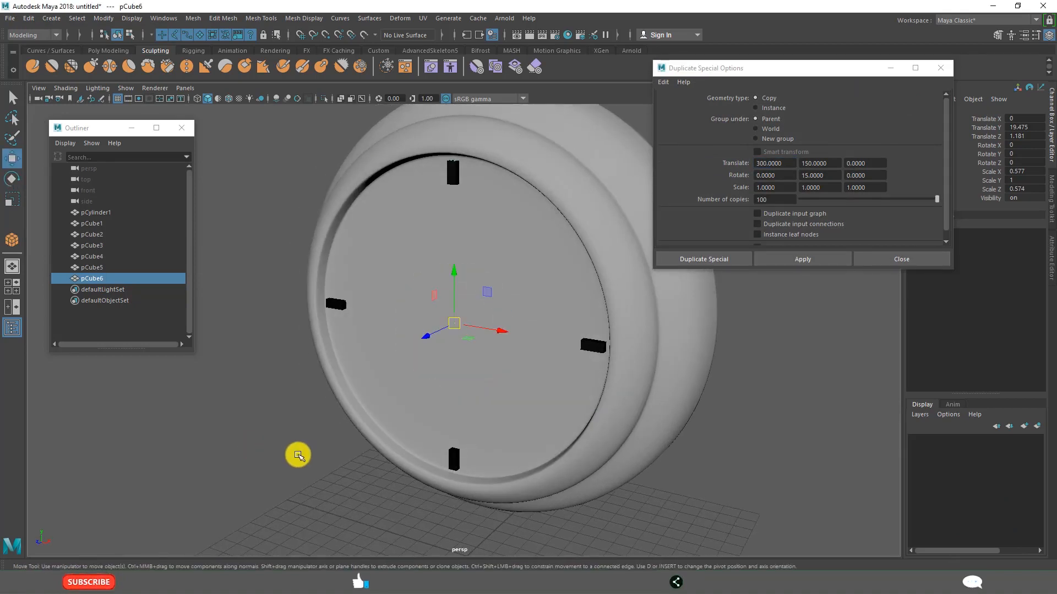
pyautogui.click(663, 82)
pyautogui.click(677, 101)
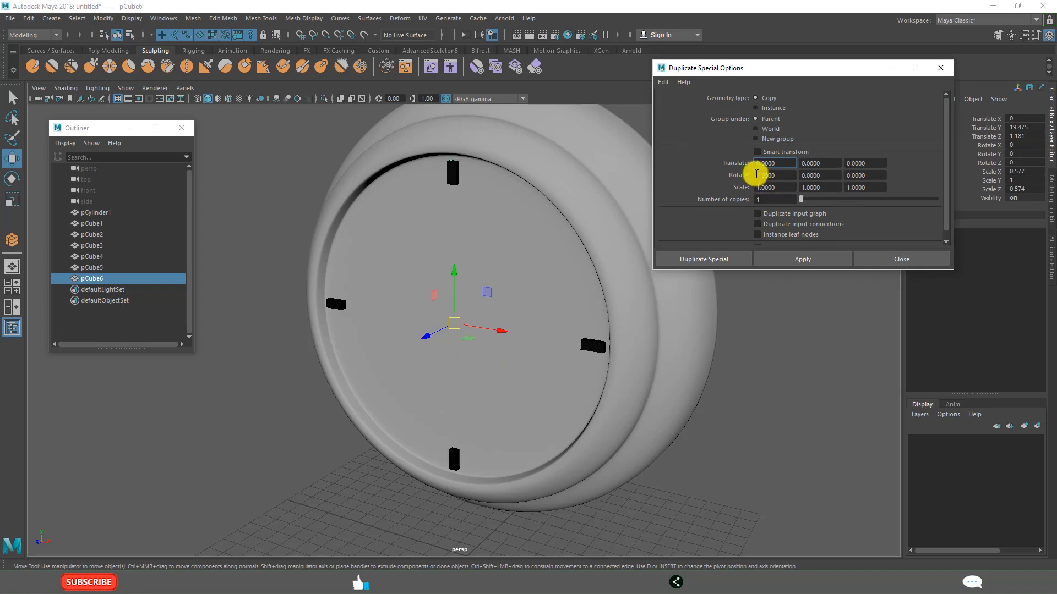
# Create 12 instance copies of the thin marker around the clock face with a Z rotation of 30 per copy.
pyautogui.moveTo(862, 175); pyautogui.dragTo(845, 176)
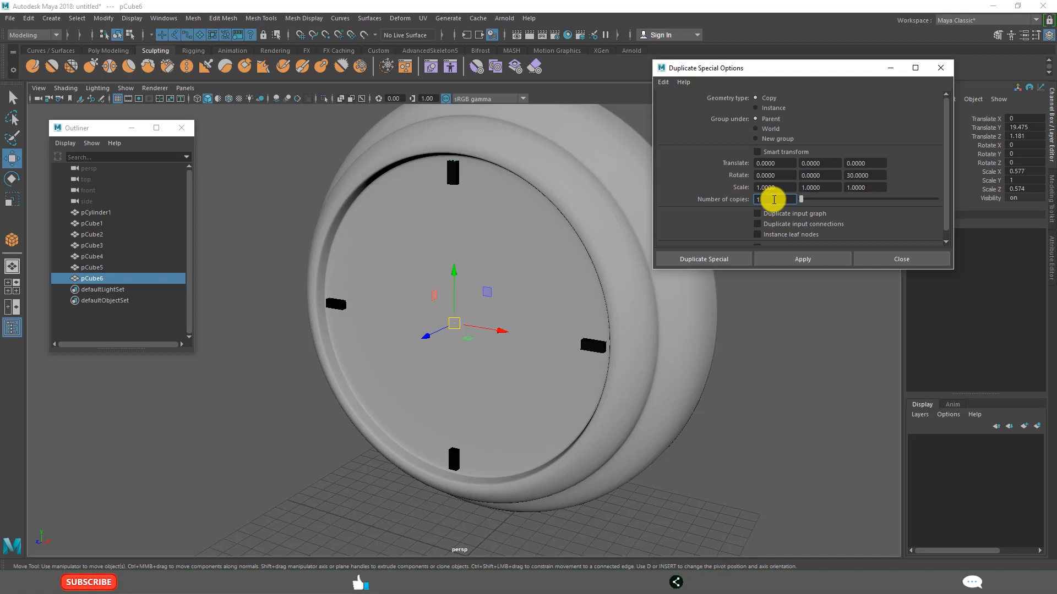
pyautogui.write('2')
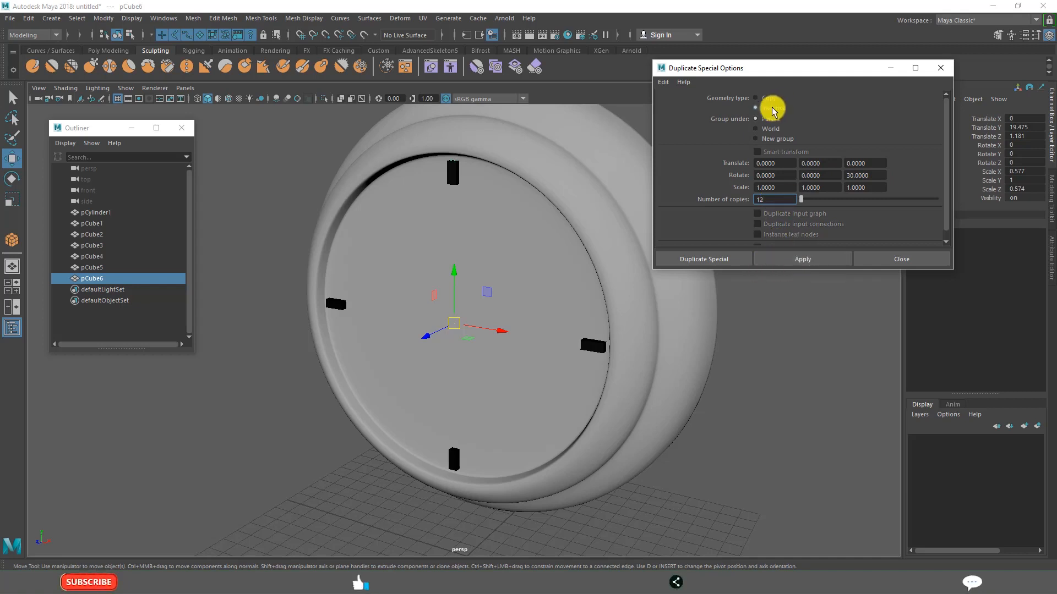
pyautogui.click(801, 259)
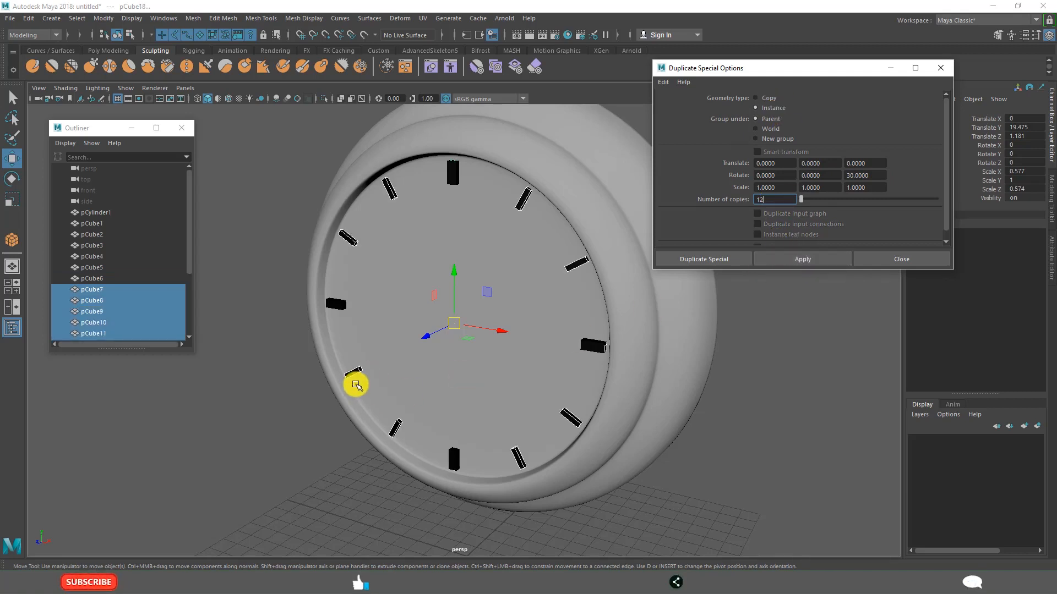
pyautogui.keyDown('alt'); pyautogui.moveTo(327, 444); pyautogui.dragTo(527, 398); pyautogui.keyUp('alt')
pyautogui.click(583, 445)
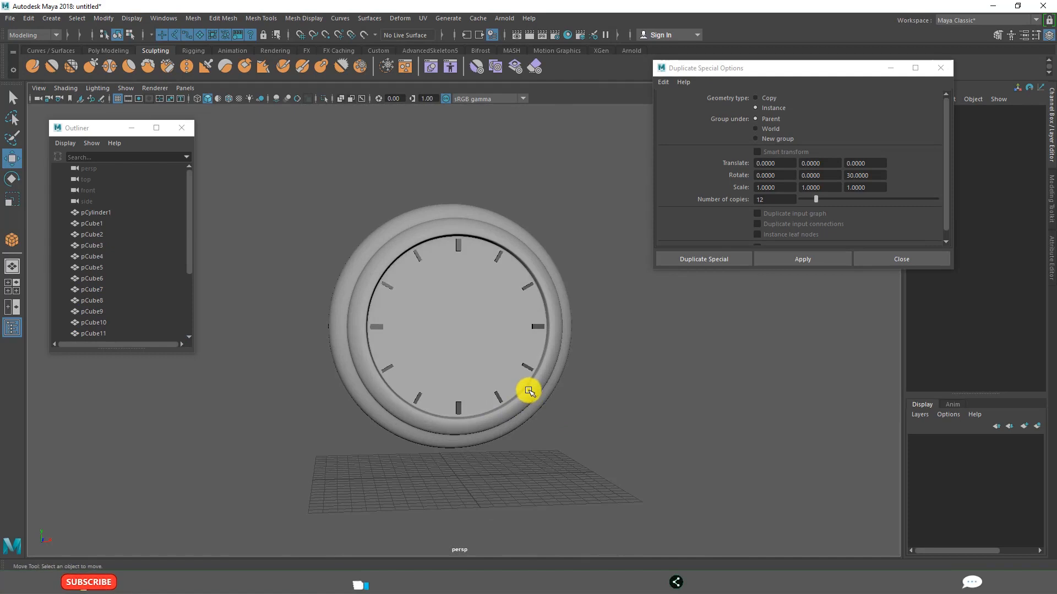
# Finish the vertex edit on the tall black bar in front of the clock and return it to object mode.
pyautogui.scroll(6, 544, 407)
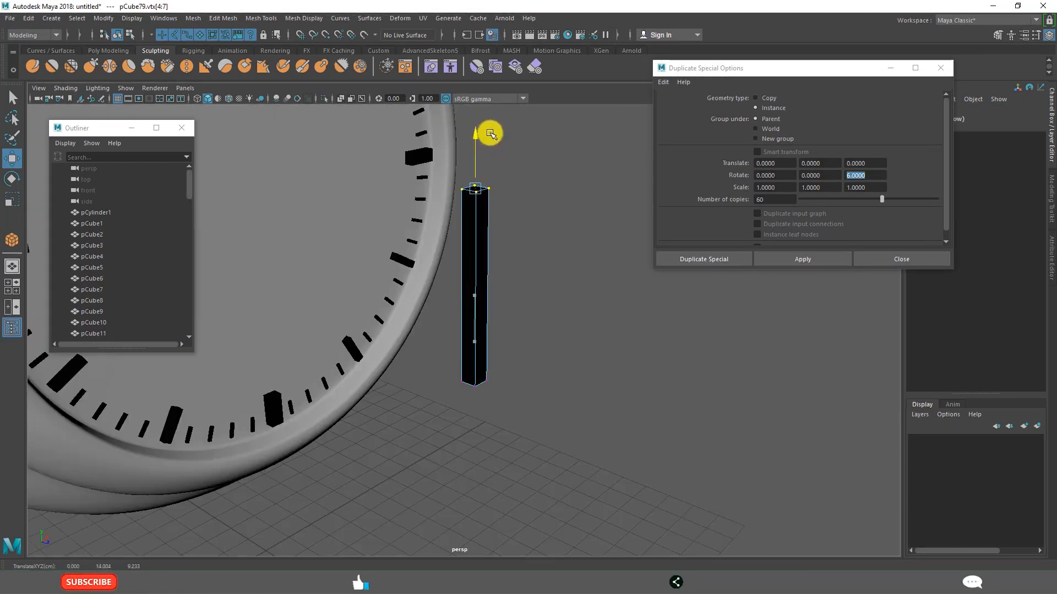
pyautogui.keyDown('alt'); pyautogui.moveTo(537, 330); pyautogui.dragTo(542, 346); pyautogui.keyUp('alt')
pyautogui.keyDown('alt'); pyautogui.moveTo(445, 316); pyautogui.dragTo(475, 330); pyautogui.keyUp('alt')
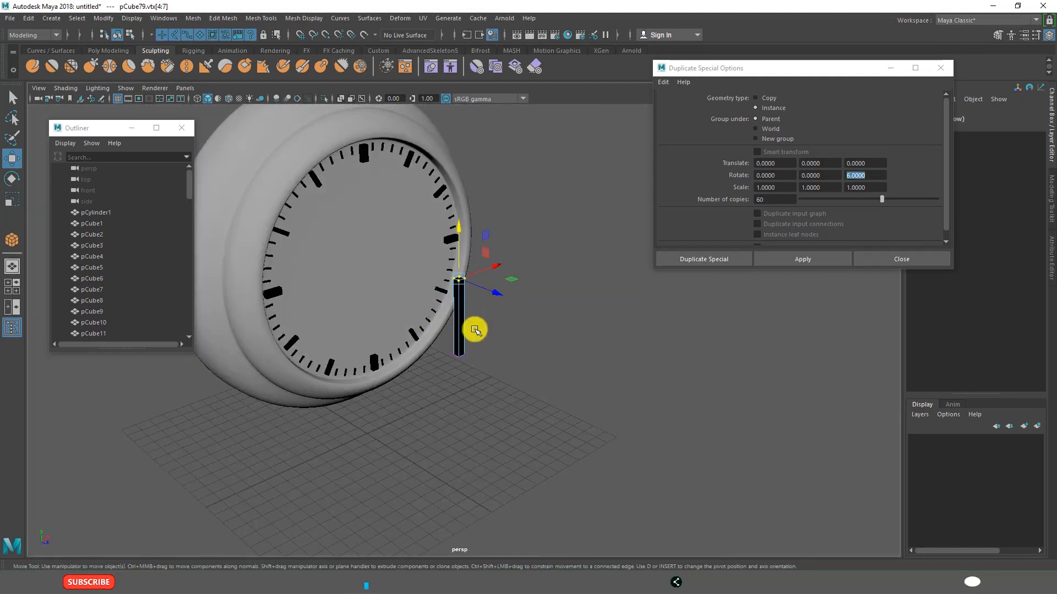
pyautogui.click(541, 329)
pyautogui.rightClick(461, 266)
pyautogui.moveTo(485, 270); pyautogui.dragTo(515, 250, button='right')
pyautogui.click(560, 334)
pyautogui.scroll(4, 522, 333)
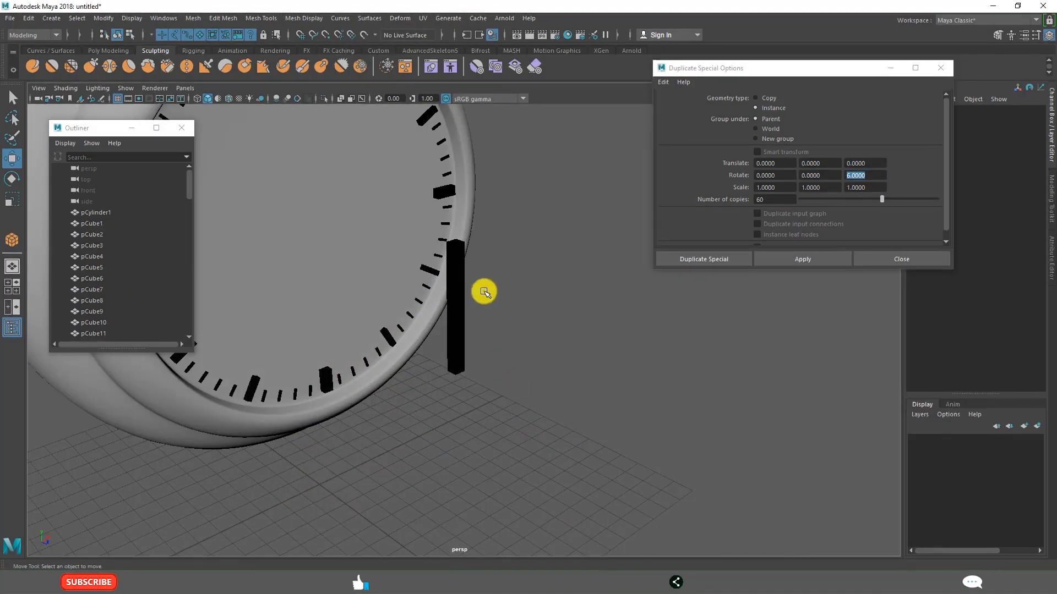
pyautogui.scroll(-4, 448, 302)
pyautogui.scroll(4, 487, 343)
pyautogui.scroll(1, 486, 352)
pyautogui.scroll(3, 473, 330)
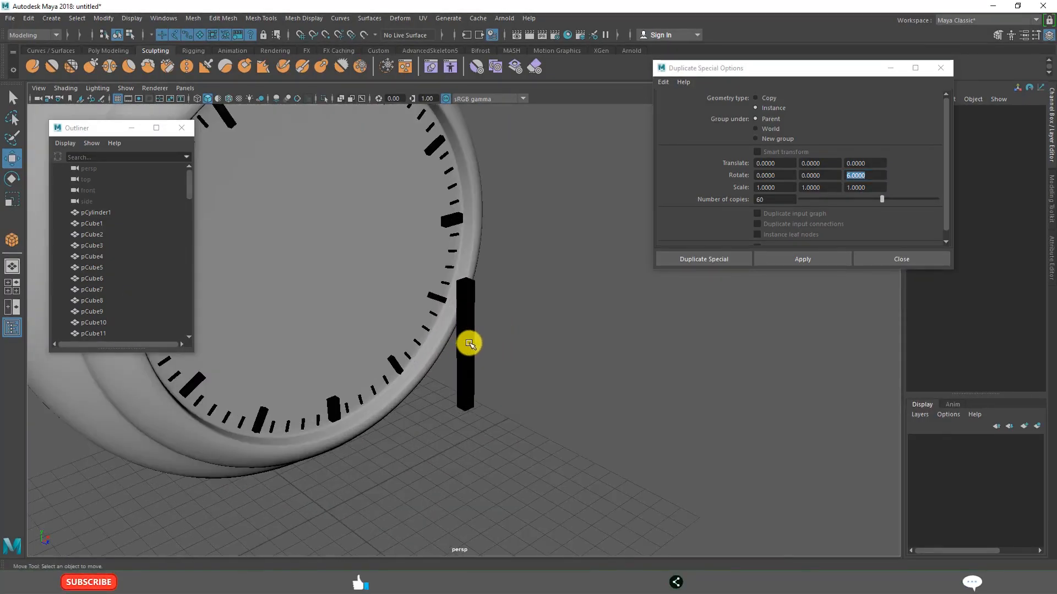
# Insert a horizontal edge loop around the black bar, a little above its middle.
pyautogui.click(469, 341)
pyautogui.scroll(3, 508, 358)
pyautogui.scroll(-3, 543, 395)
pyautogui.keyDown('alt'); pyautogui.moveTo(529, 395); pyautogui.dragTo(500, 382); pyautogui.keyUp('alt')
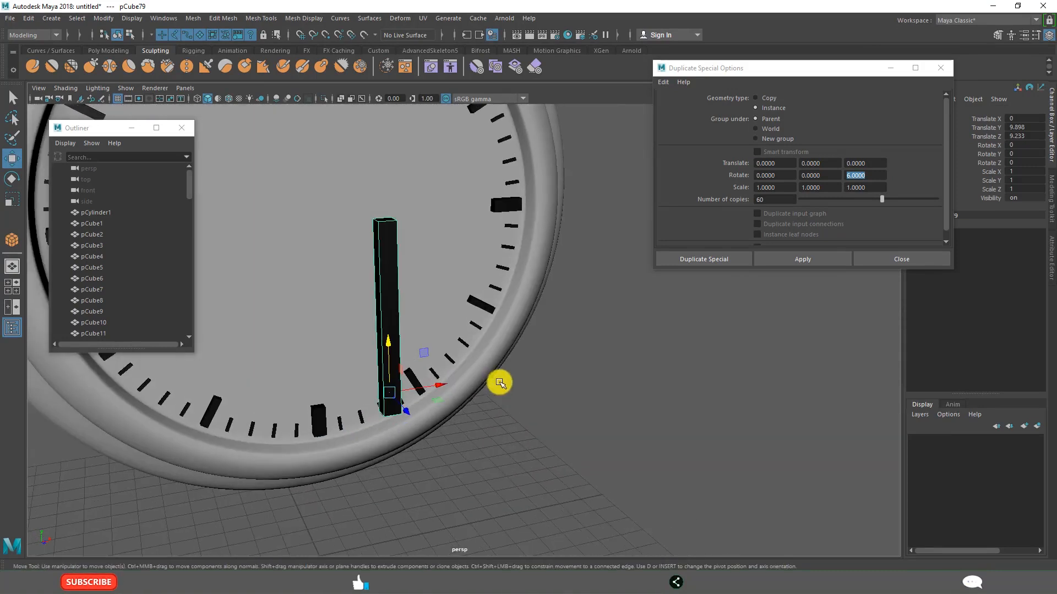
pyautogui.keyDown('alt'); pyautogui.moveTo(496, 387); pyautogui.dragTo(527, 397, button='middle'); pyautogui.keyUp('alt')
pyautogui.keyDown('alt'); pyautogui.moveTo(527, 398); pyautogui.dragTo(575, 358); pyautogui.keyUp('alt')
pyautogui.scroll(2, 575, 359)
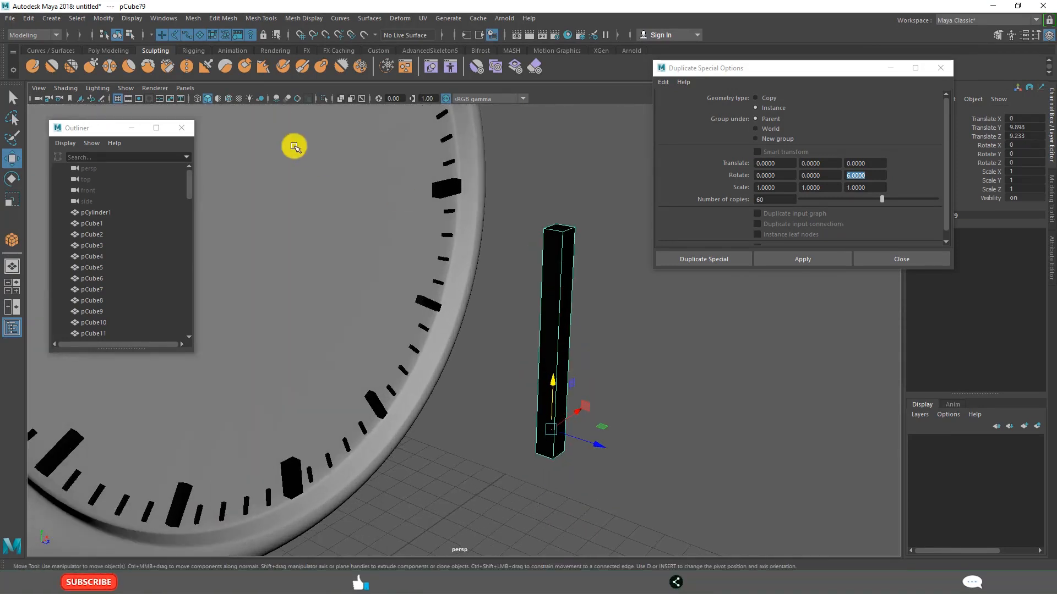
pyautogui.click(265, 24)
pyautogui.click(283, 94)
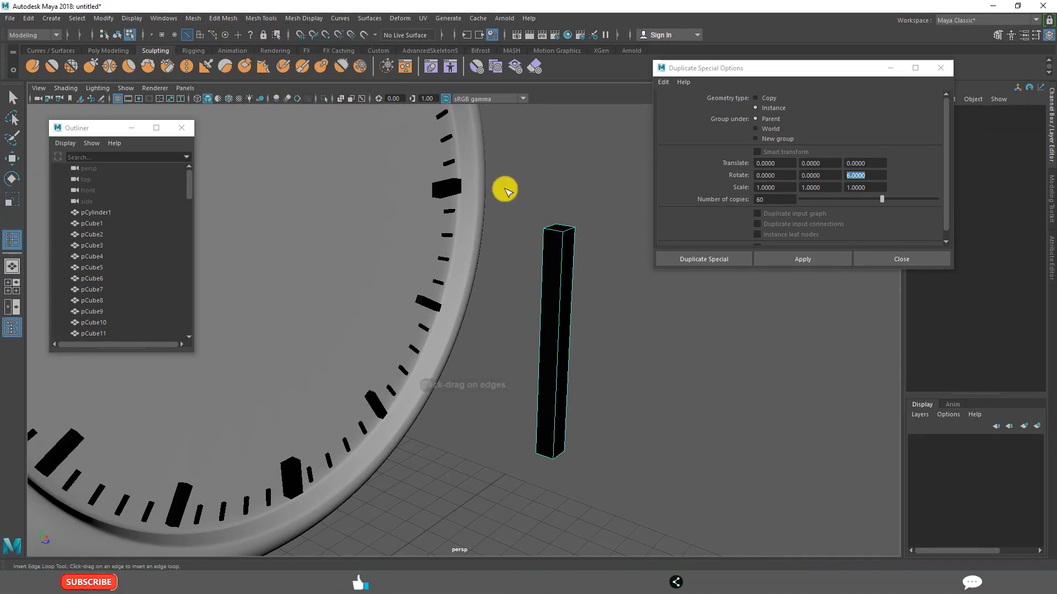
pyautogui.moveTo(561, 320)
pyautogui.mouseDown()
pyautogui.moveTo(559, 332)
pyautogui.moveTo(560, 318)
pyautogui.mouseUp()
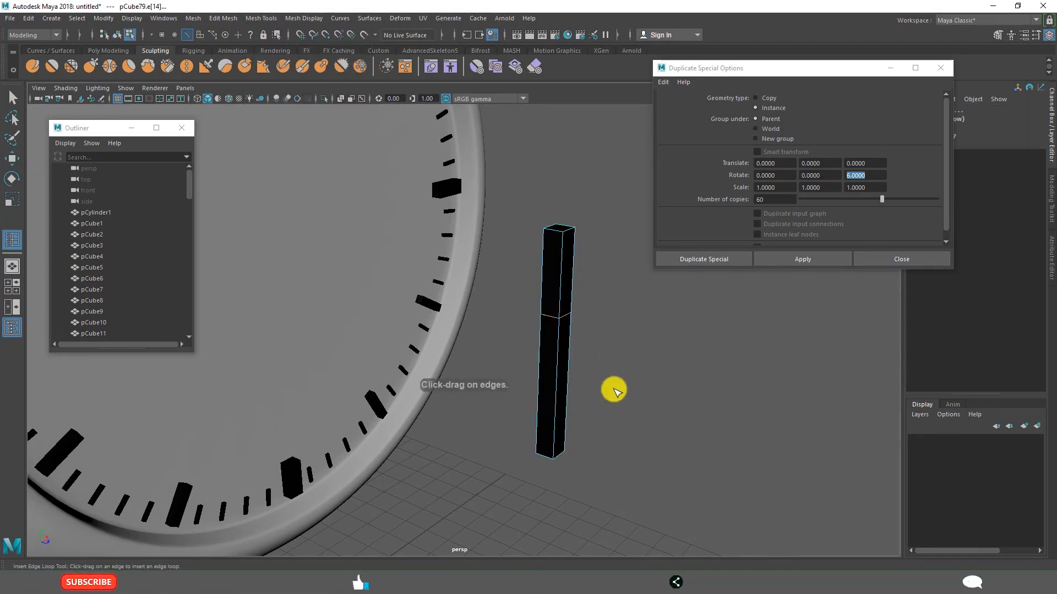
pyautogui.press('w')
pyautogui.click(637, 380)
# Scale the black bar's top vertices inward so the upper section tapers to a narrow tip.
pyautogui.moveTo(564, 250); pyautogui.dragTo(503, 246, button='right')
pyautogui.press('r')
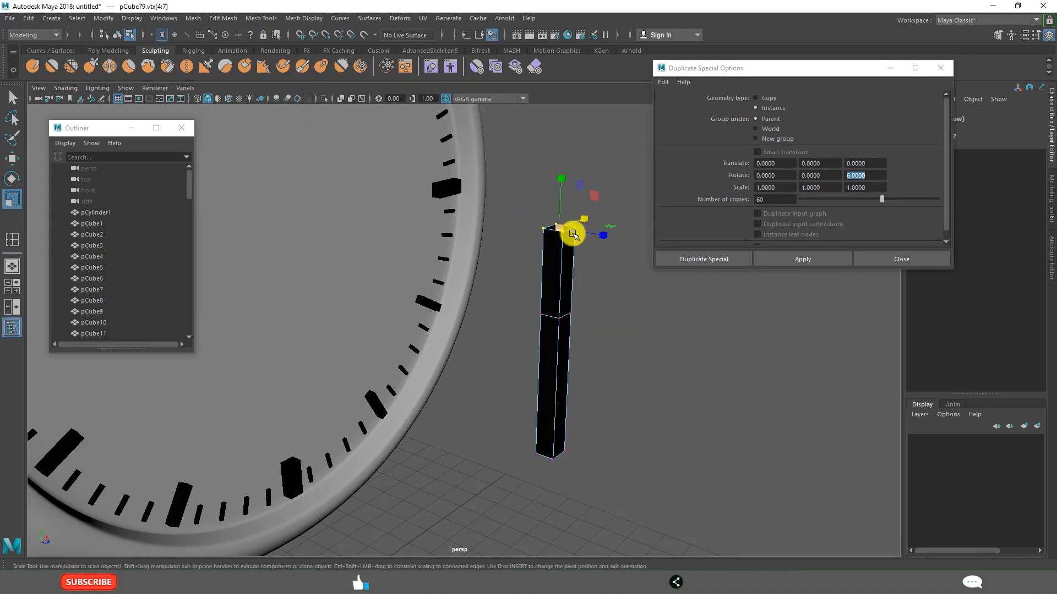
pyautogui.moveTo(560, 228); pyautogui.dragTo(550, 229)
pyautogui.click(625, 357)
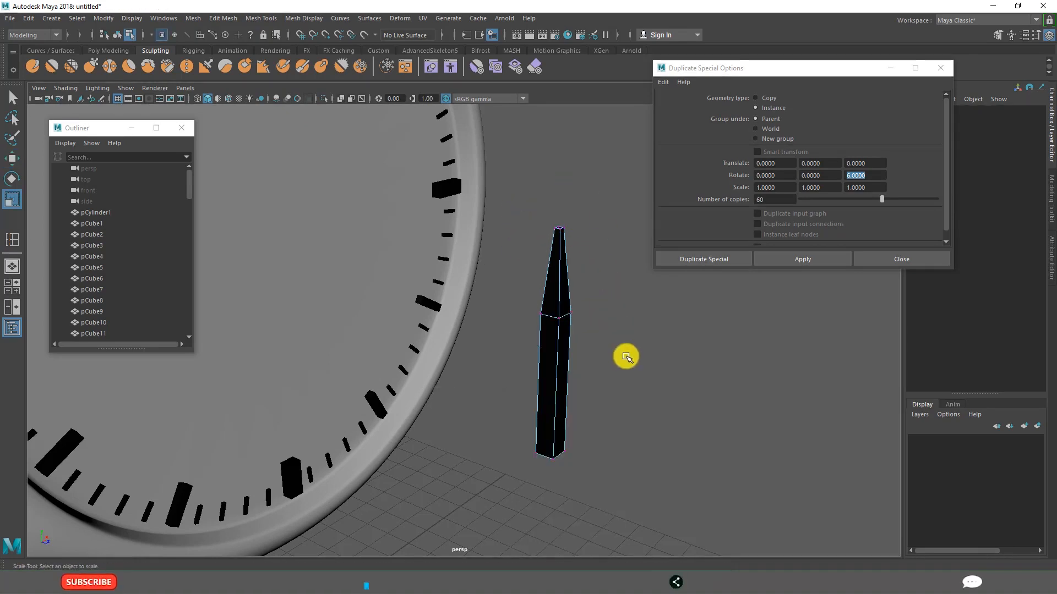
pyautogui.scroll(-4, 590, 362)
pyautogui.keyDown('alt'); pyautogui.moveTo(590, 362); pyautogui.dragTo(541, 324); pyautogui.keyUp('alt')
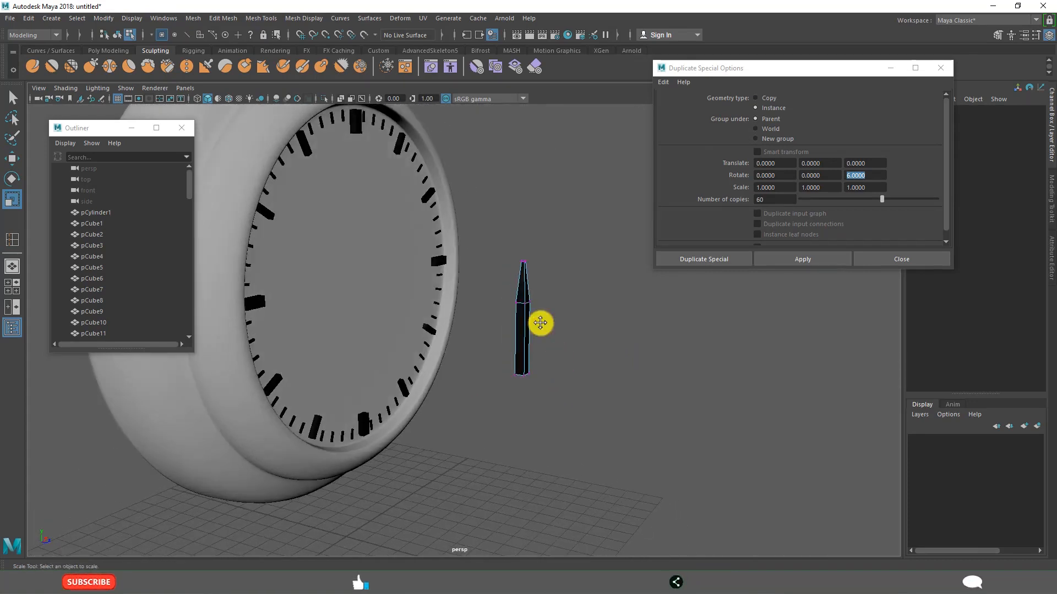
pyautogui.scroll(4, 537, 324)
# Extrude the bottom face of the black bar downward to lengthen its blunt end.
pyautogui.moveTo(521, 267); pyautogui.dragTo(513, 301, button='right')
pyautogui.keyDown('alt'); pyautogui.moveTo(536, 357); pyautogui.dragTo(530, 286); pyautogui.keyUp('alt')
pyautogui.click(507, 183)
pyautogui.keyDown('alt'); pyautogui.moveTo(510, 184); pyautogui.dragTo(535, 309); pyautogui.keyUp('alt')
pyautogui.click(223, 18)
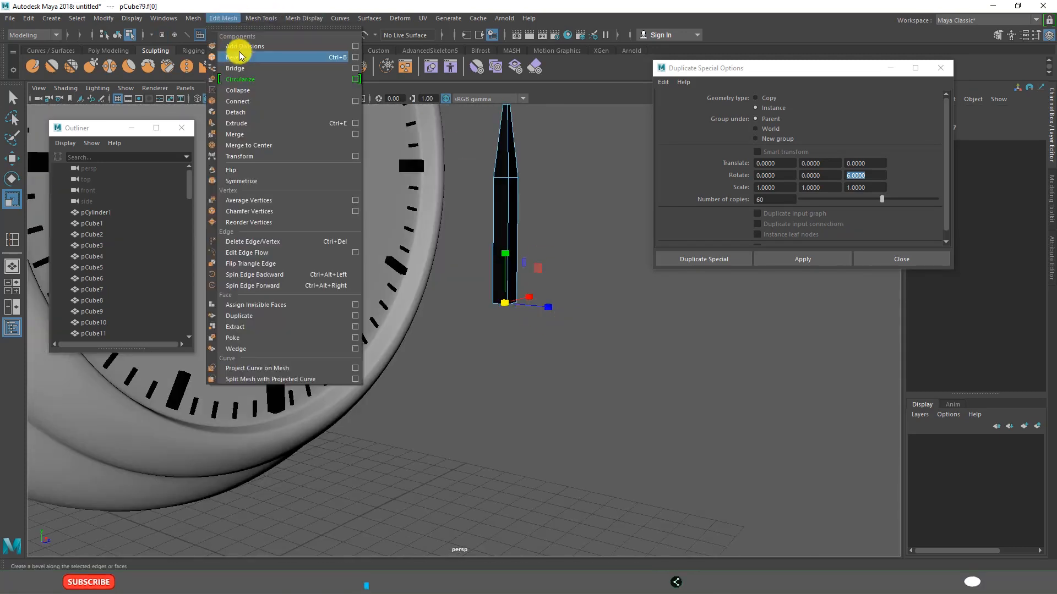
pyautogui.click(240, 128)
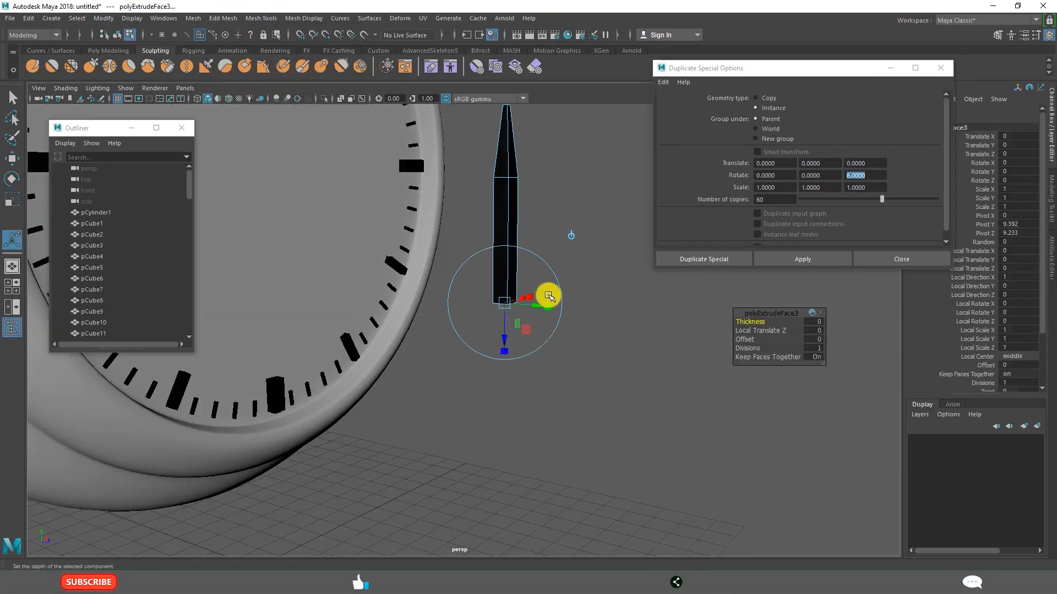
pyautogui.press('w')
pyautogui.moveTo(507, 251); pyautogui.dragTo(507, 314)
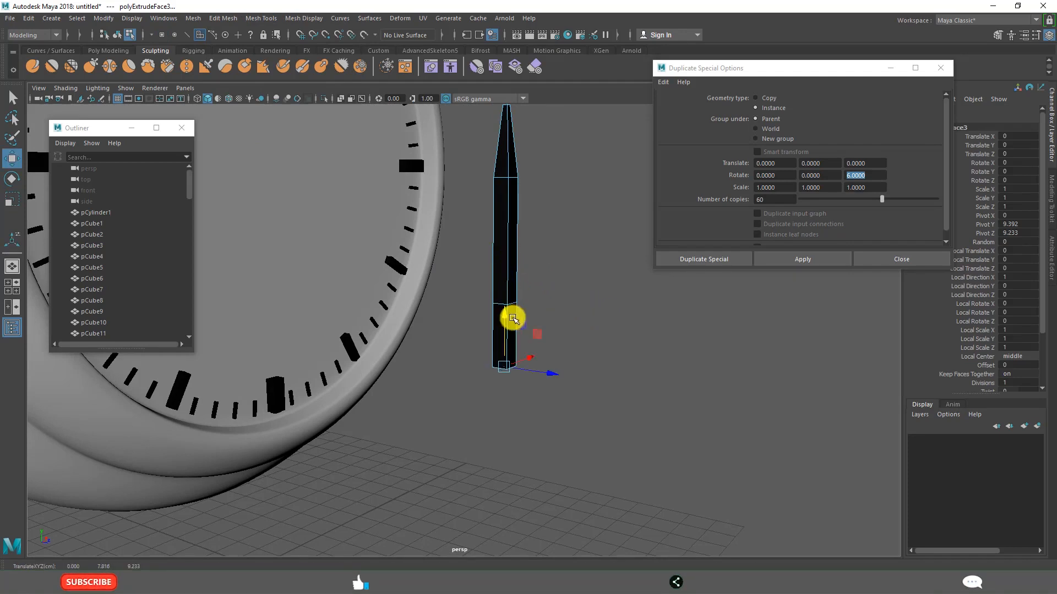
pyautogui.scroll(-2, 578, 383)
pyautogui.keyDown('alt'); pyautogui.moveTo(557, 371); pyautogui.dragTo(488, 361); pyautogui.keyUp('alt')
pyautogui.scroll(-4, 515, 356)
pyautogui.scroll(6, 573, 308)
pyautogui.keyDown('alt'); pyautogui.moveTo(578, 314); pyautogui.dragTo(569, 263); pyautogui.keyUp('alt')
pyautogui.keyDown('alt'); pyautogui.moveTo(564, 222); pyautogui.dragTo(574, 292); pyautogui.keyUp('alt')
pyautogui.click(623, 396)
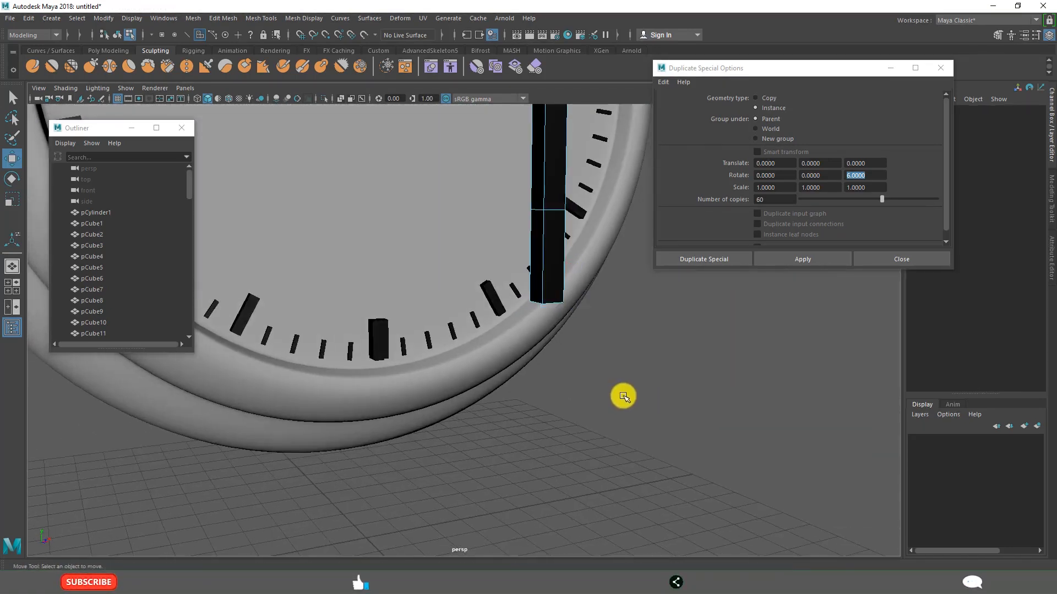
# Return the pointed bar to object mode and rotate it to a Rotate Z of -90 so it lies horizontally.
pyautogui.scroll(-5, 614, 374)
pyautogui.keyDown('alt'); pyautogui.moveTo(587, 338); pyautogui.dragTo(533, 399, button='middle'); pyautogui.keyUp('alt')
pyautogui.scroll(5, 533, 398)
pyautogui.keyDown('alt'); pyautogui.moveTo(534, 399); pyautogui.dragTo(563, 365); pyautogui.keyUp('alt')
pyautogui.moveTo(544, 266); pyautogui.dragTo(588, 254, button='right')
pyautogui.click(584, 394)
pyautogui.scroll(-6, 584, 394)
pyautogui.keyDown('alt'); pyautogui.moveTo(546, 358); pyautogui.dragTo(525, 388); pyautogui.keyUp('alt')
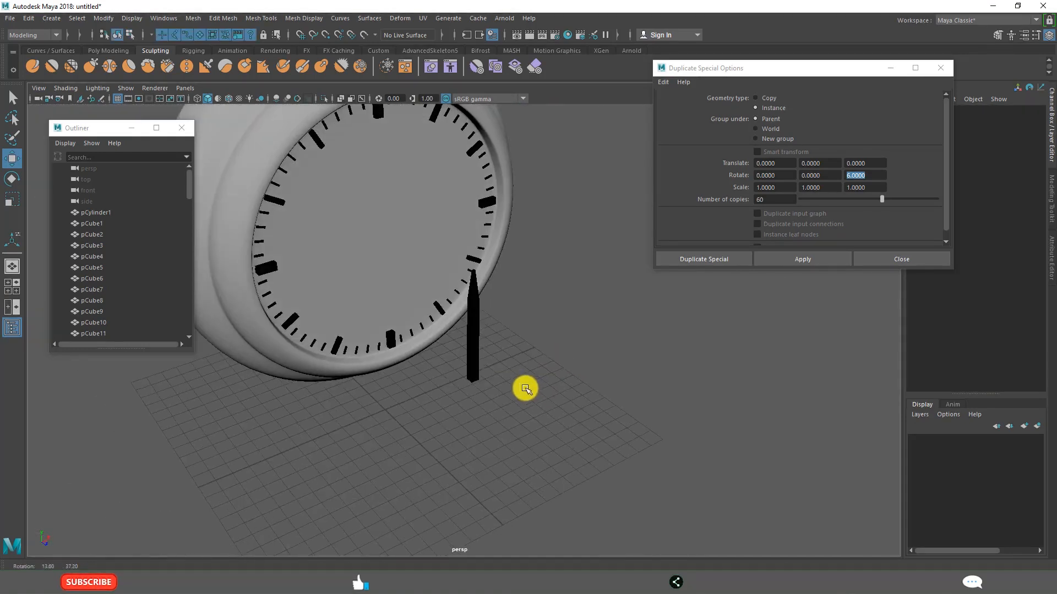
pyautogui.click(474, 341)
pyautogui.press('e')
pyautogui.moveTo(448, 324); pyautogui.dragTo(497, 295)
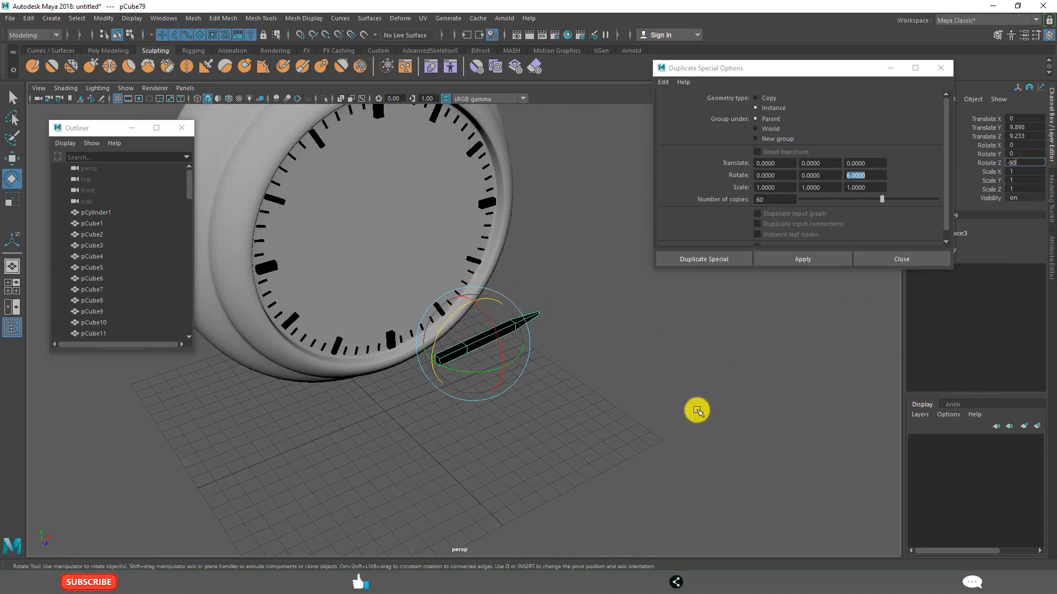
pyautogui.click(535, 441)
# Move the horizontal pointed bar down to just above the grid, at a Translate Y of about 0.263.
pyautogui.keyDown('alt'); pyautogui.moveTo(536, 437); pyautogui.dragTo(539, 408); pyautogui.keyUp('alt')
pyautogui.click(507, 347)
pyautogui.press('w')
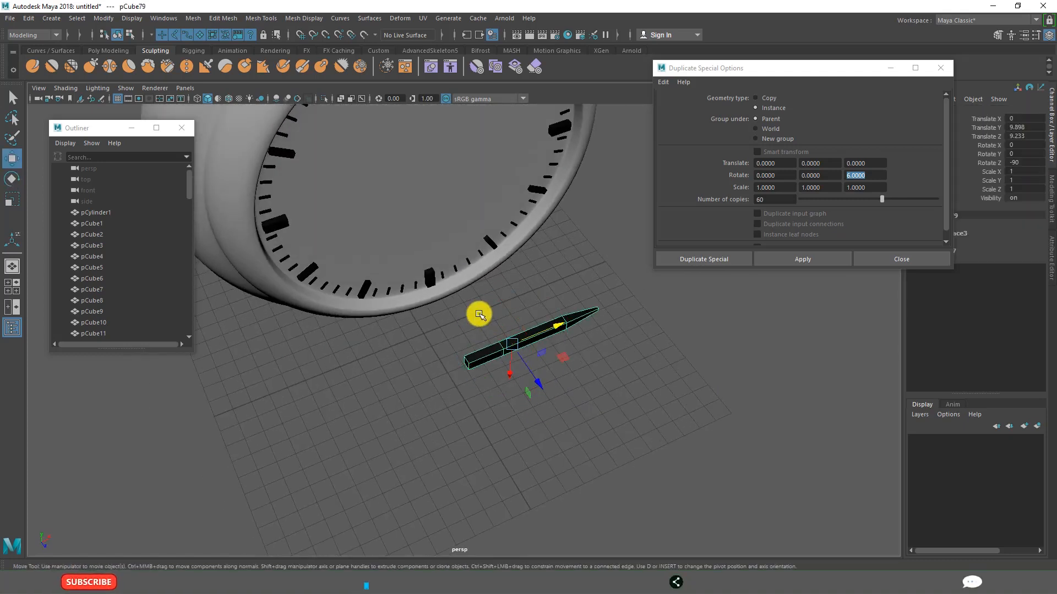
pyautogui.keyDown('alt'); pyautogui.moveTo(520, 445); pyautogui.dragTo(489, 399); pyautogui.keyUp('alt')
pyautogui.moveTo(498, 319); pyautogui.dragTo(502, 513)
pyautogui.keyDown('alt'); pyautogui.moveTo(556, 447); pyautogui.dragTo(494, 490); pyautogui.keyUp('alt')
pyautogui.keyDown('alt'); pyautogui.moveTo(522, 496); pyautogui.dragTo(488, 490, button='right'); pyautogui.keyUp('alt')
pyautogui.keyDown('alt'); pyautogui.moveTo(489, 490); pyautogui.dragTo(484, 439); pyautogui.keyUp('alt')
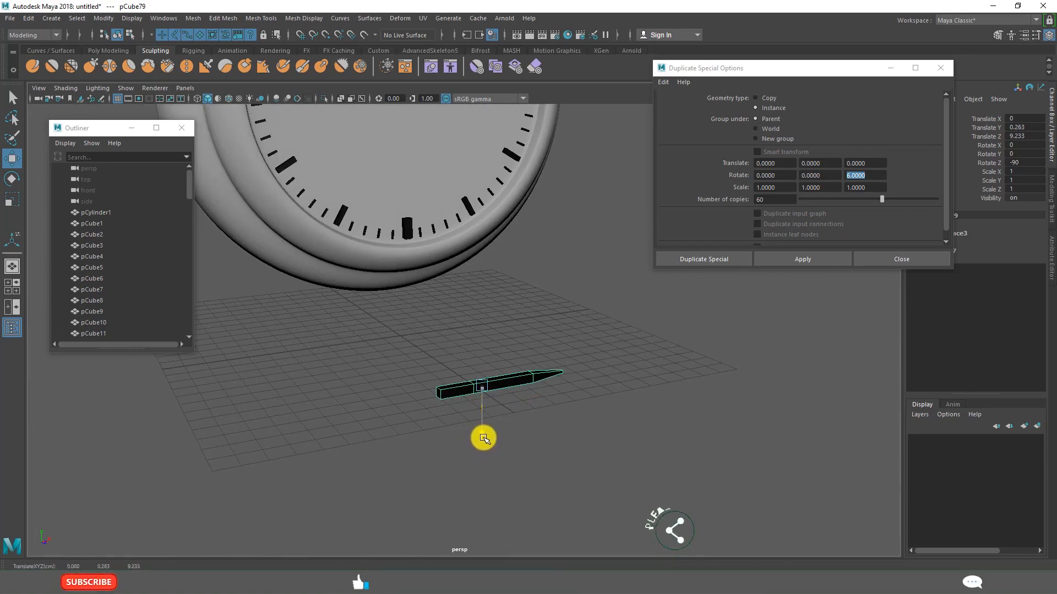
pyautogui.click(547, 471)
# Draw a polygon torus of about 1.568 radius and 0.5 section radius at the bar's blunt end, and close the Duplicate Special options.
pyautogui.scroll(5, 538, 363)
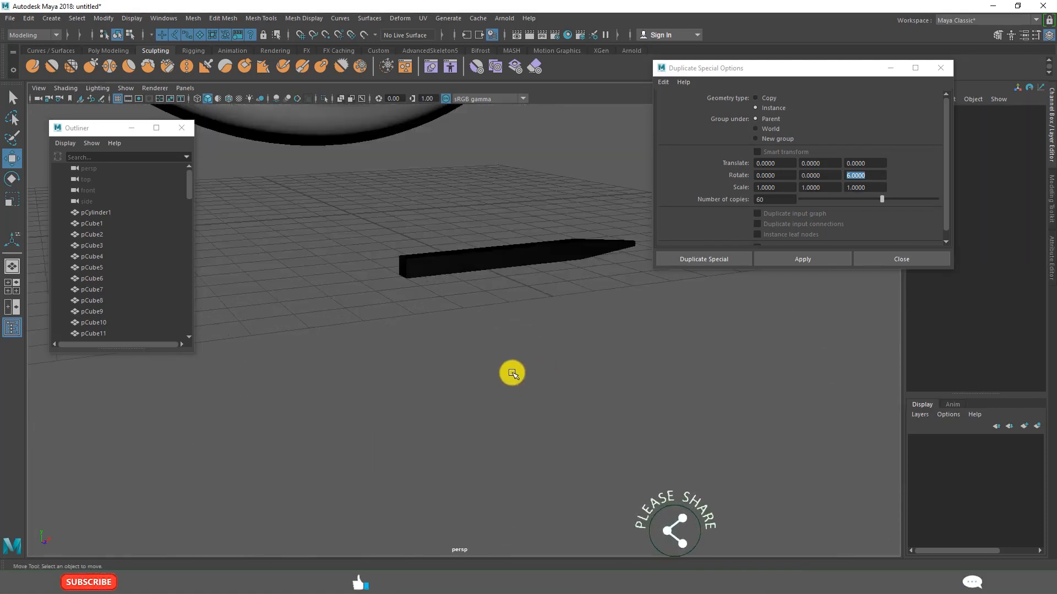
pyautogui.click(56, 21)
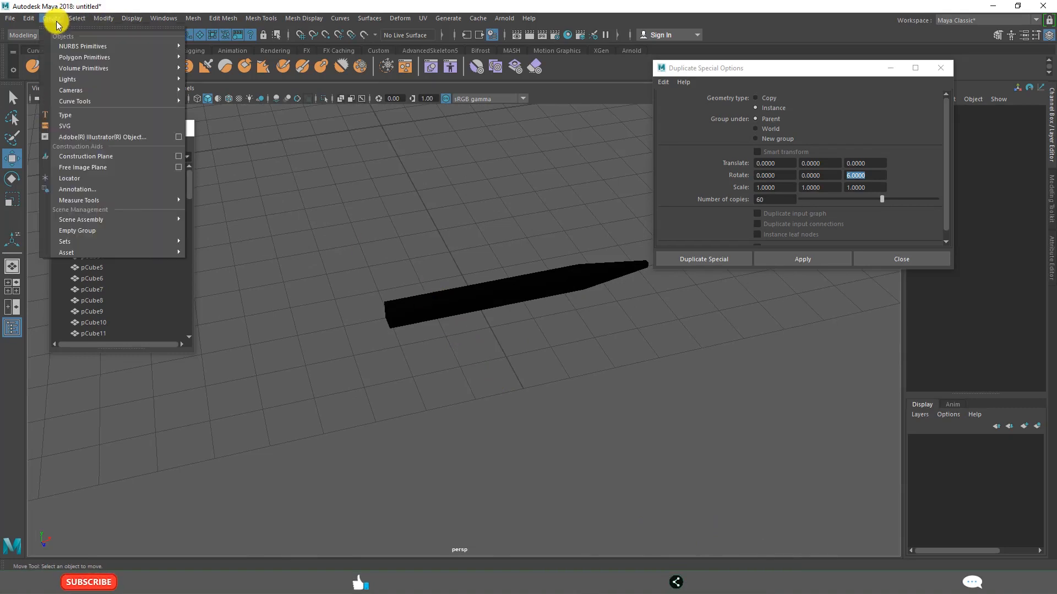
pyautogui.moveTo(106, 60)
pyautogui.click(217, 110)
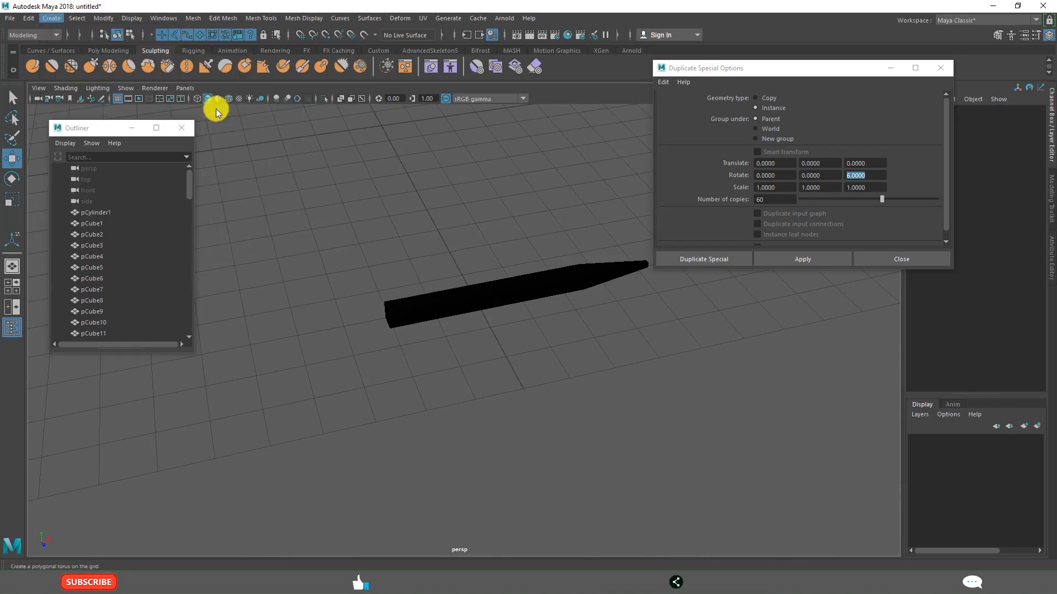
pyautogui.moveTo(323, 330); pyautogui.dragTo(368, 368)
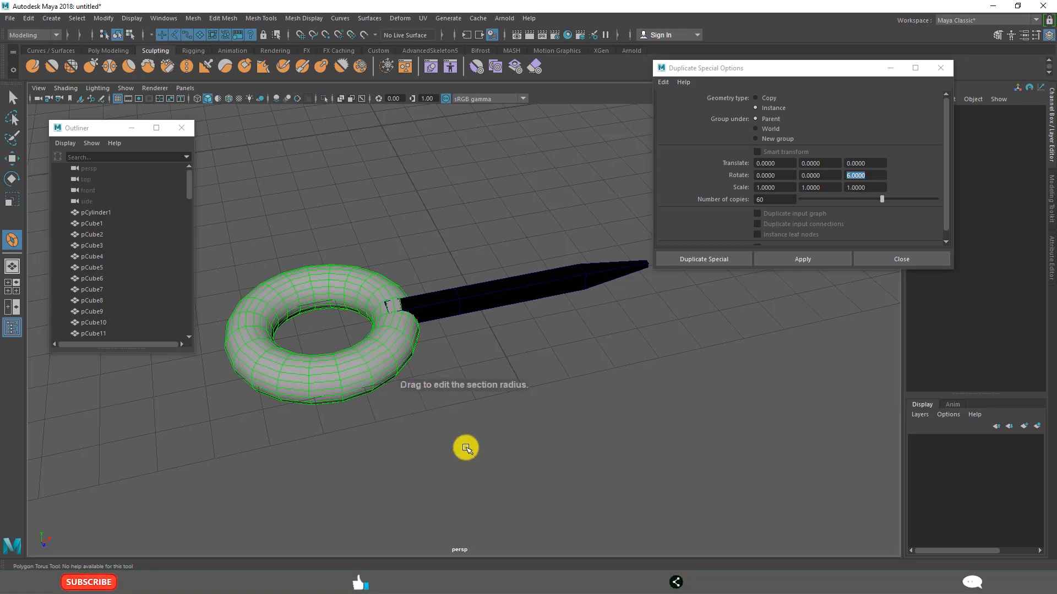
pyautogui.click(464, 445)
pyautogui.click(391, 357)
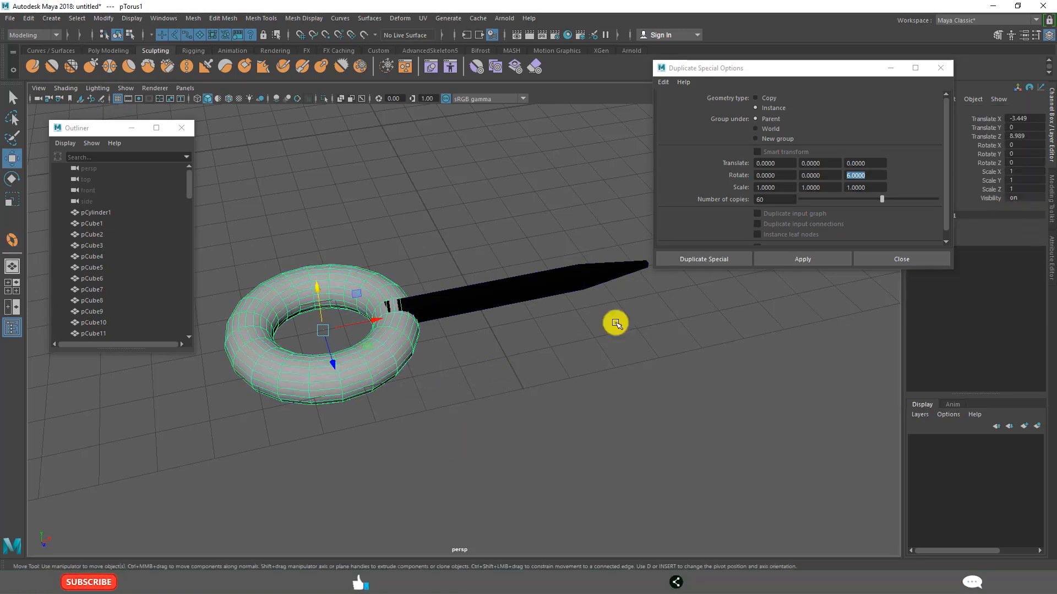
pyautogui.moveTo(811, 66); pyautogui.dragTo(702, 78)
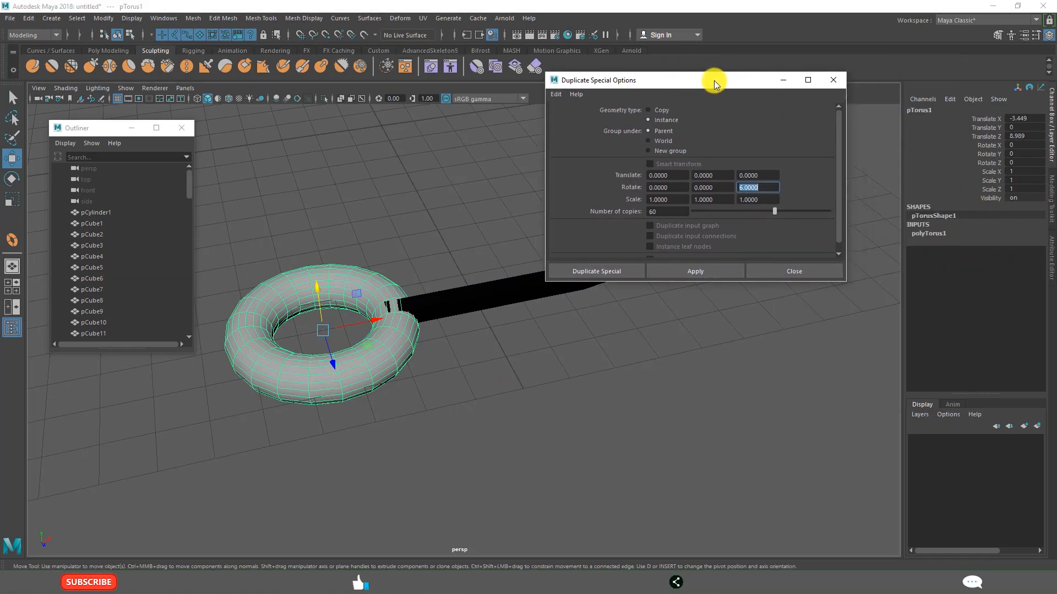
pyautogui.click(837, 80)
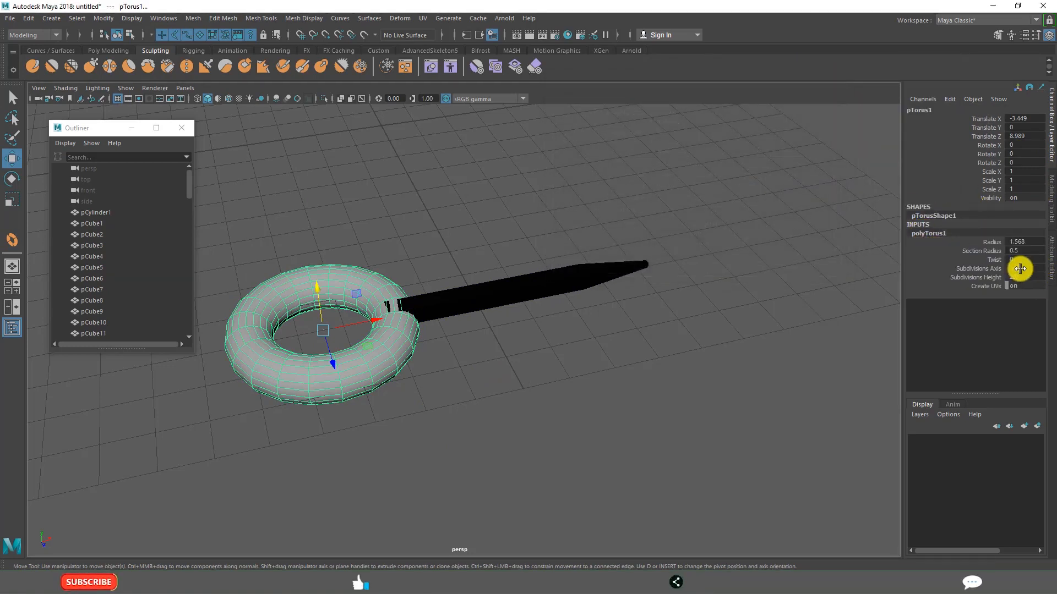
# Set the torus's axis and height subdivisions to 8 each.
pyautogui.write('8')
pyautogui.press('Return')
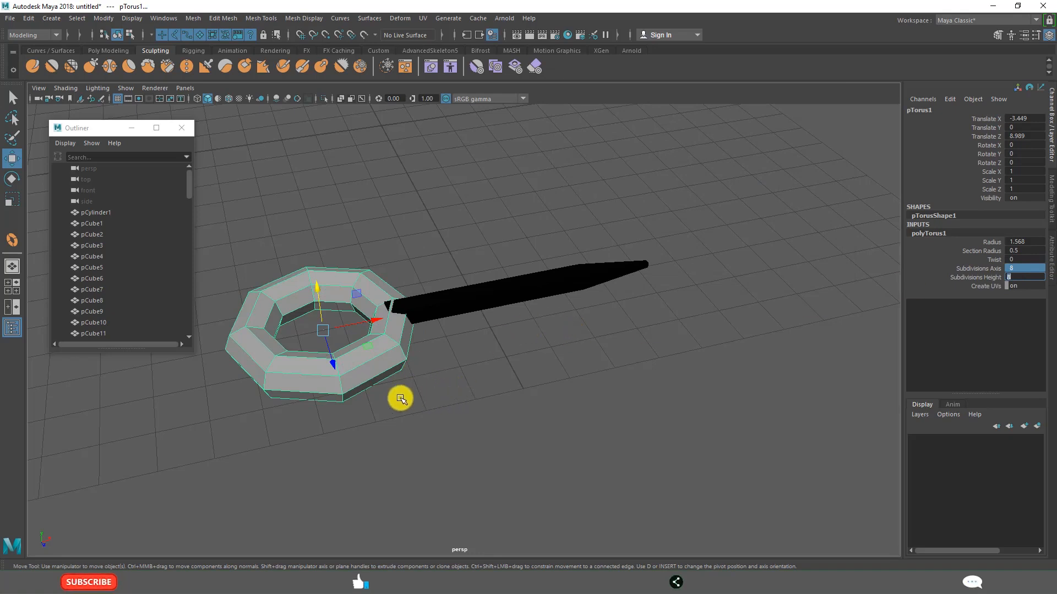
pyautogui.click(514, 404)
pyautogui.keyDown('alt'); pyautogui.moveTo(468, 385); pyautogui.dragTo(386, 361); pyautogui.keyUp('alt')
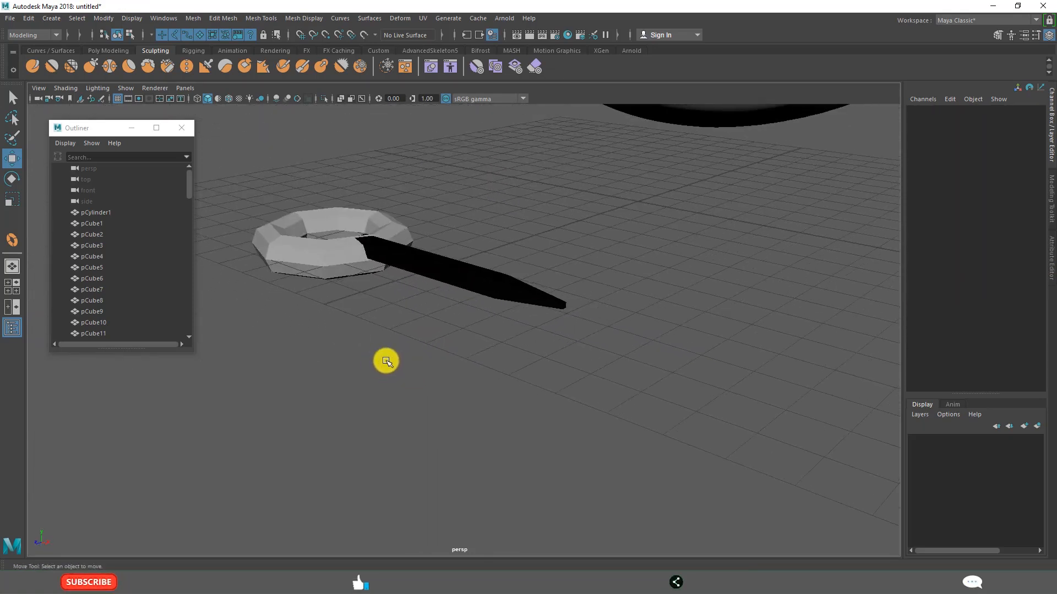
# Lower the horizontal bar to a Translate Y of about -0.016 to align it vertically with the torus.
pyautogui.keyDown('alt'); pyautogui.moveTo(410, 342); pyautogui.dragTo(477, 390, button='middle'); pyautogui.keyUp('alt')
pyautogui.scroll(3, 477, 390)
pyautogui.click(510, 332)
pyautogui.moveTo(516, 346); pyautogui.dragTo(518, 367)
pyautogui.keyDown('alt'); pyautogui.moveTo(447, 367); pyautogui.dragTo(398, 368); pyautogui.keyUp('alt')
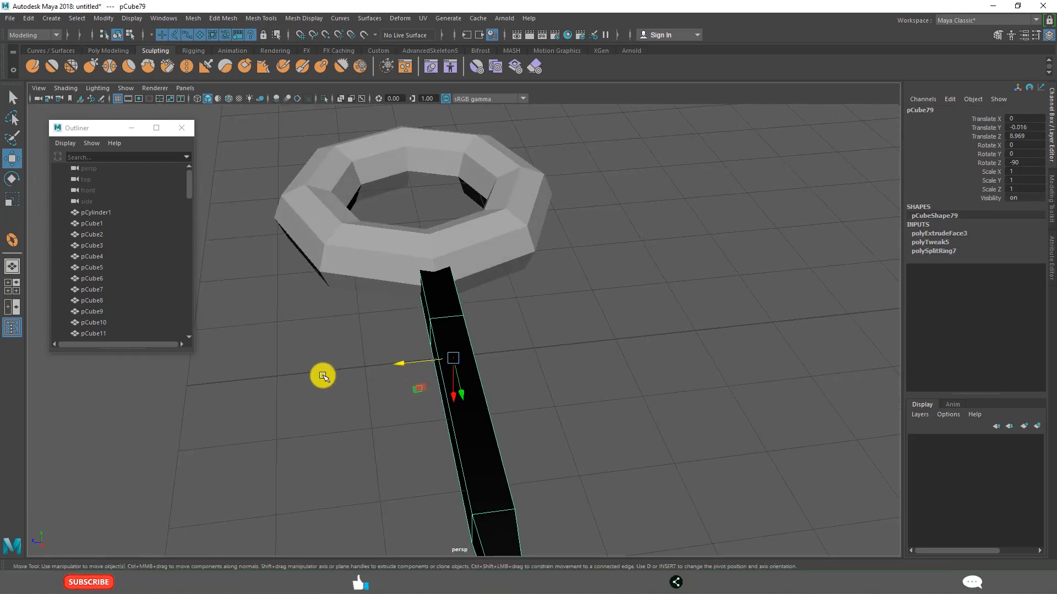
pyautogui.click(323, 376)
# Set the torus's radius to 0.5 and reduce its section radius slightly for a smaller, slimmer ring.
pyautogui.scroll(-4, 477, 387)
pyautogui.keyDown('alt'); pyautogui.moveTo(476, 386); pyautogui.dragTo(486, 357); pyautogui.keyUp('alt')
pyautogui.click(395, 340)
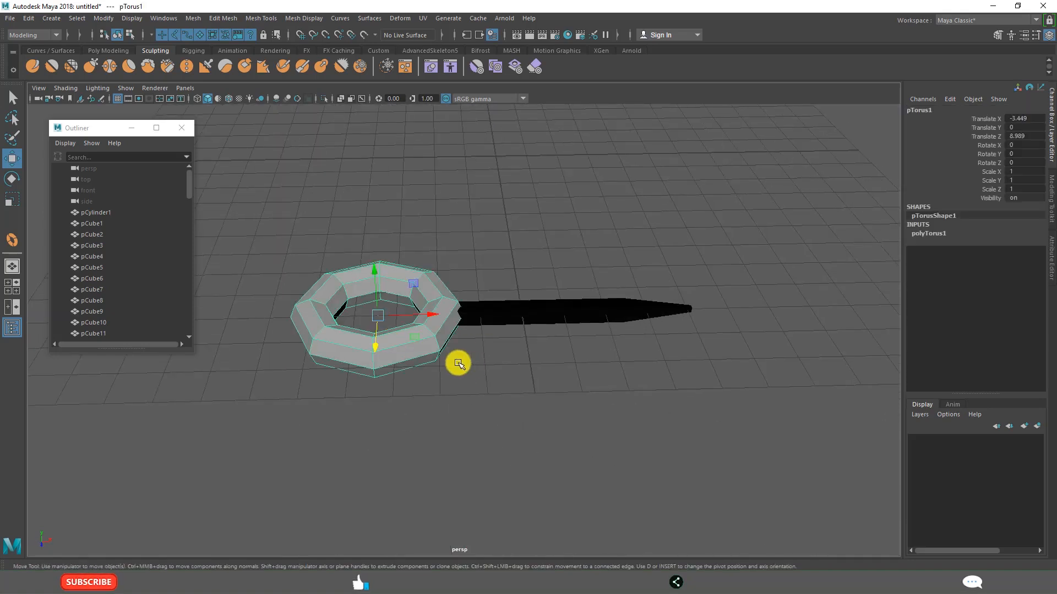
pyautogui.keyDown('alt'); pyautogui.moveTo(459, 364); pyautogui.dragTo(489, 350, button='middle'); pyautogui.keyUp('alt')
pyautogui.click(930, 234)
pyautogui.click(1024, 241)
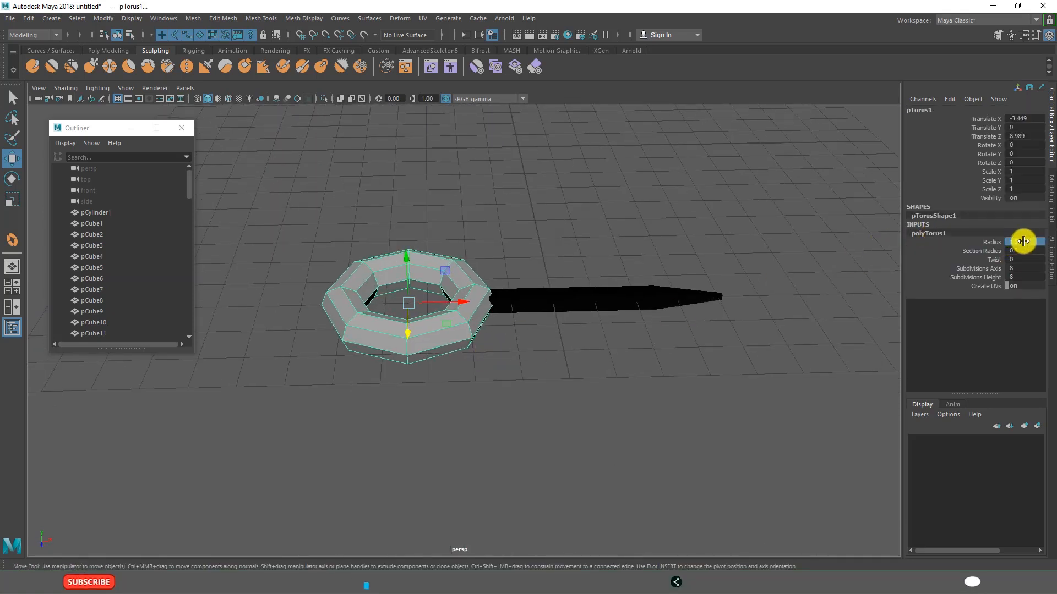
pyautogui.write('0.5')
pyautogui.press('Return')
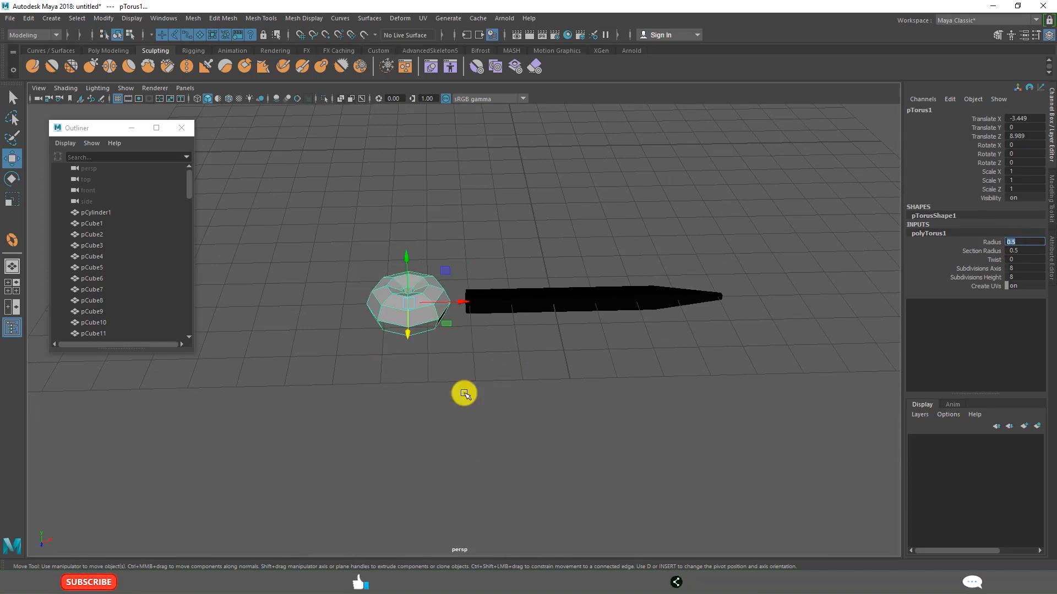
pyautogui.click(997, 253)
pyautogui.moveTo(553, 370); pyautogui.dragTo(550, 369, button='middle')
pyautogui.click(477, 397)
# Move the torus along X to the bar's blunt end, at a Translate X of about -2.568.
pyautogui.keyDown('alt'); pyautogui.moveTo(488, 371); pyautogui.dragTo(420, 342); pyautogui.keyUp('alt')
pyautogui.click(420, 299)
pyautogui.keyDown('alt'); pyautogui.moveTo(420, 300); pyautogui.dragTo(404, 358); pyautogui.keyUp('alt')
pyautogui.moveTo(418, 258); pyautogui.dragTo(466, 287, button='middle')
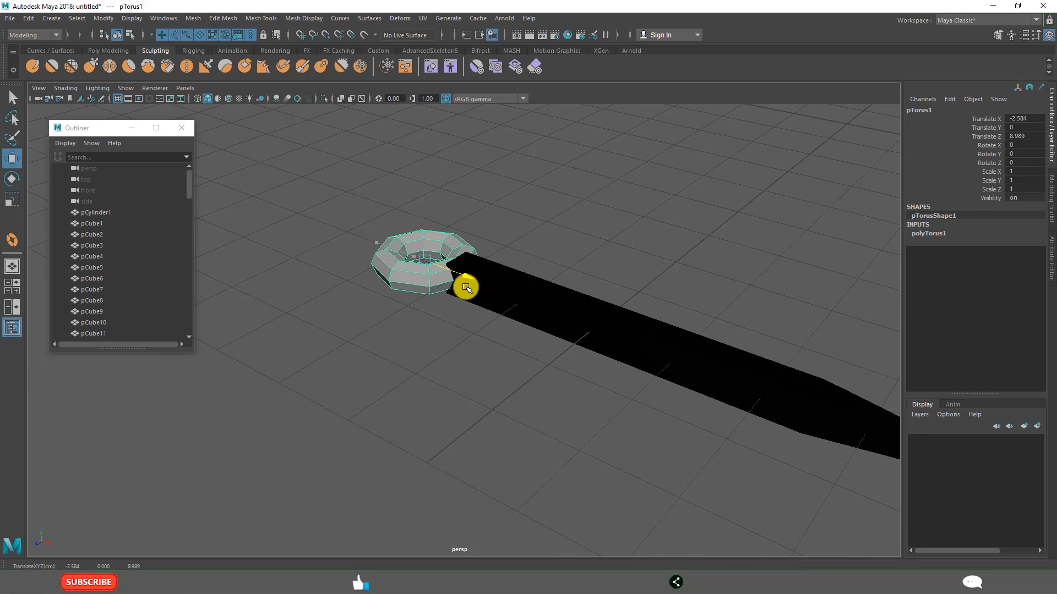
pyautogui.click(444, 370)
# Center the torus on the bar's width by moving it to a Translate Z of about 8.97.
pyautogui.keyDown('alt'); pyautogui.moveTo(444, 371); pyautogui.dragTo(484, 323); pyautogui.keyUp('alt')
pyautogui.click(504, 331)
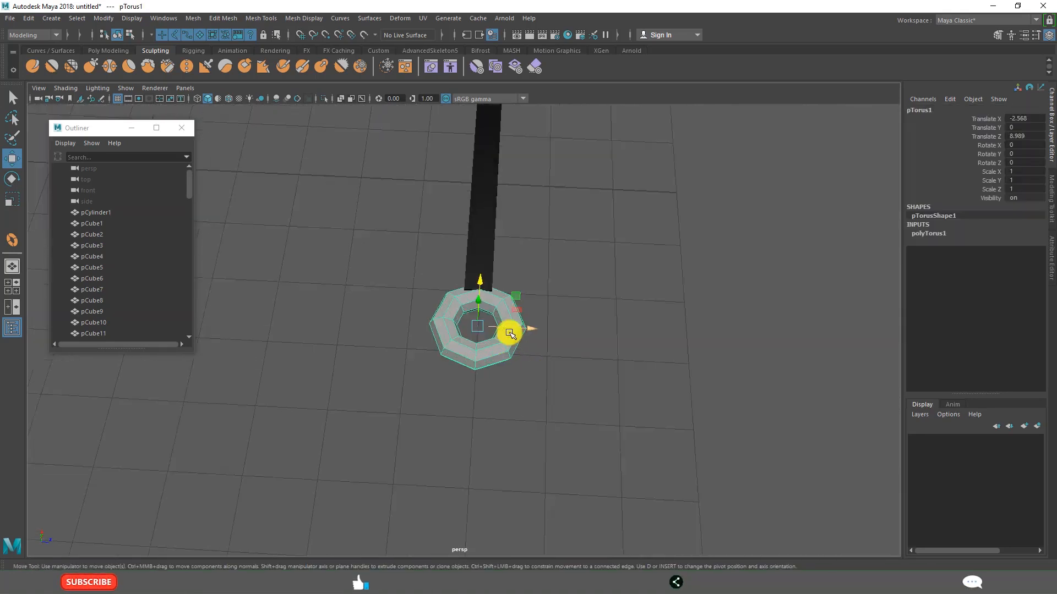
pyautogui.scroll(3, 562, 295)
pyautogui.moveTo(560, 319); pyautogui.dragTo(556, 318)
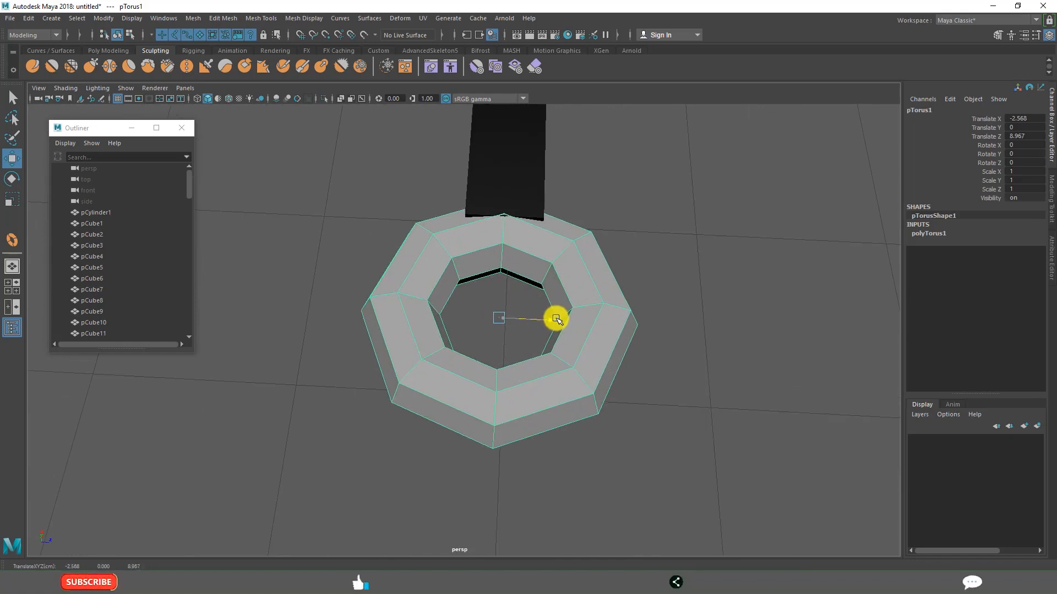
pyautogui.click(657, 405)
pyautogui.keyDown('alt'); pyautogui.moveTo(628, 403); pyautogui.dragTo(449, 382); pyautogui.keyUp('alt')
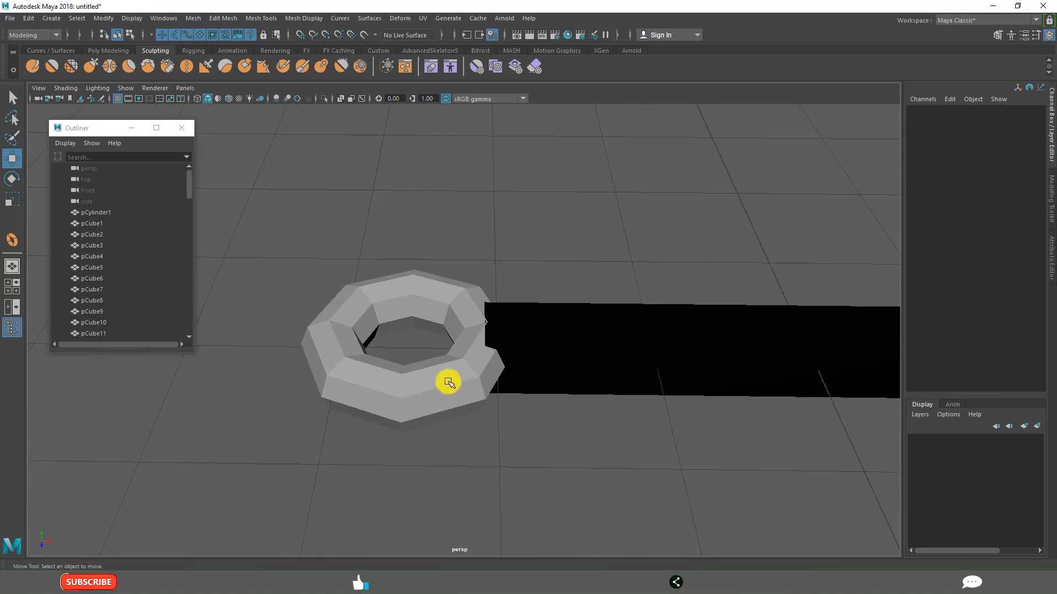
# Slide the bar away from the torus to a Translate X of about 0.366.
pyautogui.click(449, 382)
pyautogui.scroll(3, 514, 401)
pyautogui.scroll(-3, 514, 429)
pyautogui.keyDown('alt'); pyautogui.moveTo(514, 429); pyautogui.dragTo(452, 406); pyautogui.keyUp('alt')
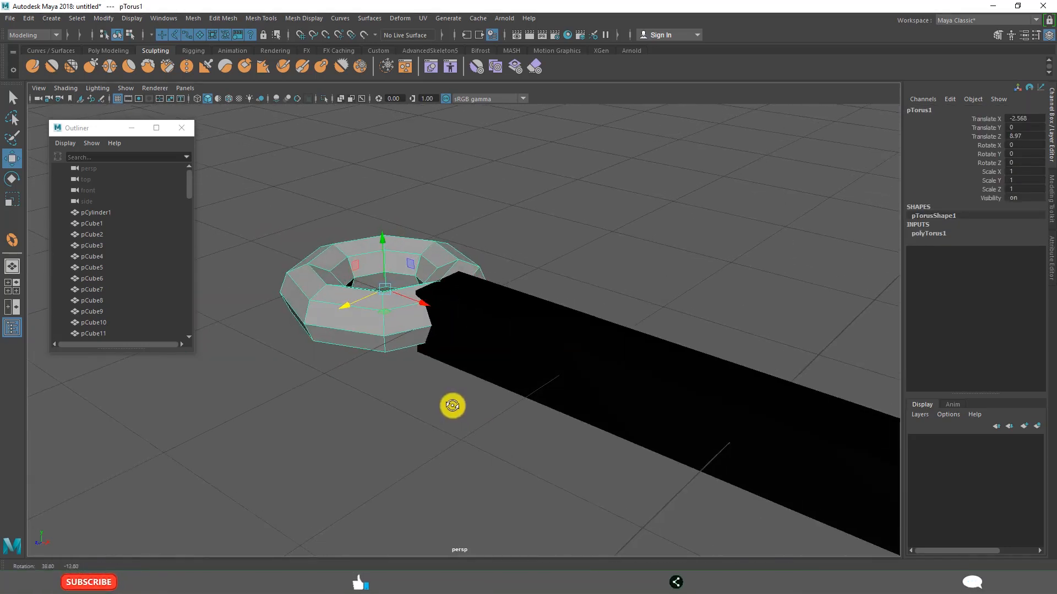
pyautogui.moveTo(406, 307); pyautogui.dragTo(408, 300, button='right')
pyautogui.scroll(4, 430, 413)
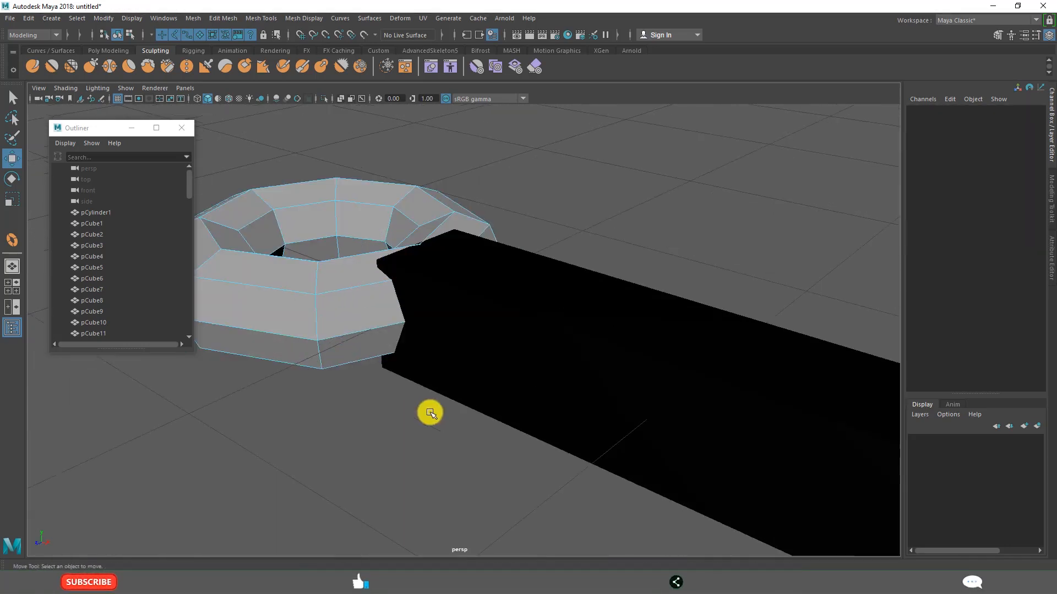
pyautogui.click(514, 401)
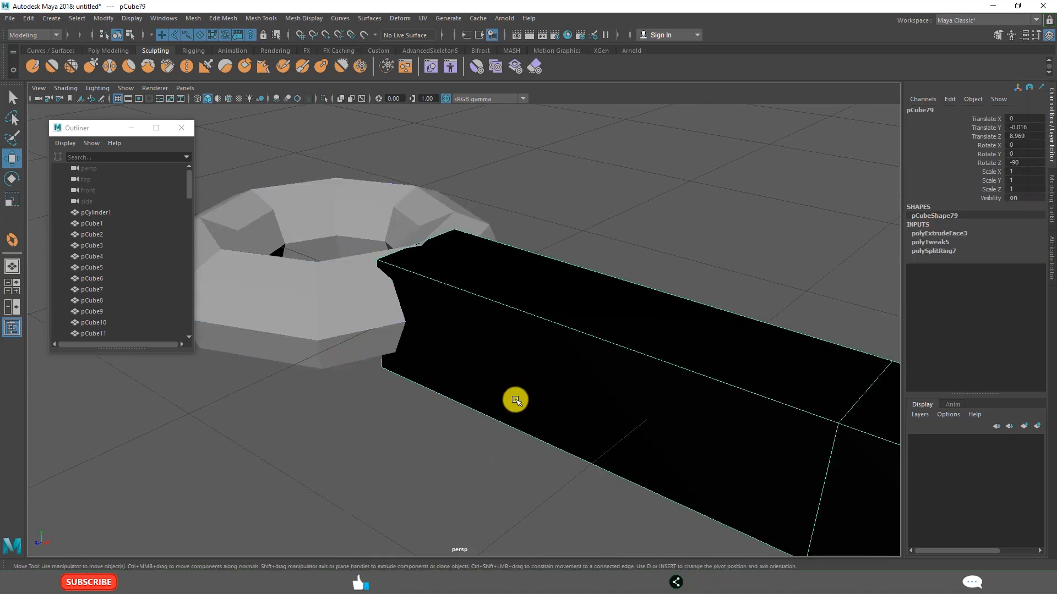
pyautogui.scroll(-4, 514, 402)
pyautogui.moveTo(727, 421); pyautogui.dragTo(789, 445)
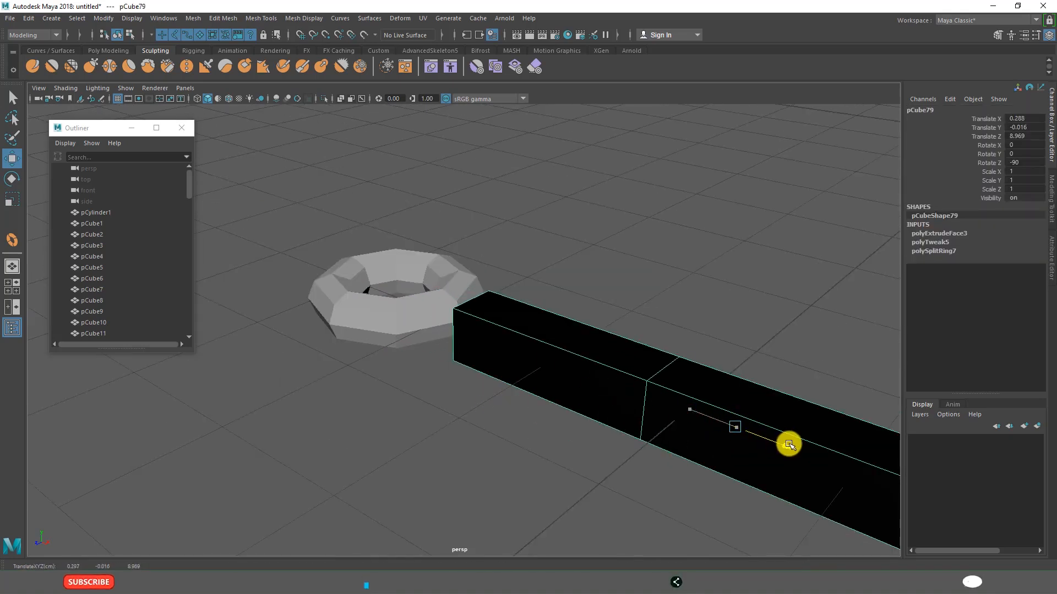
pyautogui.click(501, 453)
# Examine the gap between the torus and the bar's blunt end from several angles.
pyautogui.keyDown('alt'); pyautogui.moveTo(443, 385); pyautogui.dragTo(358, 392, button='middle'); pyautogui.keyUp('alt')
pyautogui.scroll(3, 328, 406)
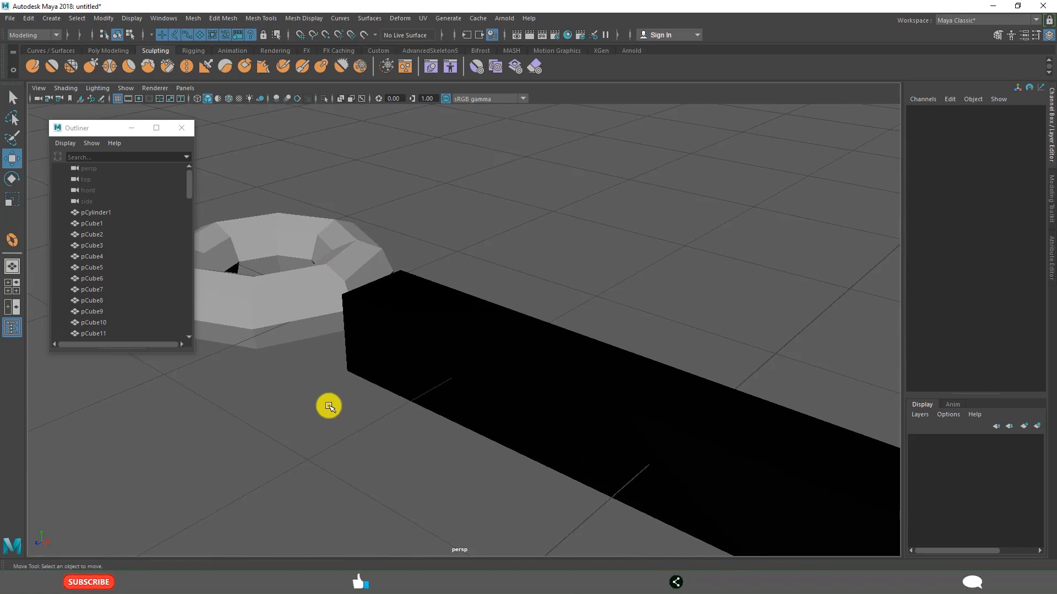
pyautogui.keyDown('alt'); pyautogui.moveTo(328, 405); pyautogui.dragTo(389, 396); pyautogui.keyUp('alt')
pyautogui.click(444, 345)
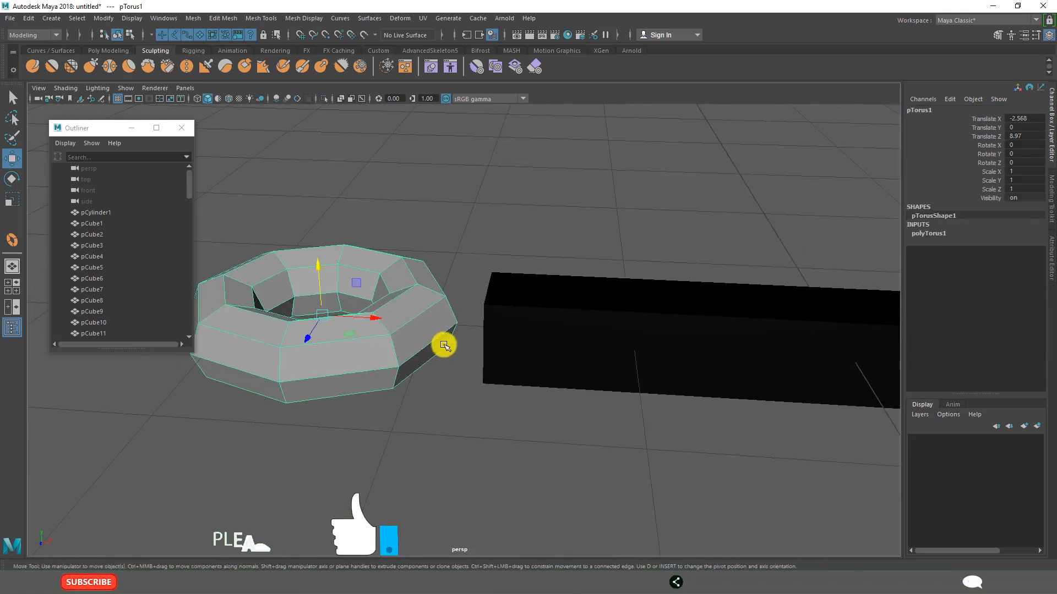
pyautogui.click(517, 341)
pyautogui.keyDown('alt'); pyautogui.moveTo(505, 429); pyautogui.dragTo(557, 436); pyautogui.keyUp('alt')
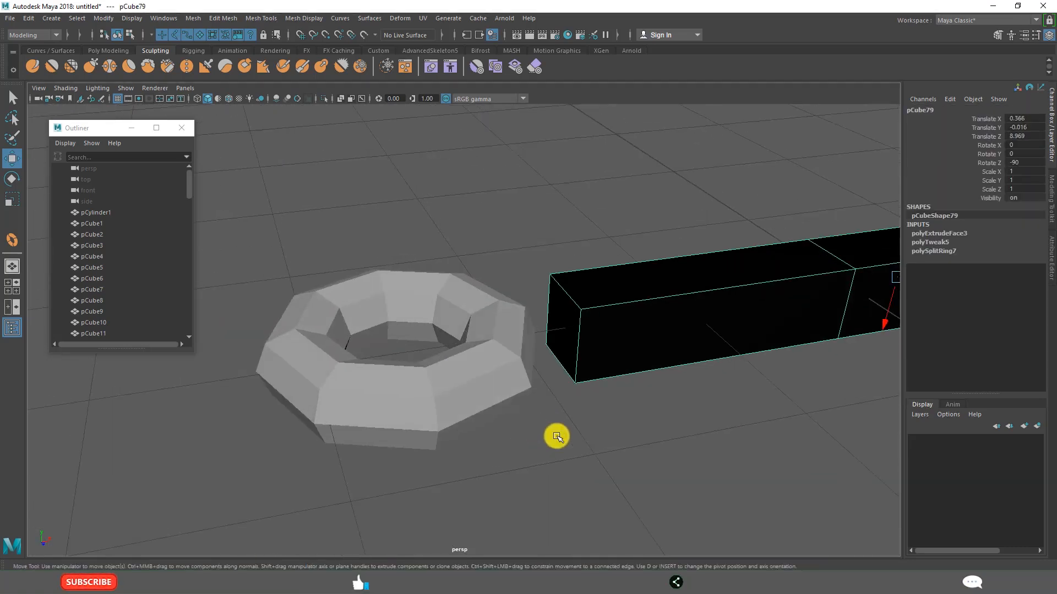
pyautogui.keyDown('alt'); pyautogui.moveTo(593, 424); pyautogui.dragTo(540, 439, button='middle'); pyautogui.keyUp('alt')
pyautogui.scroll(3, 537, 438)
pyautogui.keyDown('alt'); pyautogui.moveTo(512, 437); pyautogui.dragTo(415, 435); pyautogui.keyUp('alt')
pyautogui.keyDown('alt'); pyautogui.moveTo(340, 401); pyautogui.dragTo(496, 410, button='middle'); pyautogui.keyUp('alt')
pyautogui.scroll(3, 496, 410)
pyautogui.keyDown('alt'); pyautogui.moveTo(496, 410); pyautogui.dragTo(453, 370); pyautogui.keyUp('alt')
# Extrude the two adjacent outer torus faces facing the bar and pull them along X toward its blunt end.
pyautogui.click(378, 361)
pyautogui.scroll(-3, 474, 401)
pyautogui.moveTo(444, 287); pyautogui.dragTo(435, 311, button='right')
pyautogui.click(428, 296)
pyautogui.keyDown('alt'); pyautogui.moveTo(465, 436); pyautogui.dragTo(340, 396); pyautogui.keyUp('alt')
pyautogui.keyDown('shift'); pyautogui.click(363, 251); pyautogui.keyUp('shift')
pyautogui.keyDown('alt'); pyautogui.moveTo(425, 342); pyautogui.dragTo(435, 308); pyautogui.keyUp('alt')
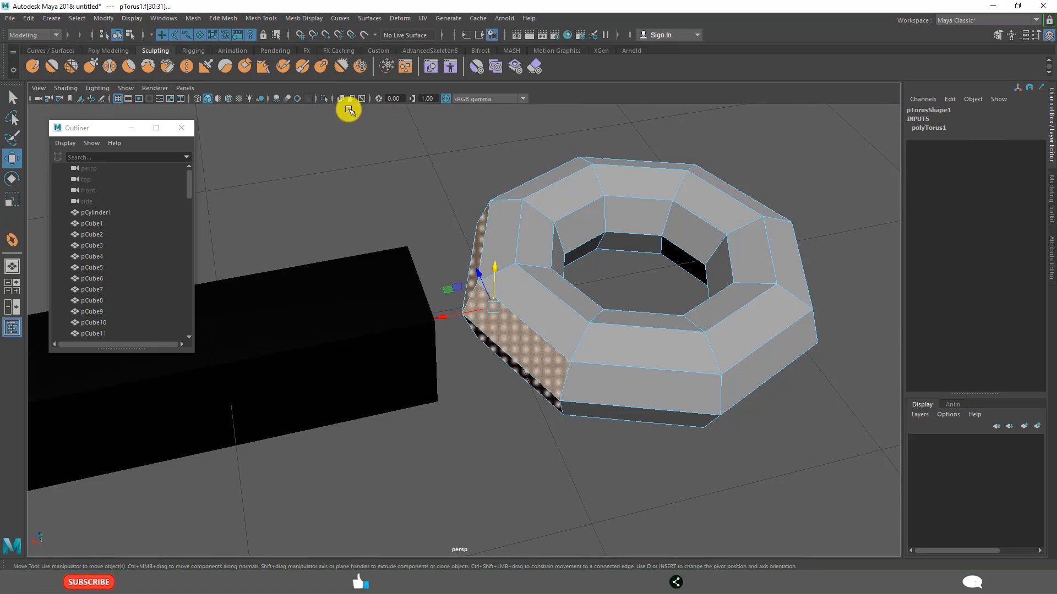
pyautogui.click(251, 18)
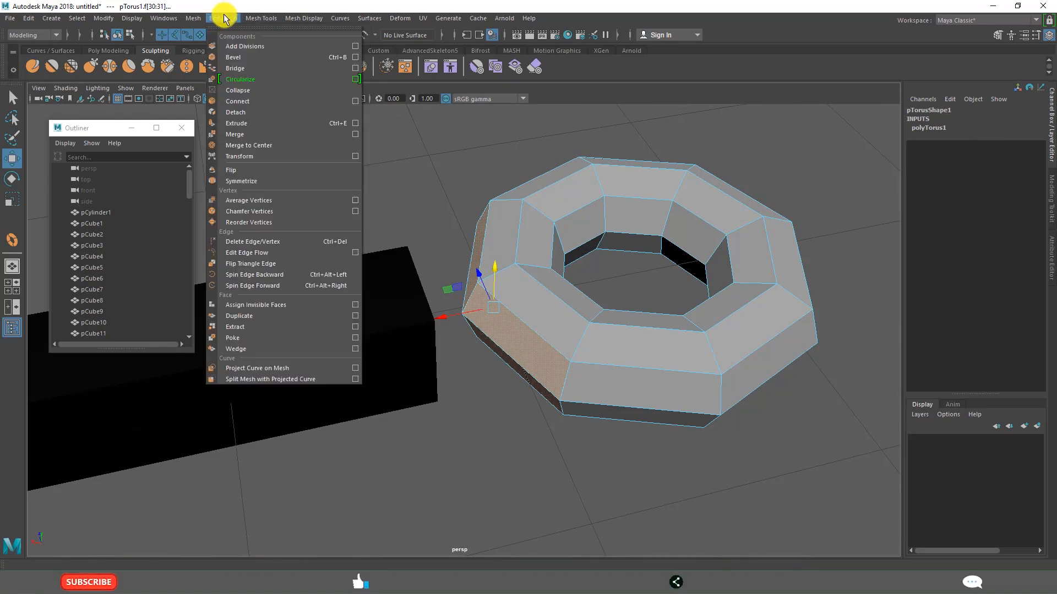
pyautogui.click(240, 118)
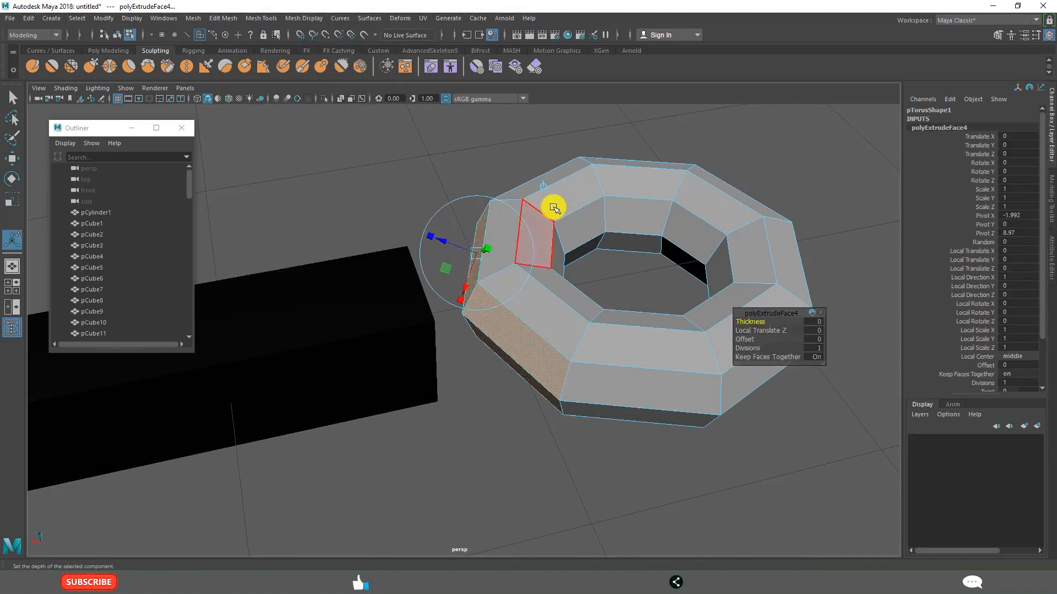
pyautogui.moveTo(448, 323); pyautogui.dragTo(540, 396)
pyautogui.moveTo(447, 301); pyautogui.dragTo(559, 275)
pyautogui.press('w')
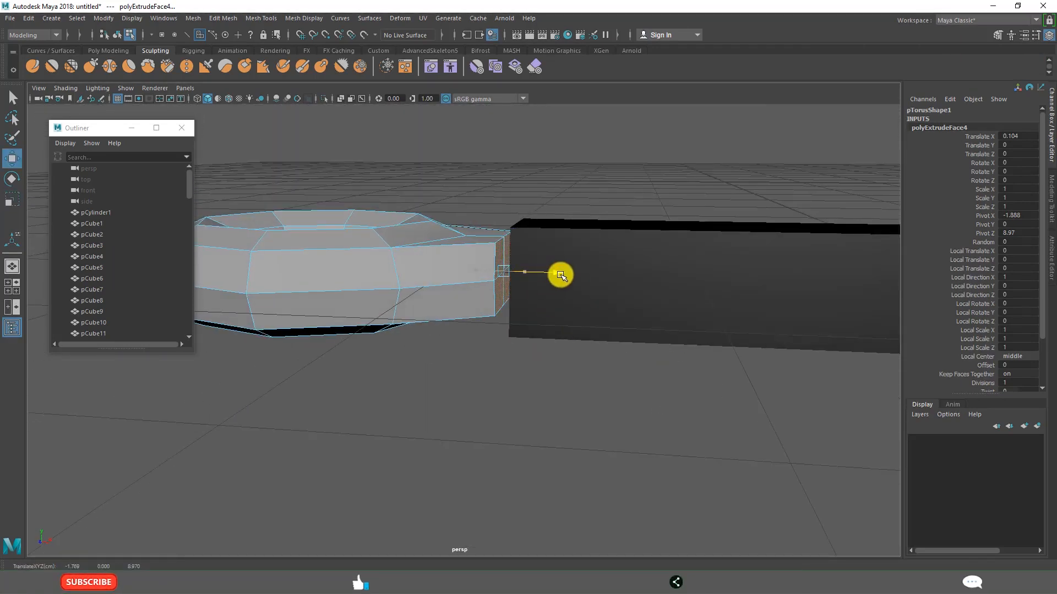
pyautogui.click(549, 404)
# Delete the bar's end face that faces the torus and return the bar to object mode.
pyautogui.keyDown('alt'); pyautogui.moveTo(516, 356); pyautogui.dragTo(573, 336); pyautogui.keyUp('alt')
pyautogui.click(468, 266)
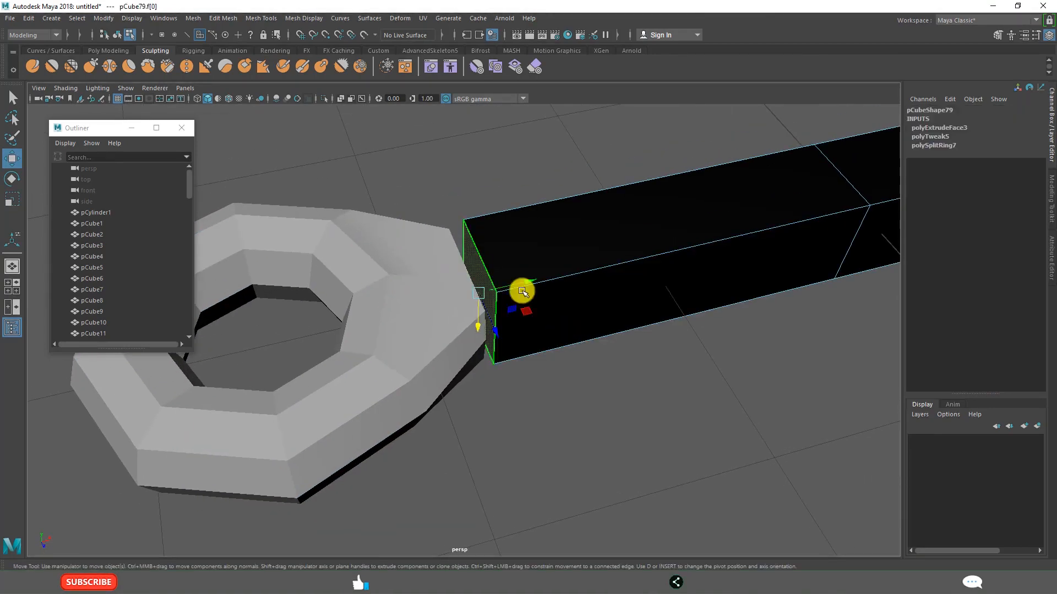
pyautogui.press('Delete')
pyautogui.moveTo(509, 249); pyautogui.dragTo(567, 237, button='right')
pyautogui.scroll(-3, 584, 414)
pyautogui.keyDown('alt'); pyautogui.moveTo(578, 413); pyautogui.dragTo(510, 269); pyautogui.keyUp('alt')
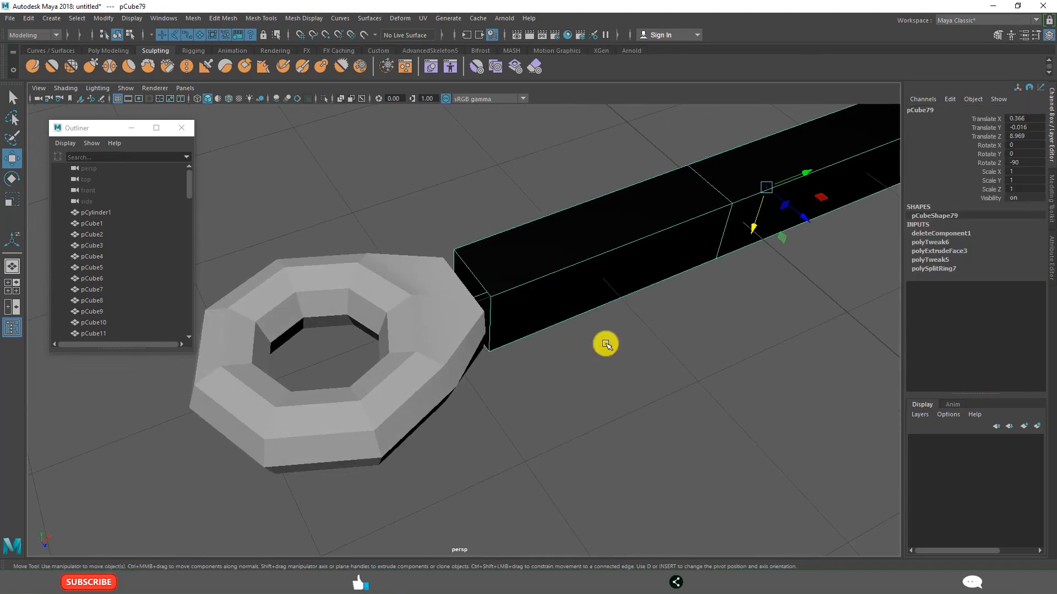
# Examine how the bar's open end lines up with the torus's extruded faces.
pyautogui.scroll(-2, 622, 331)
pyautogui.keyDown('alt'); pyautogui.moveTo(622, 330); pyautogui.dragTo(455, 431, button='middle'); pyautogui.keyUp('alt')
pyautogui.moveTo(450, 415)
pyautogui.keyDown('alt'); pyautogui.mouseDown()
pyautogui.moveTo(467, 413)
pyautogui.moveTo(450, 416)
pyautogui.mouseUp(); pyautogui.keyUp('alt')
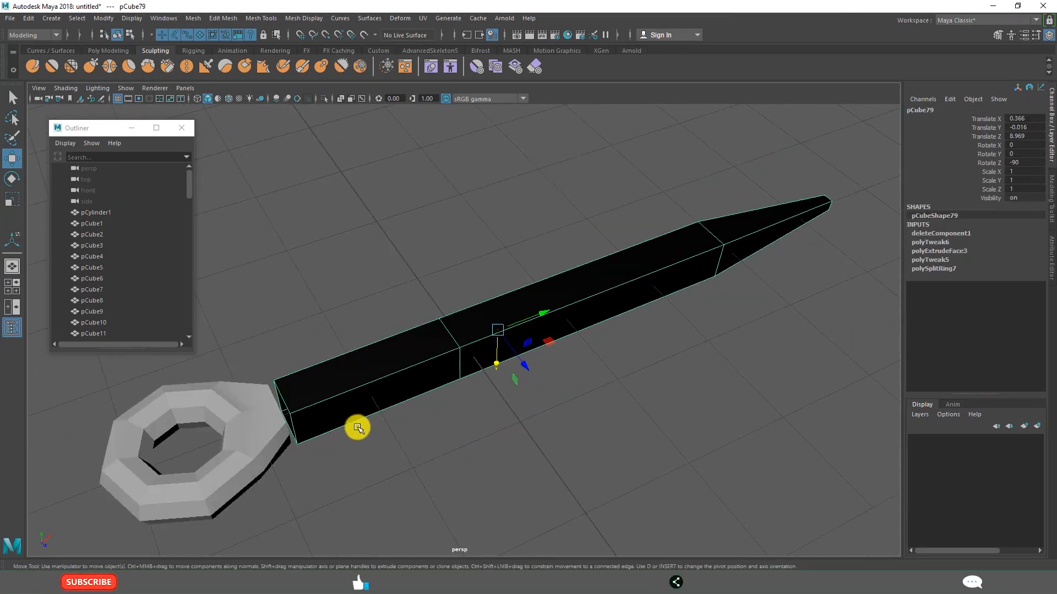
pyautogui.keyDown('alt'); pyautogui.moveTo(372, 401); pyautogui.dragTo(460, 386, button='middle'); pyautogui.keyUp('alt')
pyautogui.keyDown('alt'); pyautogui.moveTo(460, 386); pyautogui.dragTo(342, 394); pyautogui.keyUp('alt')
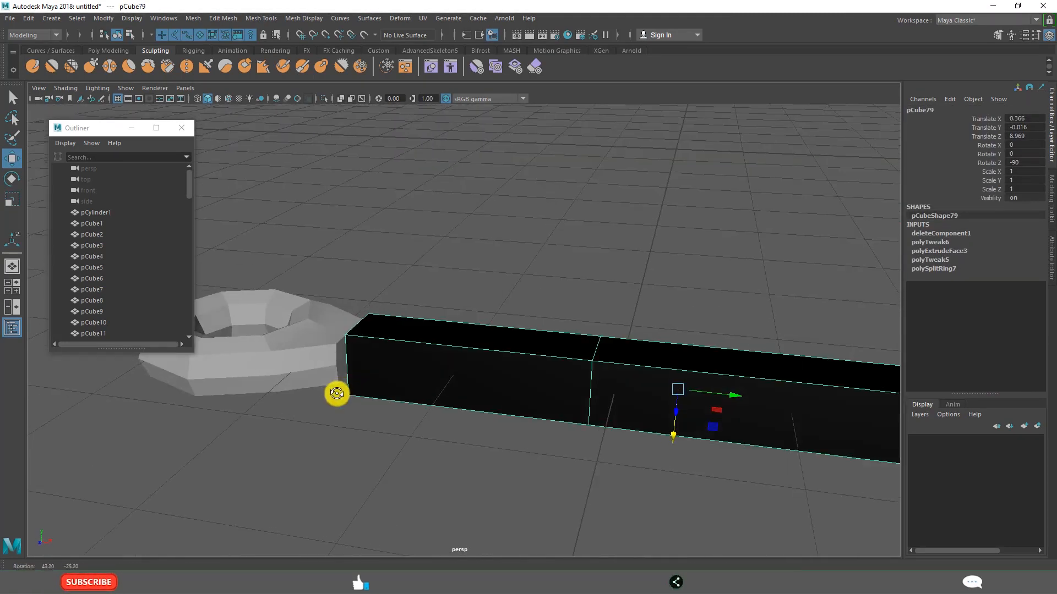
pyautogui.click(337, 389)
pyautogui.keyDown('alt'); pyautogui.moveTo(364, 381); pyautogui.dragTo(457, 387, button='middle'); pyautogui.keyUp('alt')
pyautogui.scroll(4, 458, 387)
pyautogui.keyDown('alt'); pyautogui.moveTo(441, 390); pyautogui.dragTo(410, 355); pyautogui.keyUp('alt')
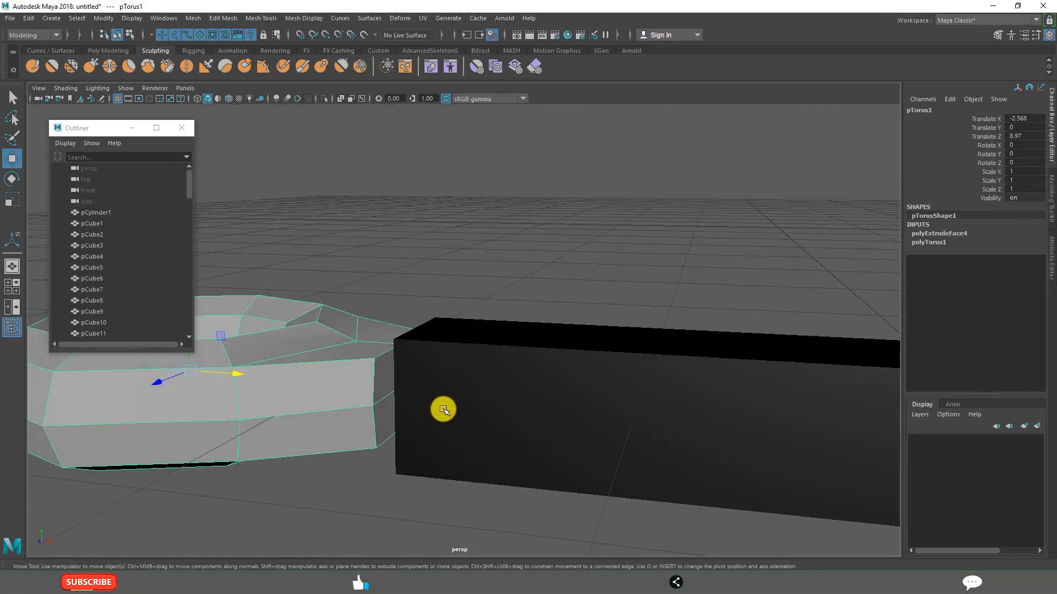
pyautogui.keyDown('alt'); pyautogui.moveTo(412, 313); pyautogui.dragTo(501, 330); pyautogui.keyUp('alt')
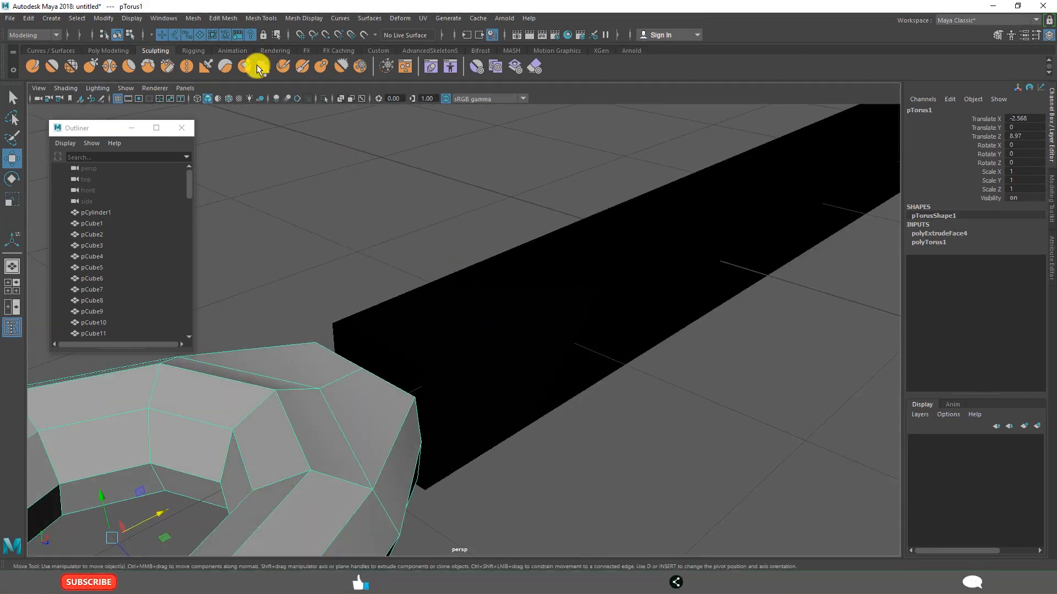
# Insert two lengthwise edge loops, halving the bar's width and height, and return the bar to object mode.
pyautogui.click(217, 18)
pyautogui.click(283, 99)
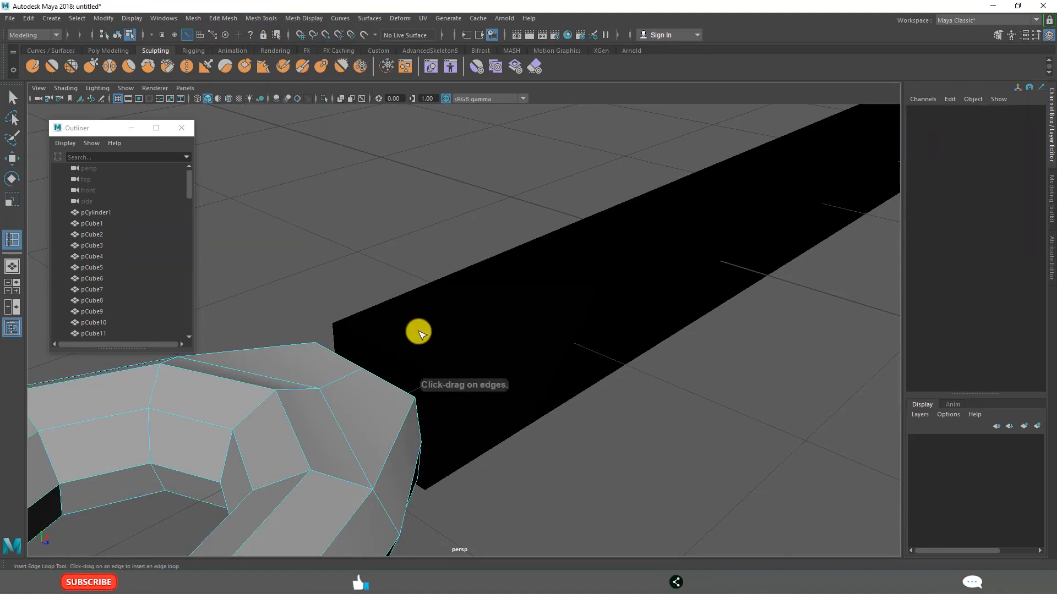
pyautogui.click(440, 342)
pyautogui.moveTo(384, 353); pyautogui.dragTo(378, 349)
pyautogui.moveTo(430, 430)
pyautogui.keyDown('alt'); pyautogui.mouseDown()
pyautogui.moveTo(410, 408)
pyautogui.moveTo(414, 420)
pyautogui.mouseUp(); pyautogui.keyUp('alt')
pyautogui.keyDown('alt'); pyautogui.moveTo(432, 368); pyautogui.dragTo(387, 334); pyautogui.keyUp('alt')
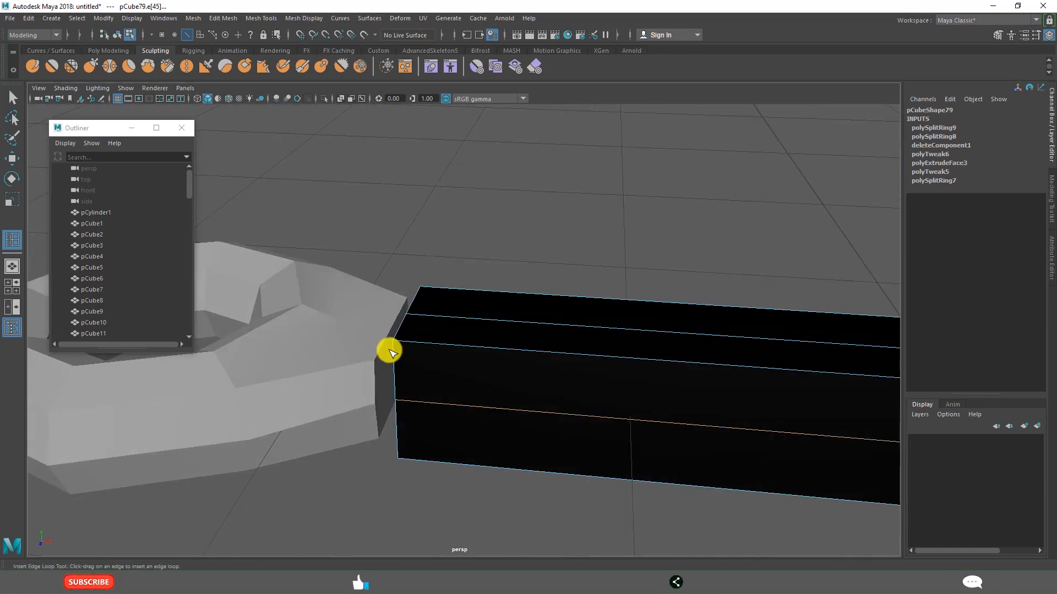
pyautogui.press('w')
pyautogui.click(448, 254)
pyautogui.moveTo(429, 266); pyautogui.dragTo(456, 309, button='right')
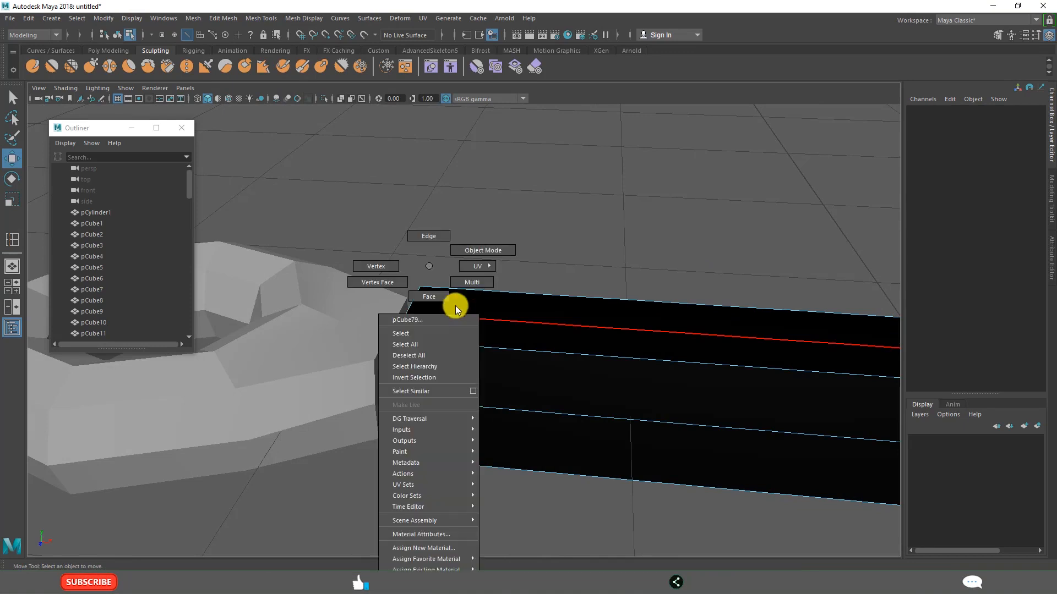
pyautogui.moveTo(479, 252); pyautogui.dragTo(479, 252, button='right')
pyautogui.click(401, 358)
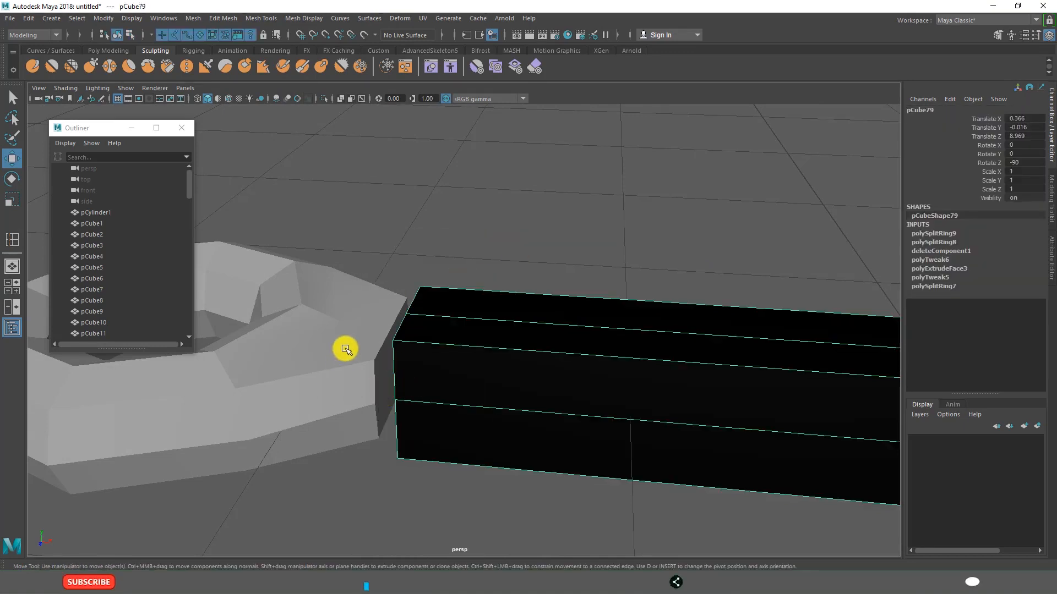
# Check the torus's two extruded end faces against the bar's open end in wireframe display, and return to object mode.
pyautogui.click(372, 383)
pyautogui.moveTo(387, 397)
pyautogui.keyDown('alt'); pyautogui.mouseDown()
pyautogui.moveTo(345, 358)
pyautogui.moveTo(392, 380)
pyautogui.mouseUp(); pyautogui.keyUp('alt')
pyautogui.moveTo(371, 357); pyautogui.dragTo(362, 341, button='right')
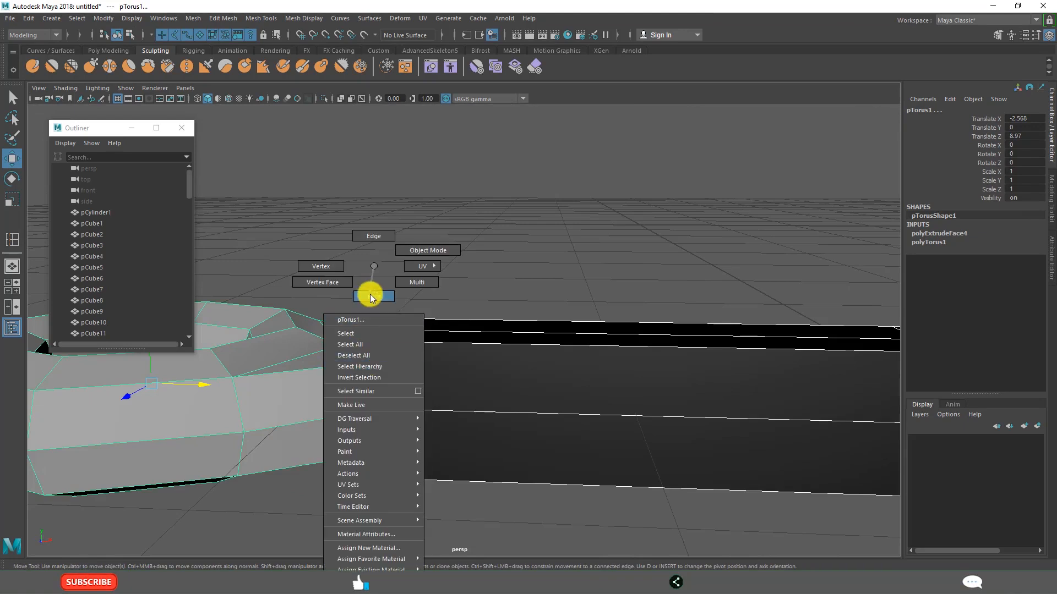
pyautogui.moveTo(370, 297); pyautogui.dragTo(370, 298, button='right')
pyautogui.click(379, 414)
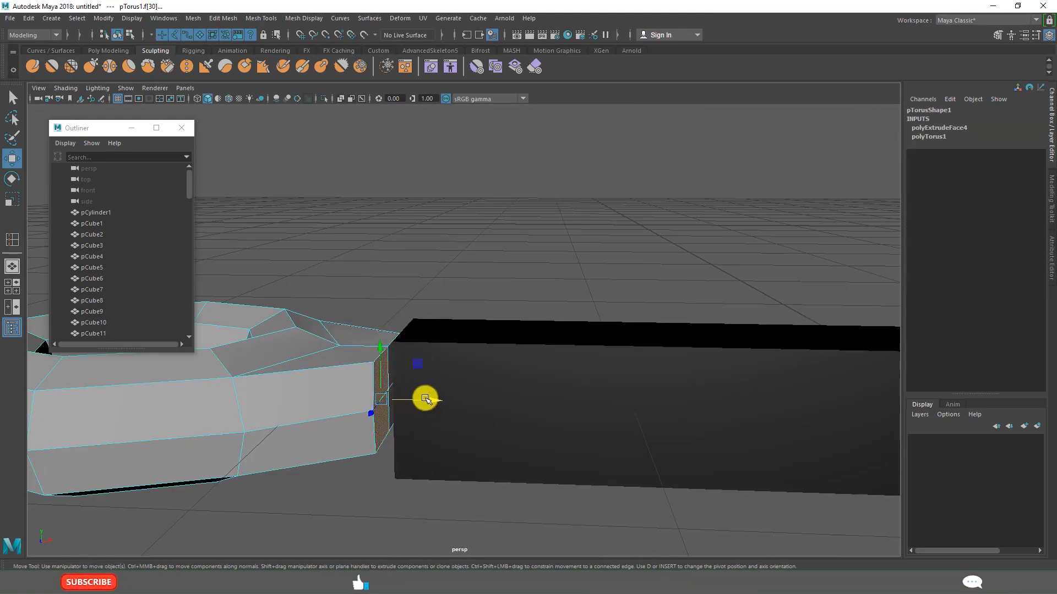
pyautogui.press('4')
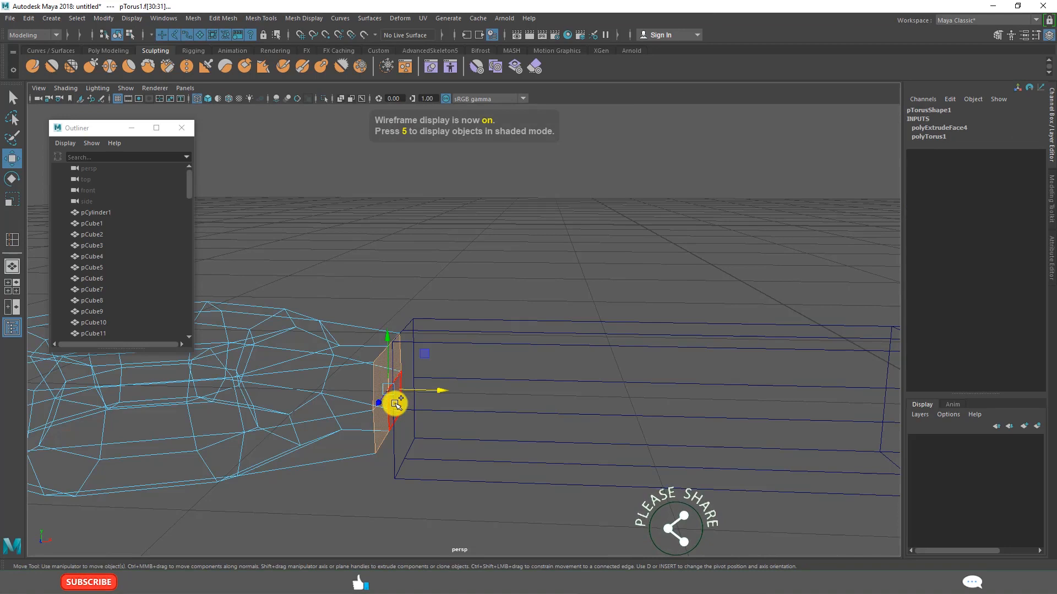
pyautogui.click(497, 448)
pyautogui.moveTo(376, 266); pyautogui.dragTo(425, 249, button='right')
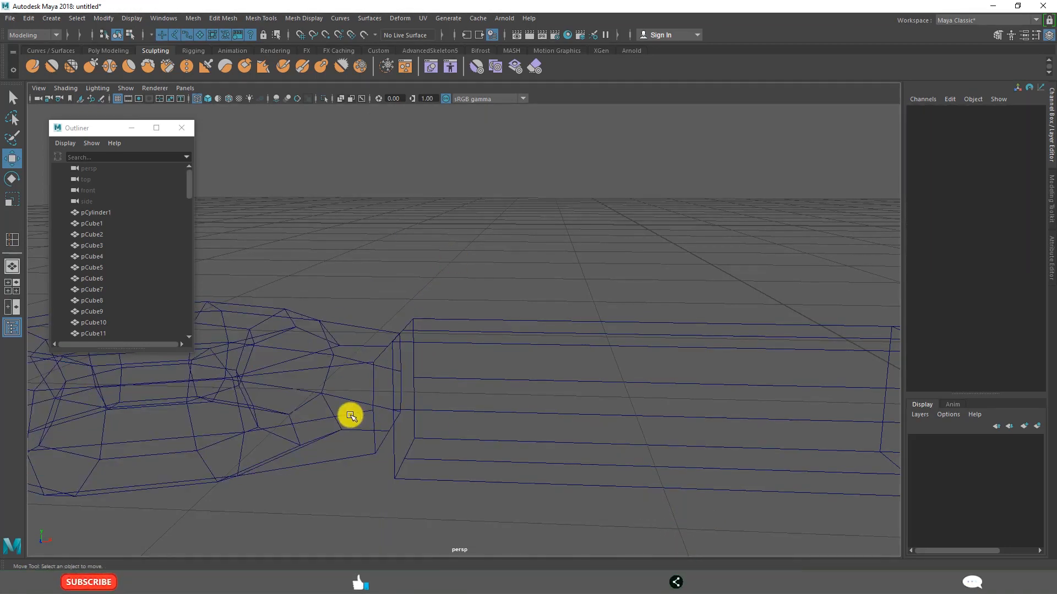
# Return to shaded display and combine the torus and the bar into a single mesh.
pyautogui.press('5')
pyautogui.click(350, 387)
pyautogui.keyDown('alt'); pyautogui.moveTo(350, 387); pyautogui.dragTo(367, 347); pyautogui.keyUp('alt')
pyautogui.moveTo(367, 347); pyautogui.dragTo(318, 269, button='right')
pyautogui.keyDown('alt'); pyautogui.moveTo(377, 417); pyautogui.dragTo(495, 421); pyautogui.keyUp('alt')
pyautogui.moveTo(418, 397); pyautogui.dragTo(460, 259, button='right')
pyautogui.click(461, 268)
pyautogui.keyDown('alt'); pyautogui.moveTo(512, 468); pyautogui.dragTo(406, 307, button='right'); pyautogui.keyUp('alt')
pyautogui.moveTo(392, 294); pyautogui.dragTo(602, 437)
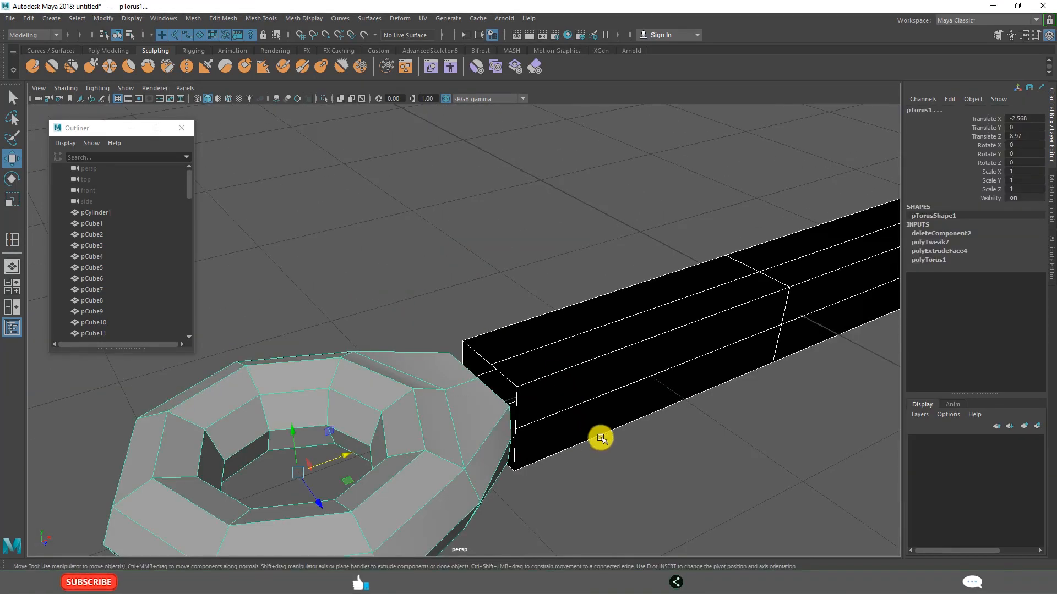
pyautogui.click(198, 18)
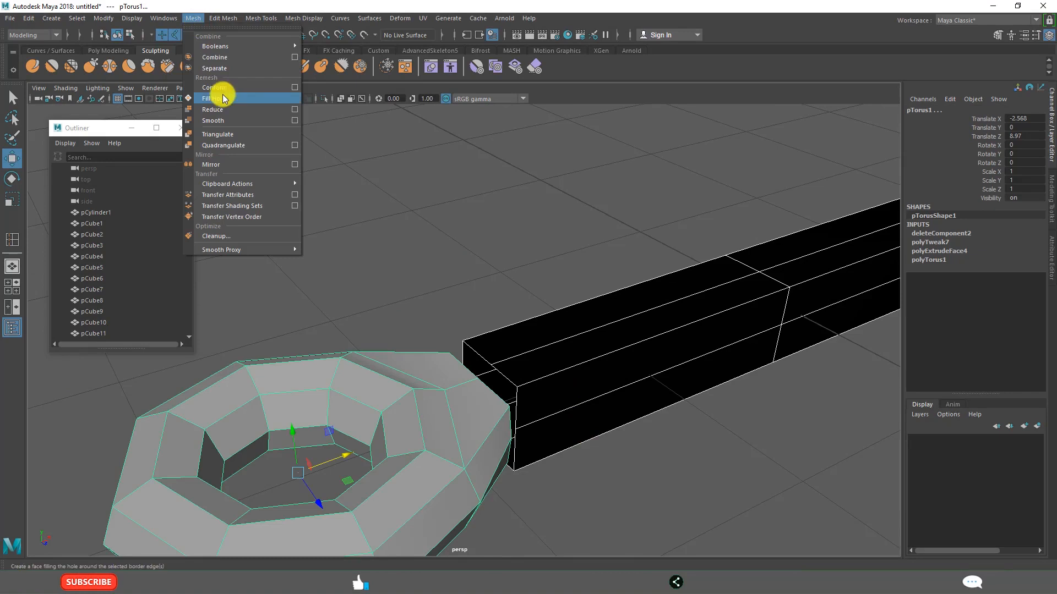
pyautogui.click(214, 55)
pyautogui.click(370, 224)
pyautogui.click(403, 369)
# Merge the facing torus and bar vertices at the joint's far upper corner to their center.
pyautogui.scroll(-5, 510, 401)
pyautogui.keyDown('alt'); pyautogui.moveTo(510, 401); pyautogui.dragTo(464, 370, button='middle'); pyautogui.keyUp('alt')
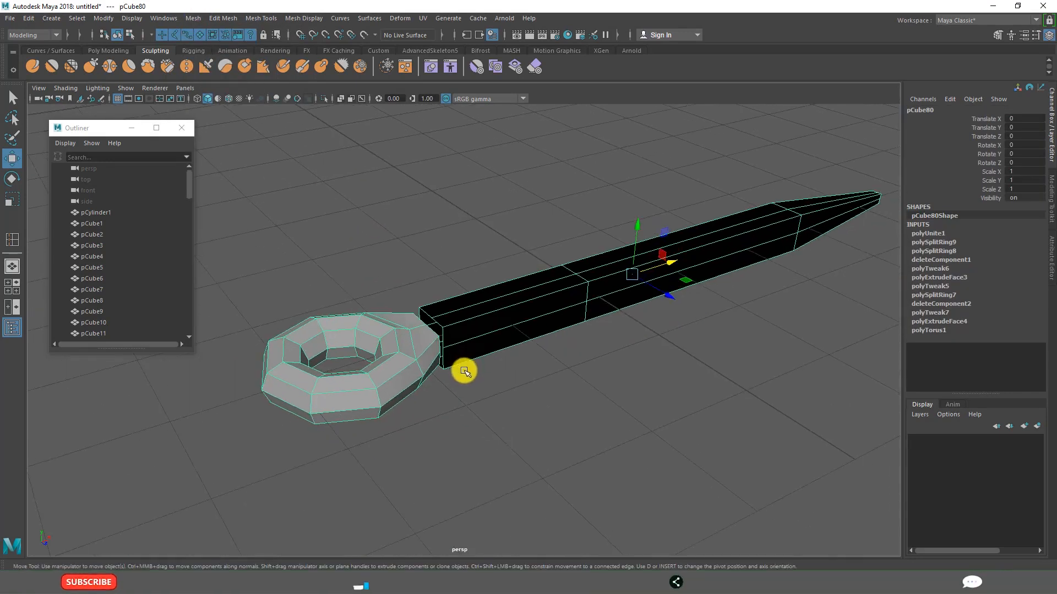
pyautogui.scroll(4, 420, 338)
pyautogui.scroll(5, 398, 321)
pyautogui.moveTo(398, 322); pyautogui.dragTo(347, 266, button='right')
pyautogui.moveTo(424, 284); pyautogui.dragTo(426, 283)
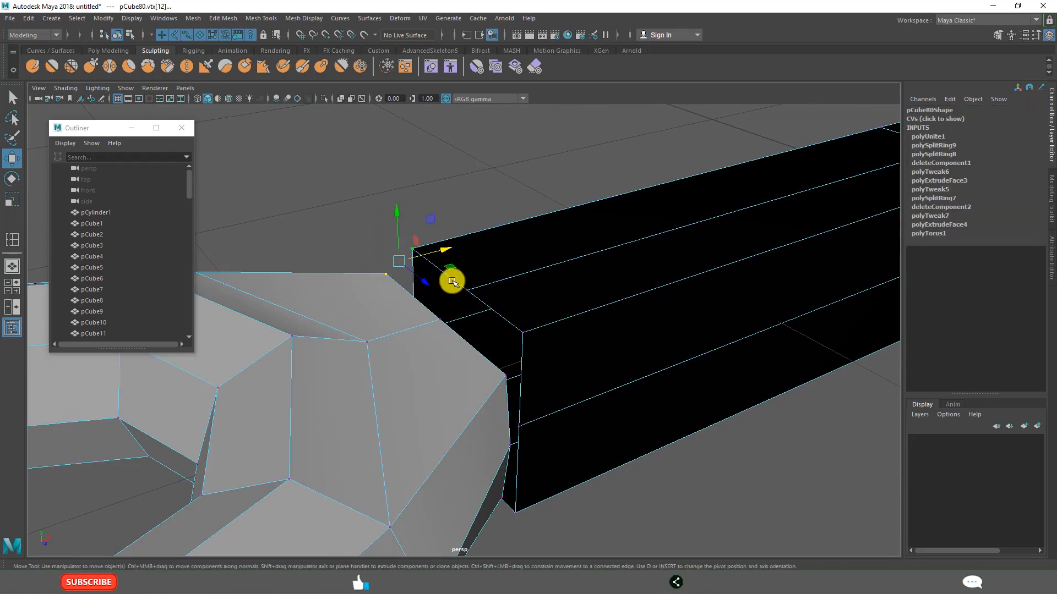
pyautogui.click(223, 18)
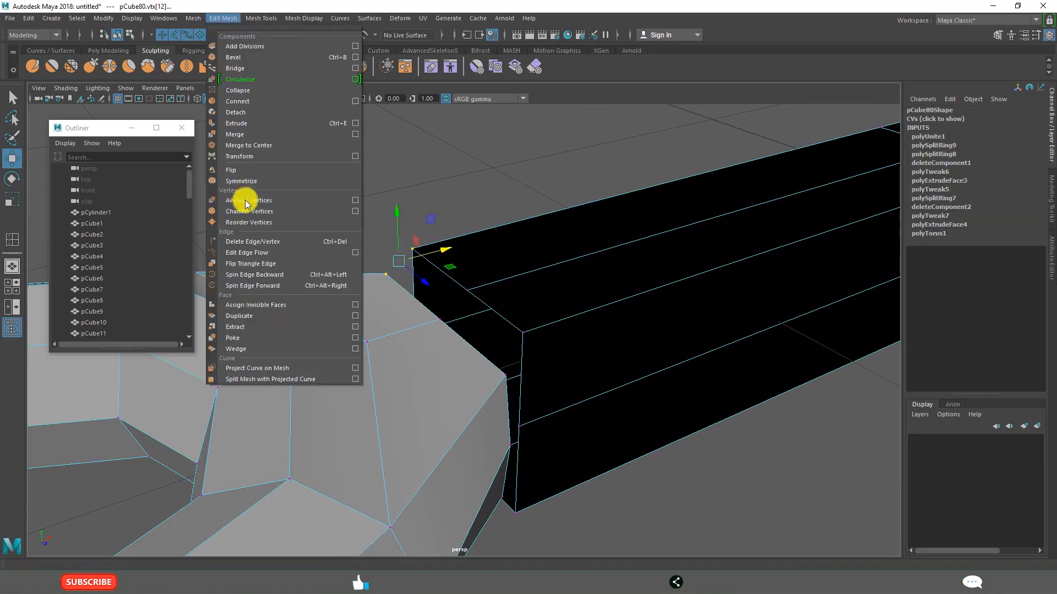
pyautogui.click(250, 145)
# Merge to center the vertex pairs at the middle of the joint's top edge and at its near upper corner.
pyautogui.keyDown('alt'); pyautogui.moveTo(448, 362); pyautogui.dragTo(405, 358); pyautogui.keyUp('alt')
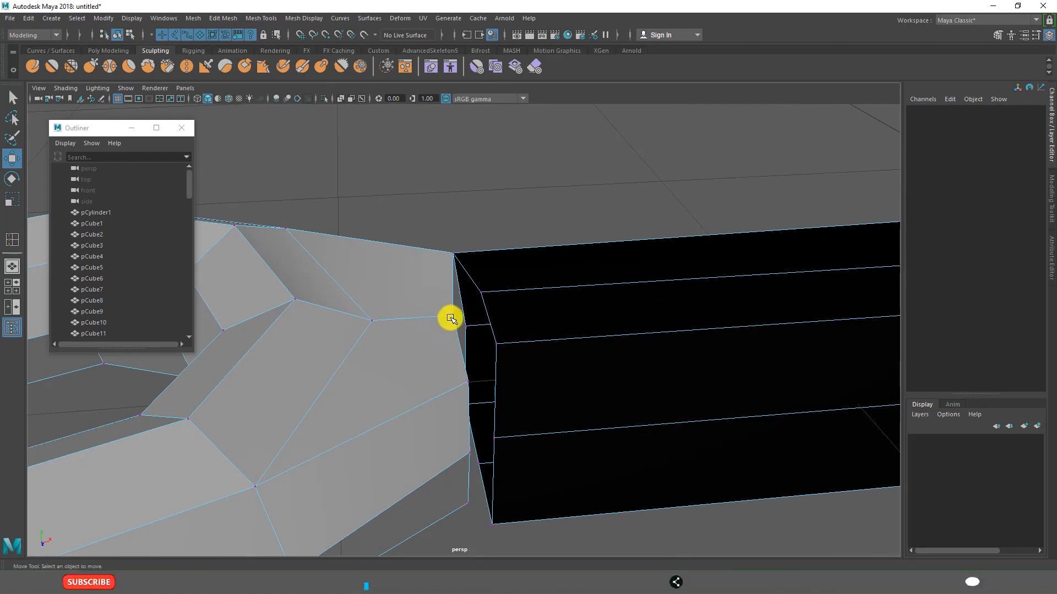
pyautogui.moveTo(451, 318); pyautogui.dragTo(480, 309)
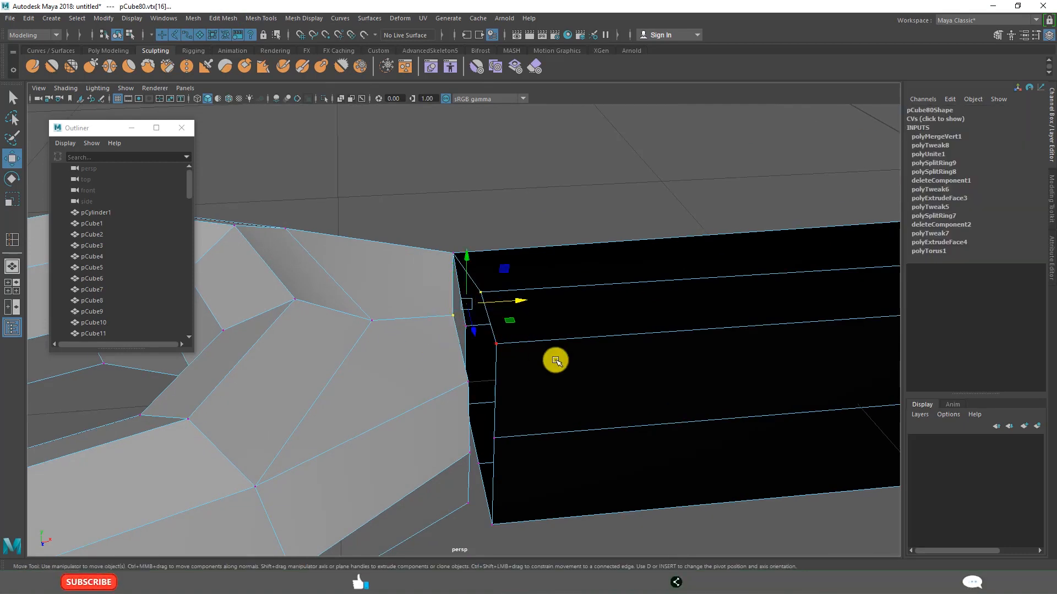
pyautogui.press('g')
pyautogui.keyDown('alt'); pyautogui.moveTo(434, 384); pyautogui.dragTo(556, 368); pyautogui.keyUp('alt')
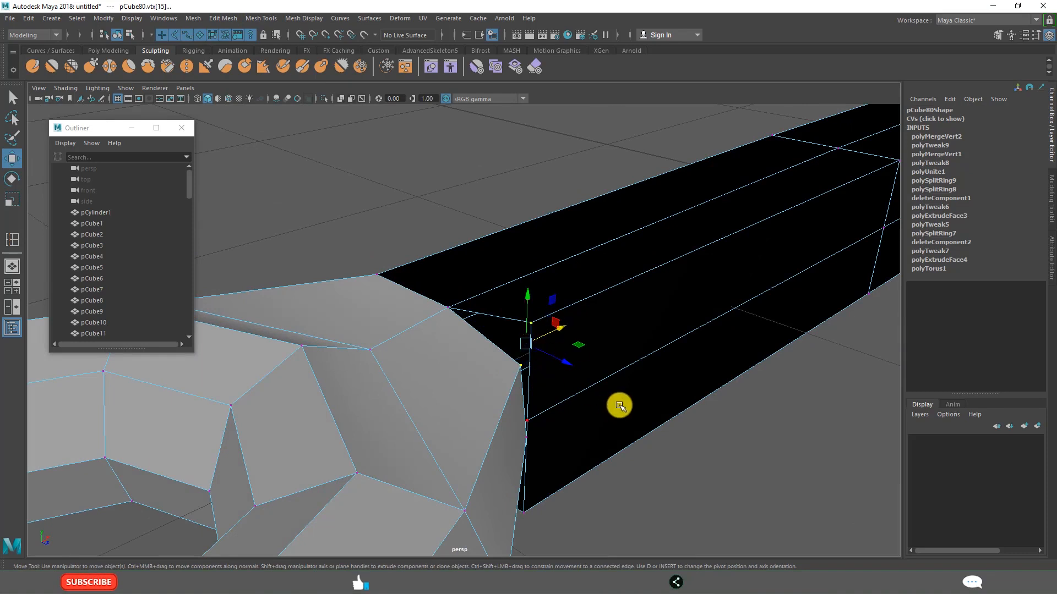
pyautogui.press('g')
pyautogui.click(698, 472)
# In wireframe display, merge to center the vertex pairs at the middle and lower corner of the joint's near side.
pyautogui.keyDown('alt'); pyautogui.moveTo(695, 471); pyautogui.dragTo(474, 425); pyautogui.keyUp('alt')
pyautogui.press('4')
pyautogui.press('g')
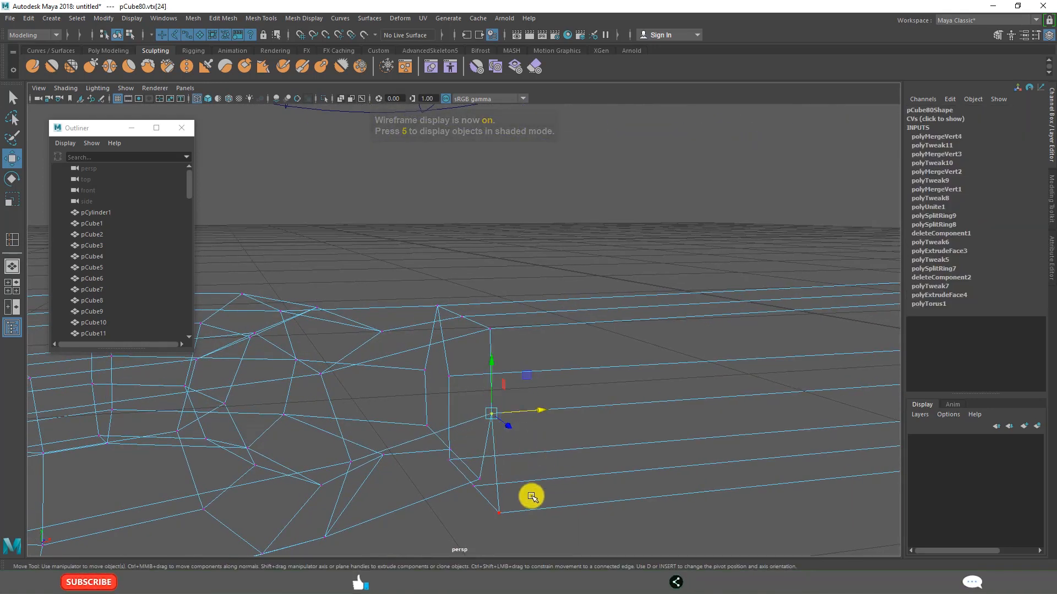
pyautogui.keyDown('alt'); pyautogui.moveTo(511, 485); pyautogui.dragTo(529, 484); pyautogui.keyUp('alt')
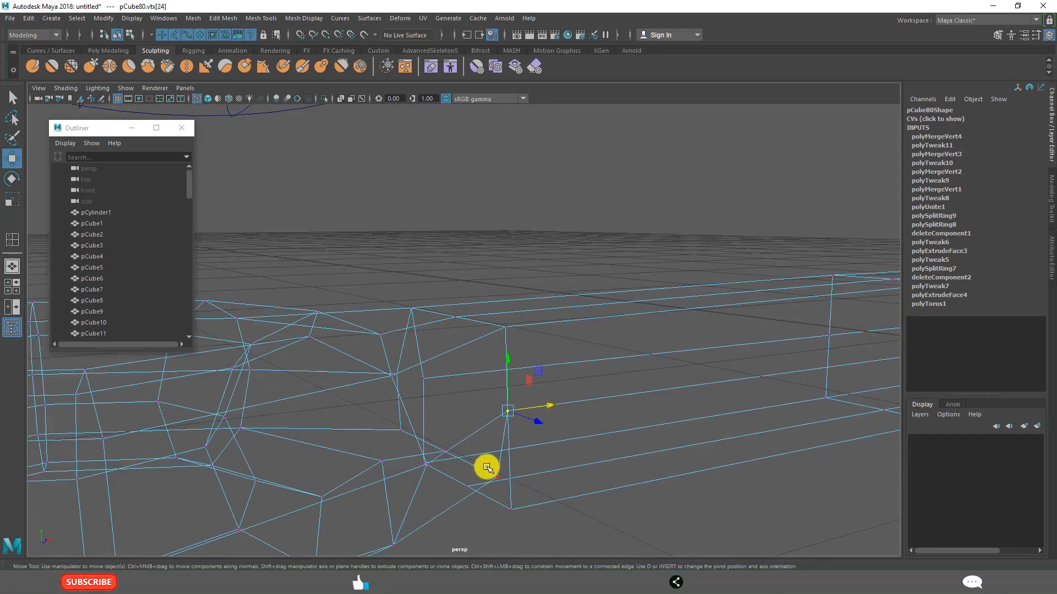
pyautogui.press('g')
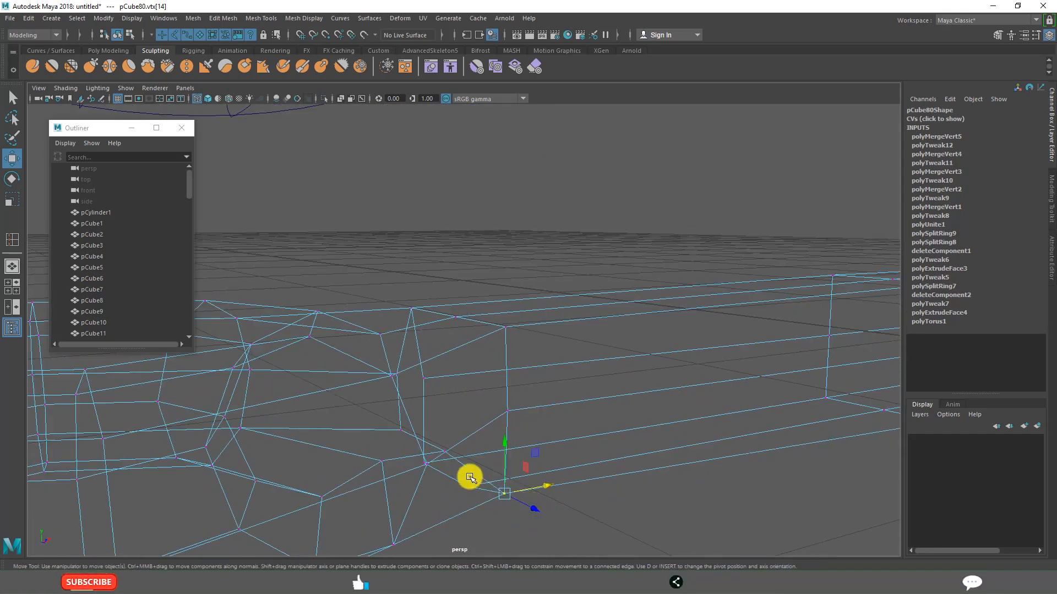
# Merge to center the remaining vertex pairs at the joint's far side middle, far lower corner and bottom middle.
pyautogui.keyDown('alt'); pyautogui.moveTo(463, 380); pyautogui.dragTo(429, 365); pyautogui.keyUp('alt')
pyautogui.moveTo(414, 330); pyautogui.dragTo(467, 356)
pyautogui.press('g')
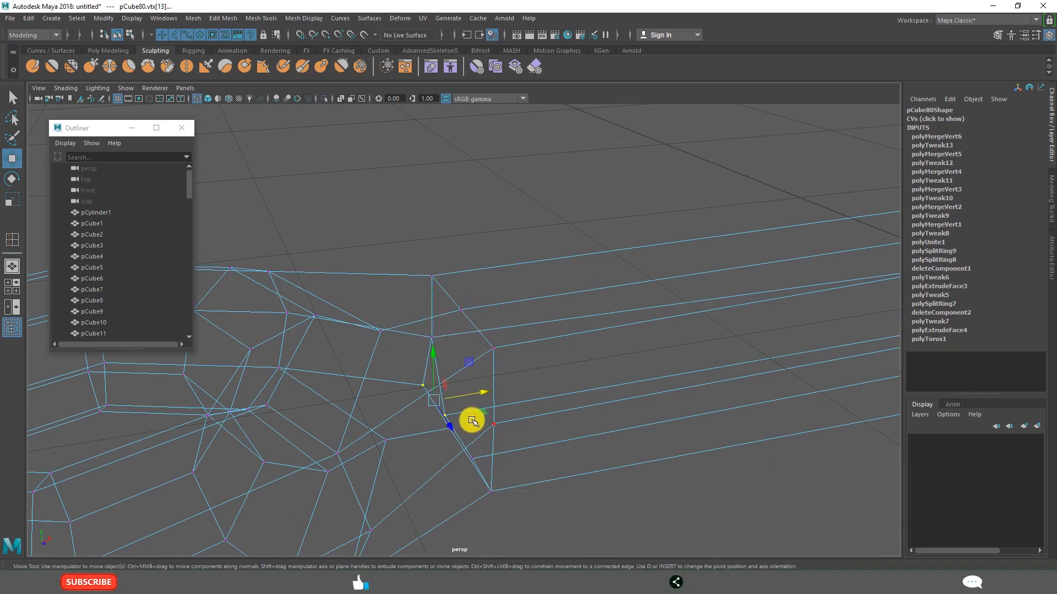
pyautogui.press('g')
pyautogui.keyDown('alt'); pyautogui.moveTo(521, 486); pyautogui.dragTo(519, 450); pyautogui.keyUp('alt')
pyautogui.keyDown('alt'); pyautogui.moveTo(446, 471); pyautogui.dragTo(469, 495); pyautogui.keyUp('alt')
pyautogui.hotkey('ctrl', 'z')
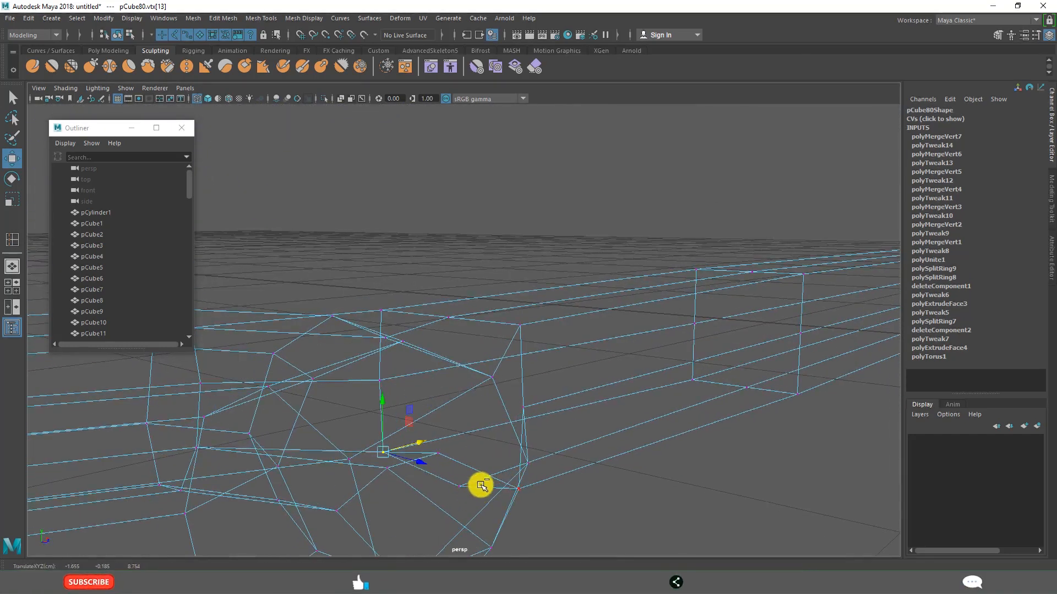
pyautogui.click(460, 486)
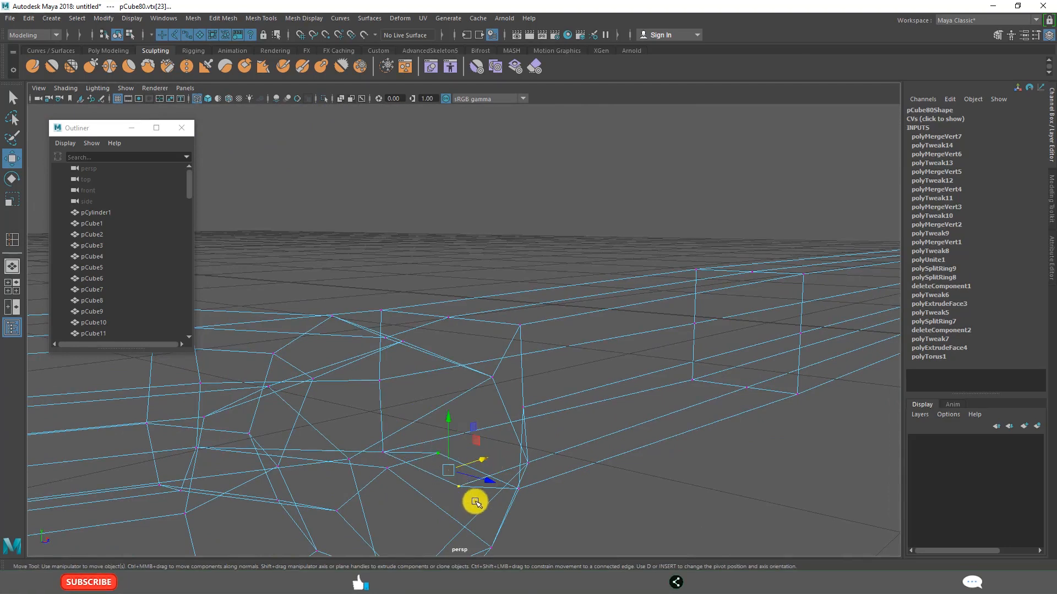
pyautogui.press('g')
# Raise the upper and lower the bottom neck vertex between ring and bar, returning to shaded display and object mode.
pyautogui.scroll(-3, 554, 460)
pyautogui.keyDown('alt'); pyautogui.moveTo(556, 460); pyautogui.dragTo(464, 417); pyautogui.keyUp('alt')
pyautogui.scroll(-4, 491, 448)
pyautogui.scroll(5, 467, 413)
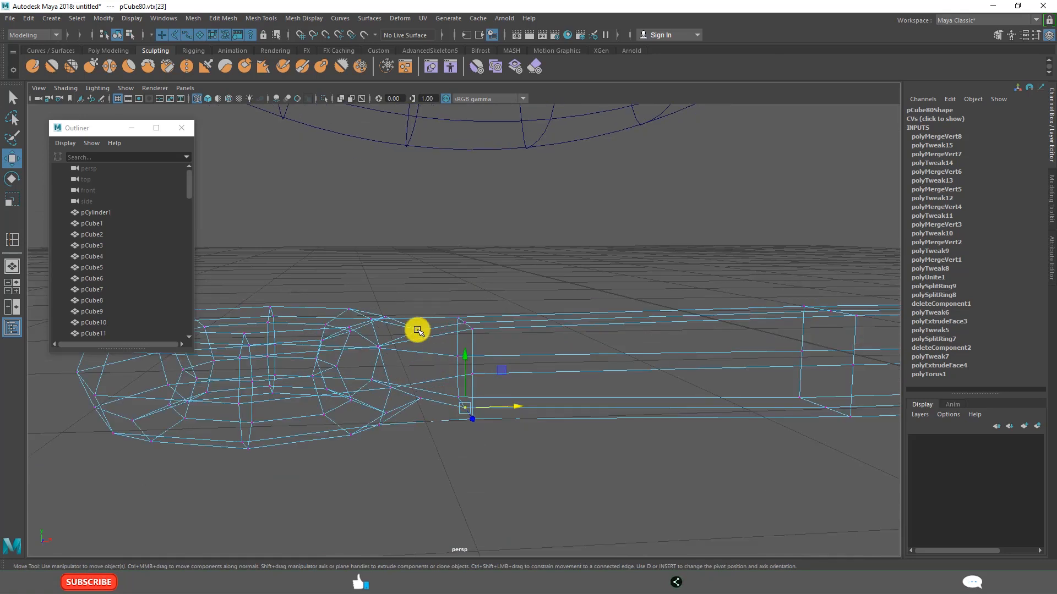
pyautogui.moveTo(419, 274); pyautogui.dragTo(421, 269)
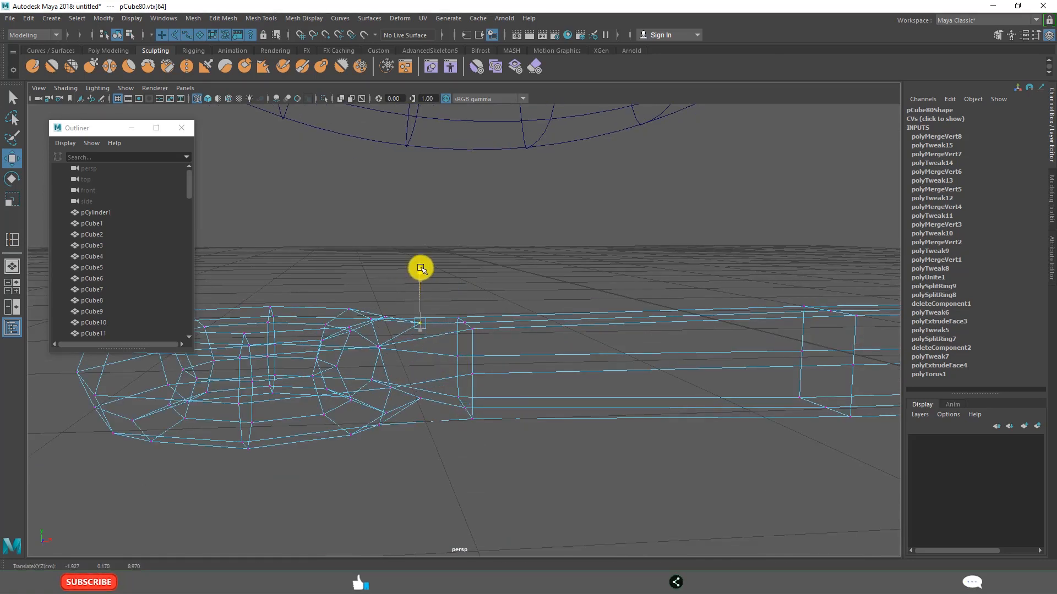
pyautogui.click(419, 398)
pyautogui.moveTo(417, 347); pyautogui.dragTo(420, 360, button='middle')
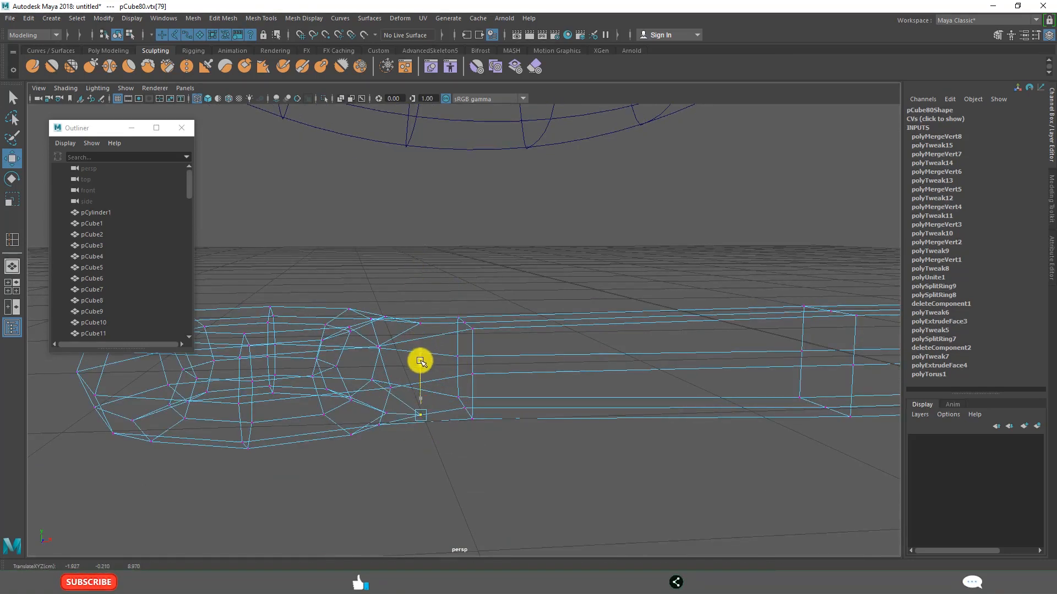
pyautogui.press('5')
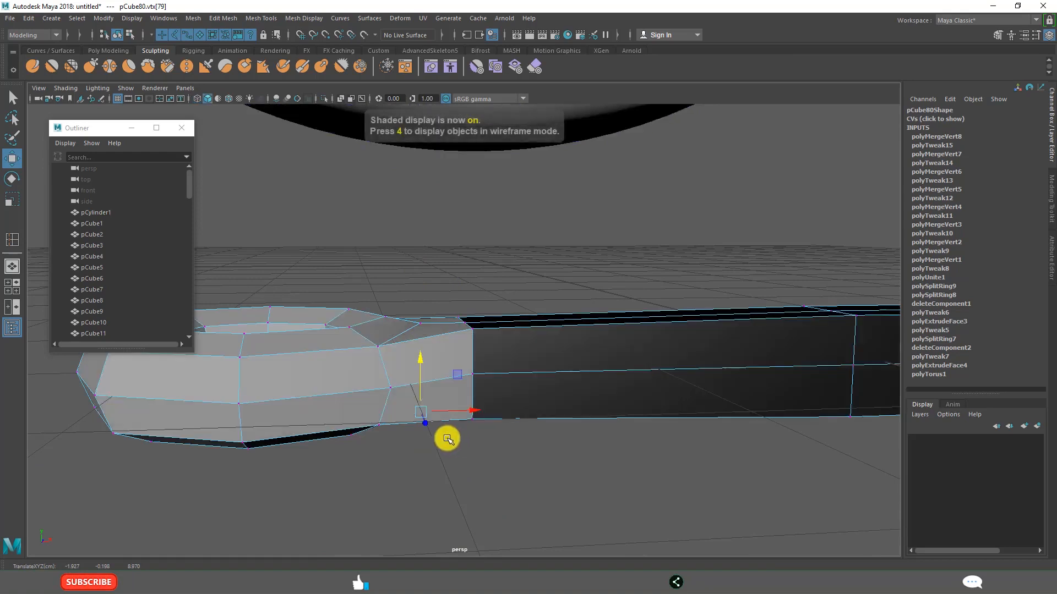
pyautogui.scroll(-3, 418, 432)
pyautogui.keyDown('alt'); pyautogui.moveTo(385, 424); pyautogui.dragTo(470, 328); pyautogui.keyUp('alt')
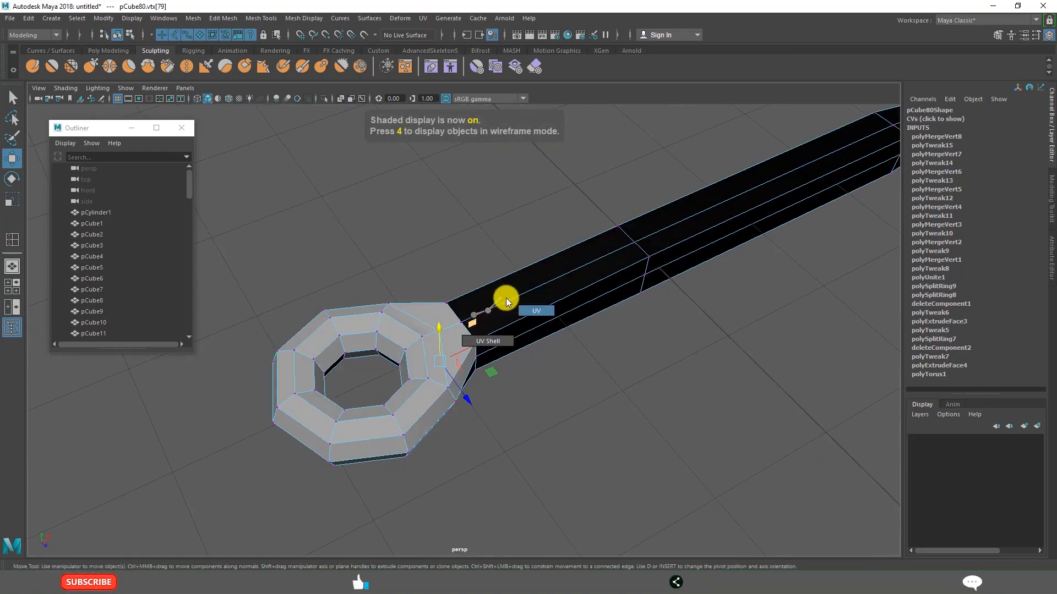
pyautogui.rightClick(484, 309)
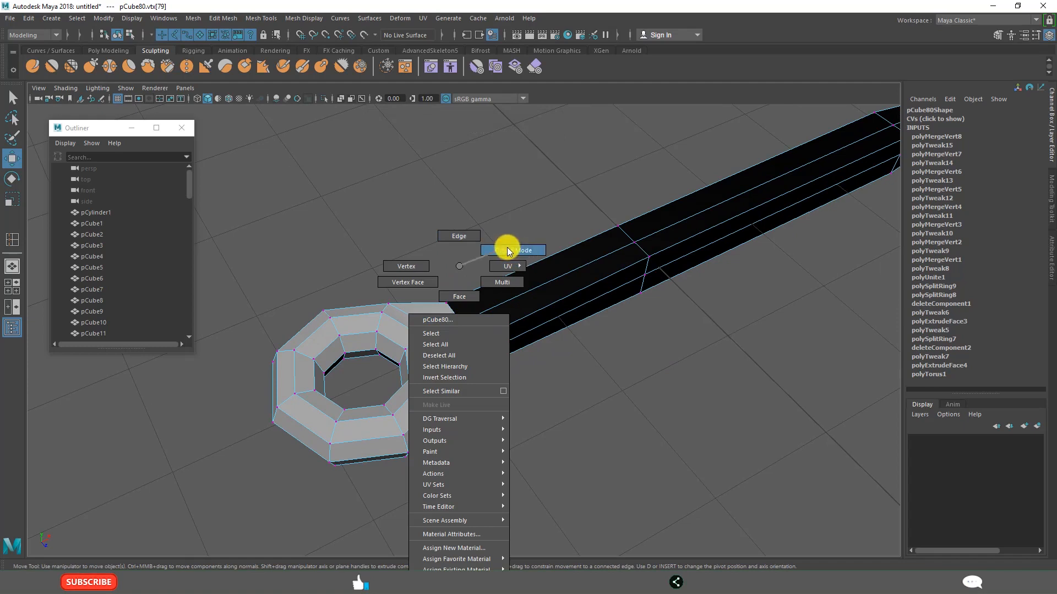
pyautogui.click(506, 252)
# Examine the joined ring and bar for a clean connection, with and without the mesh selected.
pyautogui.scroll(-3, 542, 436)
pyautogui.keyDown('alt'); pyautogui.moveTo(503, 408); pyautogui.dragTo(465, 338); pyautogui.keyUp('alt')
pyautogui.click(465, 337)
pyautogui.scroll(3, 500, 391)
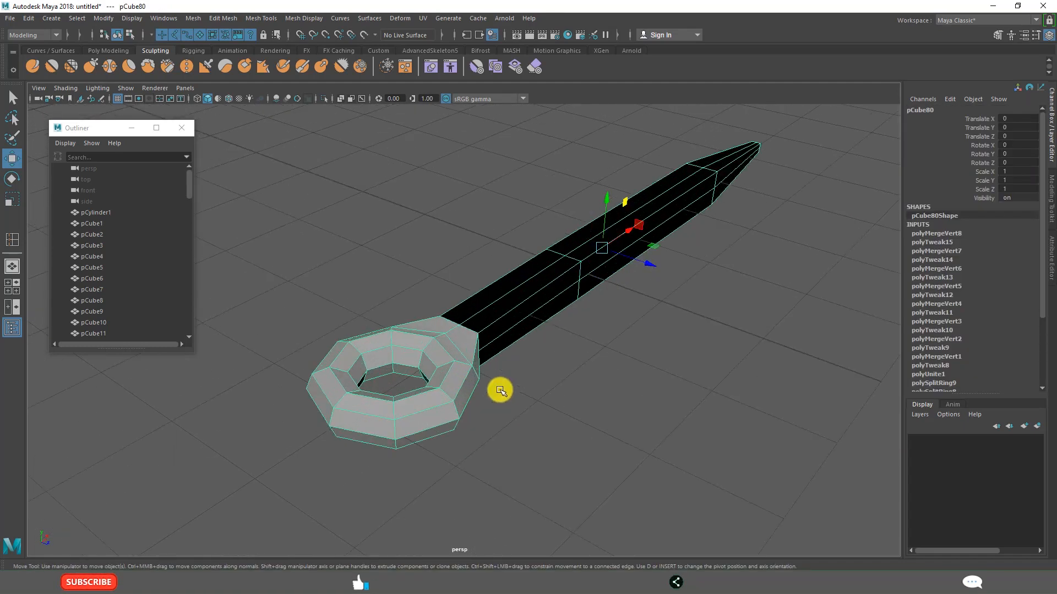
pyautogui.keyDown('alt'); pyautogui.moveTo(495, 403); pyautogui.dragTo(498, 420); pyautogui.keyUp('alt')
pyautogui.scroll(3, 512, 428)
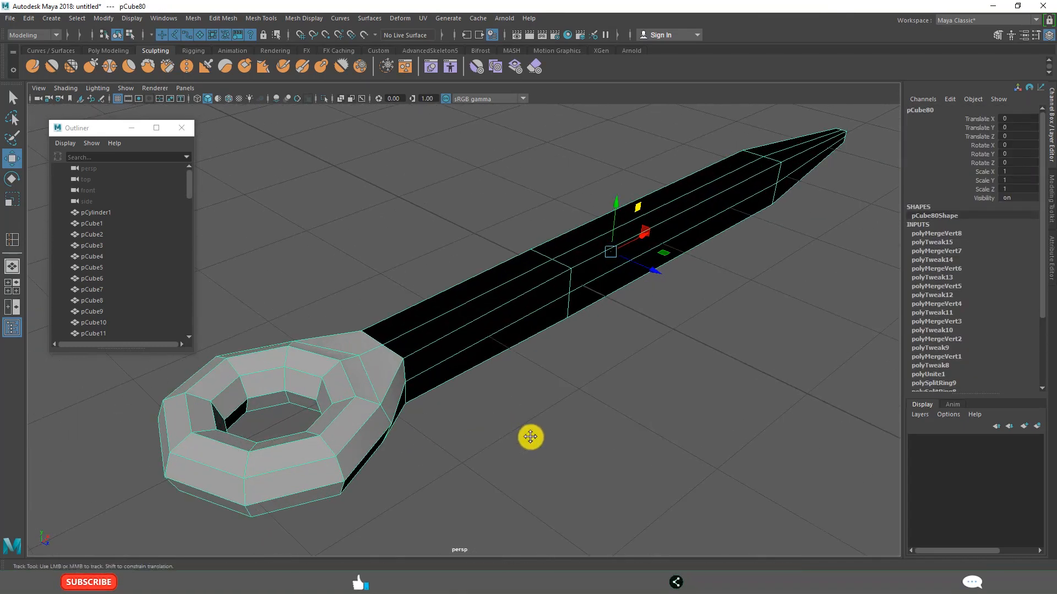
pyautogui.scroll(-3, 354, 440)
pyautogui.click(466, 431)
pyautogui.scroll(4, 455, 400)
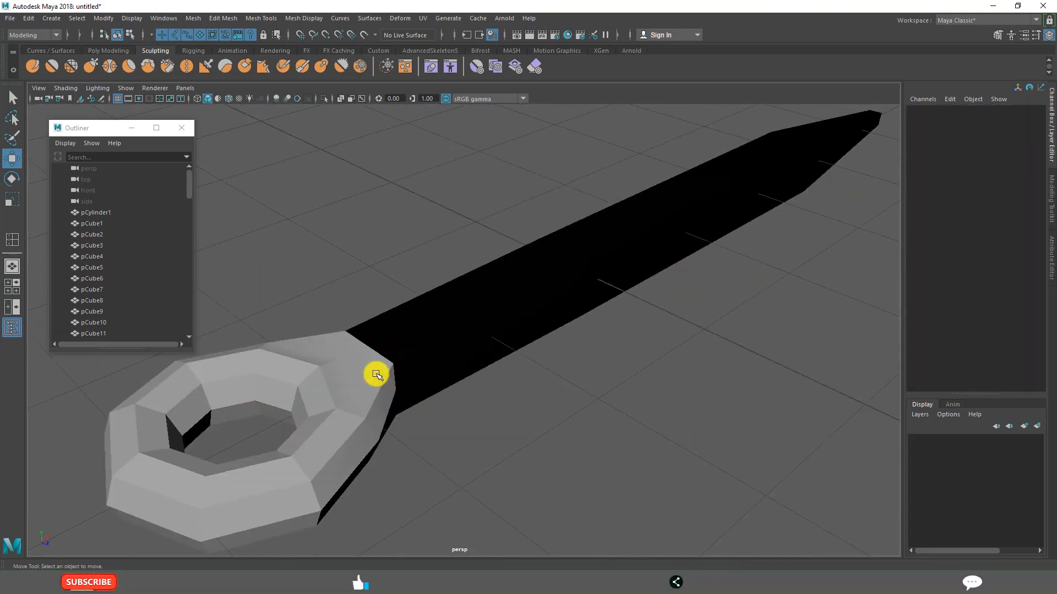
pyautogui.click(376, 374)
pyautogui.scroll(-2, 467, 478)
pyautogui.moveTo(444, 457)
pyautogui.keyDown('alt'); pyautogui.mouseDown()
pyautogui.moveTo(389, 448)
pyautogui.moveTo(450, 449)
pyautogui.mouseUp(); pyautogui.keyUp('alt')
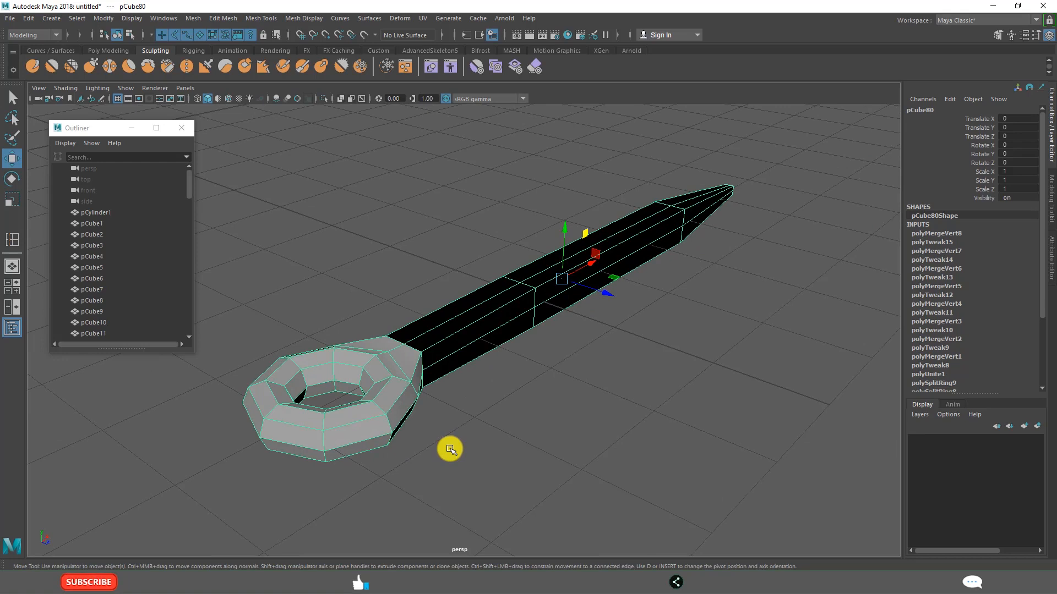
# Preview the whole clock hand in smooth mesh display.
pyautogui.press('3')
pyautogui.click(447, 448)
pyautogui.moveTo(446, 448)
pyautogui.keyDown('alt'); pyautogui.mouseDown()
pyautogui.moveTo(479, 441)
pyautogui.moveTo(456, 449)
pyautogui.mouseUp(); pyautogui.keyUp('alt')
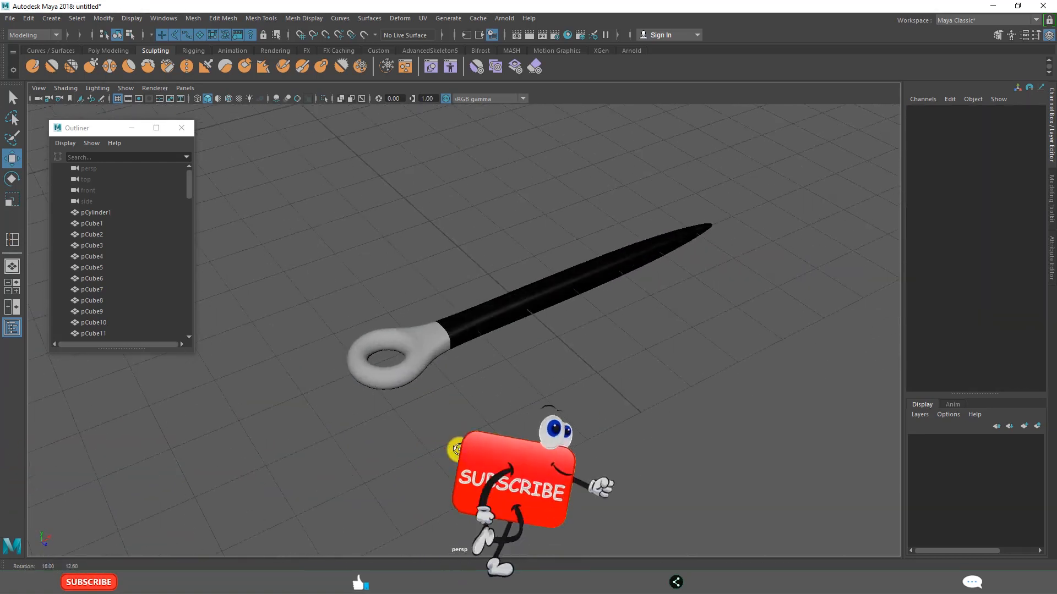
pyautogui.click(472, 312)
pyautogui.press('f')
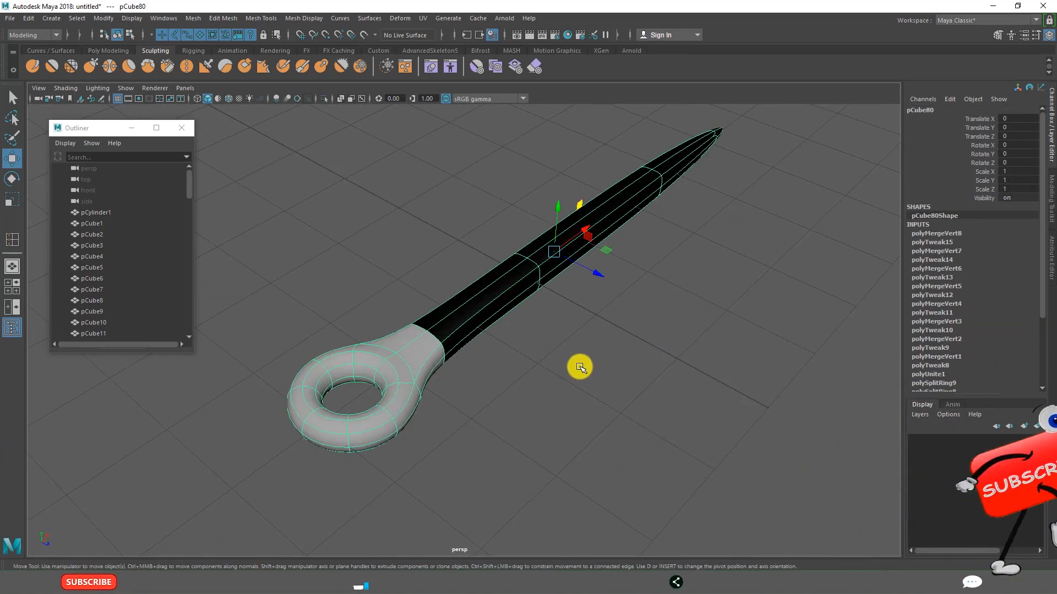
# Switch the hand back to unsmoothed display and insert an edge loop across the taper, close to the pointed tip.
pyautogui.press('1')
pyautogui.scroll(-3, 669, 298)
pyautogui.keyDown('alt'); pyautogui.moveTo(671, 297); pyautogui.dragTo(454, 421, button='middle'); pyautogui.keyUp('alt')
pyautogui.scroll(5, 452, 423)
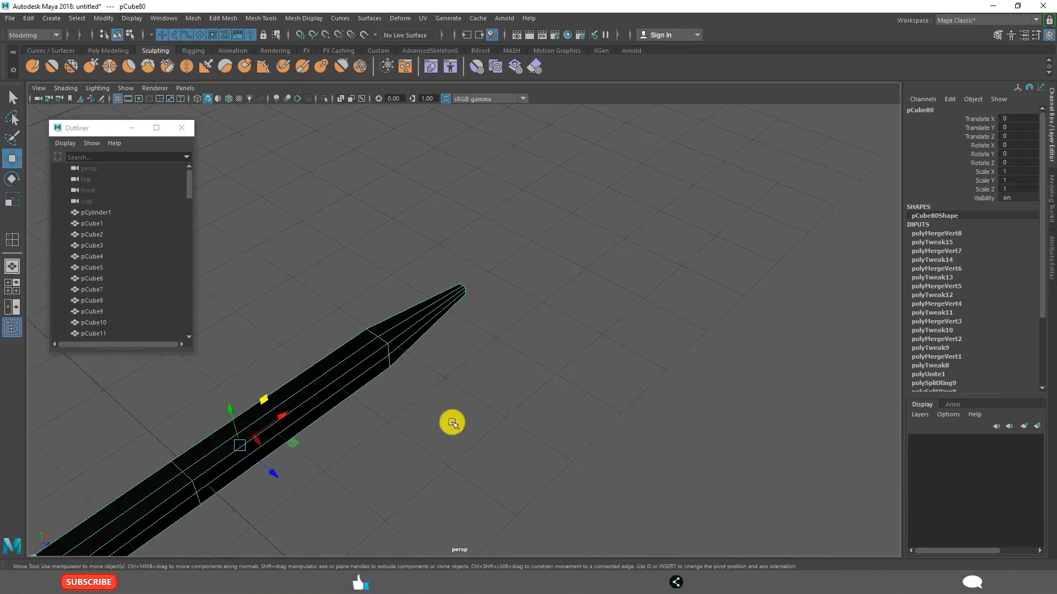
pyautogui.scroll(3, 472, 314)
pyautogui.click(259, 18)
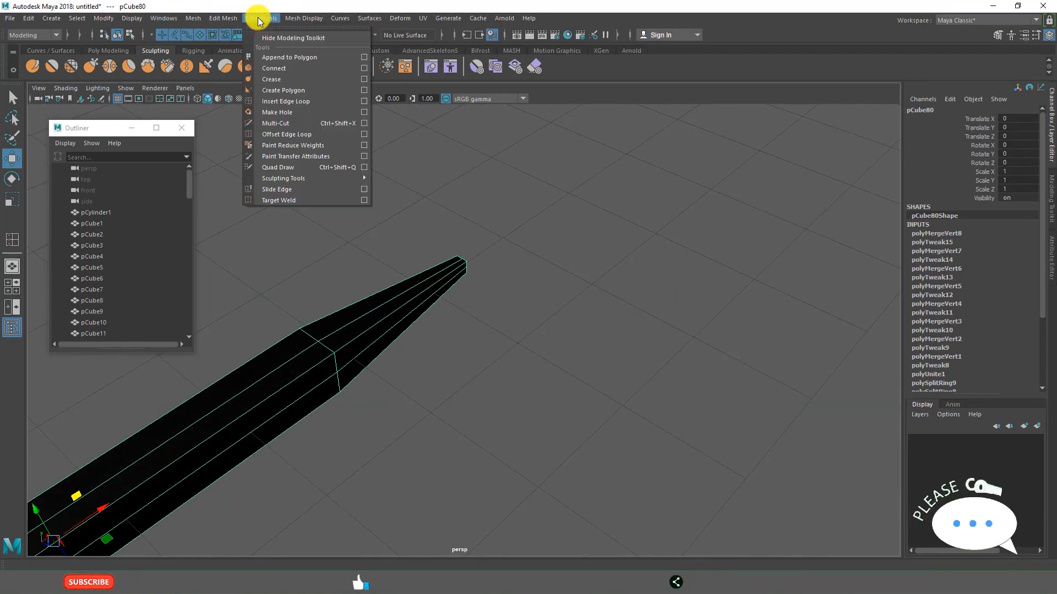
pyautogui.click(280, 101)
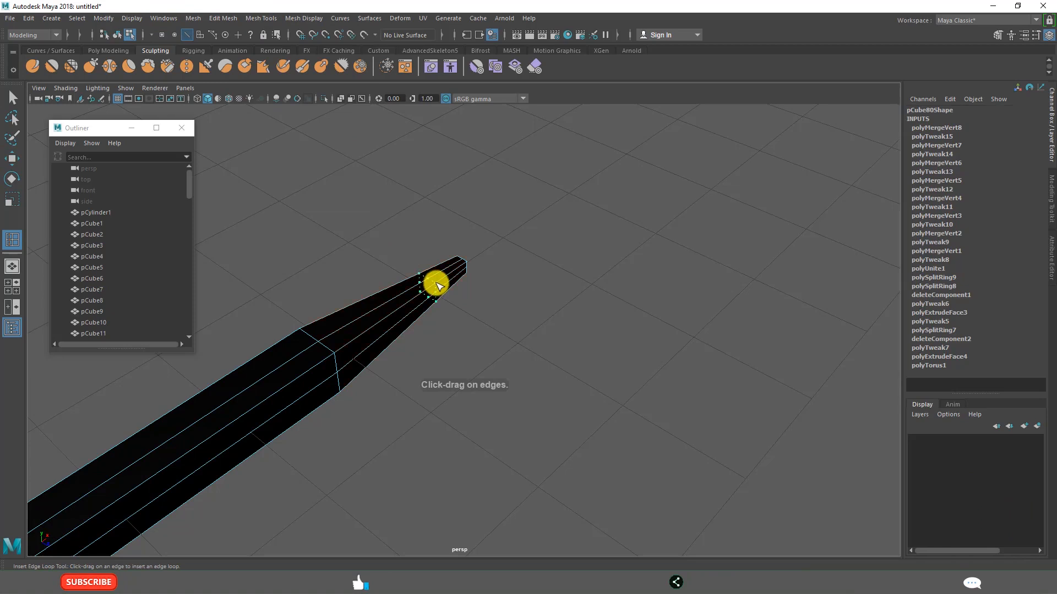
pyautogui.click(468, 269)
# Turn on smooth mesh preview for the clock hand and select the whole hand in object mode.
pyautogui.press('3')
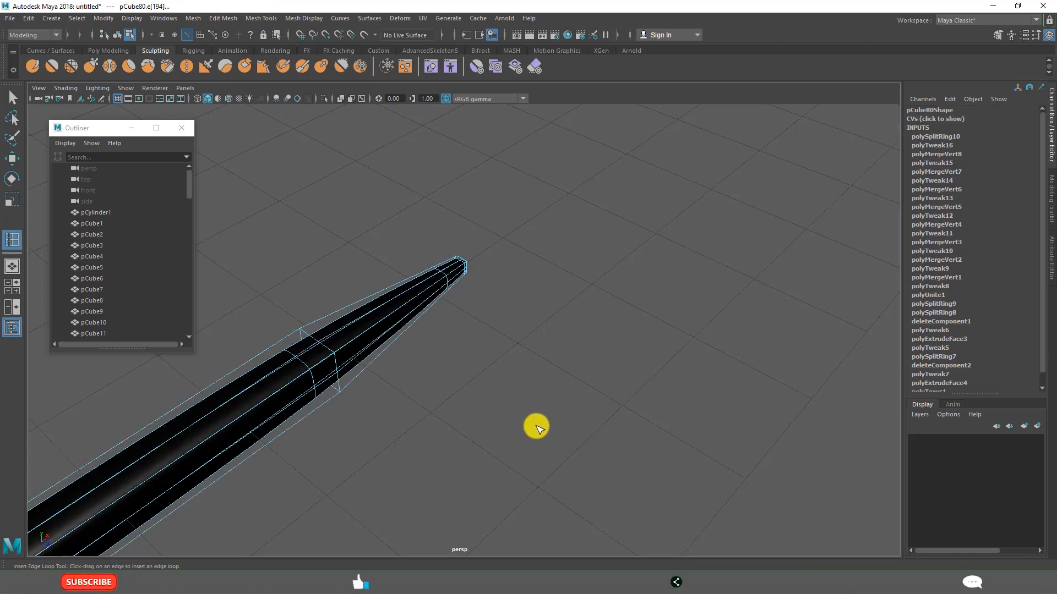
pyautogui.press('w')
pyautogui.click(462, 392)
pyautogui.moveTo(391, 266); pyautogui.dragTo(413, 302, button='right')
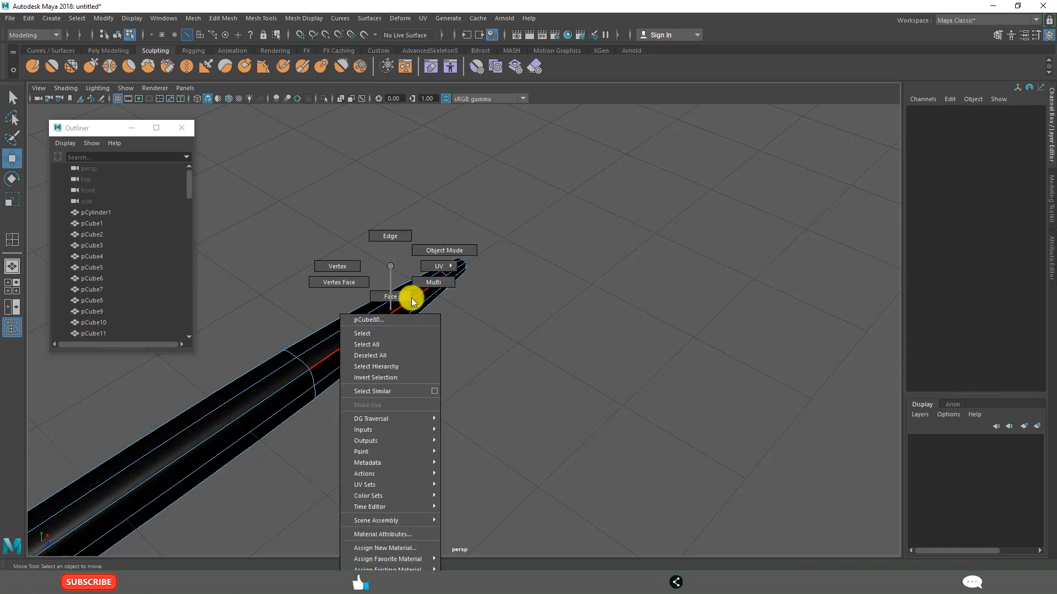
pyautogui.moveTo(444, 253); pyautogui.dragTo(444, 252, button='right')
pyautogui.click(500, 375)
pyautogui.keyDown('alt'); pyautogui.moveTo(489, 399); pyautogui.dragTo(382, 421, button='right'); pyautogui.keyUp('alt')
pyautogui.keyDown('alt'); pyautogui.moveTo(383, 418); pyautogui.dragTo(477, 352, button='middle'); pyautogui.keyUp('alt')
pyautogui.keyDown('alt'); pyautogui.moveTo(477, 351); pyautogui.dragTo(430, 373, button='right'); pyautogui.keyUp('alt')
pyautogui.click(429, 373)
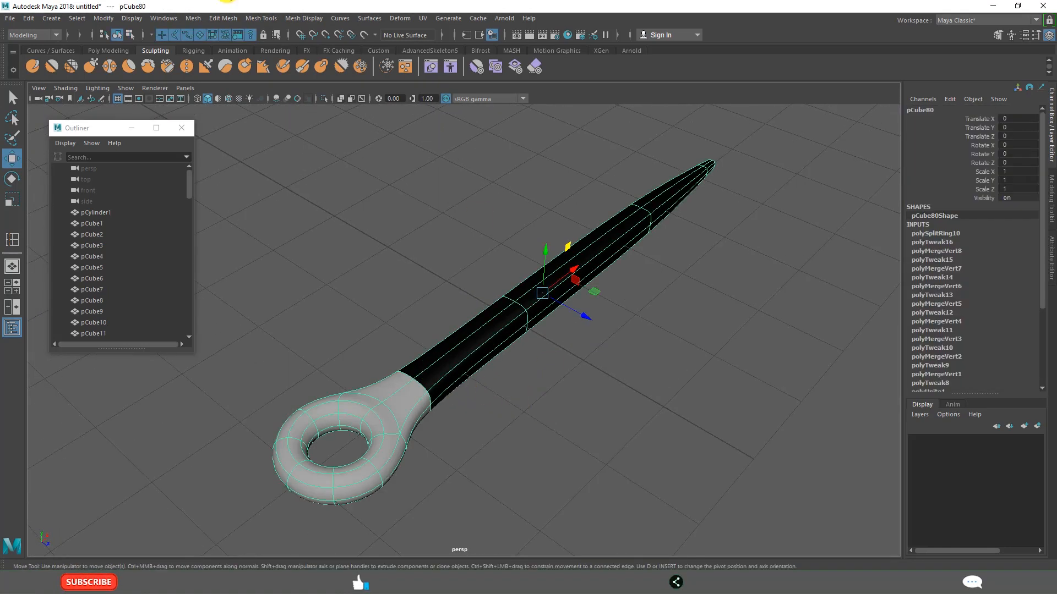
# Open the Hypershade material editor with the clock hand selected.
pyautogui.click(157, 20)
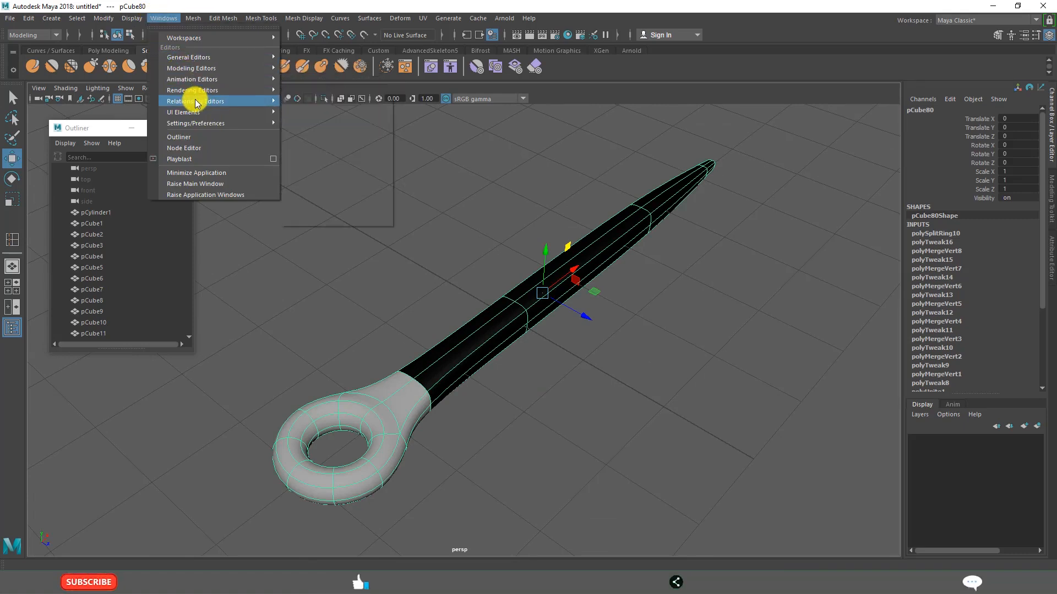
pyautogui.moveTo(189, 101)
pyautogui.moveTo(237, 91)
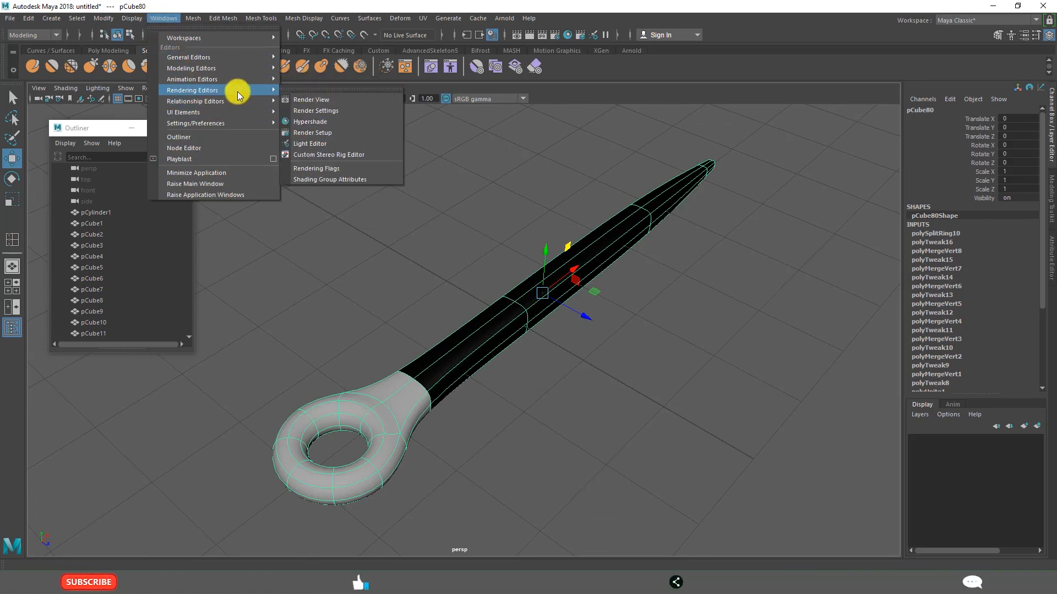
pyautogui.click(307, 122)
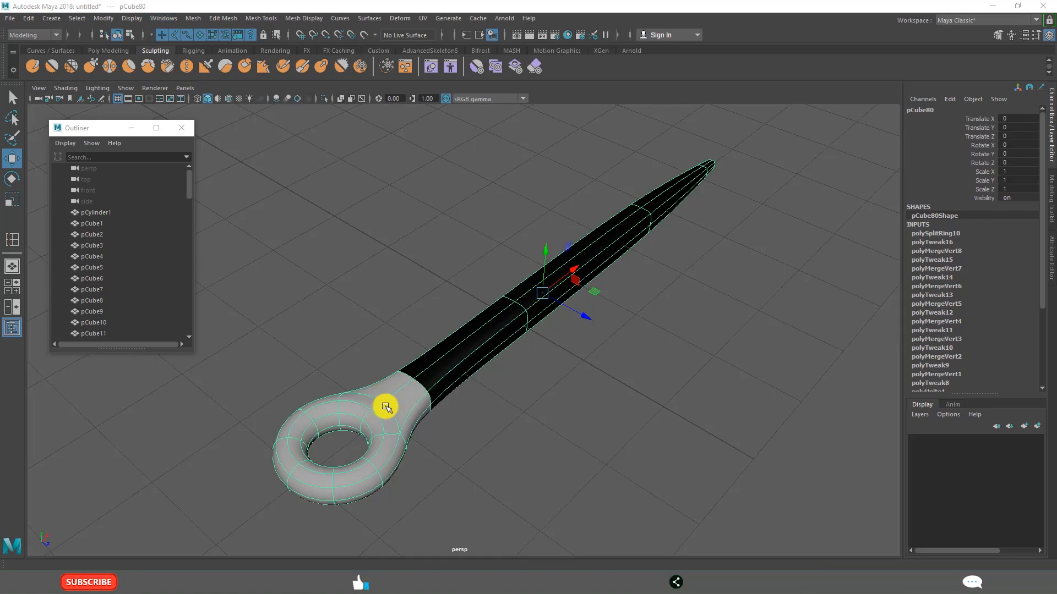
# Assign the blinn1 material to the whole clock hand, check the result and close the material editor.
pyautogui.moveTo(892, 130); pyautogui.dragTo(703, 66)
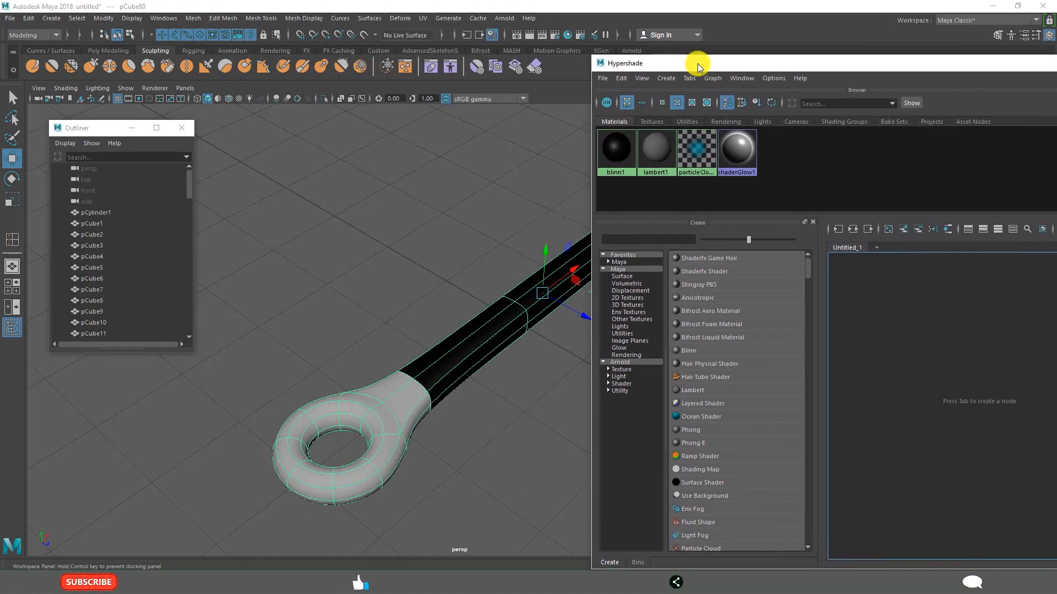
pyautogui.moveTo(619, 149); pyautogui.dragTo(622, 119, button='right')
pyautogui.click(423, 231)
pyautogui.scroll(-5, 427, 311)
pyautogui.keyDown('alt'); pyautogui.moveTo(427, 310); pyautogui.dragTo(344, 282, button='middle'); pyautogui.keyUp('alt')
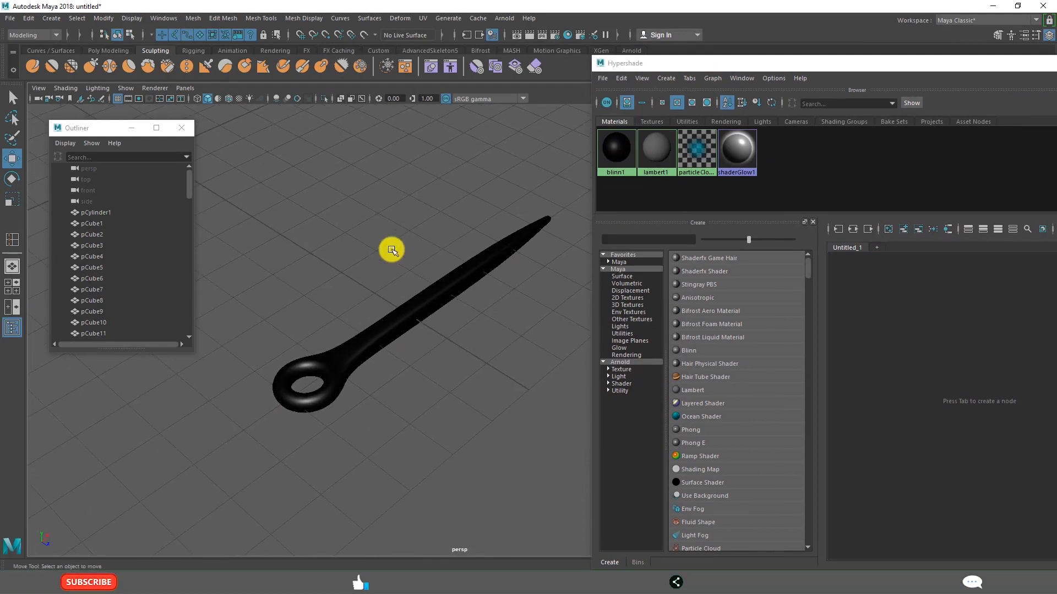
pyautogui.click(425, 299)
pyautogui.scroll(5, 502, 300)
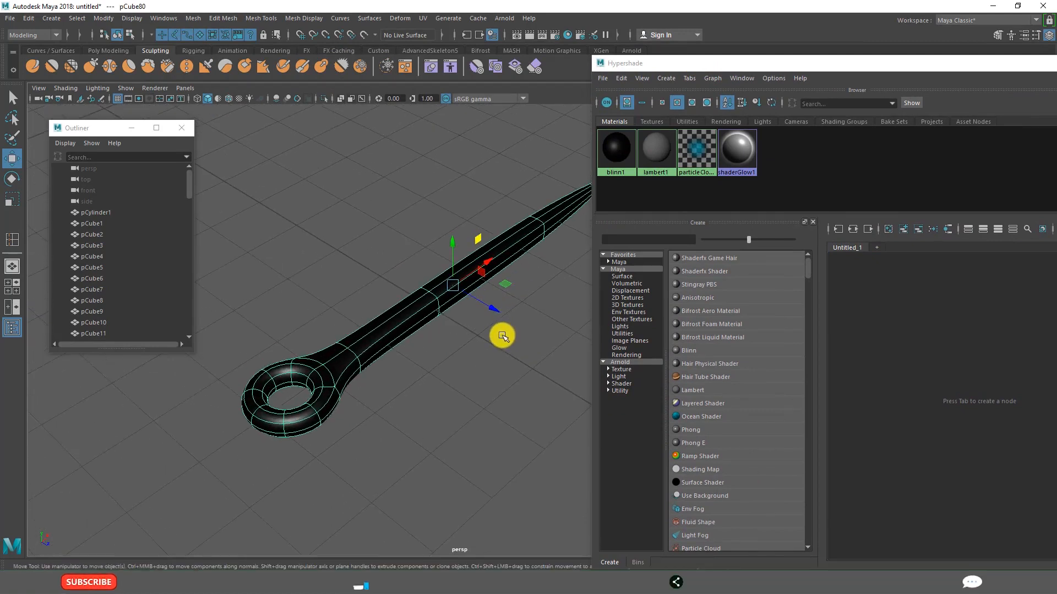
pyautogui.keyDown('alt'); pyautogui.moveTo(393, 353); pyautogui.dragTo(407, 393, button='middle'); pyautogui.keyUp('alt')
pyautogui.click(468, 428)
pyautogui.scroll(-4, 476, 407)
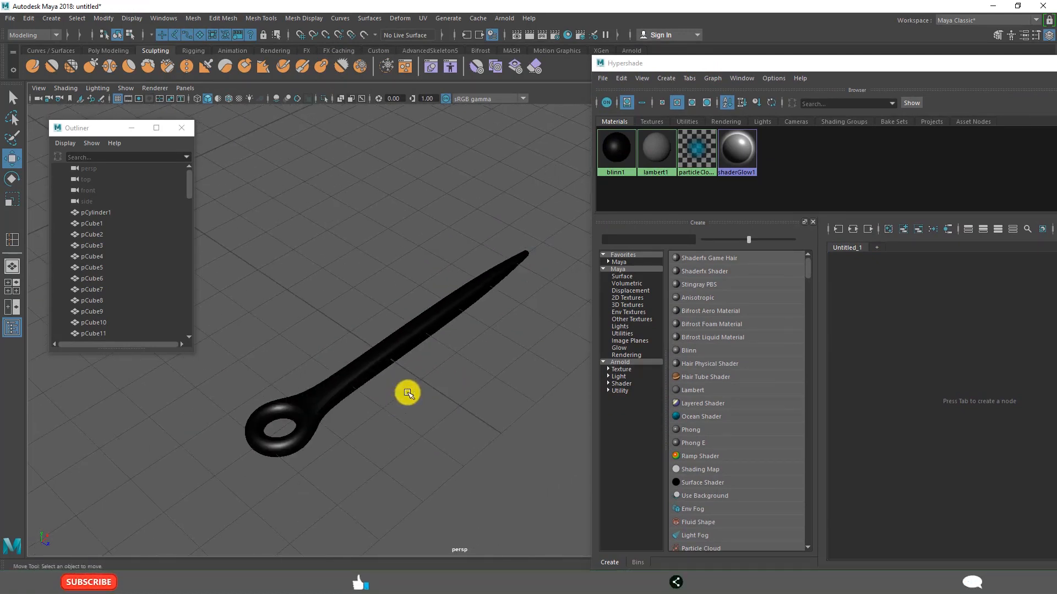
pyautogui.moveTo(903, 69); pyautogui.dragTo(472, 85)
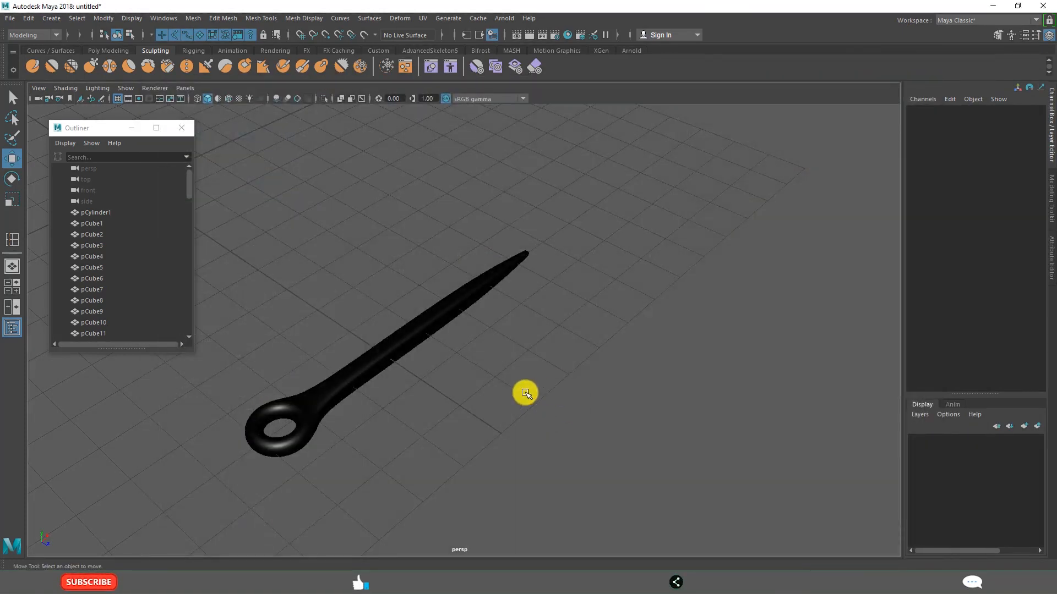
# Select the clock hand and insert an edge loop across its shaft near the start of the pointed taper.
pyautogui.scroll(-5, 523, 394)
pyautogui.keyDown('alt'); pyautogui.moveTo(494, 356); pyautogui.dragTo(566, 331, button='middle'); pyautogui.keyUp('alt')
pyautogui.scroll(4, 575, 345)
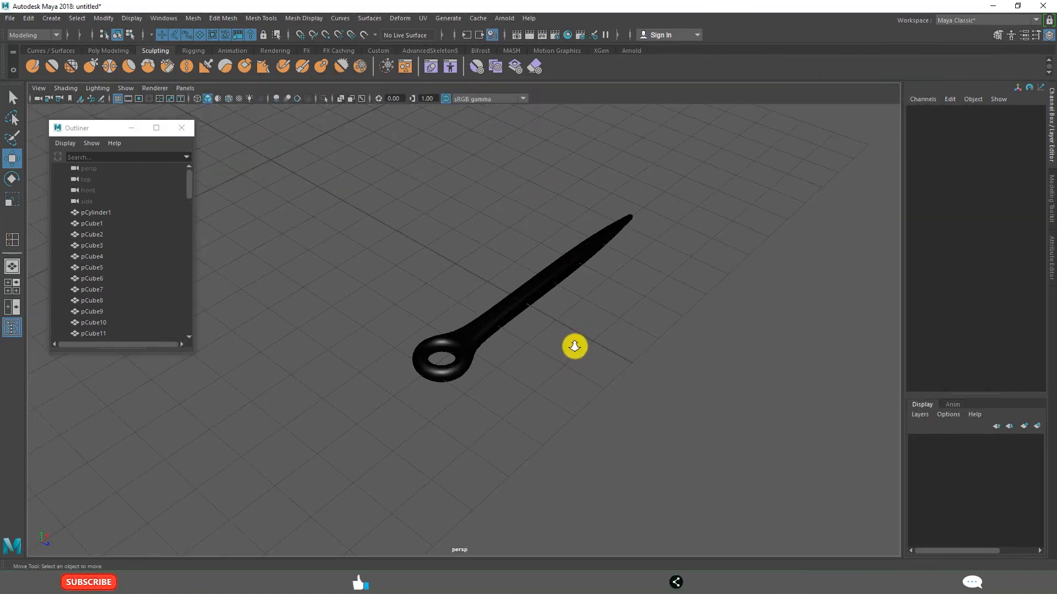
pyautogui.scroll(-3, 574, 346)
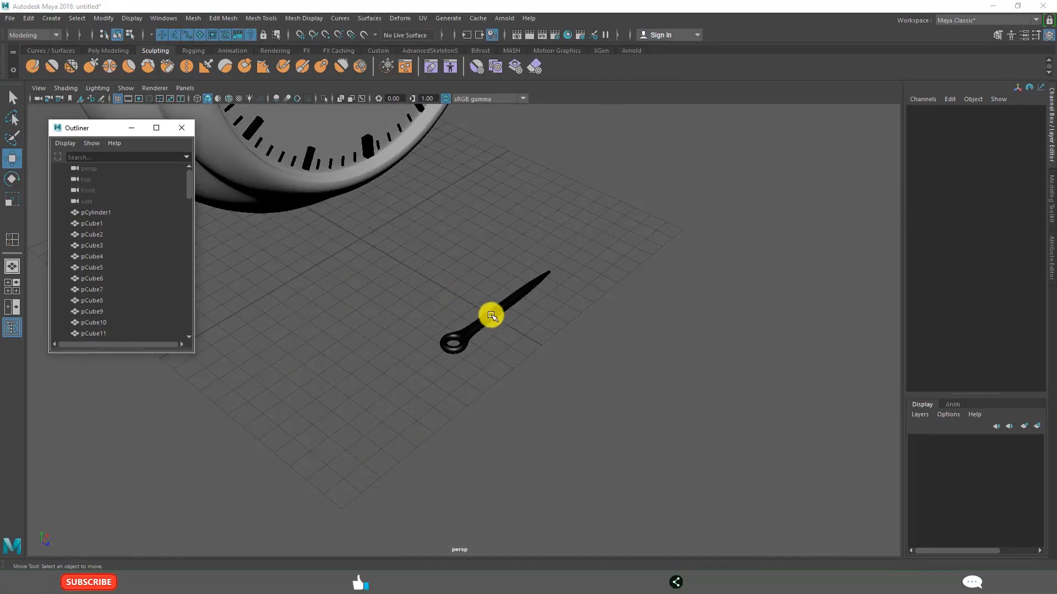
pyautogui.scroll(3, 491, 313)
pyautogui.click(540, 314)
pyautogui.keyDown('alt'); pyautogui.moveTo(578, 309); pyautogui.dragTo(454, 417, button='middle'); pyautogui.keyUp('alt')
pyautogui.scroll(3, 533, 392)
pyautogui.keyDown('alt'); pyautogui.moveTo(543, 387); pyautogui.dragTo(498, 391); pyautogui.keyUp('alt')
pyautogui.keyDown('alt'); pyautogui.moveTo(556, 358); pyautogui.dragTo(385, 344, button='middle'); pyautogui.keyUp('alt')
pyautogui.scroll(2, 479, 345)
pyautogui.scroll(2, 480, 346)
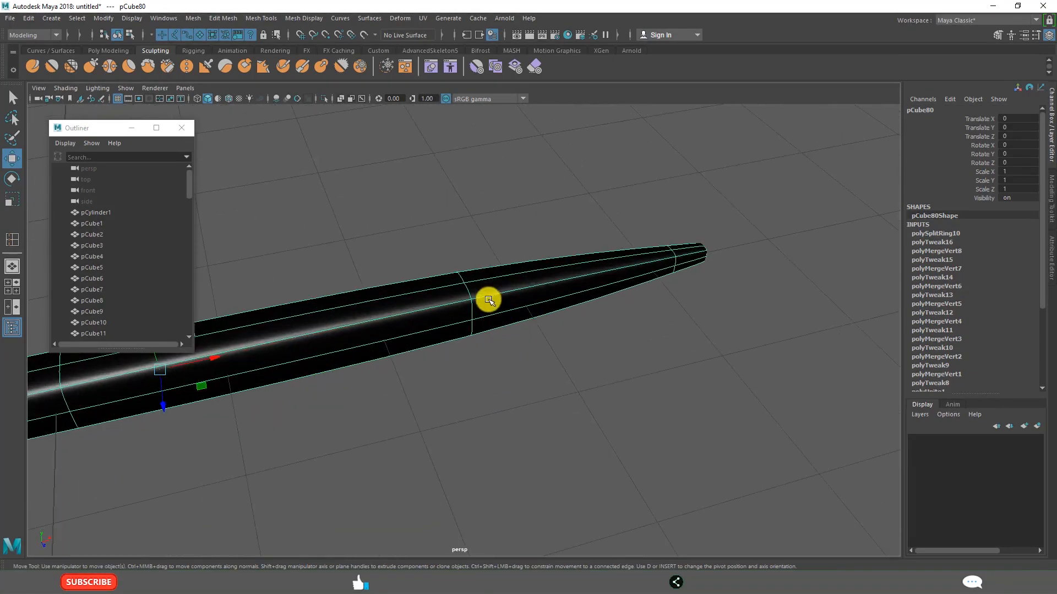
pyautogui.moveTo(489, 298); pyautogui.dragTo(527, 253, button='right')
pyautogui.click(261, 18)
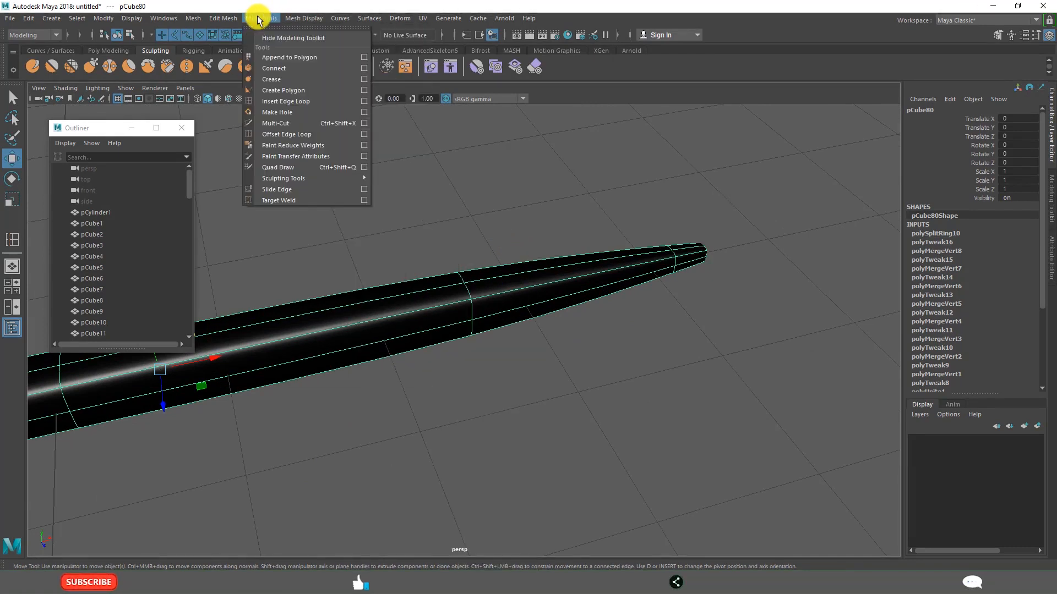
pyautogui.click(282, 101)
pyautogui.moveTo(440, 286); pyautogui.dragTo(464, 285)
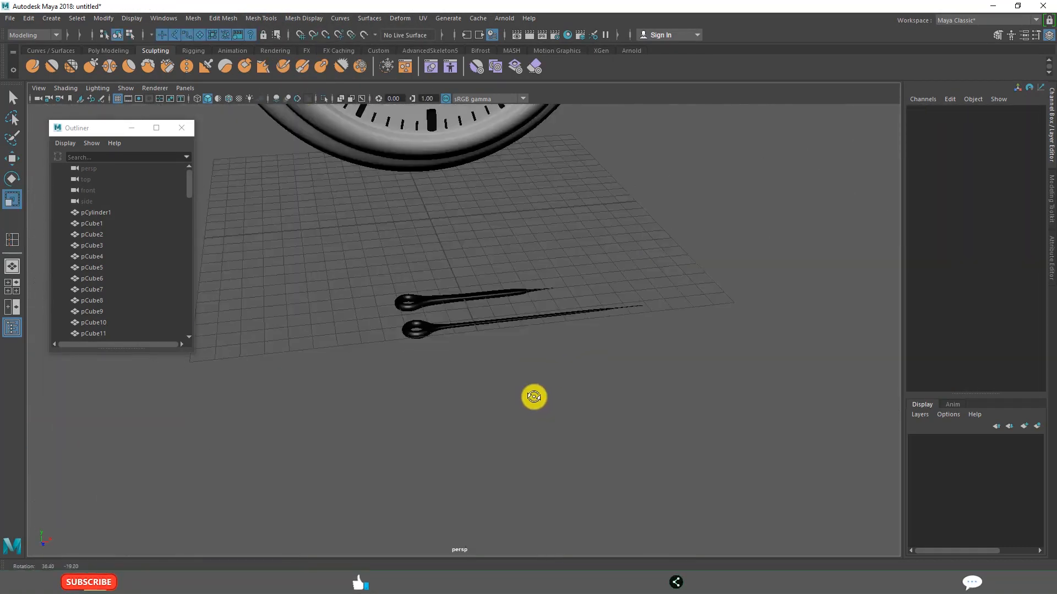
# Lengthen the shorter hand by moving its outer shaft and tip vertices away from the ring, and return to object mode.
pyautogui.keyDown('alt'); pyautogui.moveTo(534, 396); pyautogui.dragTo(554, 442); pyautogui.keyUp('alt')
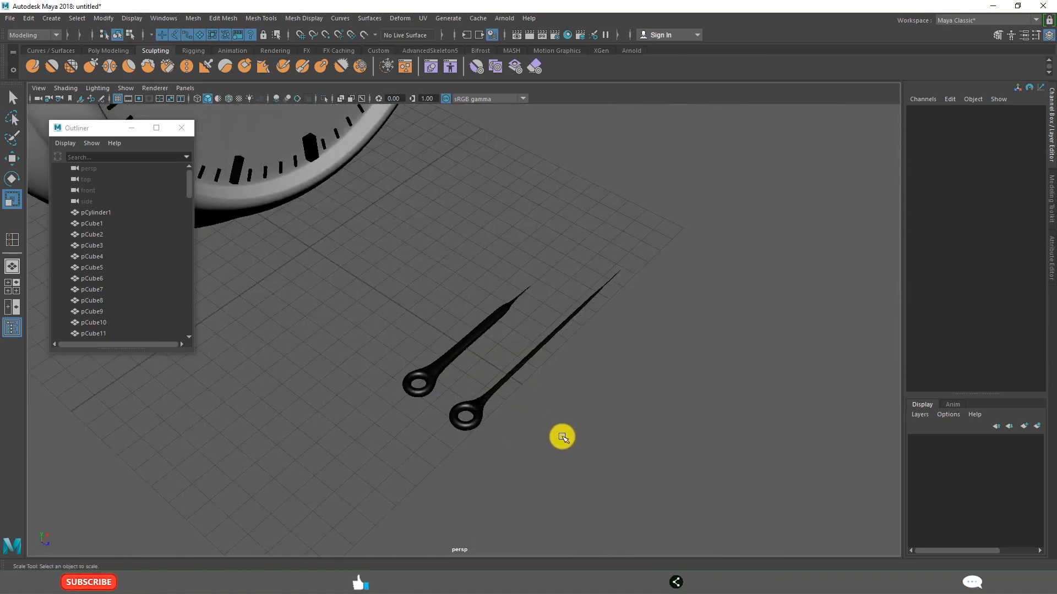
pyautogui.keyDown('alt'); pyautogui.moveTo(562, 437); pyautogui.dragTo(681, 400, button='right'); pyautogui.keyUp('alt')
pyautogui.click(611, 337)
pyautogui.press('f')
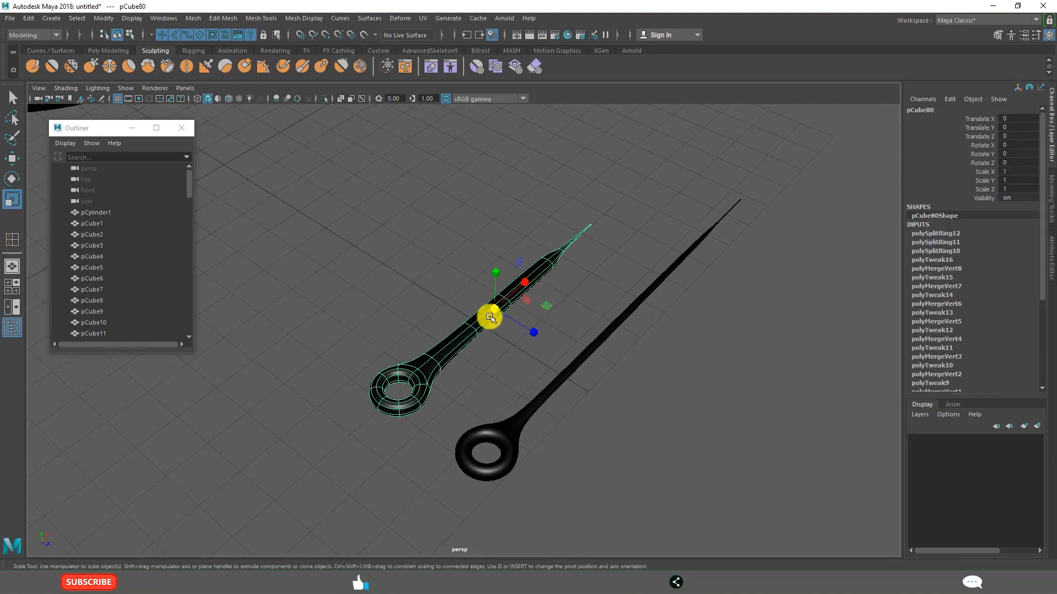
pyautogui.moveTo(524, 284); pyautogui.dragTo(525, 283, button='middle')
pyautogui.moveTo(488, 321); pyautogui.dragTo(486, 248, button='right')
pyautogui.keyDown('alt'); pyautogui.moveTo(601, 358); pyautogui.dragTo(751, 424); pyautogui.keyUp('alt')
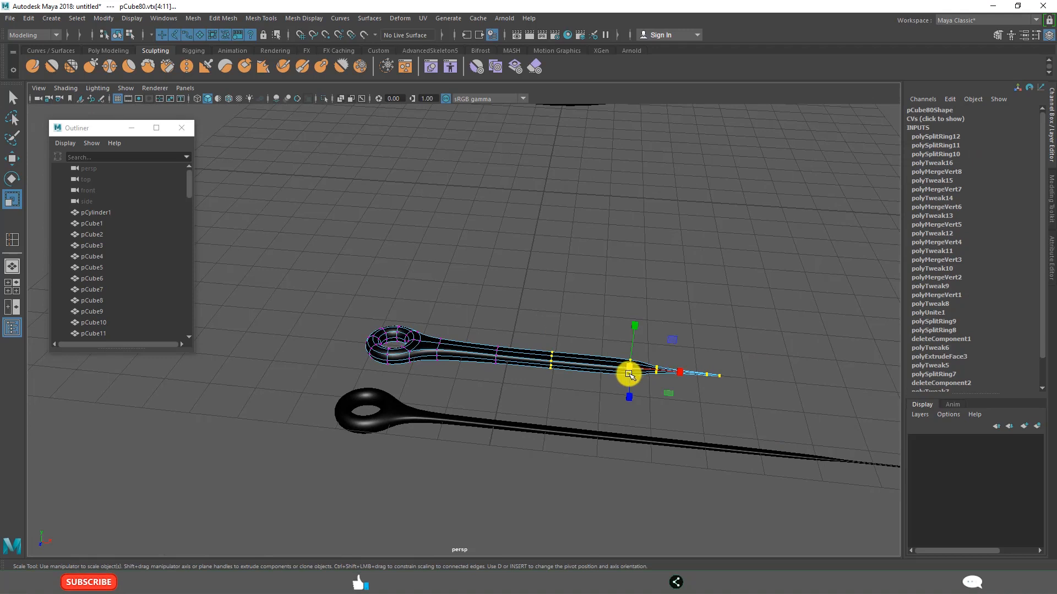
pyautogui.press('w')
pyautogui.moveTo(669, 371); pyautogui.dragTo(704, 377)
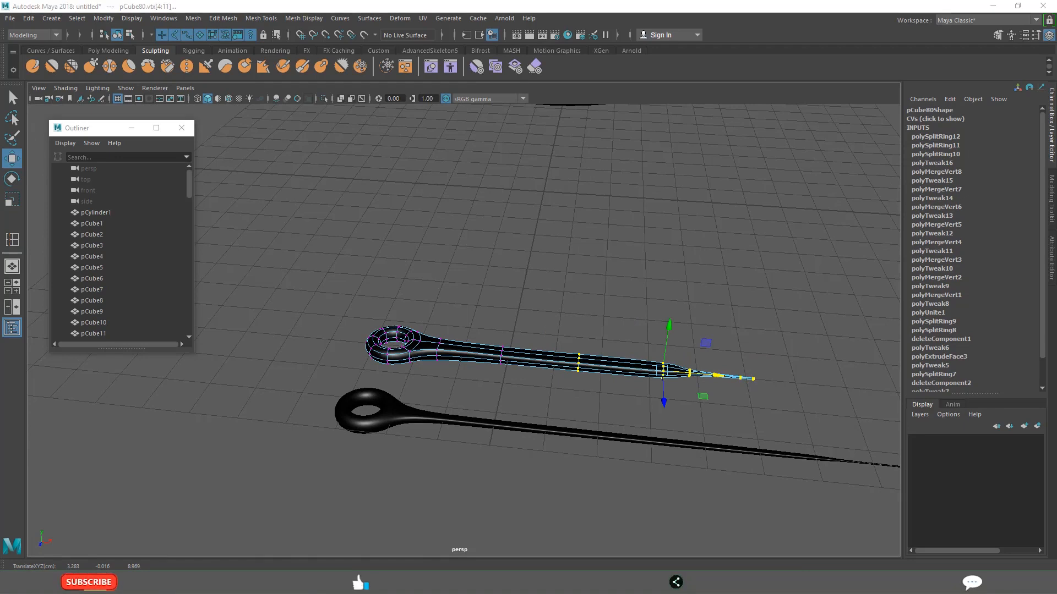
pyautogui.scroll(-3, 628, 306)
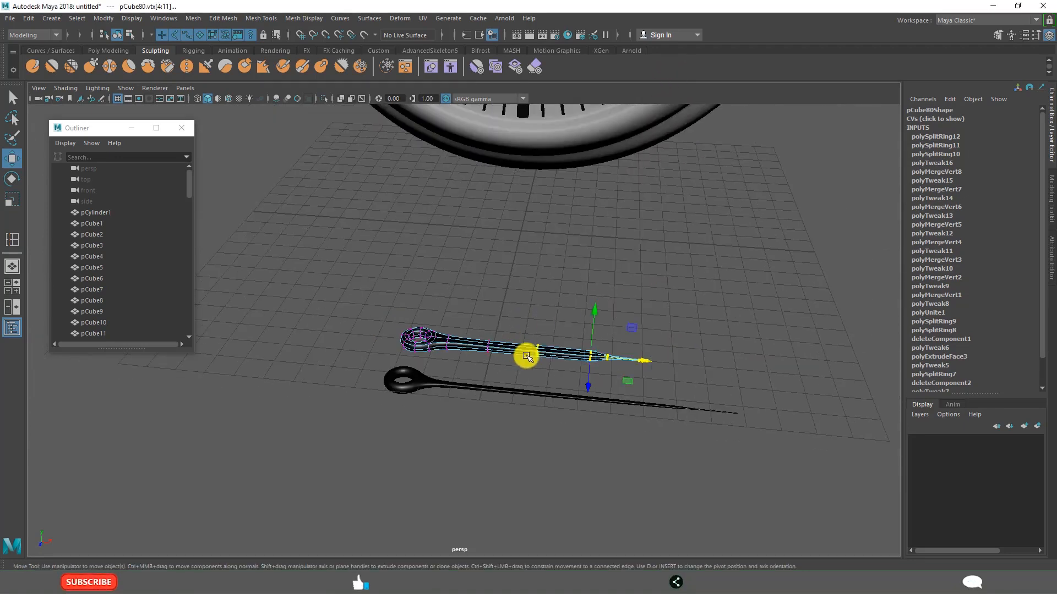
pyautogui.rightClick(537, 265)
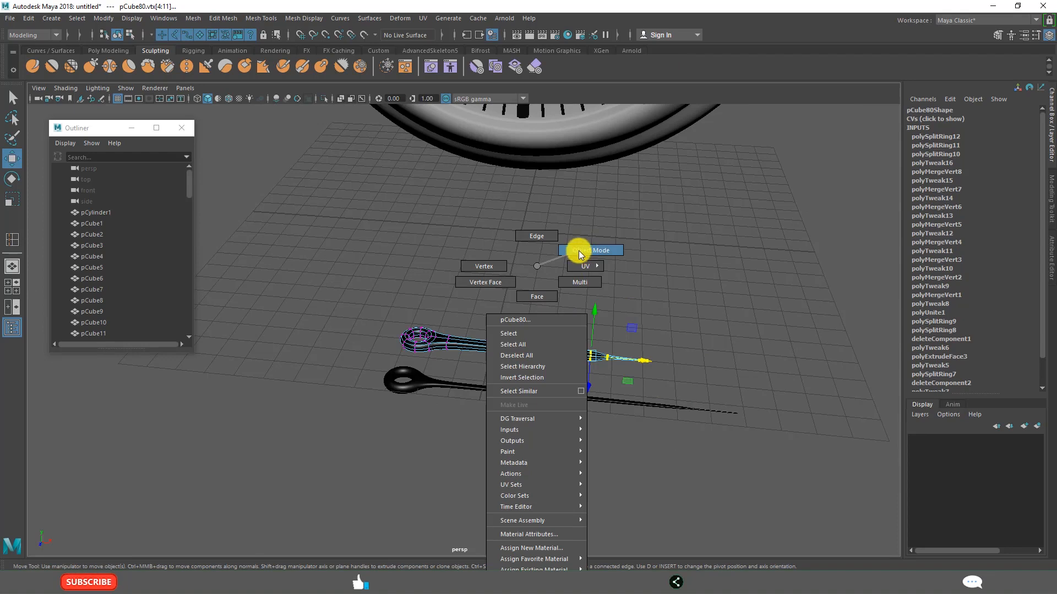
pyautogui.moveTo(579, 251); pyautogui.dragTo(581, 252, button='right')
pyautogui.click(589, 371)
# Duplicate the shorter hand and move the copy beside it to Translate Z -2.272.
pyautogui.scroll(-4, 529, 344)
pyautogui.keyDown('alt'); pyautogui.moveTo(529, 344); pyautogui.dragTo(577, 360); pyautogui.keyUp('alt')
pyautogui.keyDown('alt'); pyautogui.moveTo(424, 338); pyautogui.dragTo(473, 296, button='middle'); pyautogui.keyUp('alt')
pyautogui.scroll(5, 472, 297)
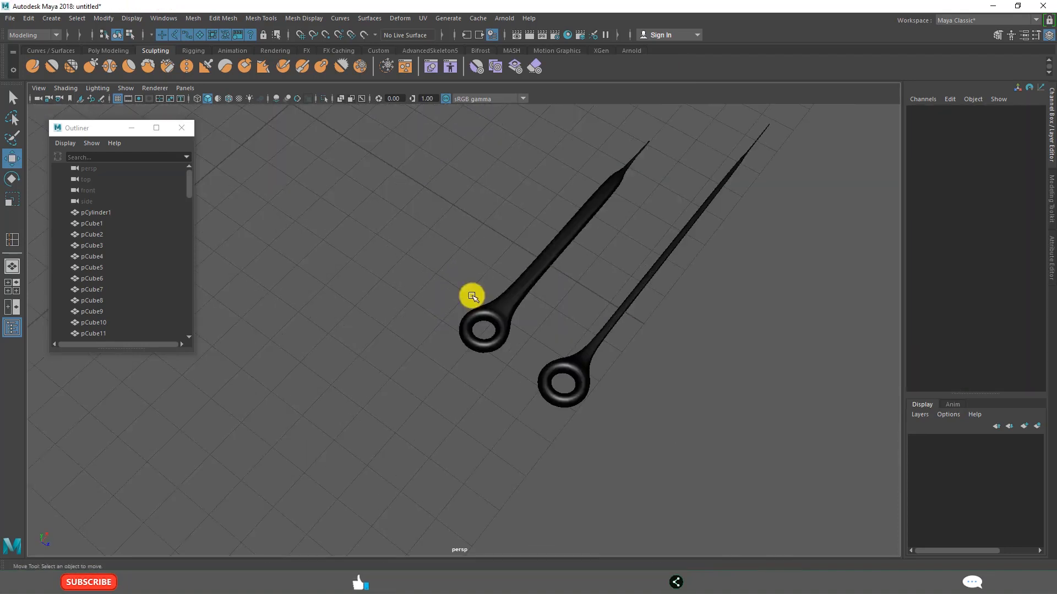
pyautogui.click(536, 292)
pyautogui.scroll(3, 671, 301)
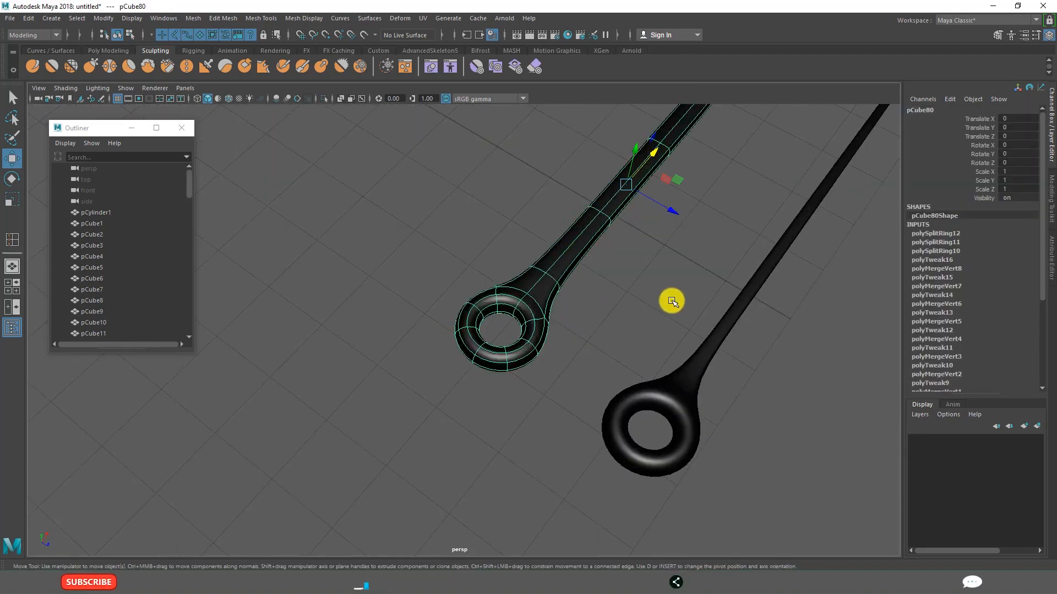
pyautogui.hotkey('ctrl', 'd')
pyautogui.moveTo(679, 208); pyautogui.dragTo(550, 260)
pyautogui.scroll(-3, 548, 251)
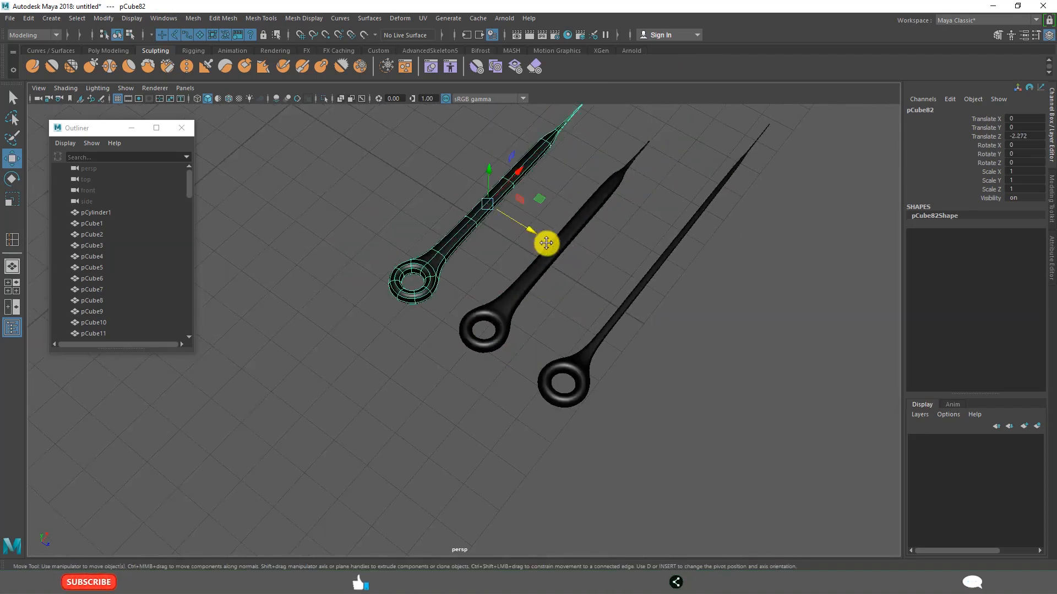
pyautogui.scroll(3, 546, 242)
pyautogui.press('r')
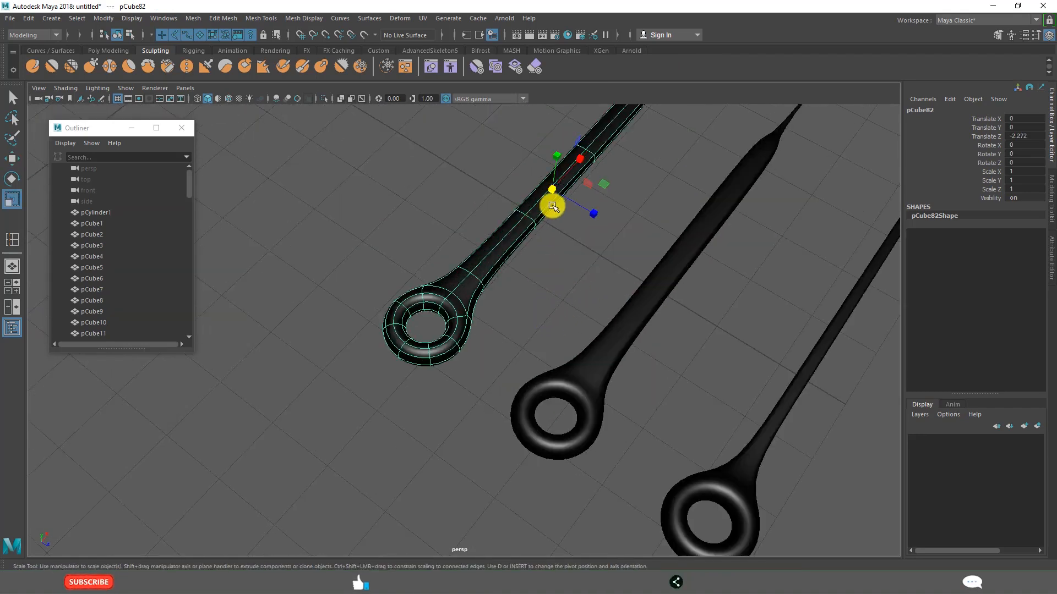
pyautogui.moveTo(552, 186); pyautogui.dragTo(555, 186)
pyautogui.hotkey('ctrl', 'z')
# Shorten the duplicated hand by scaling its shaft and tip vertices along the length and moving them towards the ring.
pyautogui.scroll(-4, 570, 301)
pyautogui.keyDown('alt'); pyautogui.moveTo(572, 256); pyautogui.dragTo(538, 312, button='middle'); pyautogui.keyUp('alt')
pyautogui.scroll(3, 534, 318)
pyautogui.keyDown('alt'); pyautogui.moveTo(533, 319); pyautogui.dragTo(502, 317); pyautogui.keyUp('alt')
pyautogui.moveTo(545, 266); pyautogui.dragTo(490, 268, button='right')
pyautogui.scroll(-3, 637, 357)
pyautogui.keyDown('alt'); pyautogui.moveTo(639, 358); pyautogui.dragTo(533, 364); pyautogui.keyUp('alt')
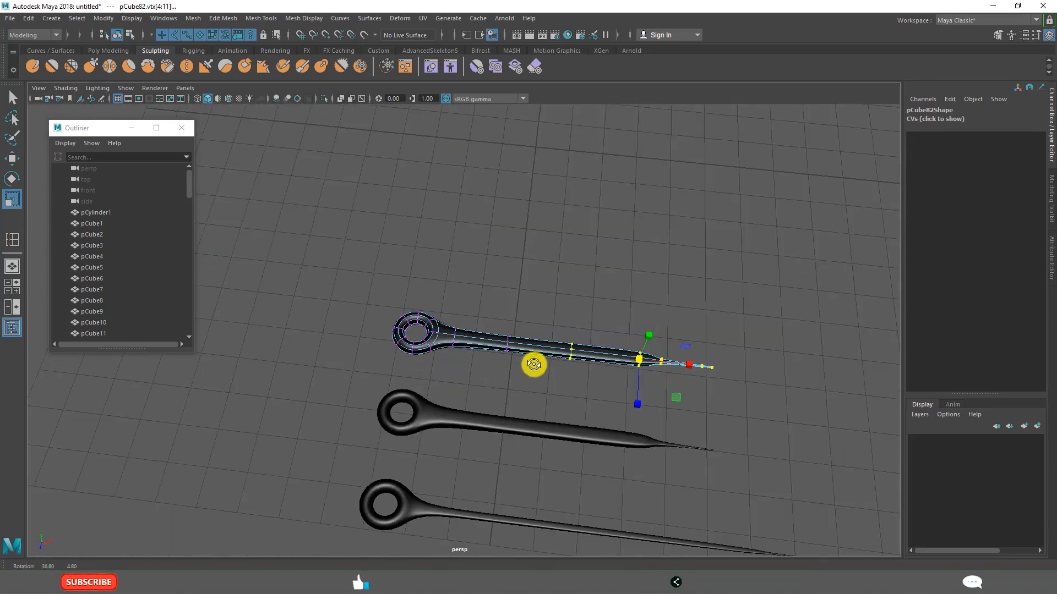
pyautogui.click(630, 323)
pyautogui.keyDown('alt'); pyautogui.moveTo(629, 323); pyautogui.dragTo(544, 261, button='middle'); pyautogui.keyUp('alt')
pyautogui.keyDown('alt'); pyautogui.moveTo(543, 260); pyautogui.dragTo(455, 295); pyautogui.keyUp('alt')
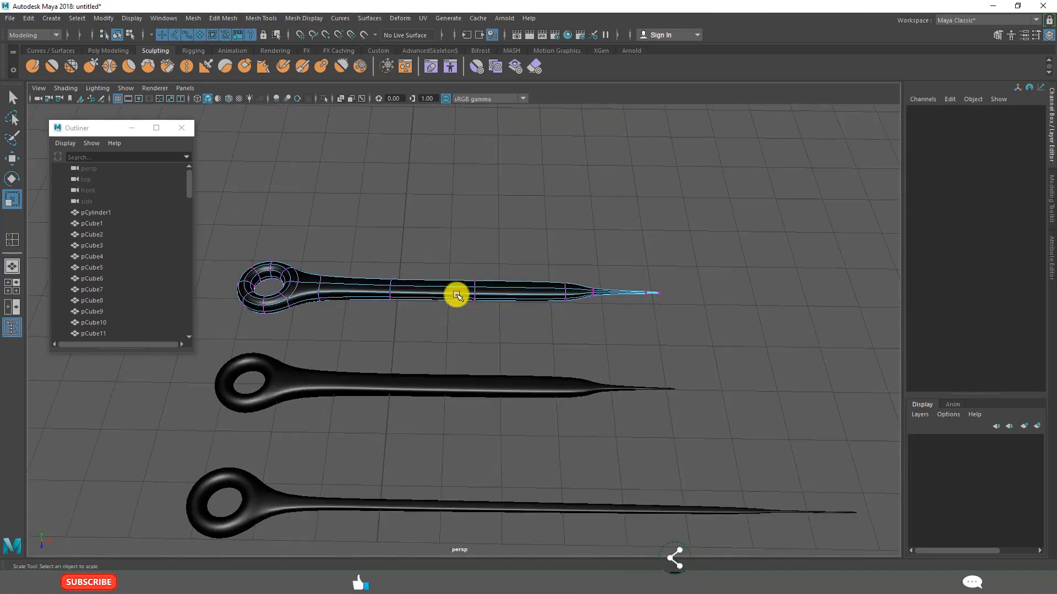
pyautogui.moveTo(356, 246); pyautogui.dragTo(714, 344)
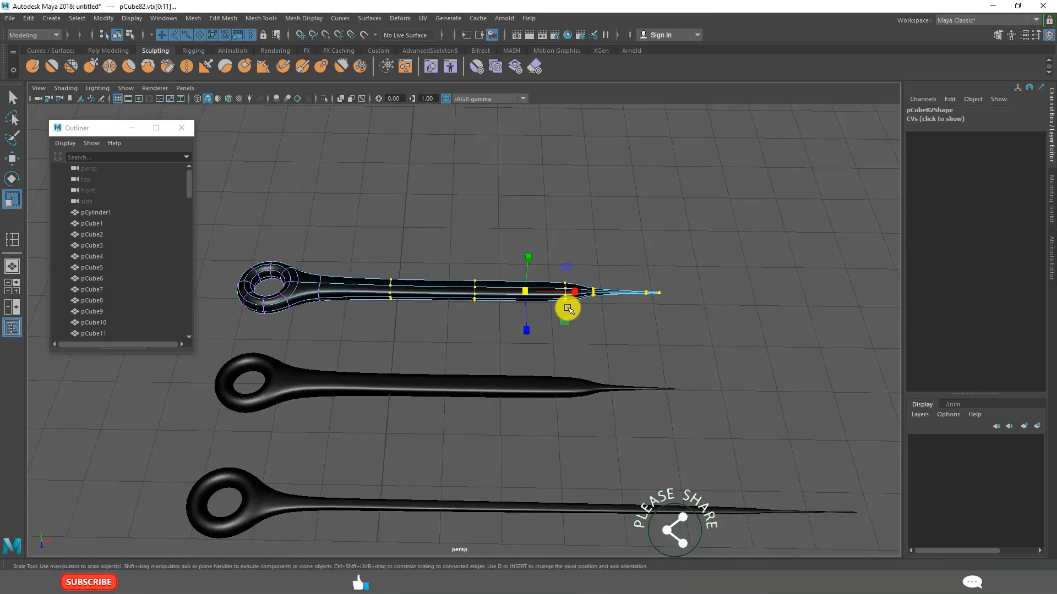
pyautogui.moveTo(578, 294); pyautogui.dragTo(491, 288)
pyautogui.press('w')
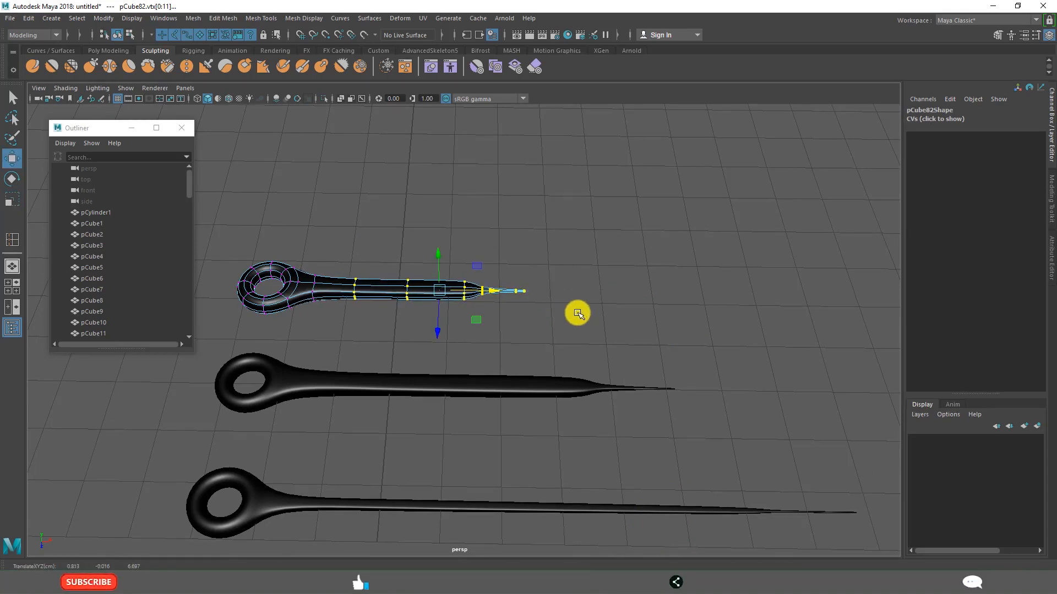
pyautogui.click(568, 341)
# Move the duplicated hand's two mid-shaft vertex rows and its tip vertices closer to the ring, and return to object mode.
pyautogui.scroll(-4, 560, 343)
pyautogui.keyDown('alt'); pyautogui.moveTo(525, 319); pyautogui.dragTo(599, 315, button='middle'); pyautogui.keyUp('alt')
pyautogui.scroll(7, 599, 322)
pyautogui.keyDown('alt'); pyautogui.moveTo(464, 284); pyautogui.dragTo(526, 304, button='middle'); pyautogui.keyUp('alt')
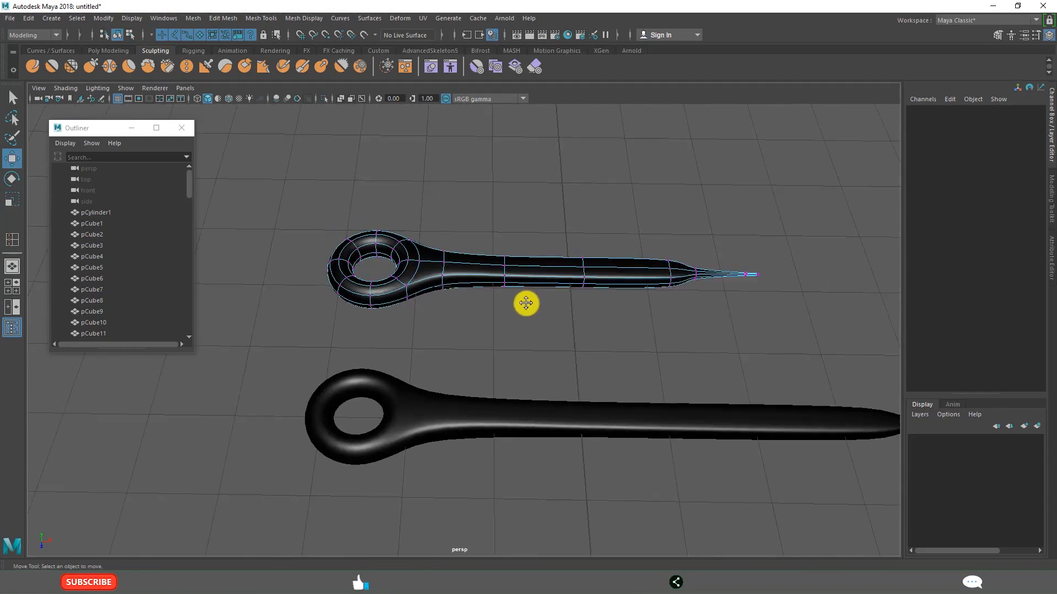
pyautogui.scroll(2, 526, 304)
pyautogui.moveTo(572, 279); pyautogui.dragTo(655, 313)
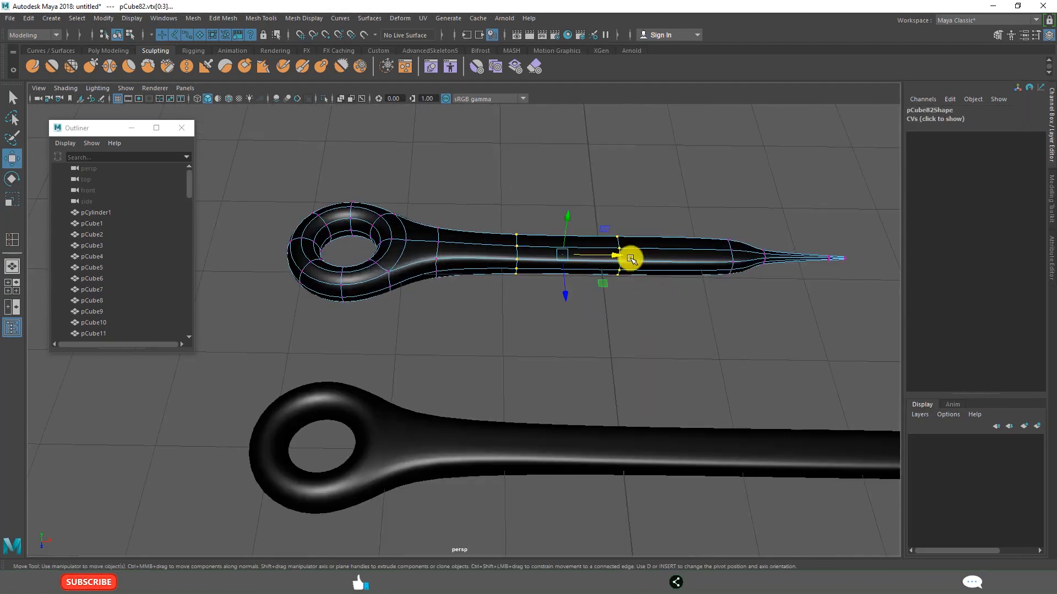
pyautogui.moveTo(590, 253); pyautogui.dragTo(566, 254)
pyautogui.moveTo(671, 188); pyautogui.dragTo(897, 358)
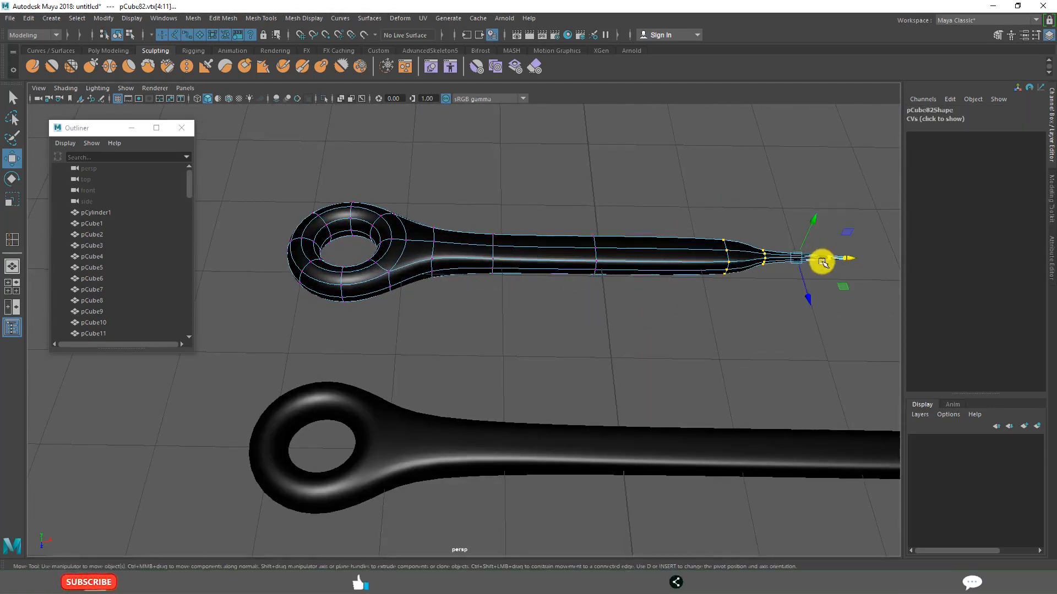
pyautogui.moveTo(853, 260); pyautogui.dragTo(792, 258)
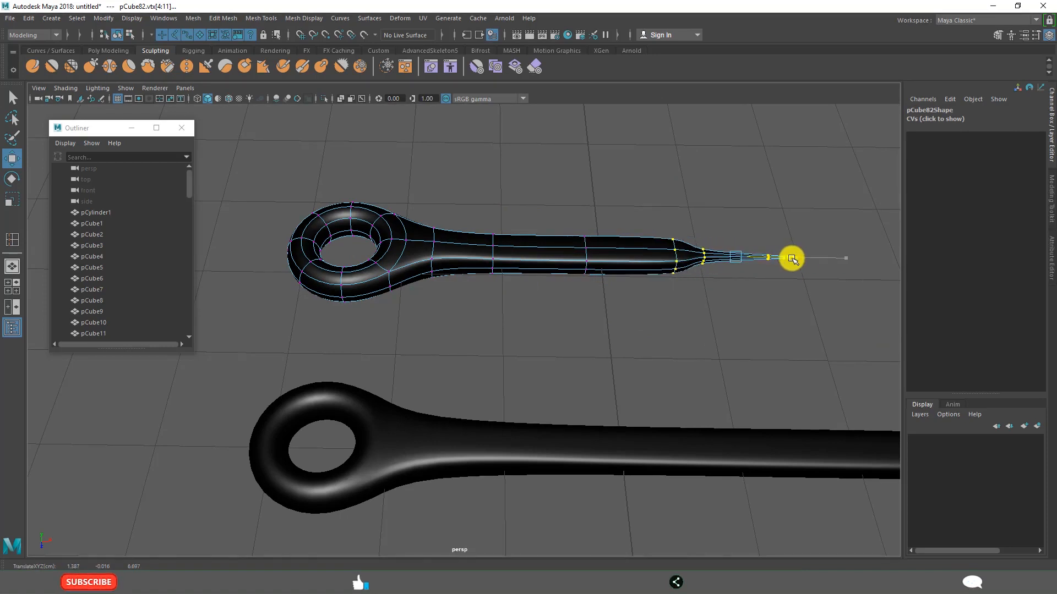
pyautogui.click(653, 351)
pyautogui.moveTo(587, 251); pyautogui.dragTo(613, 230, button='right')
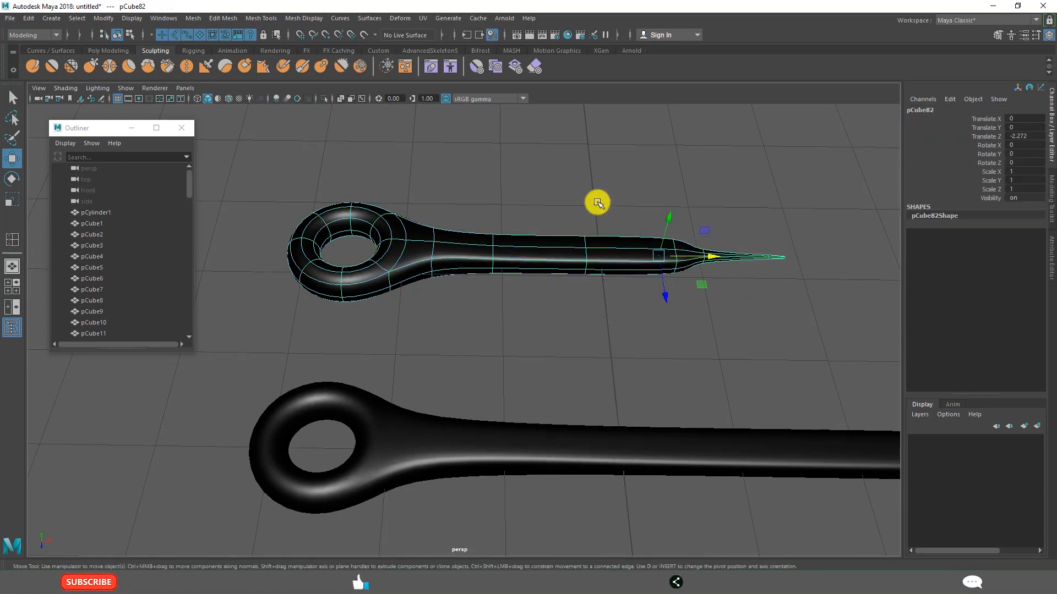
pyautogui.click(597, 204)
# Create a small upright polygon cylinder on the grid between the clock body and the three hands.
pyautogui.scroll(-8, 618, 302)
pyautogui.keyDown('alt'); pyautogui.moveTo(611, 308); pyautogui.dragTo(694, 364); pyautogui.keyUp('alt')
pyautogui.scroll(4, 694, 363)
pyautogui.scroll(-10, 677, 352)
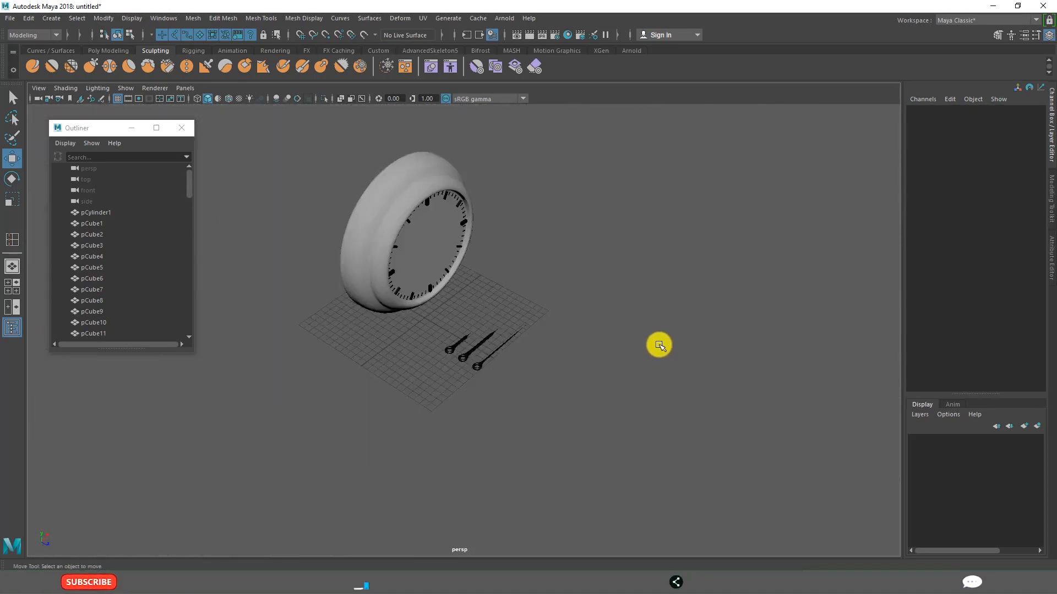
pyautogui.keyDown('alt'); pyautogui.moveTo(636, 303); pyautogui.dragTo(656, 315, button='middle'); pyautogui.keyUp('alt')
pyautogui.scroll(4, 656, 314)
pyautogui.scroll(6, 573, 346)
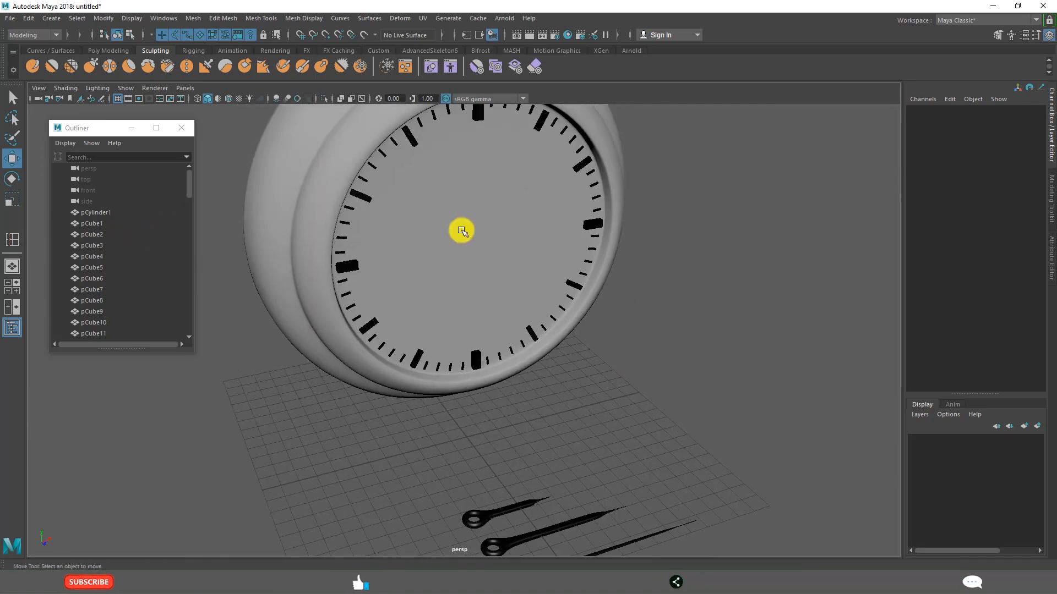
pyautogui.click(51, 18)
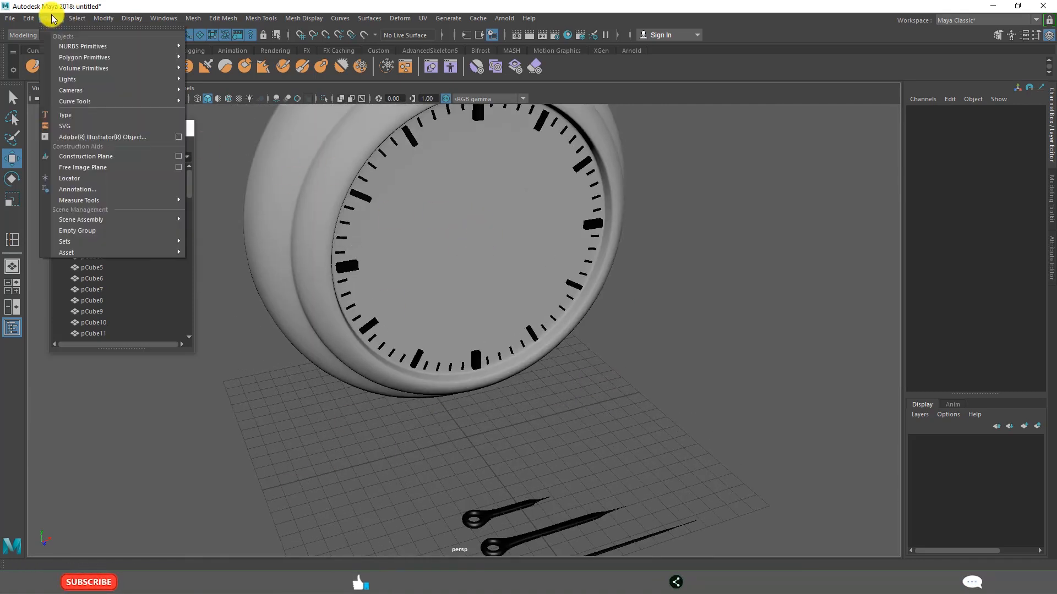
pyautogui.moveTo(88, 57)
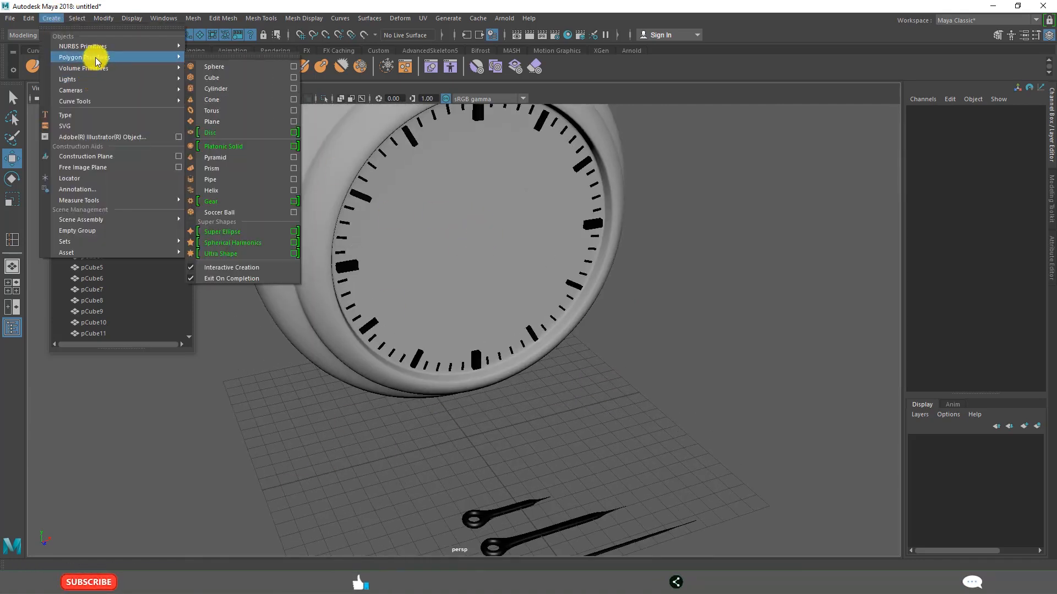
pyautogui.click(218, 89)
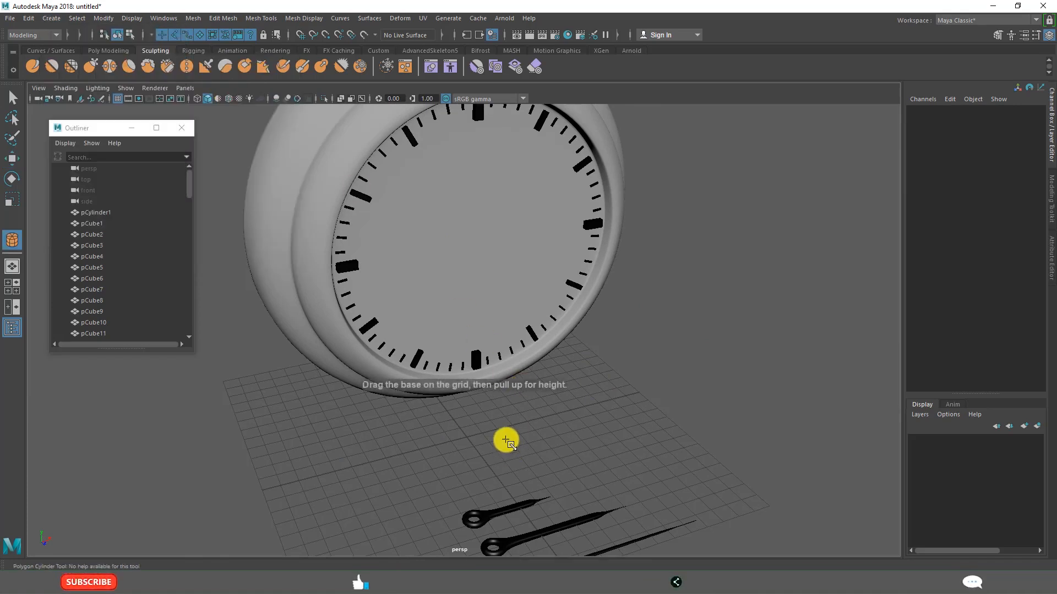
pyautogui.moveTo(466, 437); pyautogui.dragTo(479, 409)
pyautogui.click(558, 436)
pyautogui.scroll(4, 520, 449)
pyautogui.keyDown('alt'); pyautogui.moveTo(540, 443); pyautogui.dragTo(540, 266, button='middle'); pyautogui.keyUp('alt')
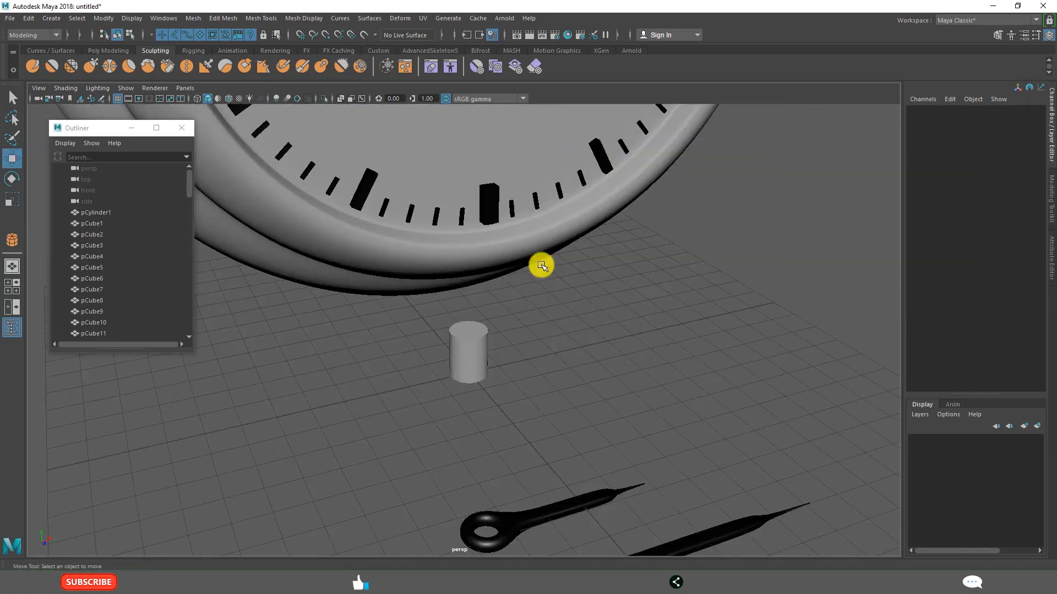
# Raise the centre vertex of the small cylinder's top cap to form a conical tip, and return to object mode.
pyautogui.scroll(2, 540, 267)
pyautogui.click(479, 345)
pyautogui.scroll(4, 537, 379)
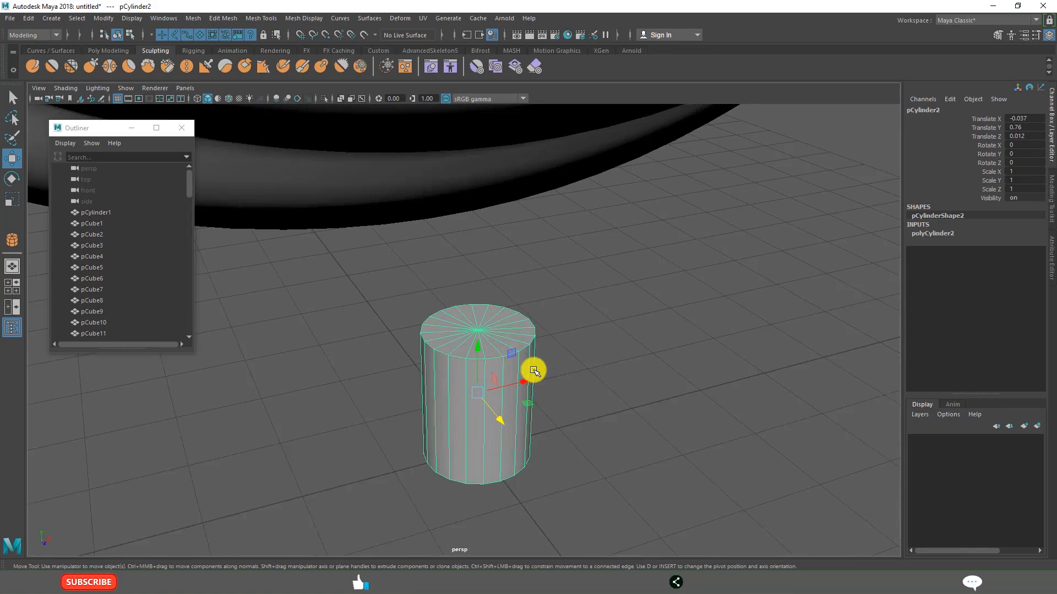
pyautogui.moveTo(514, 265); pyautogui.dragTo(456, 273, button='right')
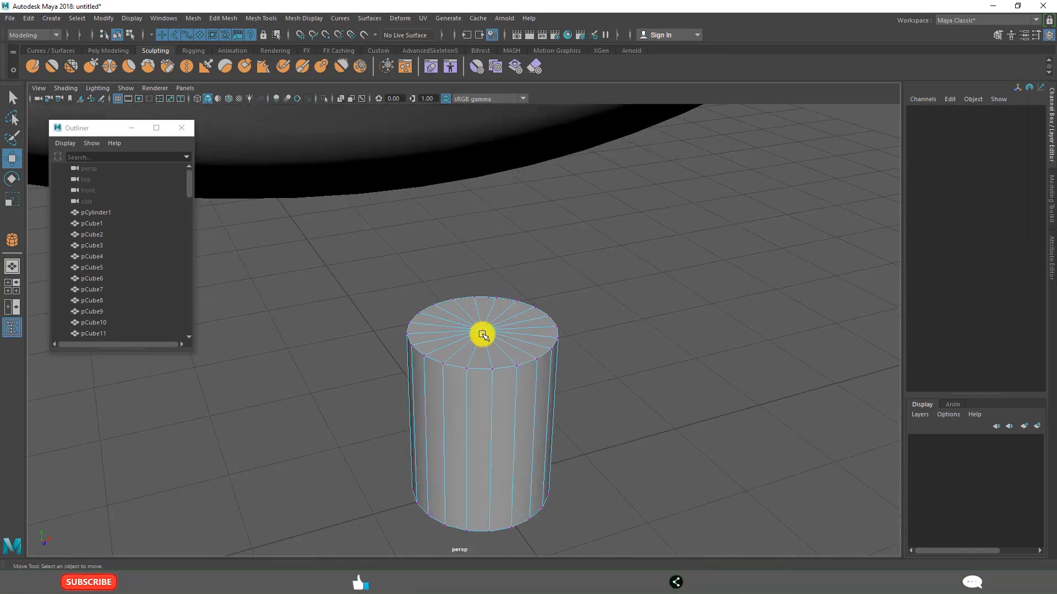
pyautogui.click(490, 332)
pyautogui.moveTo(481, 285); pyautogui.dragTo(491, 235)
pyautogui.click(646, 379)
pyautogui.moveTo(518, 360); pyautogui.dragTo(547, 348, button='right')
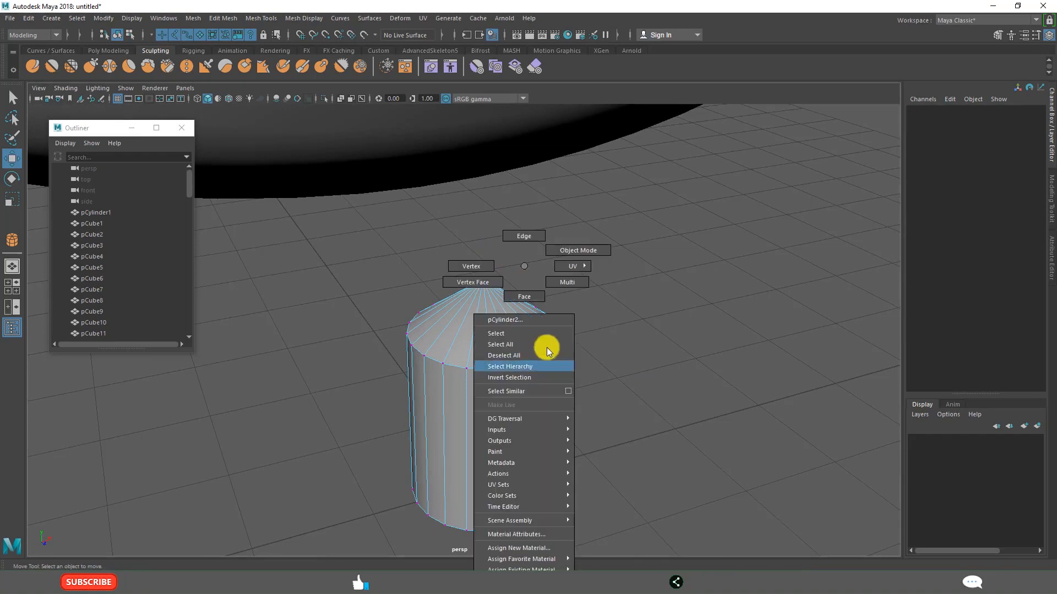
pyautogui.moveTo(564, 251); pyautogui.dragTo(567, 251, button='right')
pyautogui.scroll(-10, 609, 431)
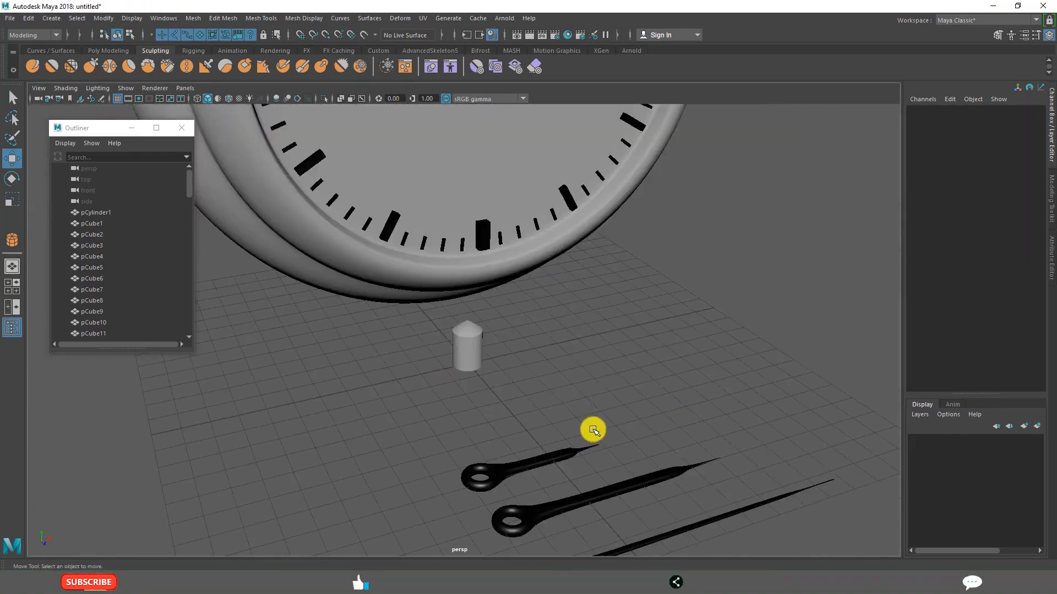
# Scale the pointed cylinder down uniformly to 0.386.
pyautogui.click(464, 337)
pyautogui.scroll(6, 473, 357)
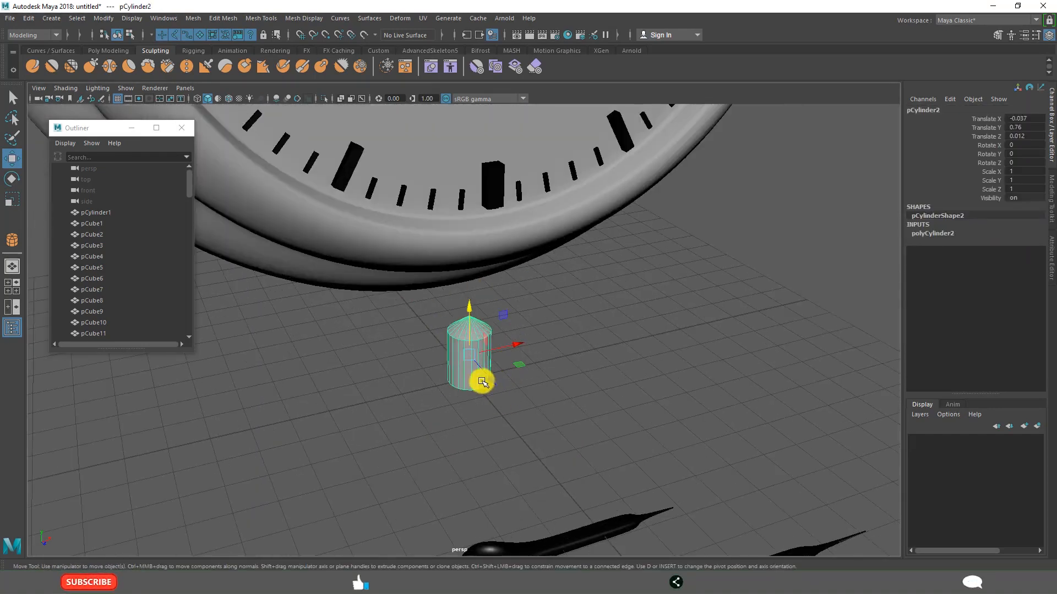
pyautogui.press('r')
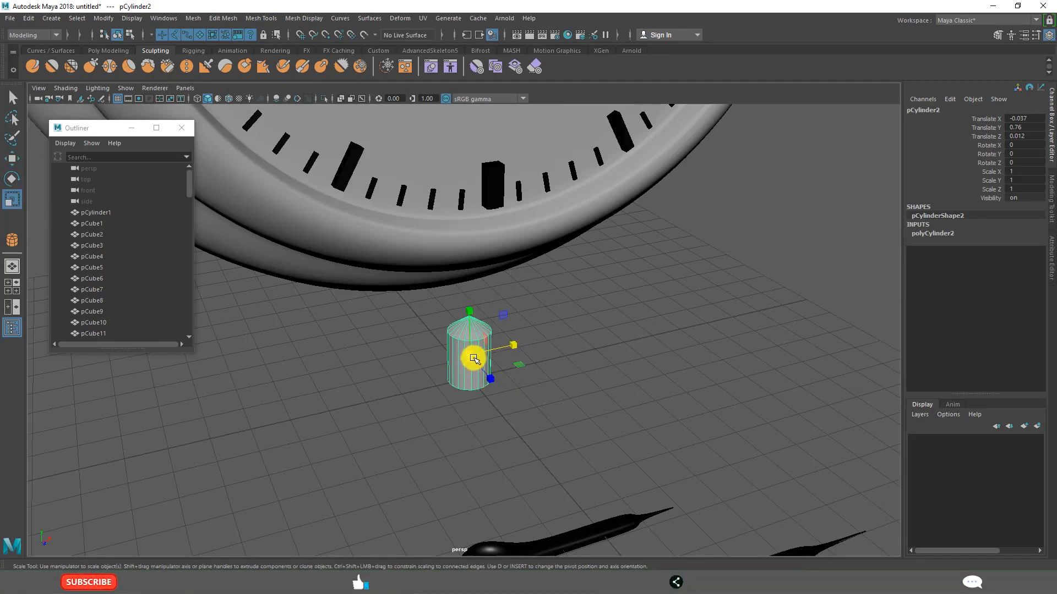
pyautogui.moveTo(469, 355); pyautogui.dragTo(450, 363)
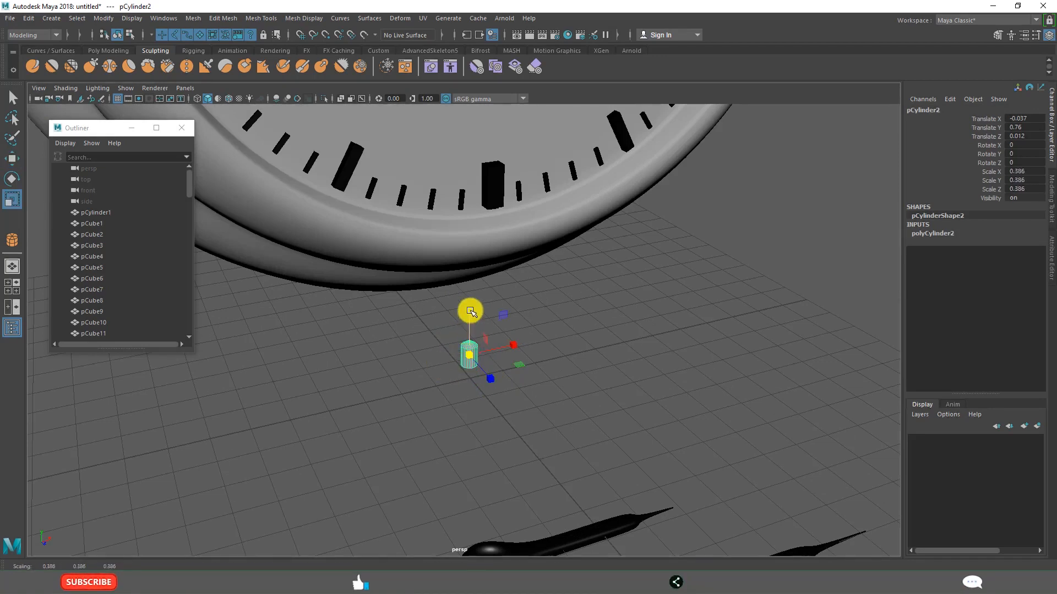
pyautogui.scroll(-5, 481, 385)
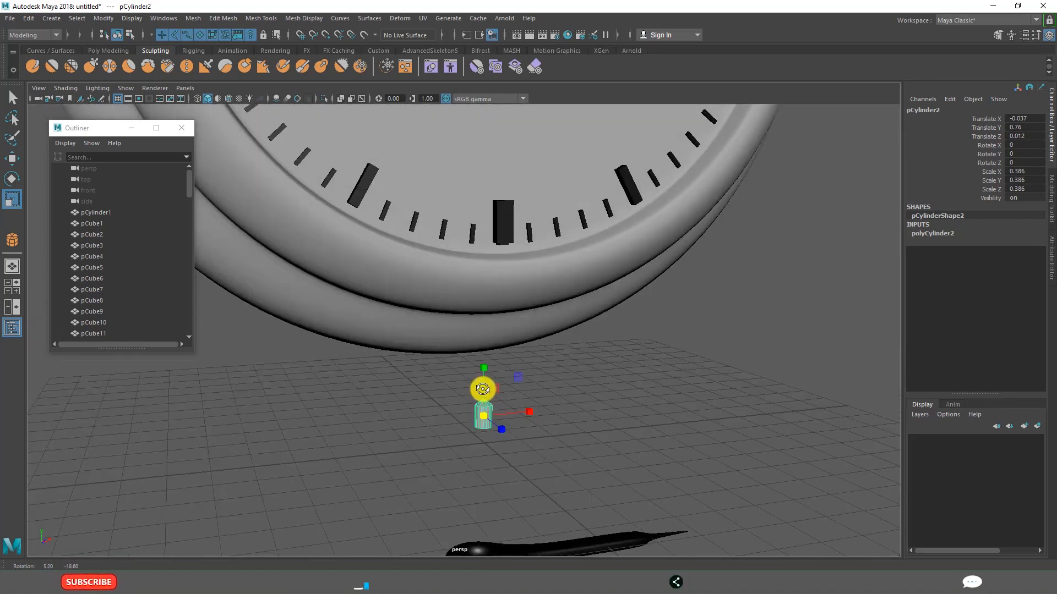
pyautogui.scroll(-4, 527, 451)
# Rotate the small cylinder to Rotate X 90 so its tip points away from the clock face.
pyautogui.scroll(6, 531, 434)
pyautogui.click(595, 408)
pyautogui.keyDown('alt'); pyautogui.moveTo(567, 413); pyautogui.dragTo(542, 330, button='middle'); pyautogui.keyUp('alt')
pyautogui.scroll(-2, 536, 374)
pyautogui.keyDown('alt'); pyautogui.moveTo(537, 373); pyautogui.dragTo(536, 414); pyautogui.keyUp('alt')
pyautogui.click(441, 238)
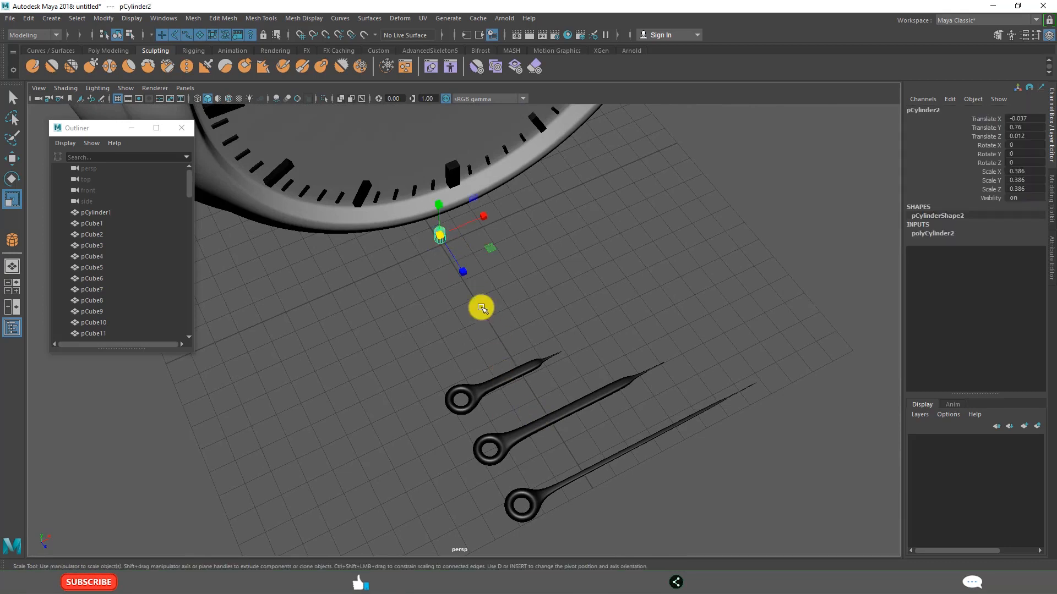
pyautogui.press('w')
pyautogui.press('e')
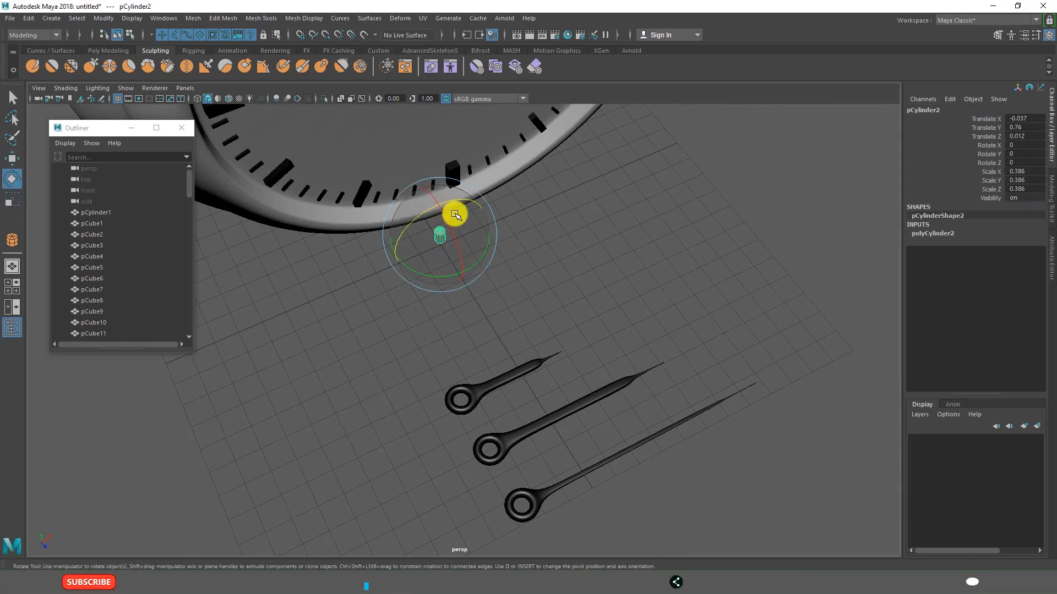
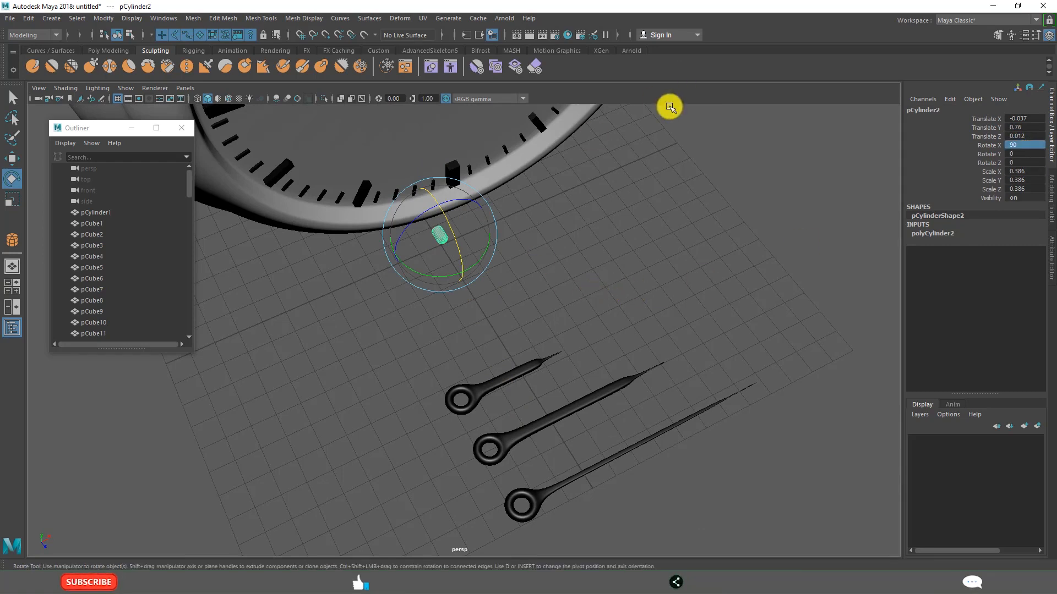
# Raise the cylinder to Translate Y 8.43 and bring it forward to Translate Z 2.334, in front of the clock face.
pyautogui.press('w')
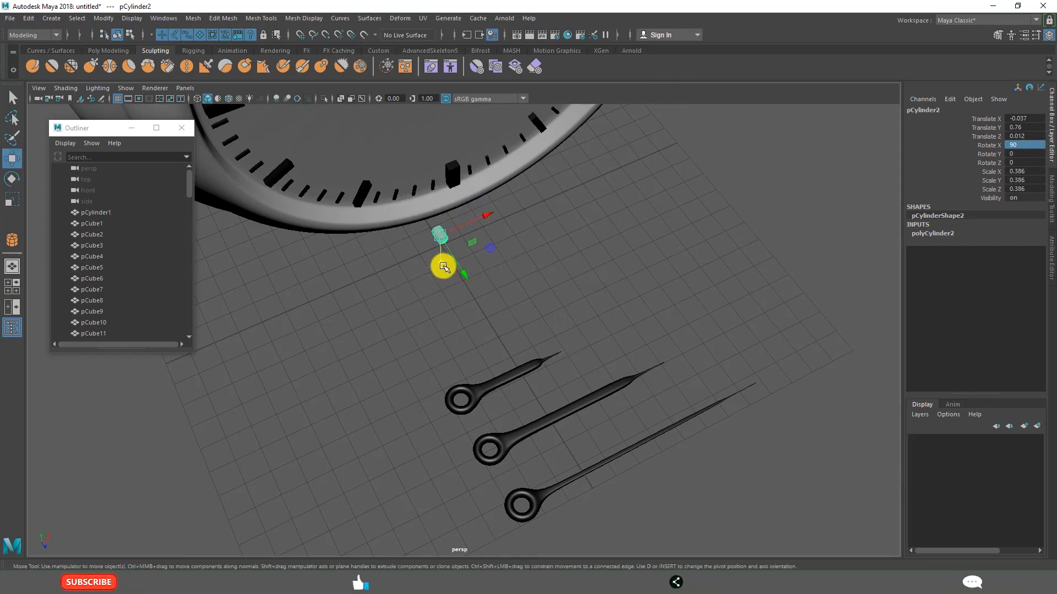
pyautogui.moveTo(444, 268); pyautogui.dragTo(439, 156)
pyautogui.hotkey('ctrl', 'z')
pyautogui.keyDown('alt'); pyautogui.moveTo(481, 274); pyautogui.dragTo(488, 299); pyautogui.keyUp('alt')
pyautogui.moveTo(374, 373); pyautogui.dragTo(380, 314)
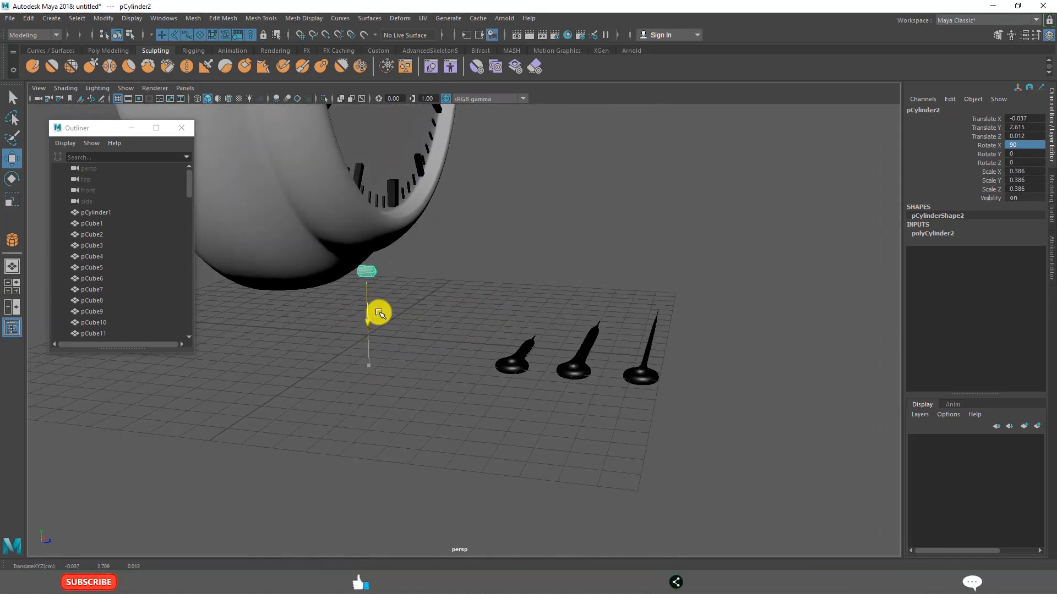
pyautogui.moveTo(472, 133); pyautogui.dragTo(485, 135)
# Centre the cylinder on the clock face in the front view at Translate X 0 and Translate Y 12.673, and return to the perspective view.
pyautogui.press('space')
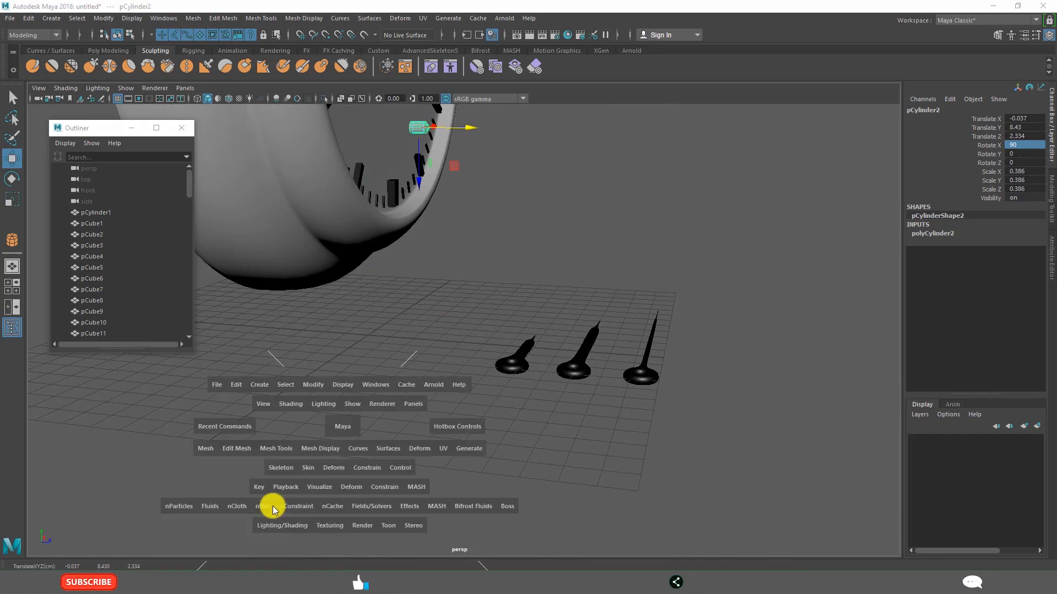
pyautogui.press('space')
pyautogui.scroll(-2, 408, 475)
pyautogui.scroll(1, 488, 550)
pyautogui.moveTo(480, 527); pyautogui.dragTo(493, 435)
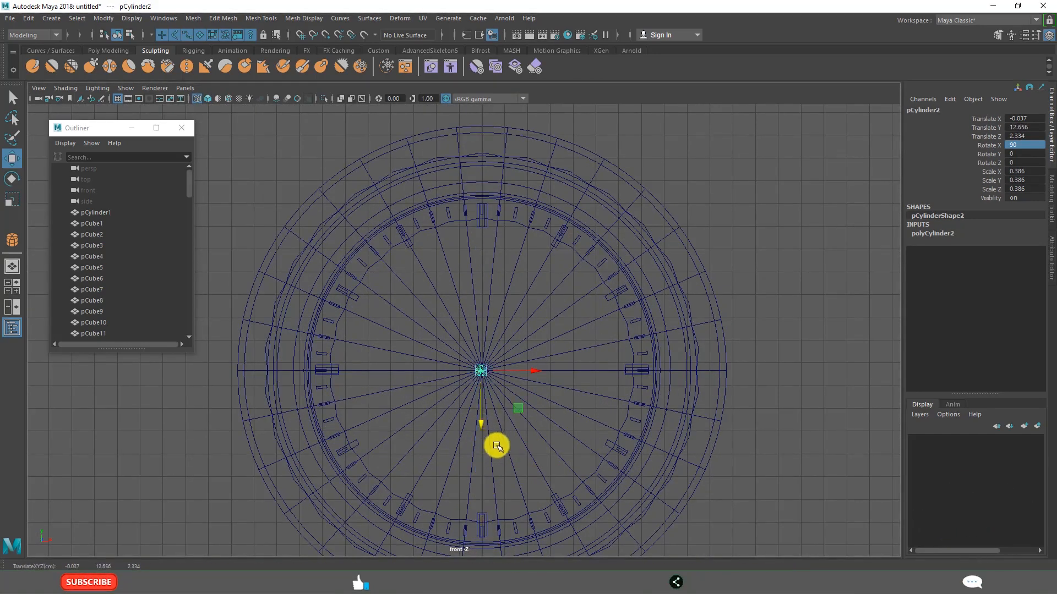
pyautogui.press('f')
pyautogui.moveTo(460, 389); pyautogui.dragTo(466, 352)
pyautogui.moveTo(514, 300); pyautogui.dragTo(577, 309)
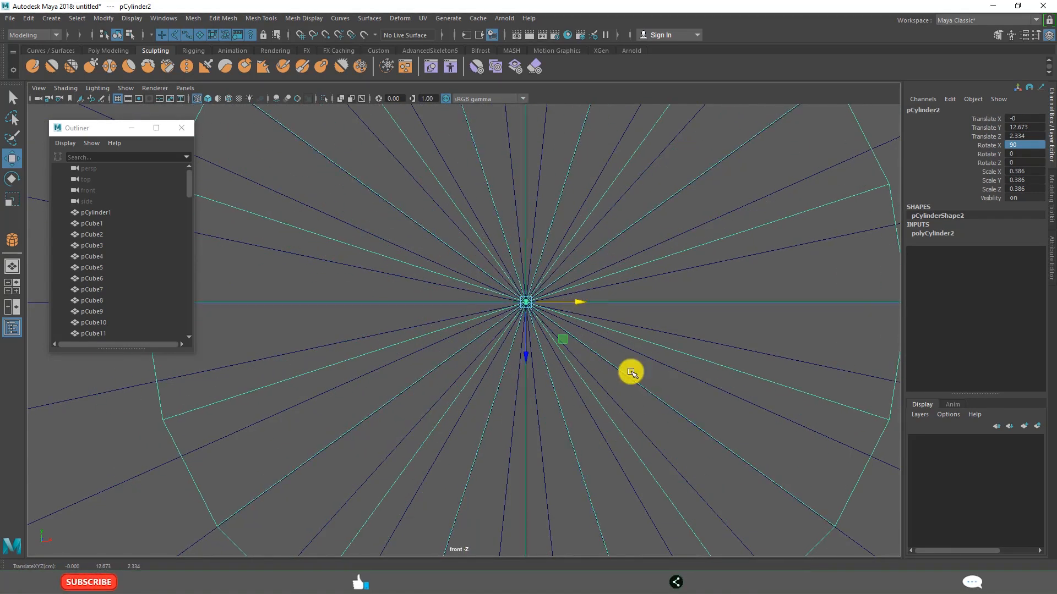
pyautogui.press('space')
pyautogui.press('space')
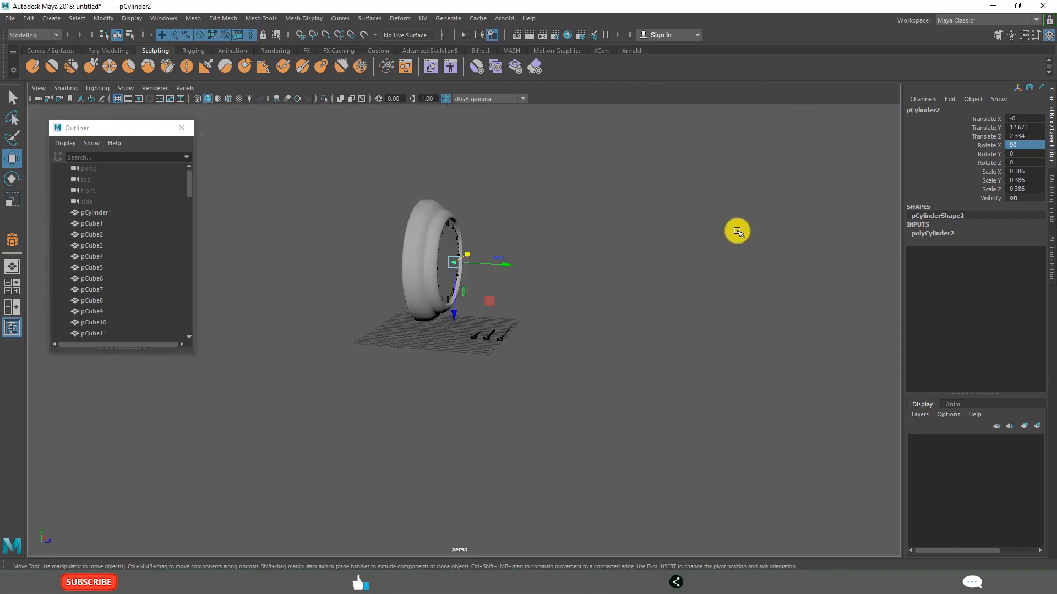
# Move the cylinder back towards the clock face to about Translate Z 1.4 and deselect it.
pyautogui.keyDown('alt'); pyautogui.moveTo(559, 328); pyautogui.dragTo(493, 347); pyautogui.keyUp('alt')
pyautogui.scroll(8, 551, 330)
pyautogui.keyDown('alt'); pyautogui.moveTo(590, 248); pyautogui.dragTo(582, 368, button='middle'); pyautogui.keyUp('alt')
pyautogui.keyDown('alt'); pyautogui.moveTo(537, 362); pyautogui.dragTo(603, 330); pyautogui.keyUp('alt')
pyautogui.click(607, 294)
pyautogui.click(474, 244)
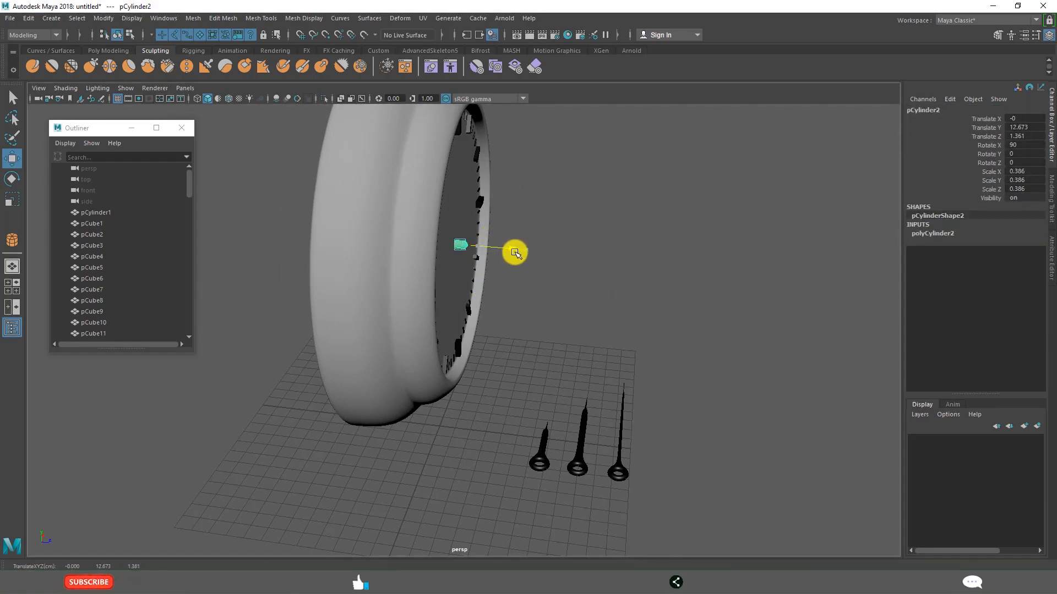
pyautogui.click(535, 487)
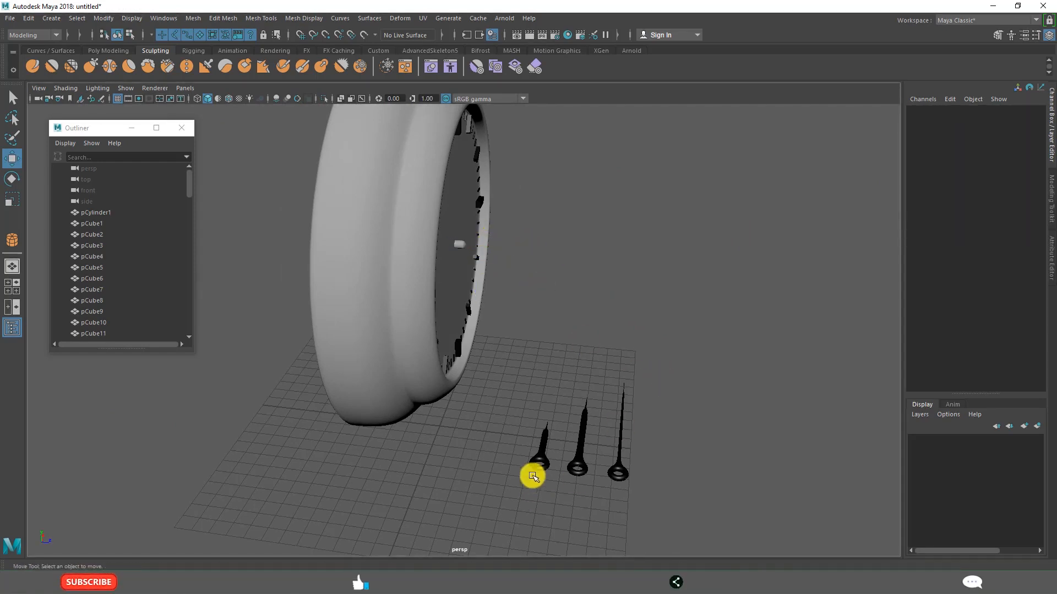
# Flatten the middle hand's ring by selecting its ring vertices and scaling them down vertically.
pyautogui.click(574, 472)
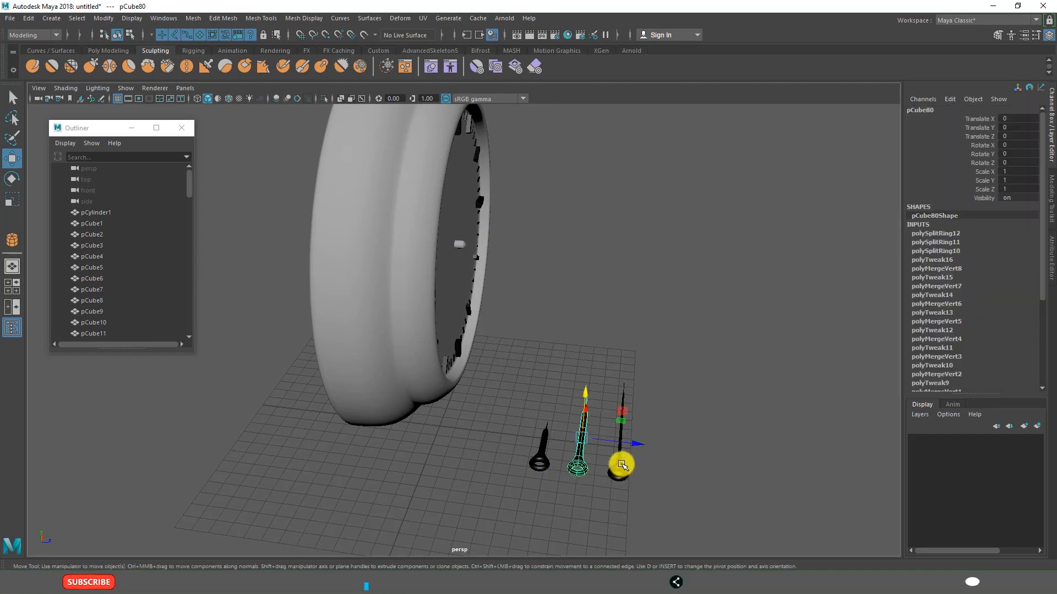
pyautogui.scroll(5, 588, 378)
pyautogui.keyDown('alt'); pyautogui.moveTo(645, 434); pyautogui.dragTo(590, 259); pyautogui.keyUp('alt')
pyautogui.moveTo(592, 257); pyautogui.dragTo(536, 255, button='right')
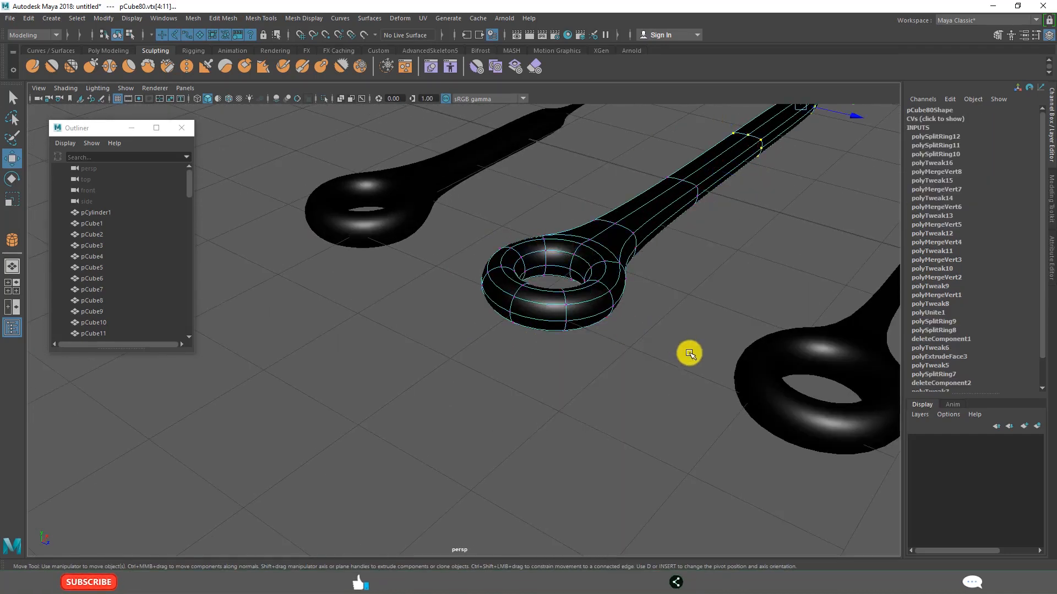
pyautogui.keyDown('alt'); pyautogui.moveTo(689, 354); pyautogui.dragTo(606, 370); pyautogui.keyUp('alt')
pyautogui.moveTo(237, 283); pyautogui.dragTo(503, 402)
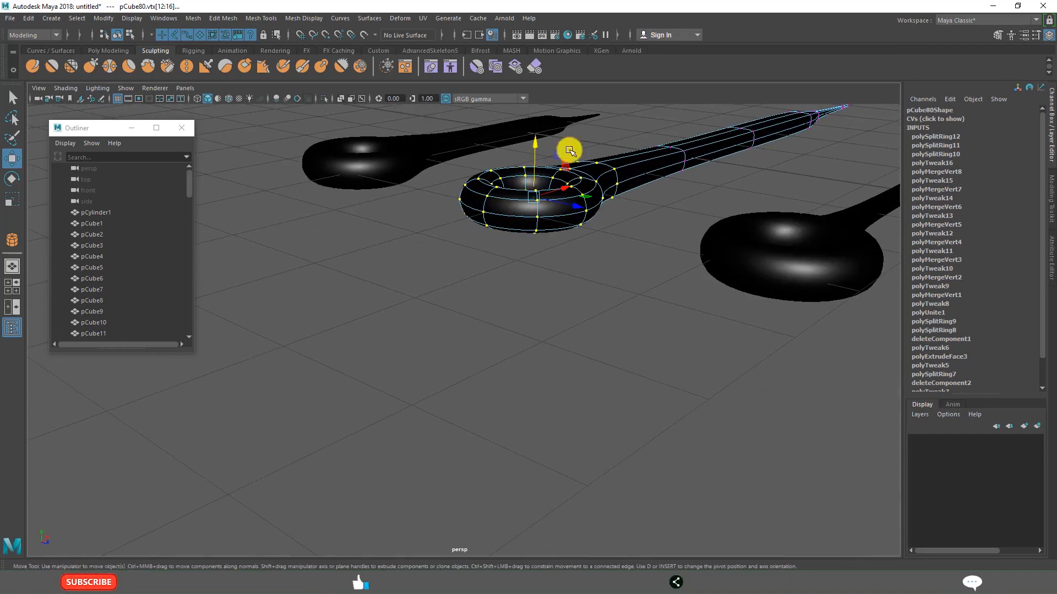
pyautogui.press('r')
pyautogui.moveTo(532, 148); pyautogui.dragTo(534, 178)
pyautogui.click(560, 316)
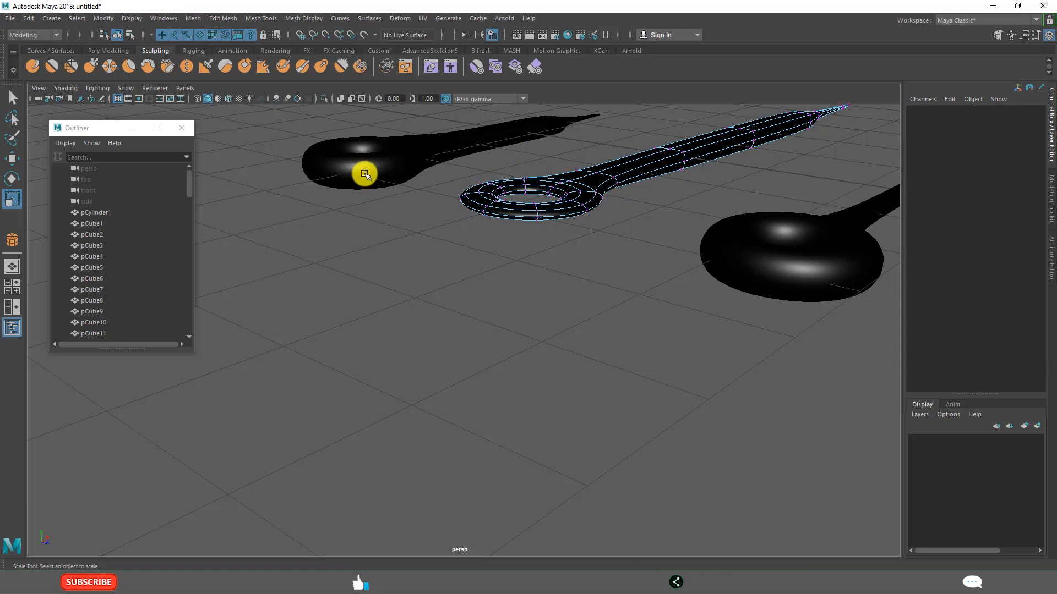
# Flatten the shortest hand's ring by scaling its ring vertices down vertically.
pyautogui.click(364, 172)
pyautogui.moveTo(382, 163); pyautogui.dragTo(324, 162, button='right')
pyautogui.keyDown('alt'); pyautogui.moveTo(422, 260); pyautogui.dragTo(466, 247); pyautogui.keyUp('alt')
pyautogui.moveTo(237, 131); pyautogui.dragTo(474, 302)
pyautogui.keyDown('alt'); pyautogui.moveTo(349, 170); pyautogui.dragTo(447, 220); pyautogui.keyUp('alt')
pyautogui.moveTo(361, 133); pyautogui.dragTo(359, 161)
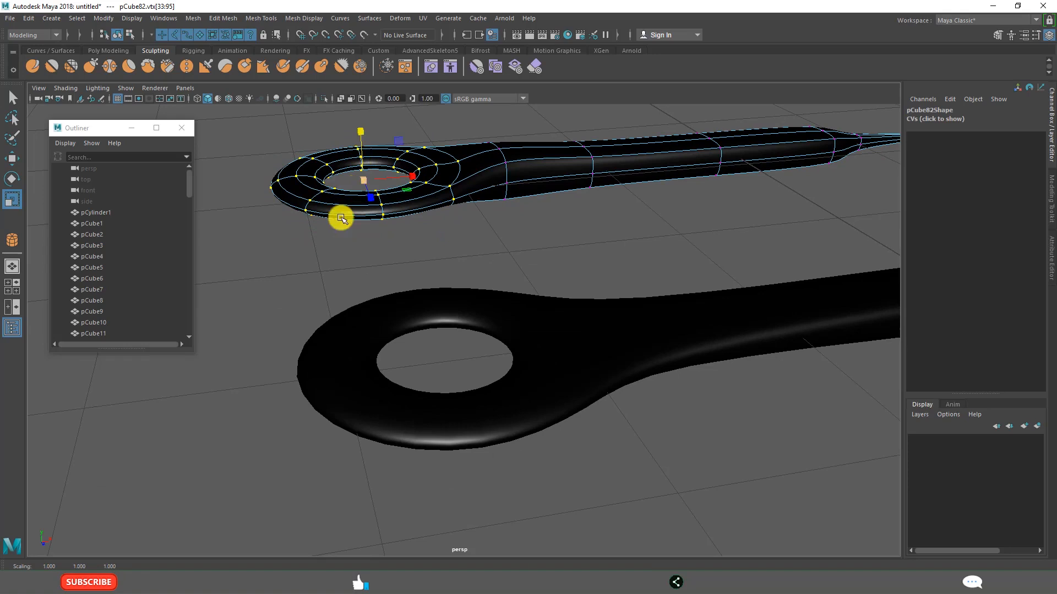
pyautogui.click(332, 266)
# Flatten the longest hand's ring by scaling its ring vertices down vertically, and return to object mode.
pyautogui.keyDown('alt'); pyautogui.moveTo(332, 266); pyautogui.dragTo(539, 341); pyautogui.keyUp('alt')
pyautogui.keyDown('alt'); pyautogui.moveTo(559, 281); pyautogui.dragTo(477, 281, button='middle'); pyautogui.keyUp('alt')
pyautogui.scroll(4, 478, 281)
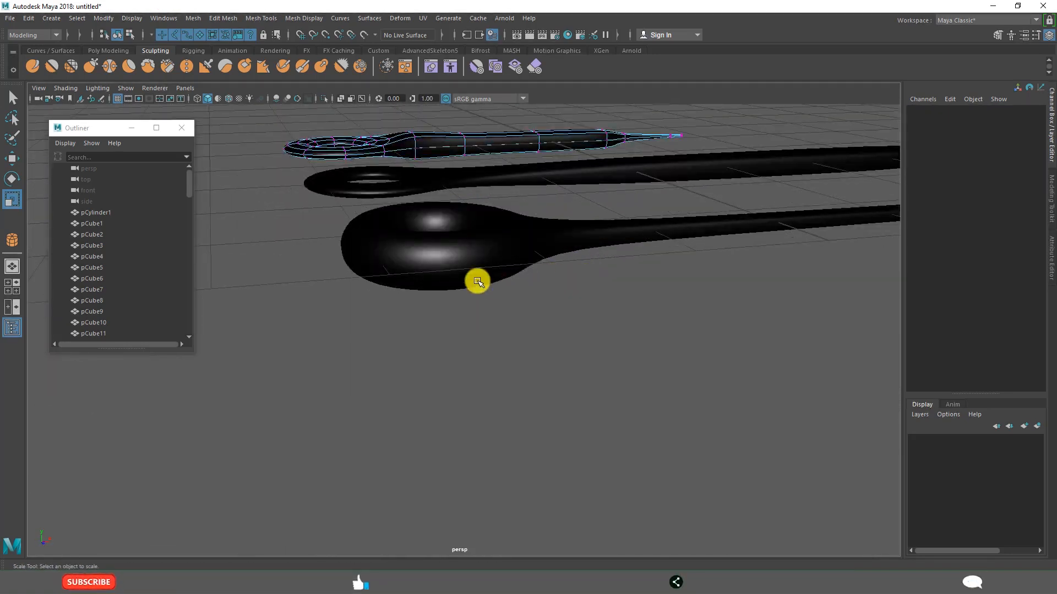
pyautogui.click(478, 281)
pyautogui.keyDown('alt'); pyautogui.moveTo(477, 302); pyautogui.dragTo(484, 279); pyautogui.keyUp('alt')
pyautogui.moveTo(484, 266); pyautogui.dragTo(431, 269, button='right')
pyautogui.scroll(-4, 506, 367)
pyautogui.keyDown('alt'); pyautogui.moveTo(506, 367); pyautogui.dragTo(397, 327); pyautogui.keyUp('alt')
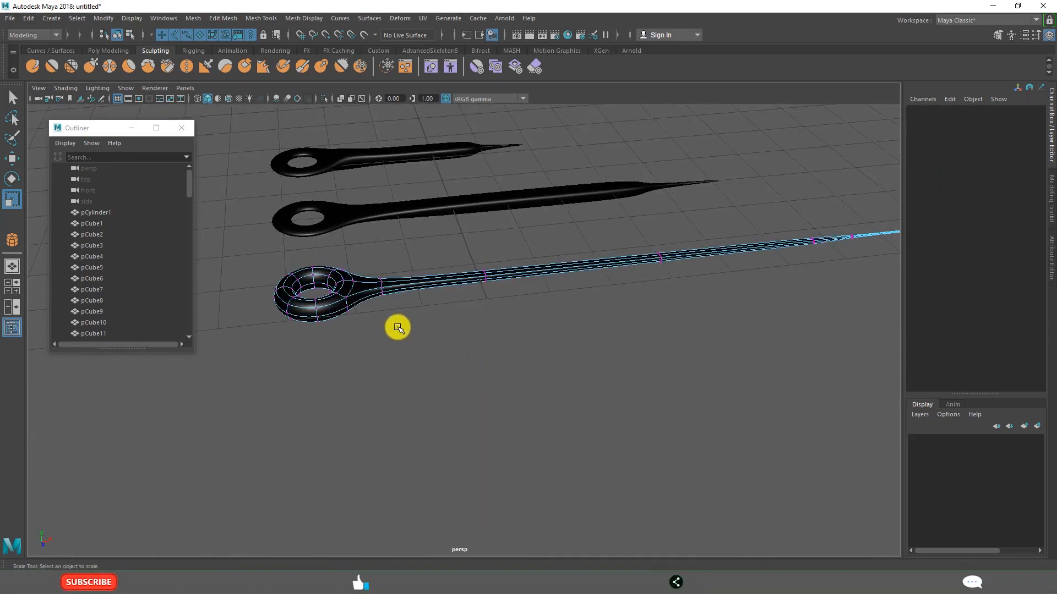
pyautogui.scroll(3, 433, 309)
pyautogui.moveTo(318, 206); pyautogui.dragTo(543, 436)
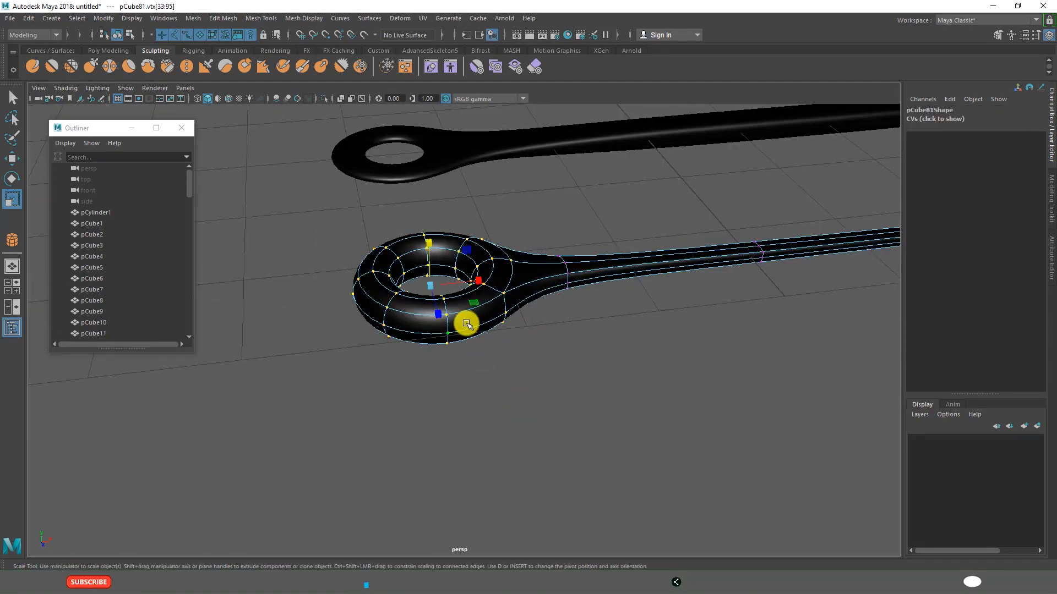
pyautogui.keyDown('alt'); pyautogui.moveTo(465, 323); pyautogui.dragTo(496, 332); pyautogui.keyUp('alt')
pyautogui.moveTo(463, 131); pyautogui.dragTo(461, 163)
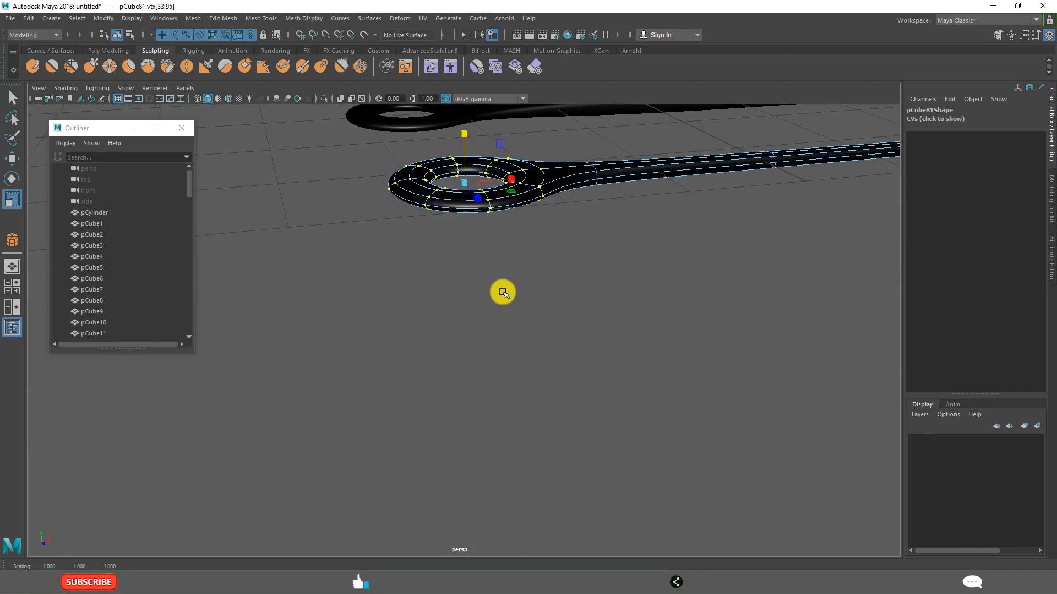
pyautogui.moveTo(540, 161); pyautogui.dragTo(599, 138, button='right')
# Centre the pivot of the shortest hand.
pyautogui.scroll(-5, 609, 286)
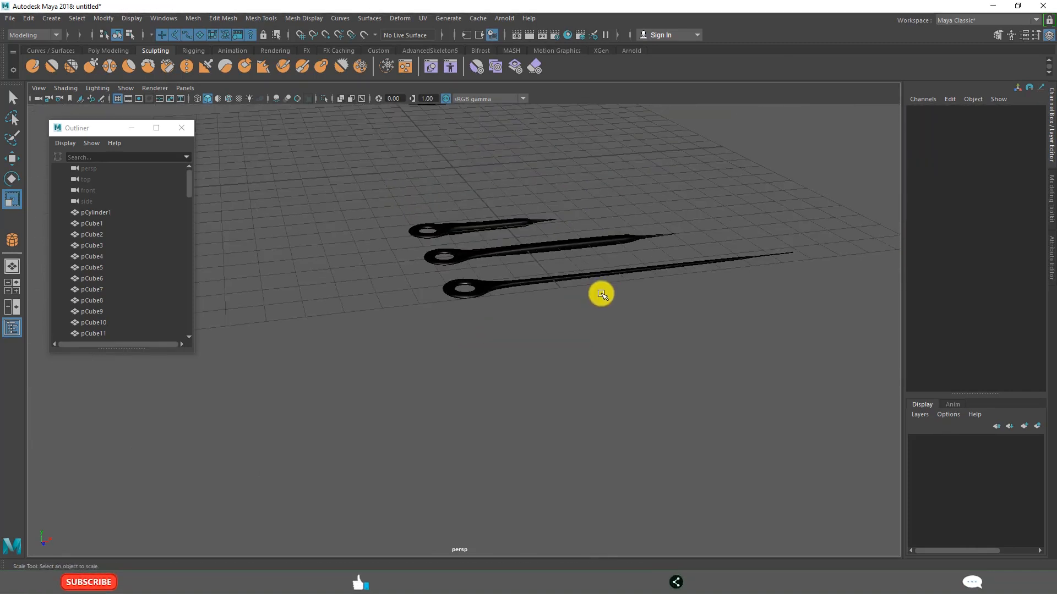
pyautogui.keyDown('alt'); pyautogui.moveTo(531, 306); pyautogui.dragTo(599, 319); pyautogui.keyUp('alt')
pyautogui.scroll(-4, 607, 304)
pyautogui.keyDown('alt'); pyautogui.moveTo(606, 304); pyautogui.dragTo(630, 337, button='middle'); pyautogui.keyUp('alt')
pyautogui.scroll(3, 631, 337)
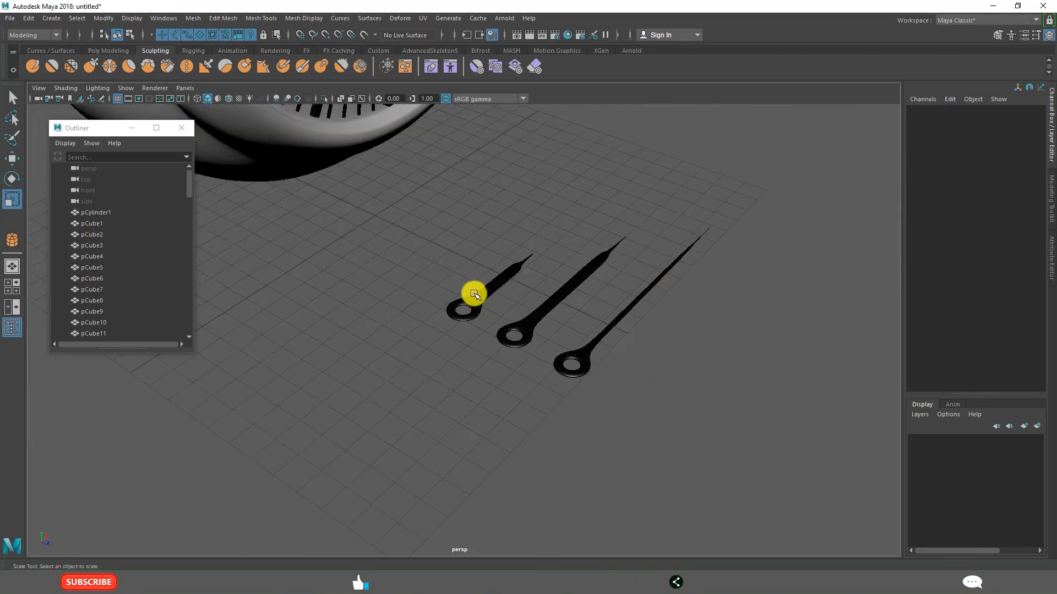
pyautogui.click(476, 301)
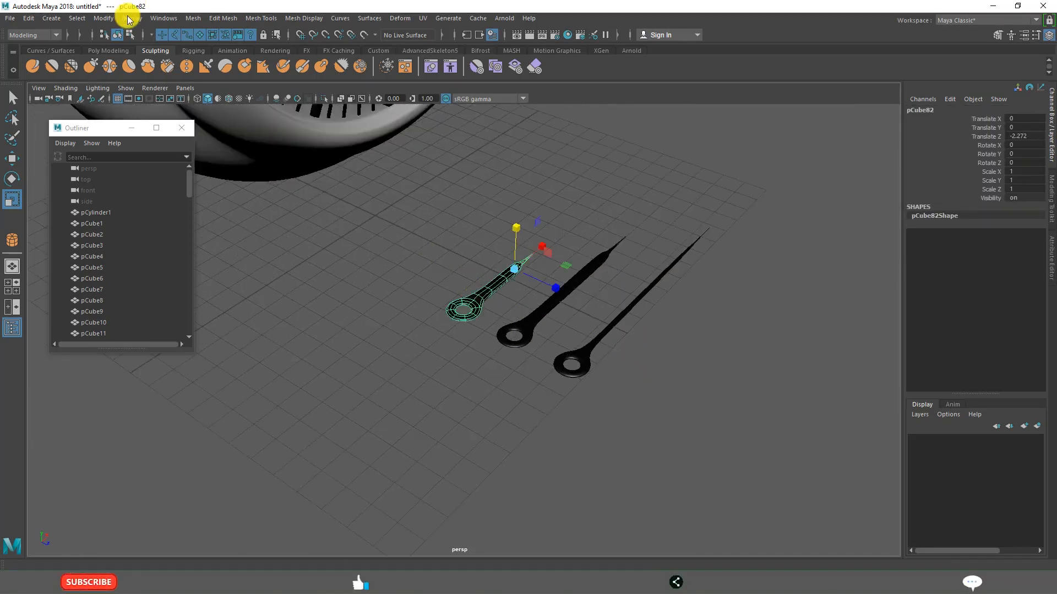
pyautogui.click(106, 21)
pyautogui.click(125, 99)
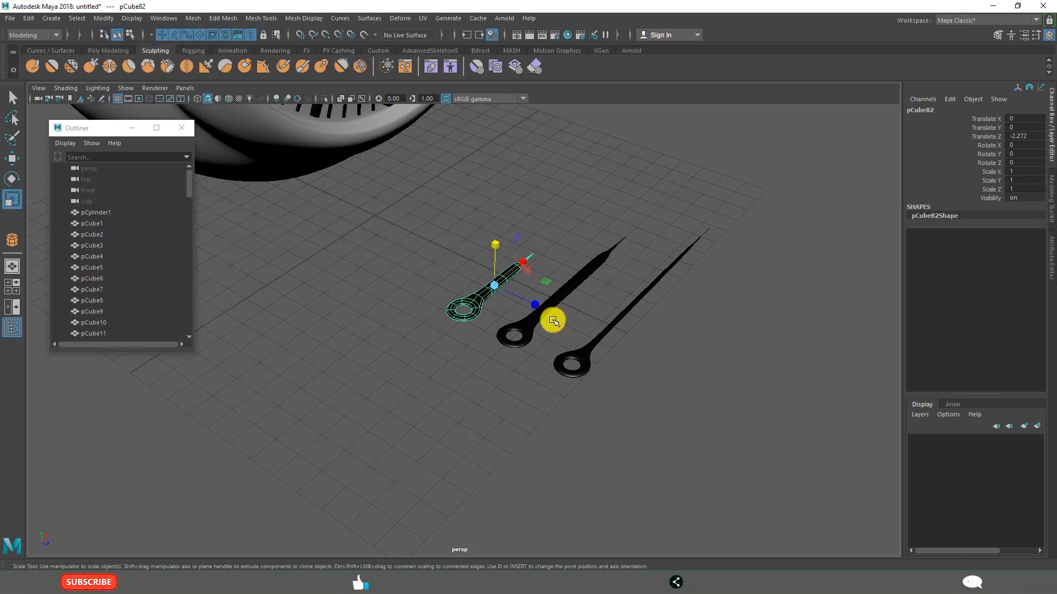
# Raise the shortest hand from the grid in front of the clock to Translate Y 15.026.
pyautogui.press('w')
pyautogui.moveTo(499, 259); pyautogui.dragTo(523, 83)
pyautogui.scroll(-5, 547, 278)
pyautogui.scroll(3, 455, 292)
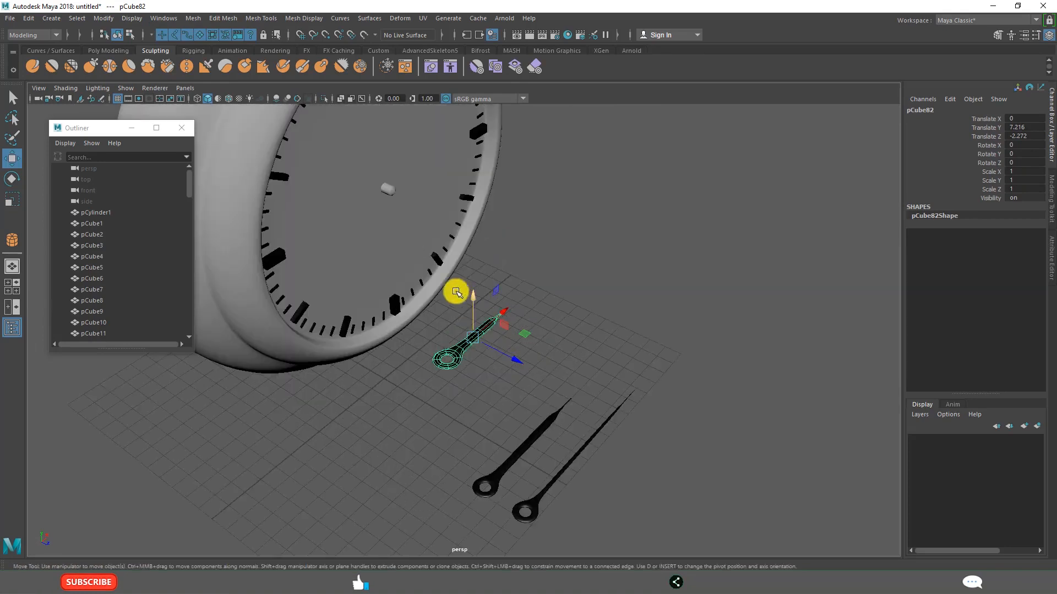
pyautogui.moveTo(475, 300); pyautogui.dragTo(501, 142)
# Move the shortest hand to the dial's centre in the front view, to Translate X 2.761 and Translate Y 12.532.
pyautogui.press('space')
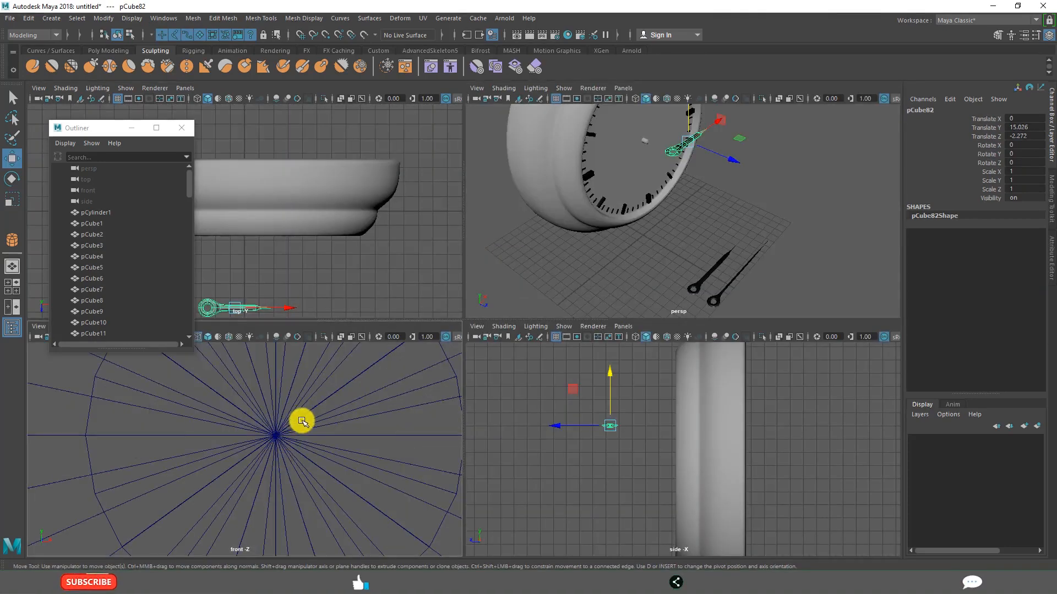
pyautogui.press('space')
pyautogui.scroll(-3, 438, 430)
pyautogui.moveTo(460, 238); pyautogui.dragTo(550, 335)
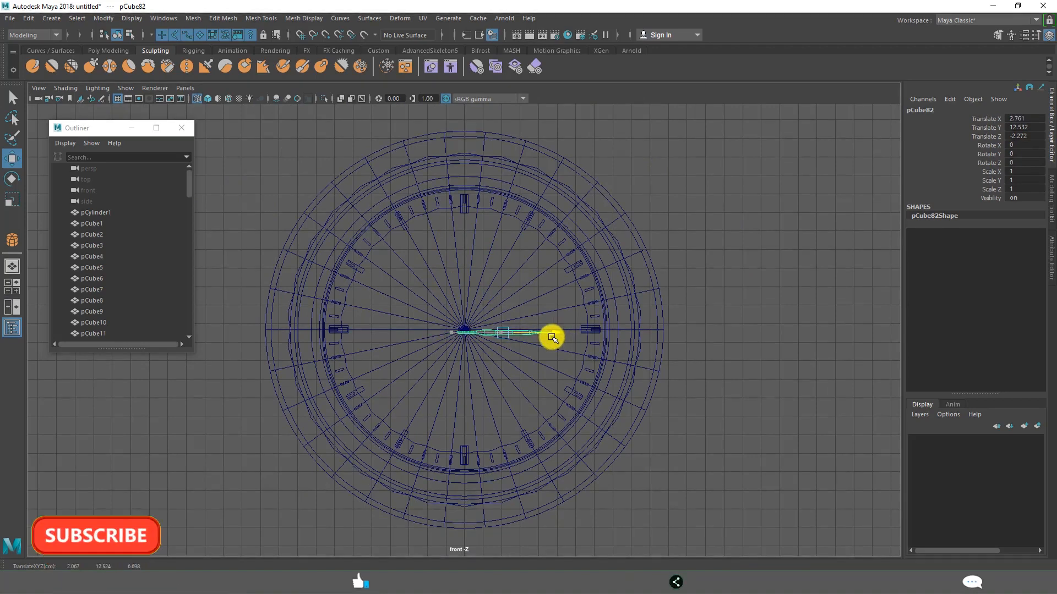
# Bring the shortest hand towards the clock to Translate Z -5.537 and stand it parallel to the dial with Rotate X -90.
pyautogui.press('space')
pyautogui.press('space')
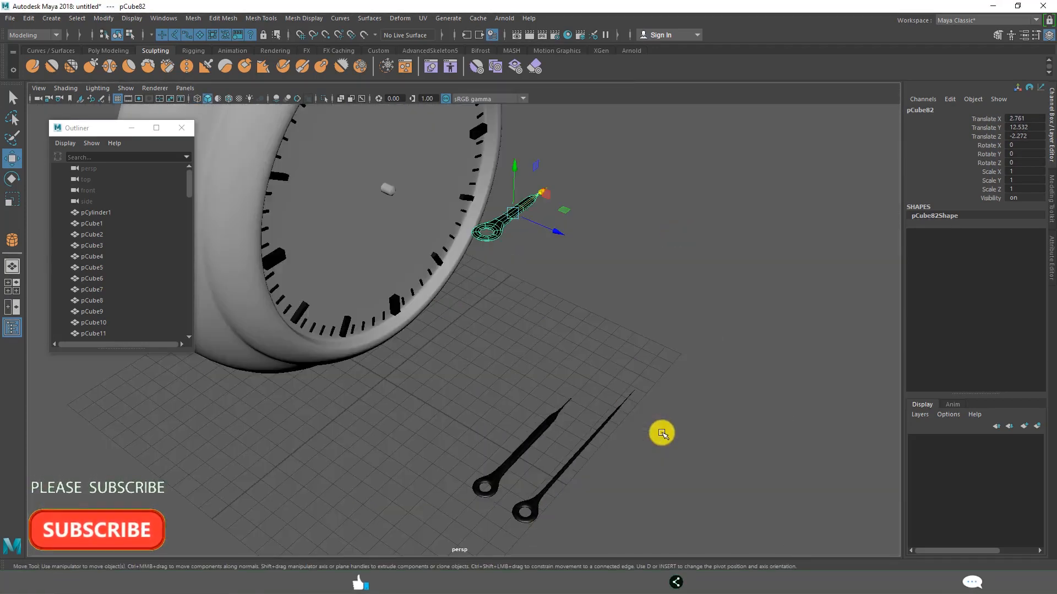
pyautogui.press('space')
pyautogui.press('space')
pyautogui.moveTo(306, 346); pyautogui.dragTo(353, 344)
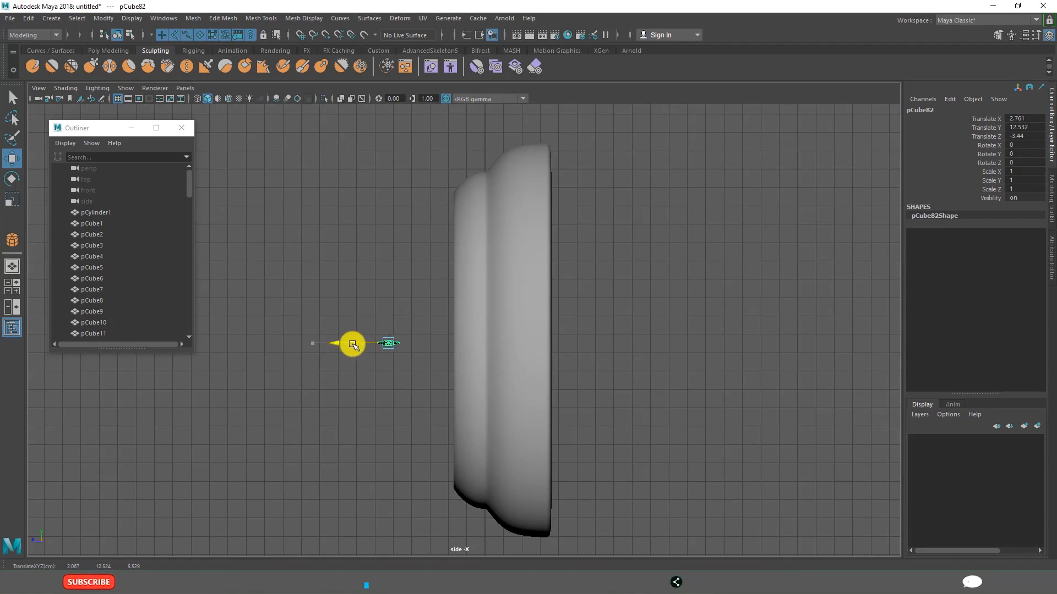
pyautogui.press('e')
pyautogui.moveTo(438, 297); pyautogui.dragTo(491, 342)
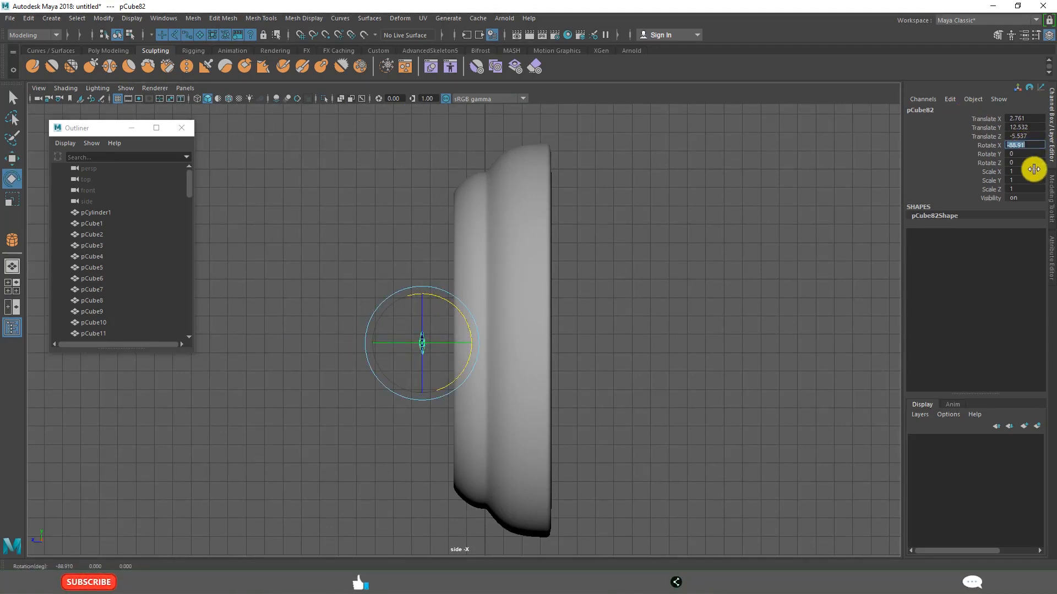
pyautogui.press('Return')
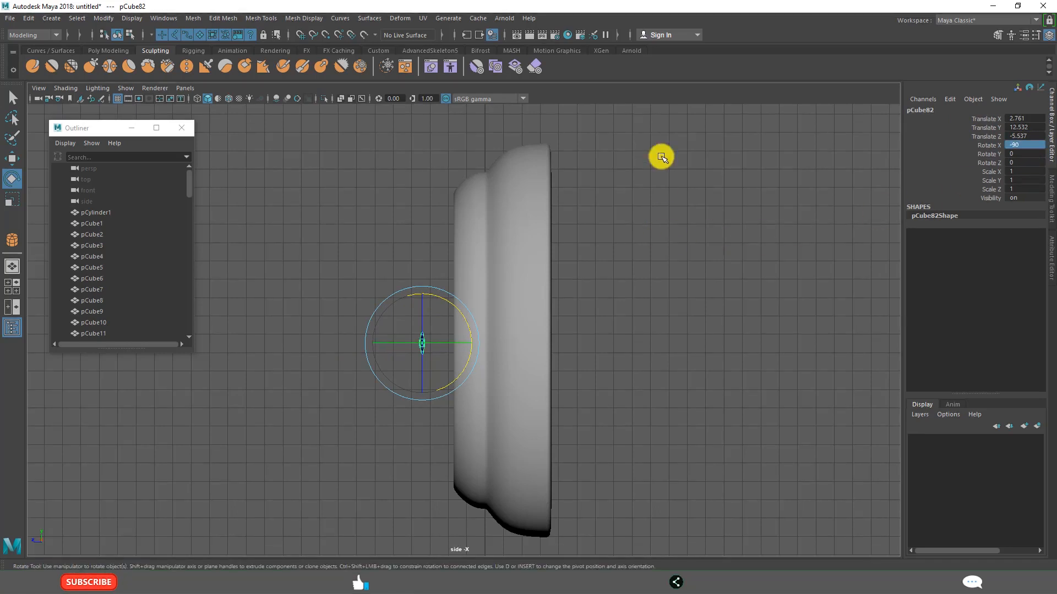
# Push the shortest hand onto the centre pin at Translate Z -7.812.
pyautogui.press('space')
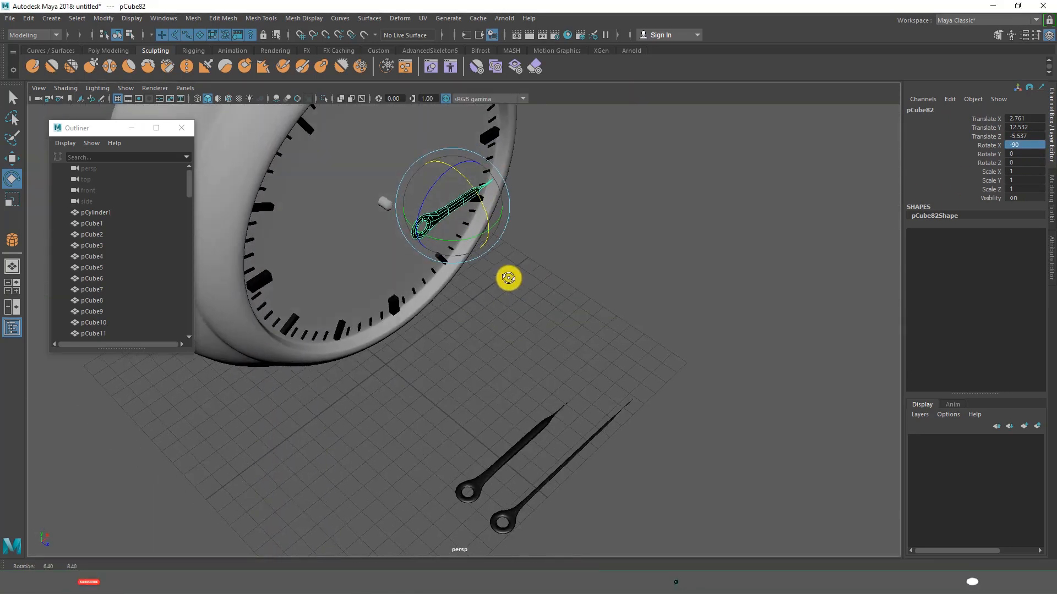
pyautogui.press('w')
pyautogui.moveTo(415, 182); pyautogui.dragTo(378, 163)
pyautogui.keyDown('alt'); pyautogui.moveTo(462, 270); pyautogui.dragTo(460, 219); pyautogui.keyUp('alt')
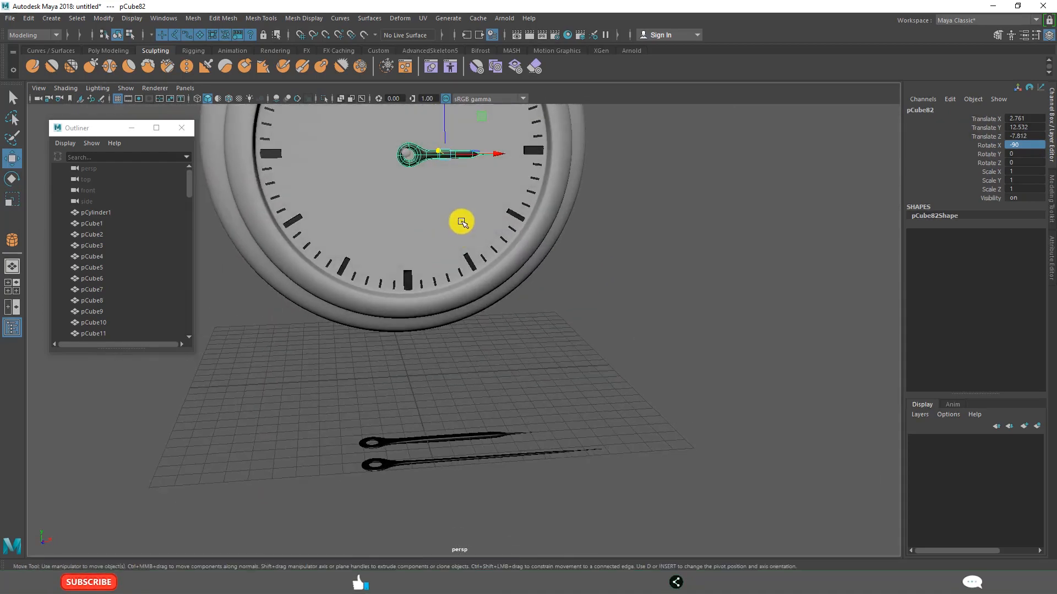
# Nudge the shortest hand so its ring is centred on the pin, at Translate X 2.589 and Translate Y 12.624.
pyautogui.scroll(3, 508, 384)
pyautogui.moveTo(544, 318); pyautogui.dragTo(546, 314)
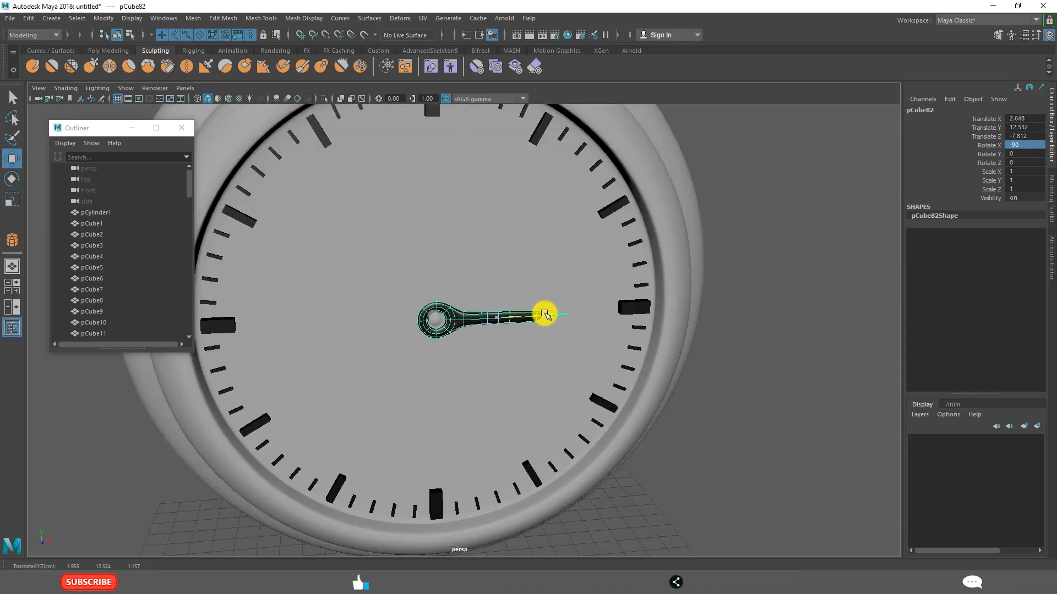
pyautogui.moveTo(496, 268); pyautogui.dragTo(497, 266)
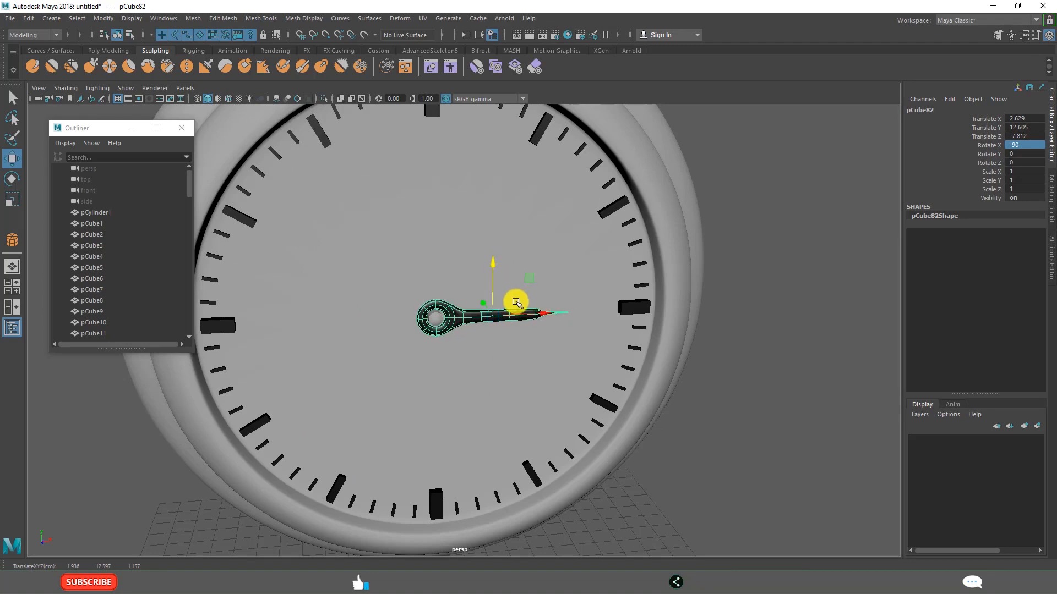
pyautogui.moveTo(542, 314); pyautogui.dragTo(541, 314)
pyautogui.moveTo(490, 270); pyautogui.dragTo(493, 266)
pyautogui.moveTo(526, 314); pyautogui.dragTo(539, 311)
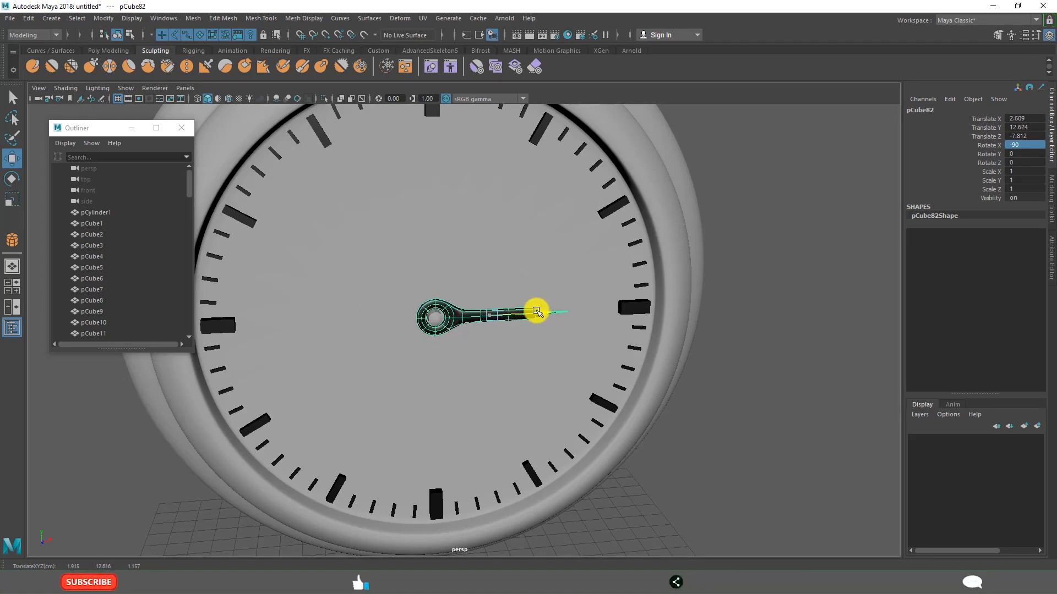
# Move the shortest hand's pivot to the centre of its ring in the front view.
pyautogui.press('space')
pyautogui.press('space')
pyautogui.scroll(5, 358, 420)
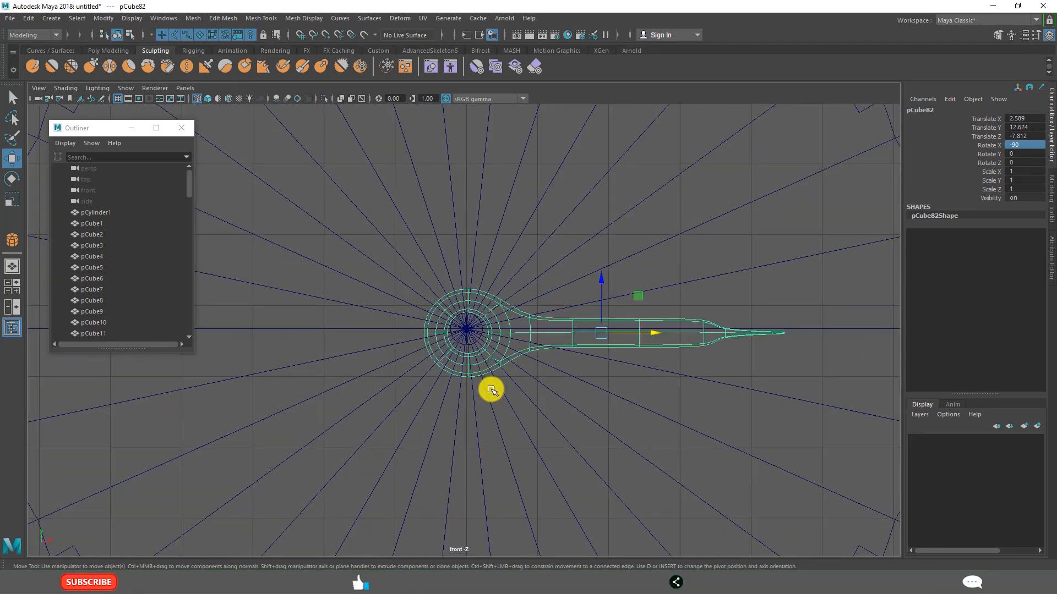
pyautogui.press('d')
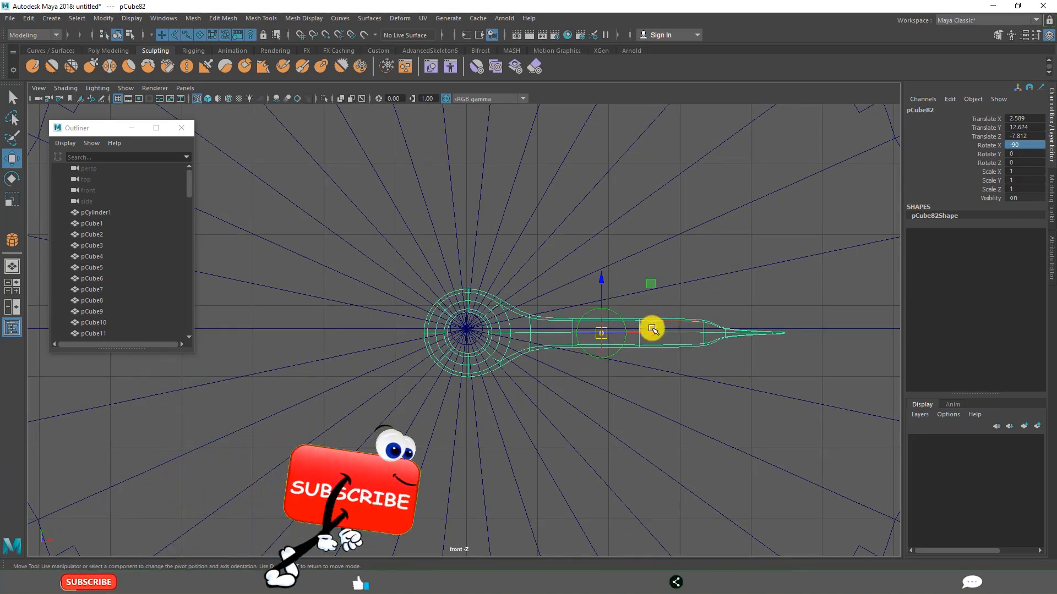
pyautogui.moveTo(654, 335); pyautogui.dragTo(519, 326)
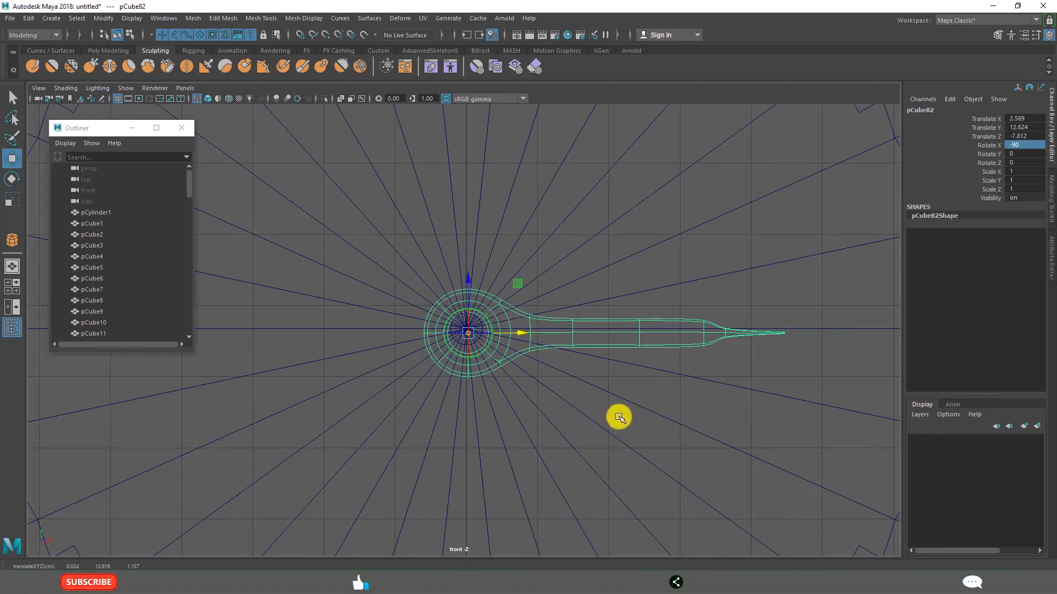
pyautogui.press('d')
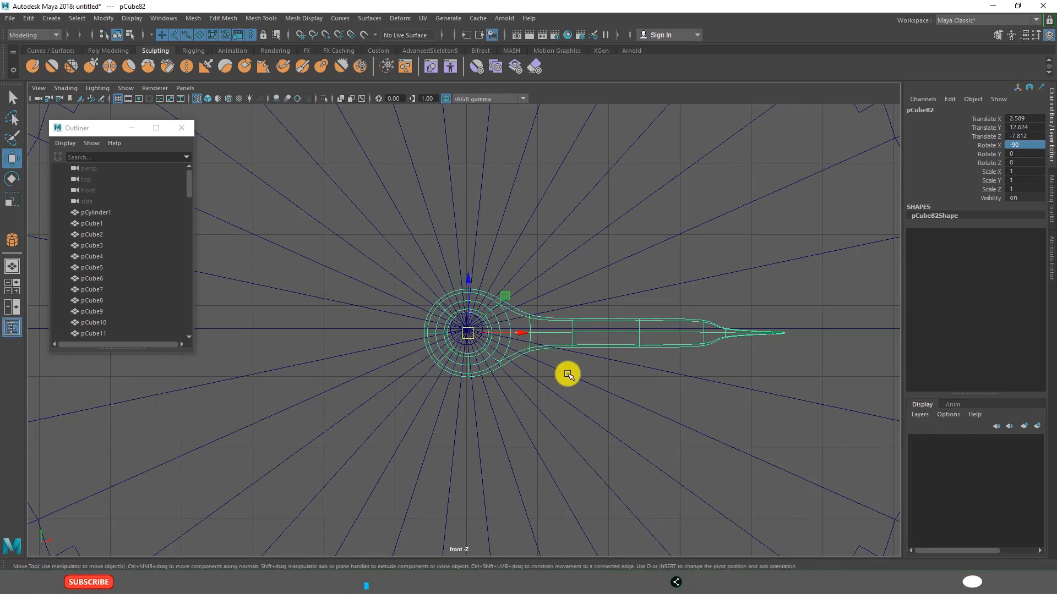
# Rotate the shortest hand about the pin until it points near the 10 o'clock mark, and deselect it.
pyautogui.press('e')
pyautogui.moveTo(485, 291); pyautogui.dragTo(292, 406)
pyautogui.press('space')
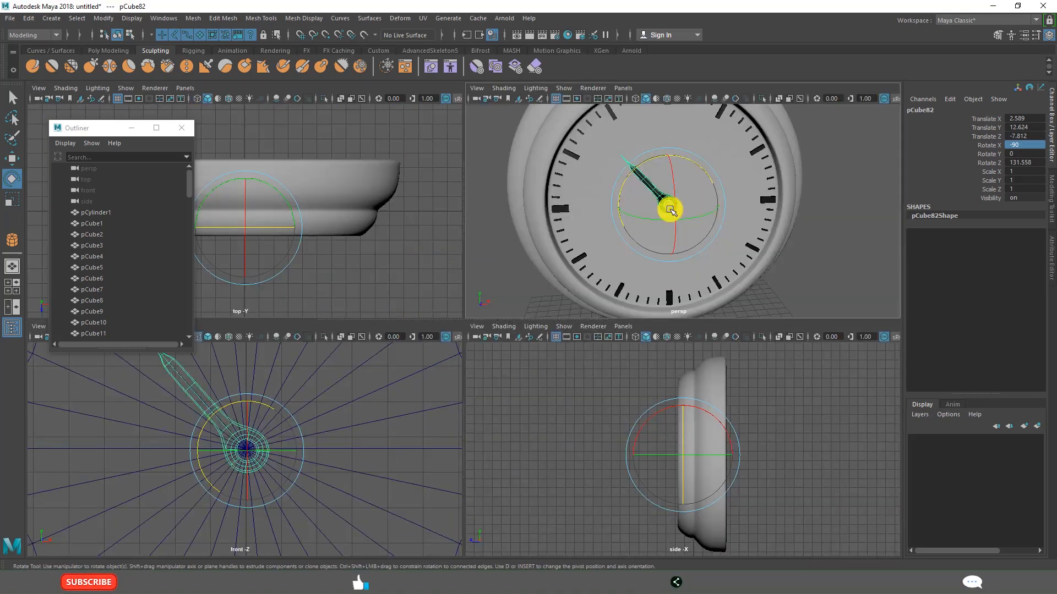
pyautogui.press('space')
pyautogui.scroll(-4, 553, 372)
pyautogui.moveTo(432, 275); pyautogui.dragTo(431, 277)
pyautogui.click(696, 392)
pyautogui.scroll(-5, 629, 395)
pyautogui.moveTo(576, 347)
pyautogui.keyDown('alt'); pyautogui.mouseDown()
pyautogui.moveTo(616, 335)
pyautogui.moveTo(563, 345)
pyautogui.moveTo(577, 350)
pyautogui.mouseUp(); pyautogui.keyUp('alt')
pyautogui.keyDown('alt'); pyautogui.moveTo(599, 360); pyautogui.dragTo(602, 316, button='middle'); pyautogui.keyUp('alt')
pyautogui.scroll(4, 578, 336)
pyautogui.moveTo(561, 349)
pyautogui.keyDown('alt'); pyautogui.mouseDown()
pyautogui.moveTo(613, 335)
pyautogui.moveTo(567, 339)
pyautogui.mouseUp(); pyautogui.keyUp('alt')
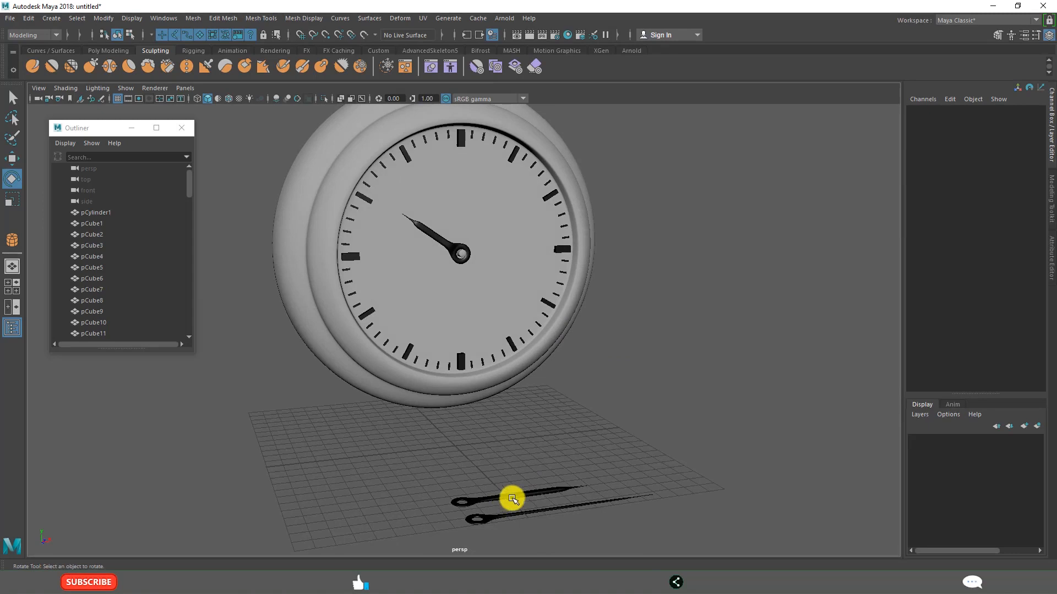
# Raise the middle-length hand from the grid to Translate Y 12.382.
pyautogui.click(512, 499)
pyautogui.press('w')
pyautogui.moveTo(511, 446); pyautogui.dragTo(537, 218)
# Stand the middle-length hand parallel to the dial with Rotate X 90 and move it towards the clock to Translate Z -7.18.
pyautogui.press('space')
pyautogui.press('space')
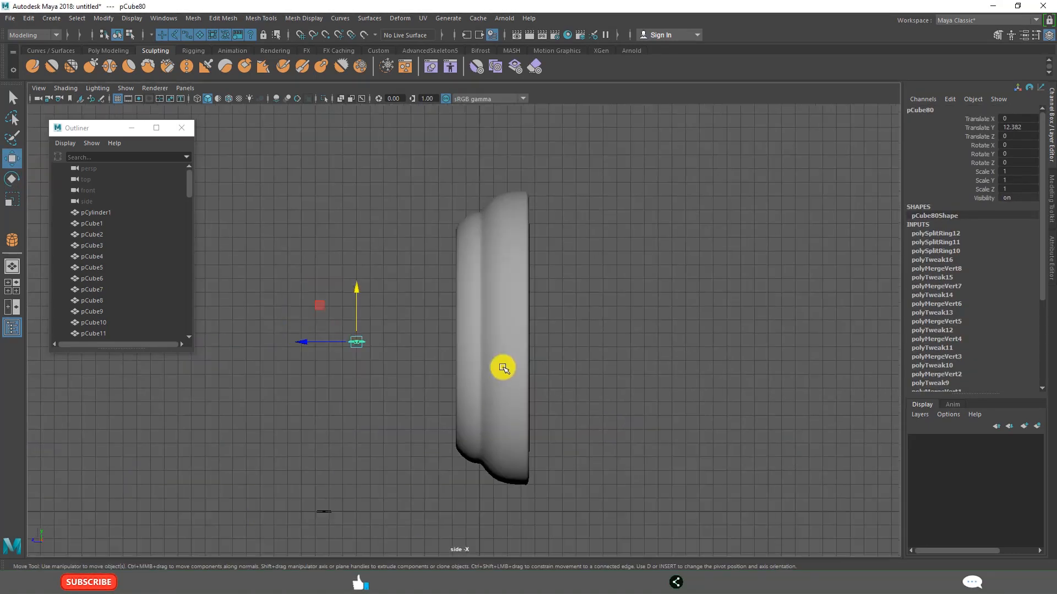
pyautogui.press('e')
pyautogui.moveTo(373, 304); pyautogui.dragTo(435, 344)
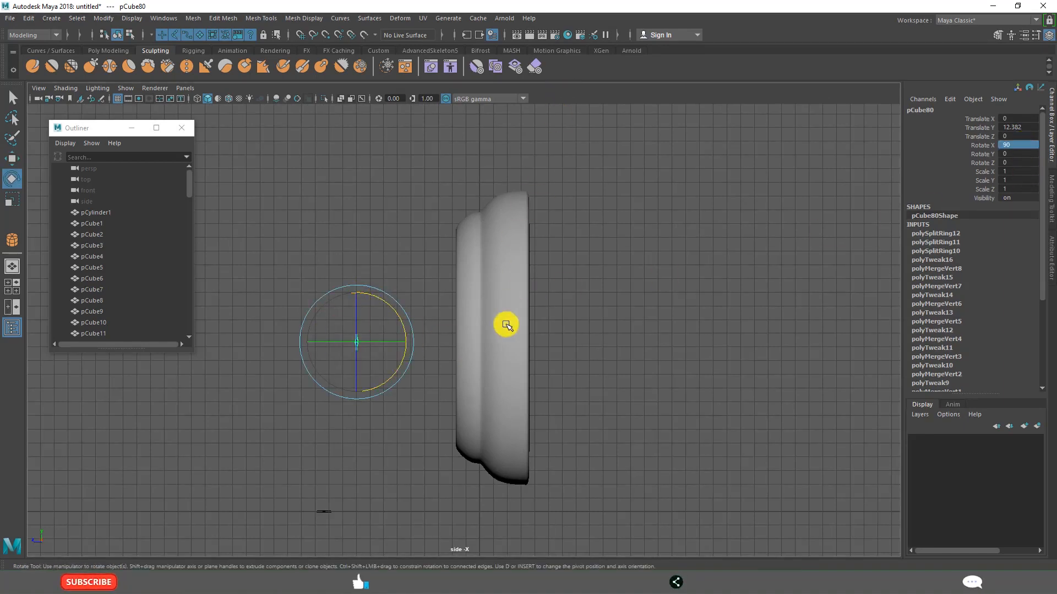
pyautogui.press('w')
pyautogui.moveTo(304, 342); pyautogui.dragTo(401, 342)
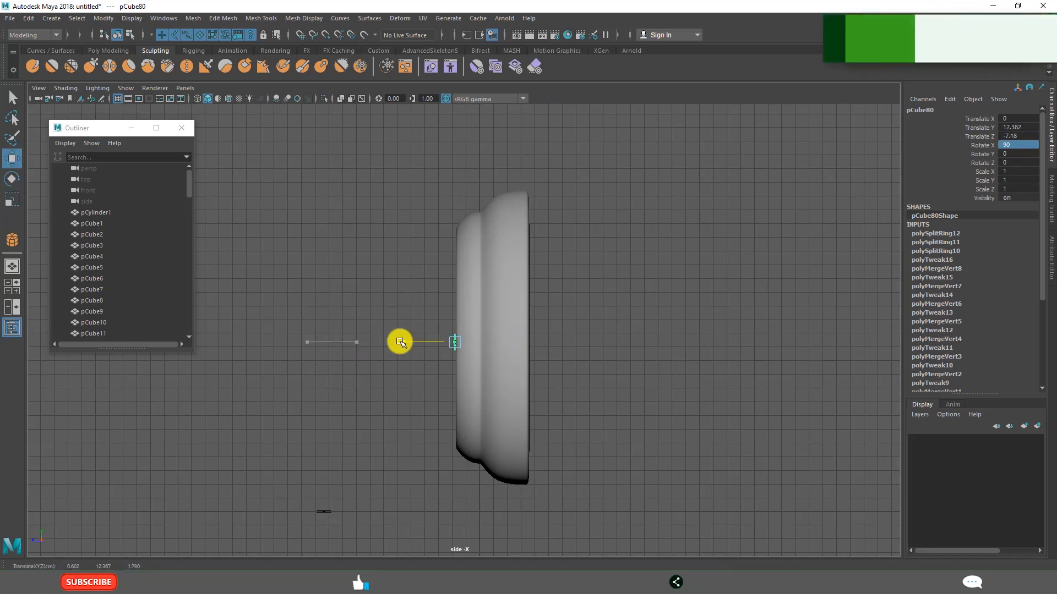
# Slide the middle-length hand sideways to Translate X 2.722 so its ring sits over the pin.
pyautogui.press('space')
pyautogui.press('space')
pyautogui.moveTo(559, 352); pyautogui.dragTo(755, 358)
# Centre the pivot of the middle-length hand.
pyautogui.scroll(3, 605, 356)
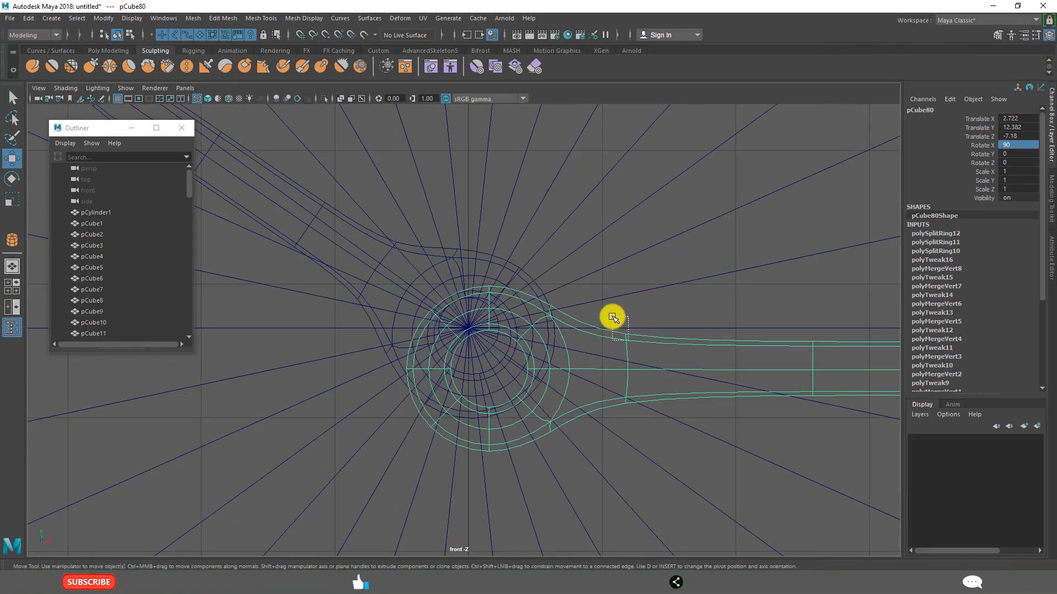
pyautogui.scroll(-8, 613, 317)
pyautogui.click(809, 323)
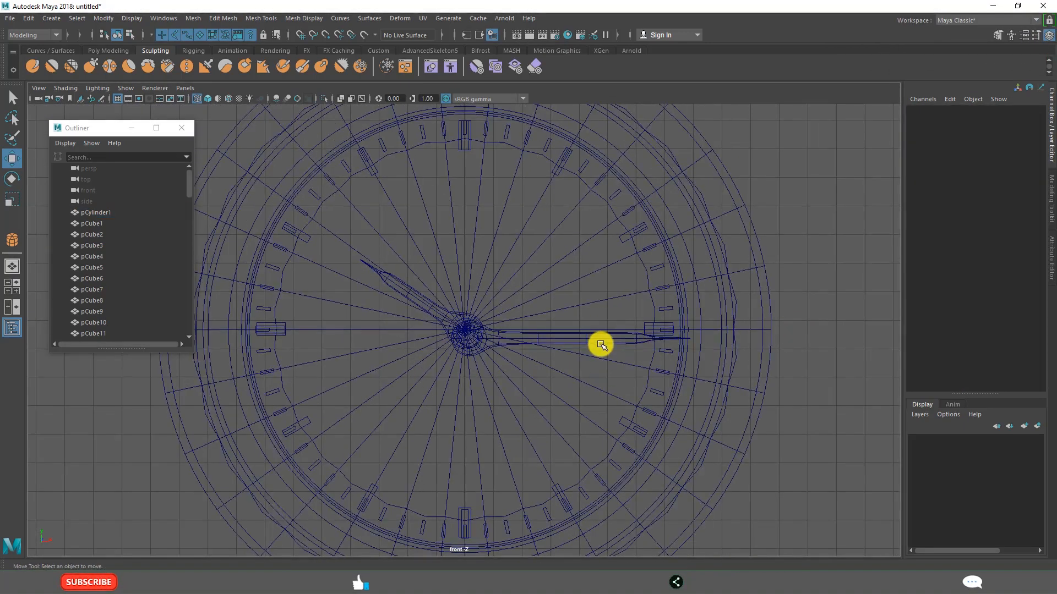
pyautogui.click(600, 343)
pyautogui.scroll(2, 603, 343)
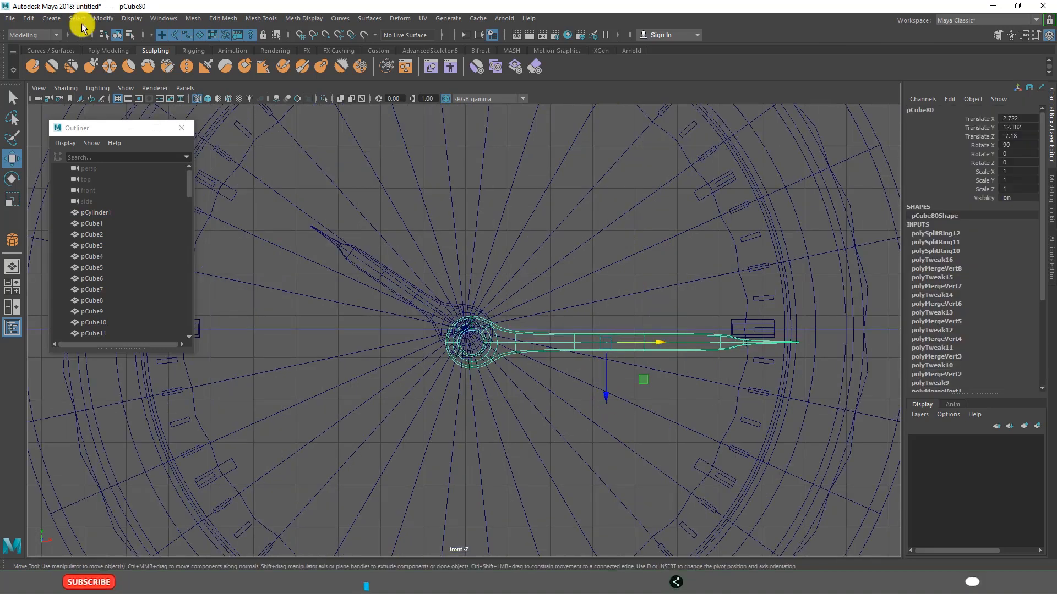
pyautogui.click(103, 20)
pyautogui.click(123, 100)
# Align the middle-length hand's ring with the dial's centre at Translate X 2.566 and Translate Y 12.694.
pyautogui.moveTo(616, 393); pyautogui.dragTo(618, 386)
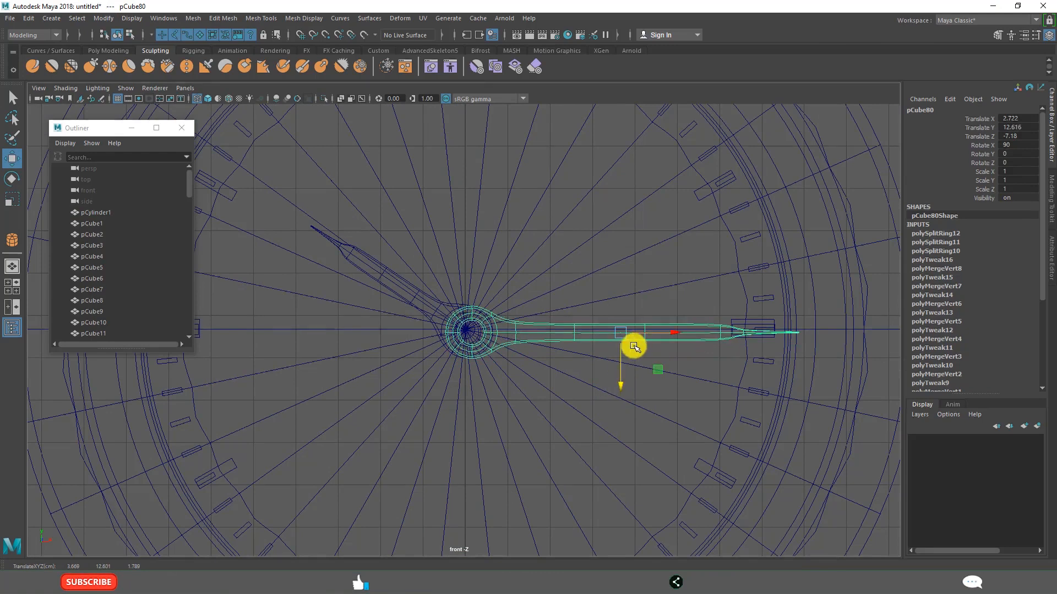
pyautogui.moveTo(673, 332); pyautogui.dragTo(615, 384)
pyautogui.moveTo(669, 328); pyautogui.dragTo(661, 340)
pyautogui.moveTo(614, 380); pyautogui.dragTo(614, 381)
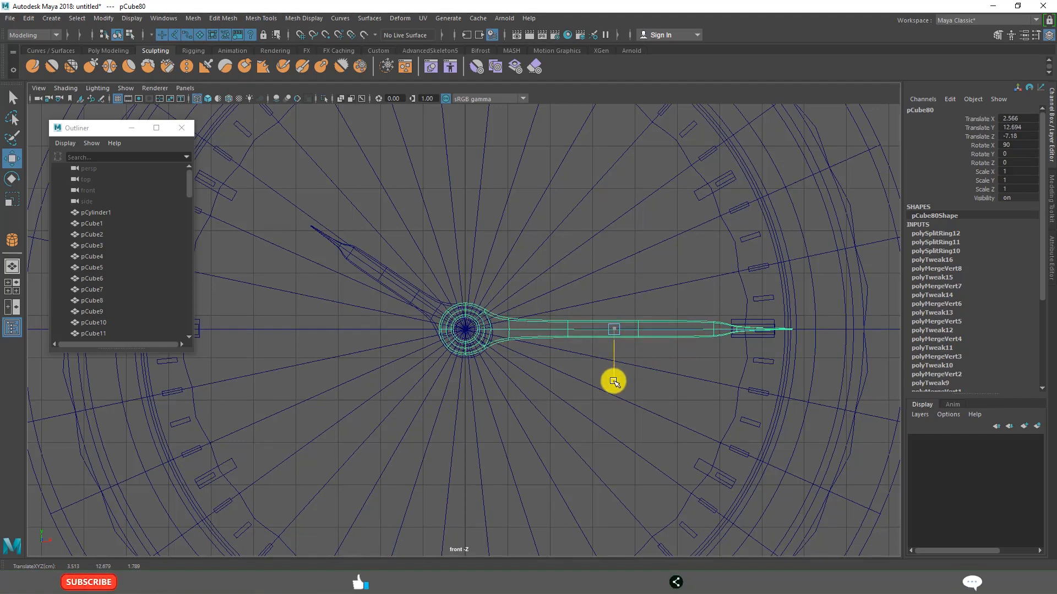
# Move the middle-length hand's pivot to the centre of its ring.
pyautogui.press('d')
pyautogui.moveTo(663, 330); pyautogui.dragTo(531, 327)
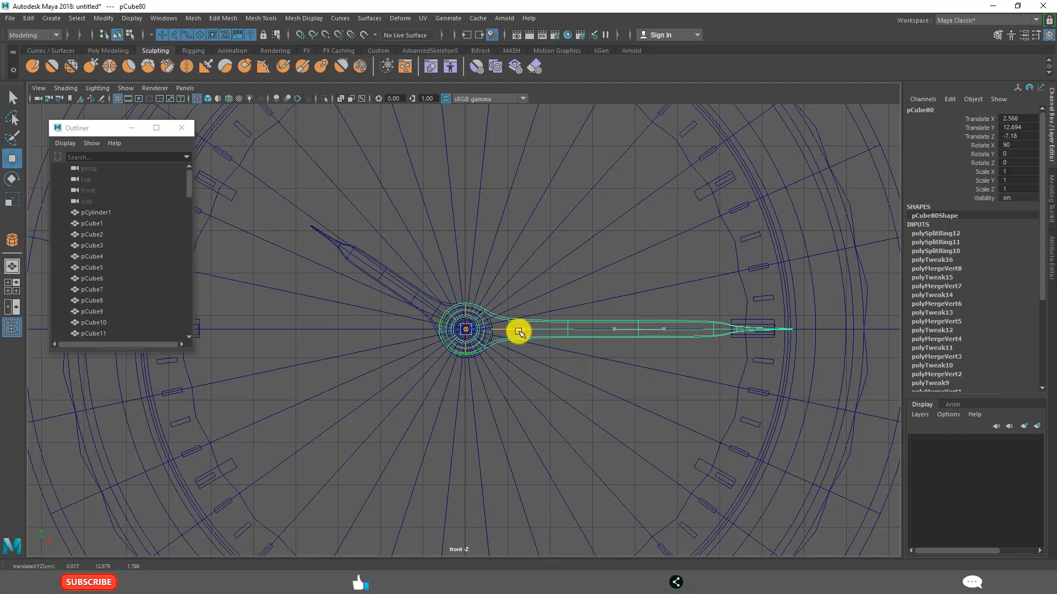
pyautogui.press('d')
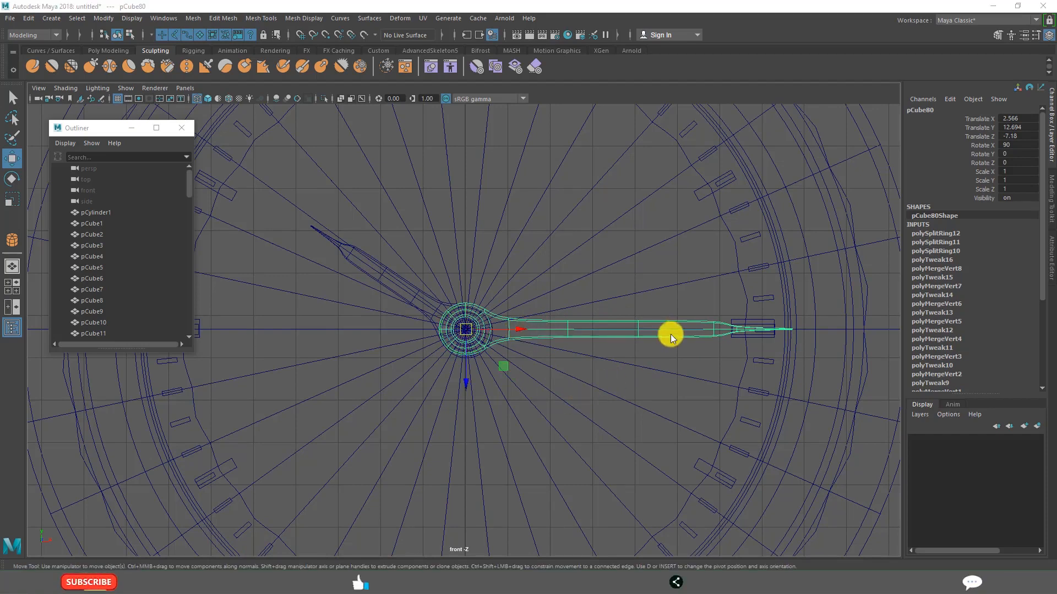
# Set the middle-length hand's depth on the pin to Translate Z -7.662, in front of the shortest hand.
pyautogui.press('space')
pyautogui.press('space')
pyautogui.keyDown('alt'); pyautogui.moveTo(507, 302); pyautogui.dragTo(546, 321); pyautogui.keyUp('alt')
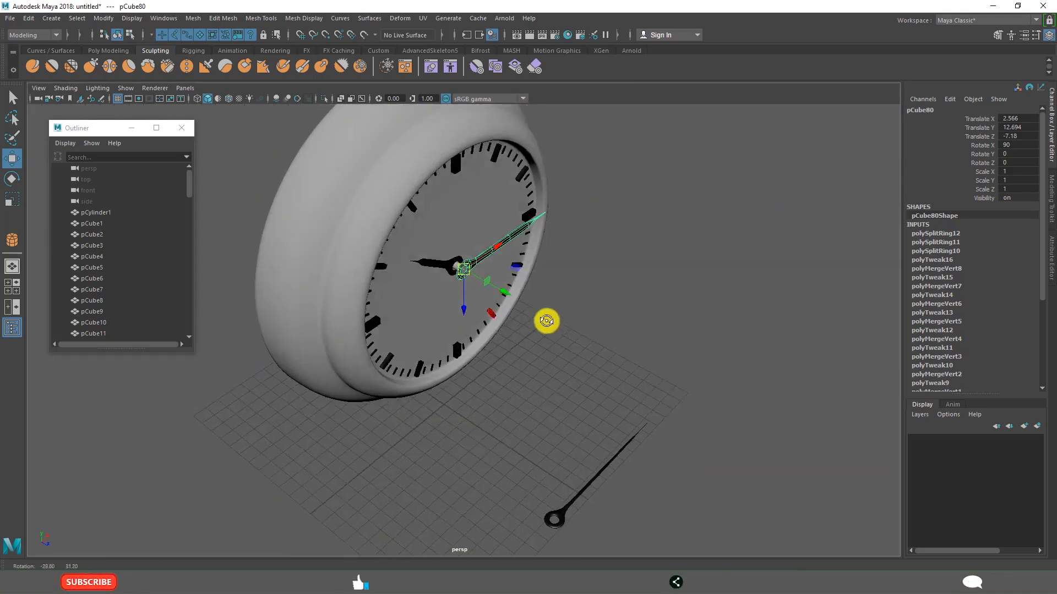
pyautogui.scroll(6, 528, 302)
pyautogui.moveTo(575, 286); pyautogui.dragTo(540, 279)
# Try to rotate the middle-length hand about the pin to Rotate Z 44.682.
pyautogui.press('e')
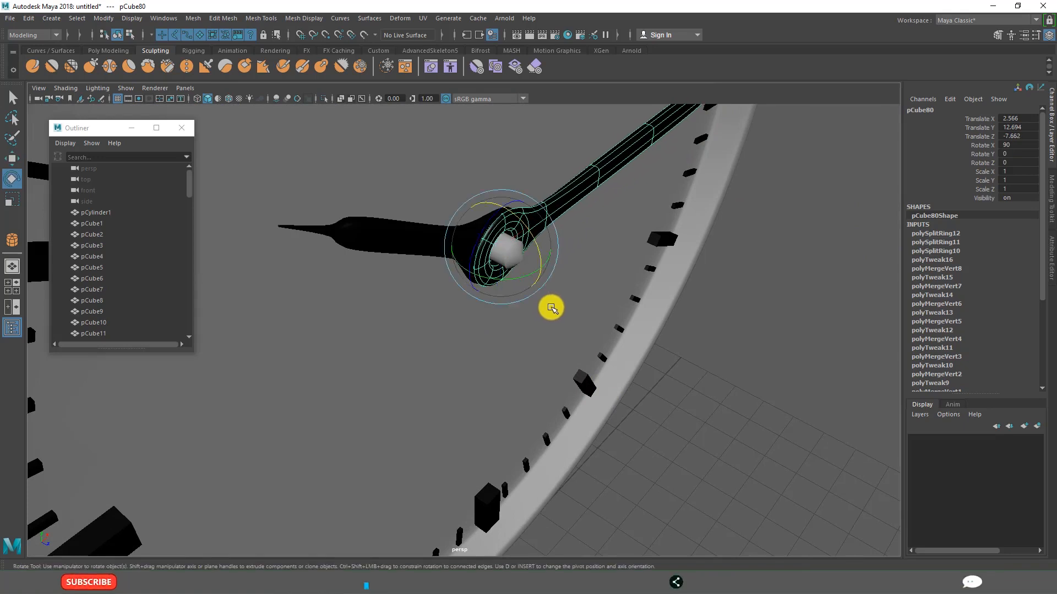
pyautogui.scroll(-8, 551, 307)
pyautogui.moveTo(471, 225); pyautogui.dragTo(436, 189)
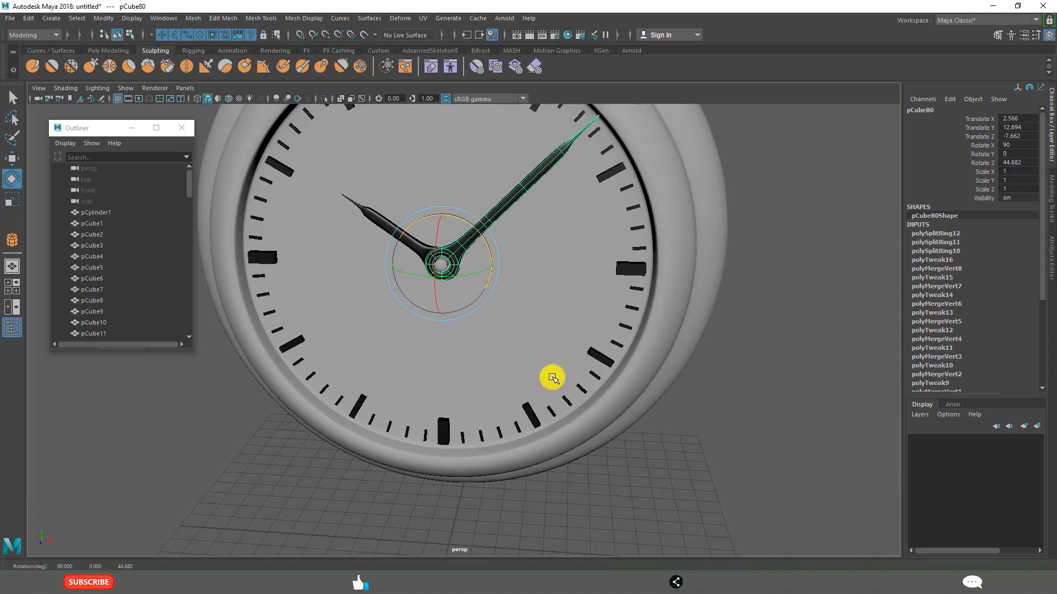
pyautogui.hotkey('ctrl', 'z')
# Shorten the middle-length hand by moving its outer vertices towards the pin, ending just inside the 3 o'clock mark.
pyautogui.rightClick(856, 190)
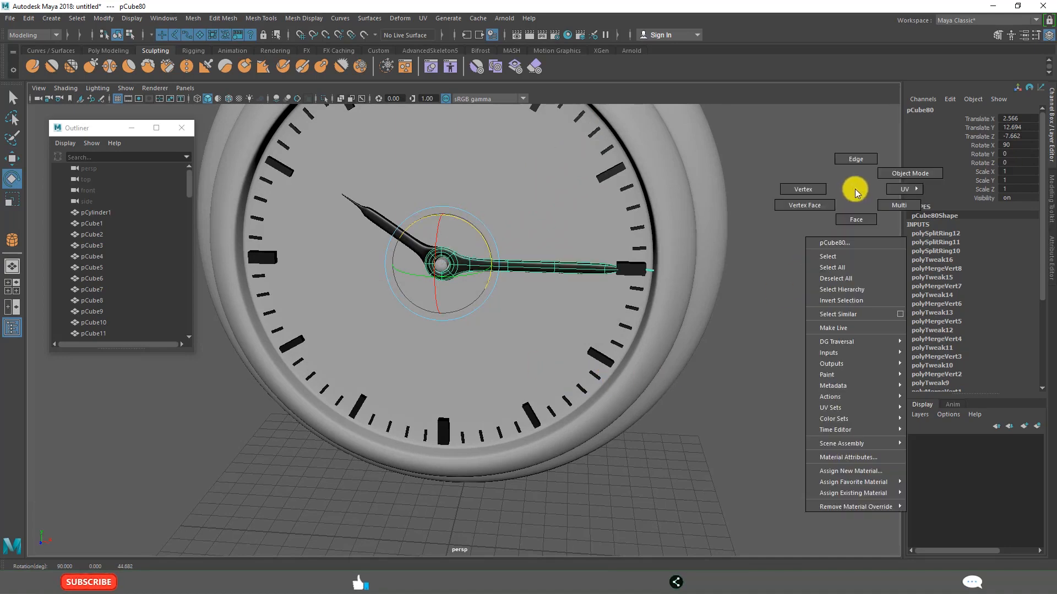
pyautogui.click(807, 194)
pyautogui.keyDown('alt'); pyautogui.moveTo(787, 317); pyautogui.dragTo(684, 331); pyautogui.keyUp('alt')
pyautogui.moveTo(719, 234); pyautogui.dragTo(453, 389)
pyautogui.press('w')
pyautogui.moveTo(576, 303); pyautogui.dragTo(540, 299)
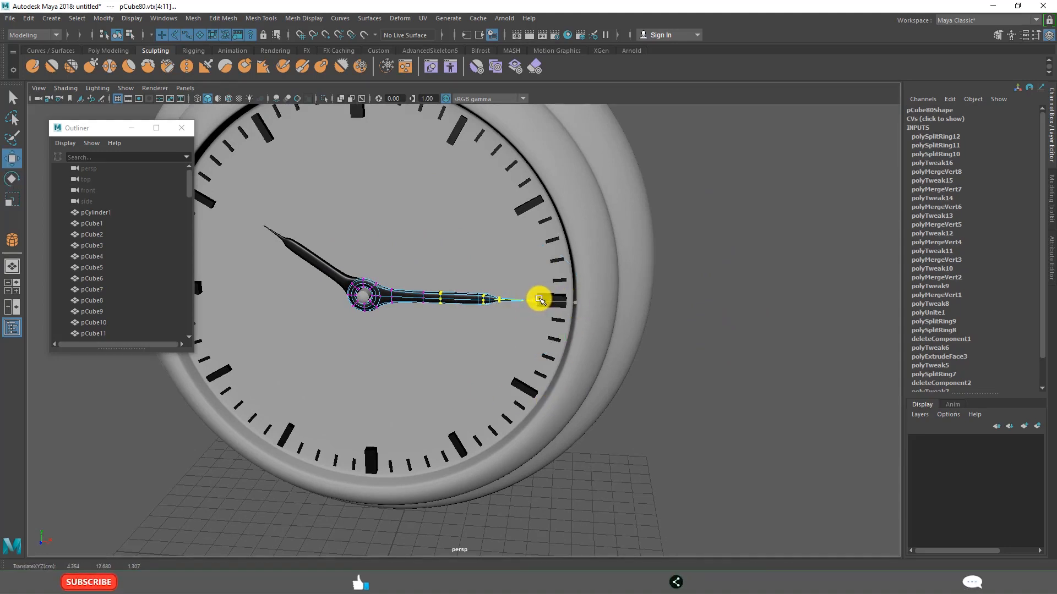
pyautogui.click(695, 381)
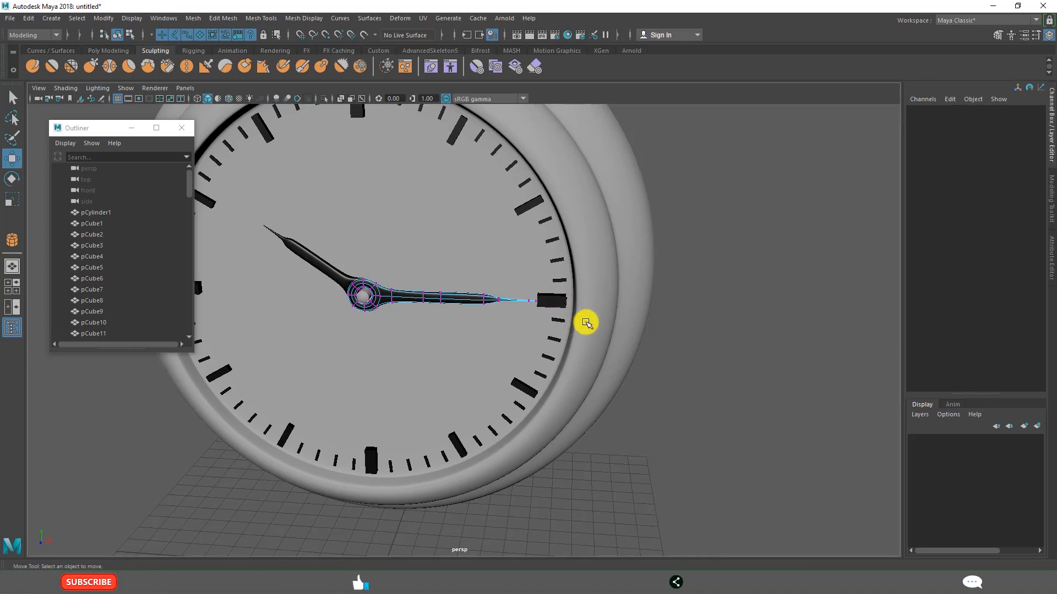
# Separate the two adjacent vertex loops midway along the middle-length hand by moving the outer one towards the tip.
pyautogui.scroll(2, 586, 323)
pyautogui.moveTo(613, 301); pyautogui.dragTo(579, 294)
pyautogui.press('1')
pyautogui.scroll(2, 622, 309)
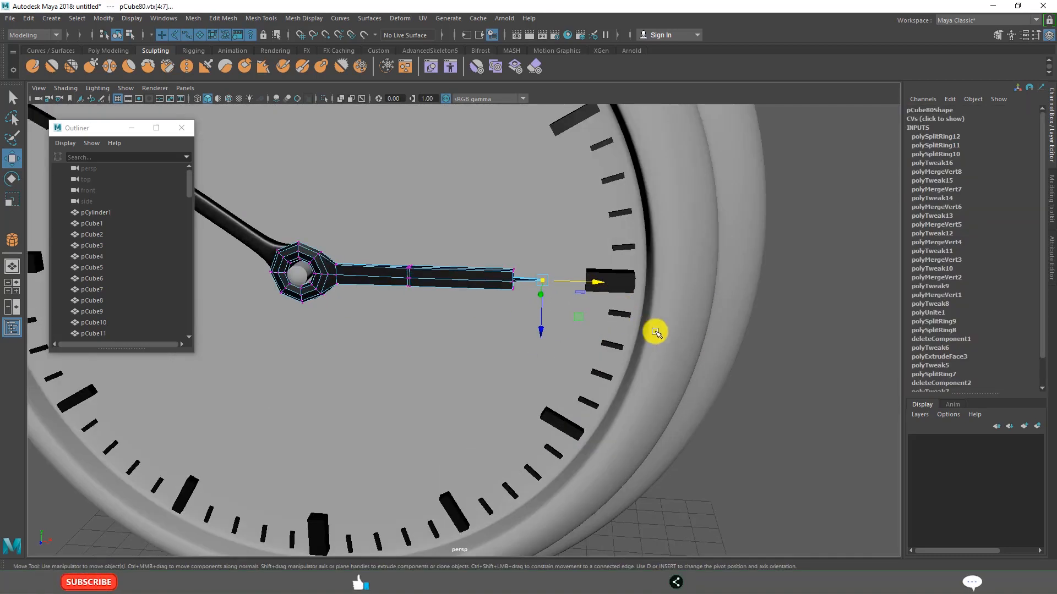
pyautogui.scroll(5, 478, 324)
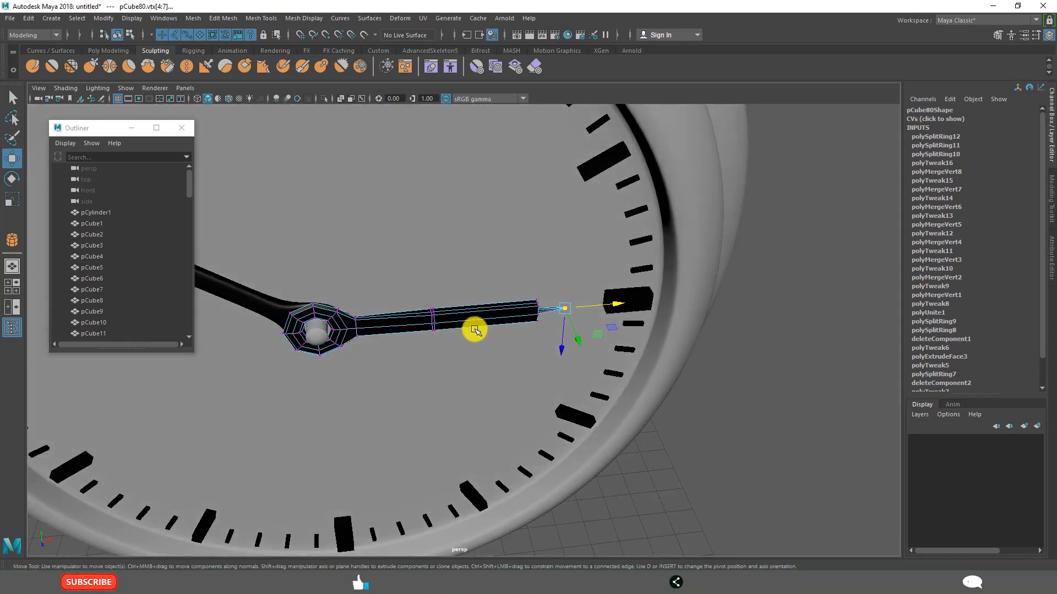
pyautogui.scroll(2, 459, 309)
pyautogui.scroll(-1, 517, 354)
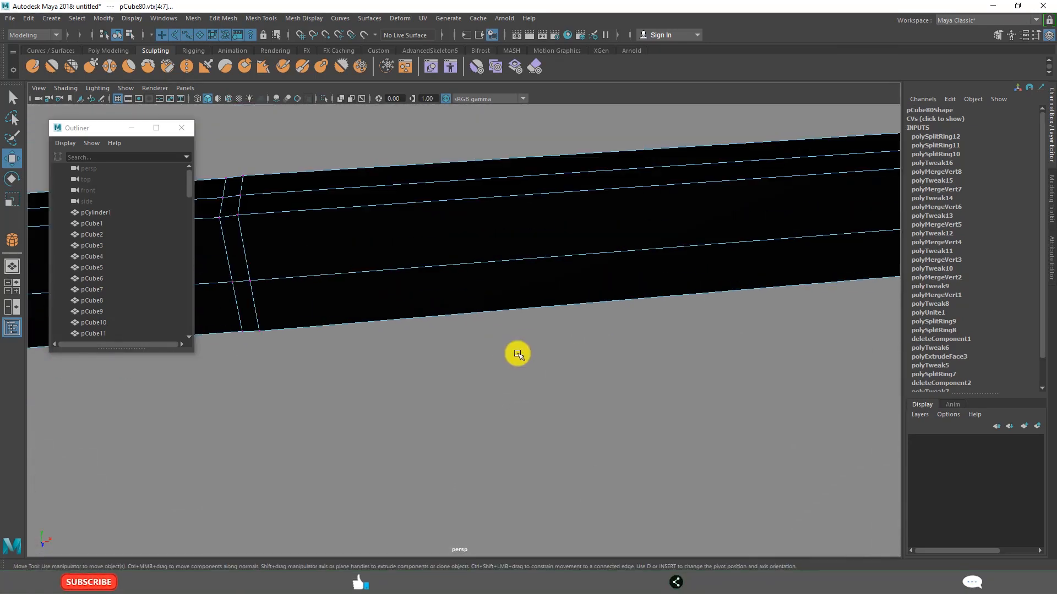
pyautogui.press('4')
pyautogui.scroll(-2, 451, 352)
pyautogui.moveTo(318, 130); pyautogui.dragTo(282, 392)
pyautogui.keyDown('alt'); pyautogui.moveTo(361, 370); pyautogui.dragTo(354, 362); pyautogui.keyUp('alt')
pyautogui.keyDown('alt'); pyautogui.moveTo(437, 328); pyautogui.dragTo(477, 443, button='middle'); pyautogui.keyUp('alt')
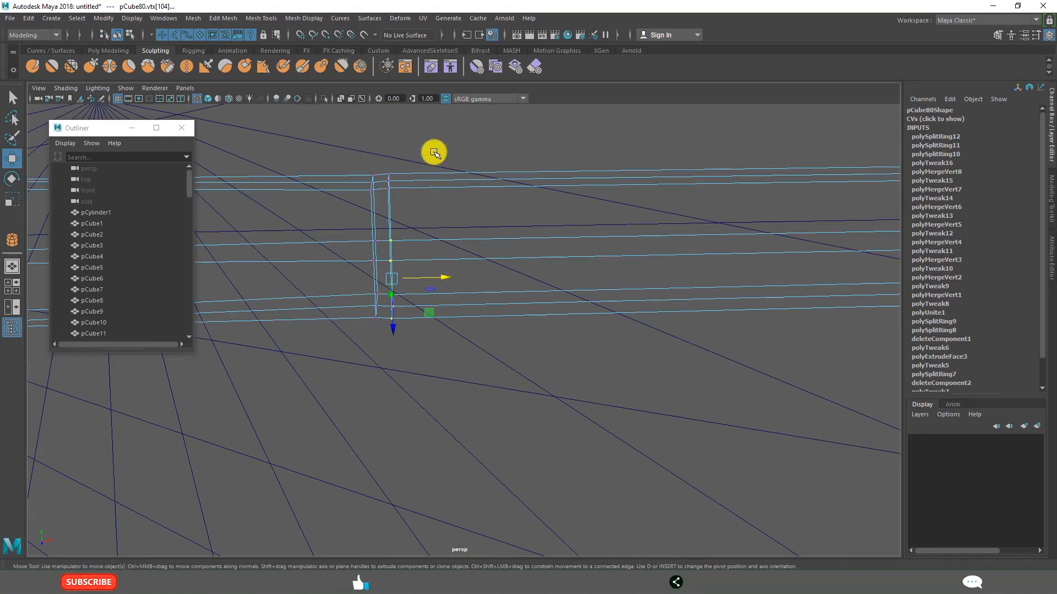
pyautogui.moveTo(382, 404); pyautogui.dragTo(382, 403)
pyautogui.moveTo(465, 246); pyautogui.dragTo(738, 246)
pyautogui.scroll(-3, 559, 411)
pyautogui.scroll(-5, 559, 411)
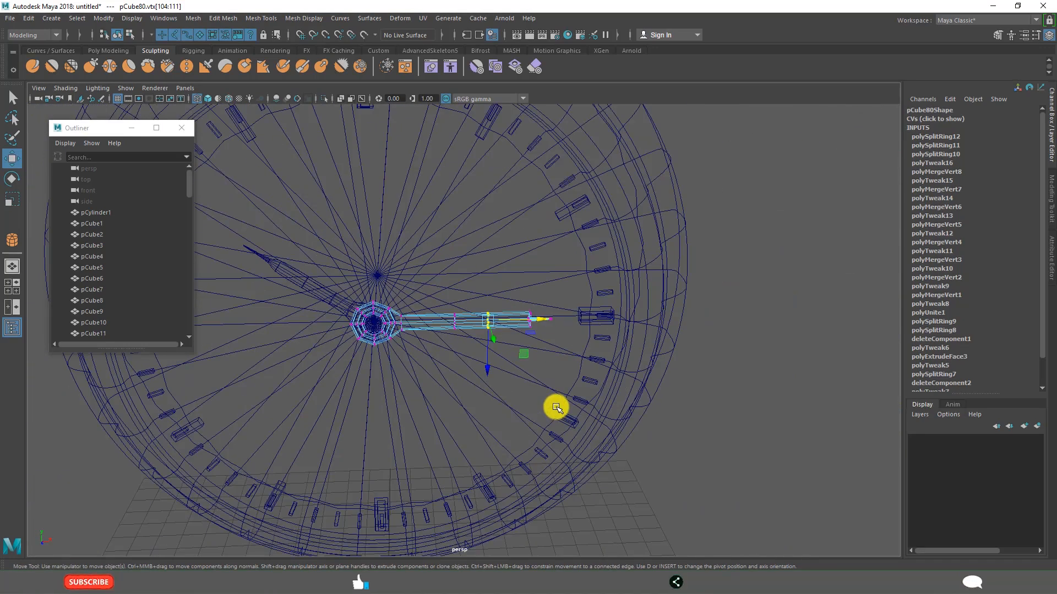
# Fine-tune the spacing of the two shaft vertex loops on the middle-length hand and return to object selection.
pyautogui.press('5')
pyautogui.moveTo(468, 377); pyautogui.dragTo(468, 378)
pyautogui.moveTo(505, 317); pyautogui.dragTo(506, 365)
pyautogui.moveTo(539, 320); pyautogui.dragTo(535, 321)
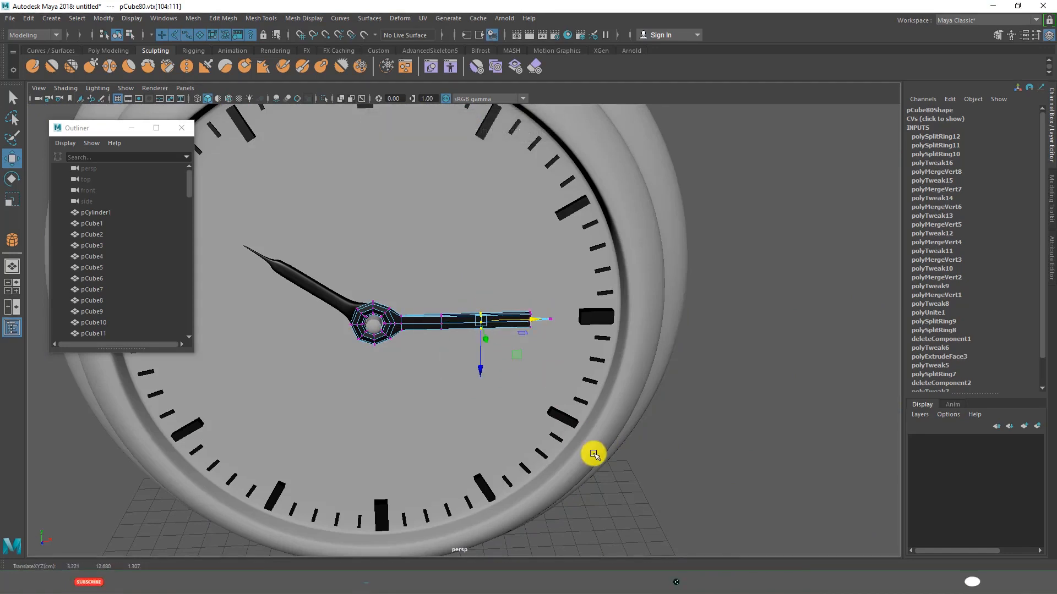
pyautogui.press('5')
pyautogui.click(479, 303)
pyautogui.moveTo(481, 266)
pyautogui.mouseDown(button='right')
pyautogui.moveTo(484, 306)
pyautogui.moveTo(527, 251)
pyautogui.mouseUp(button='right')
pyautogui.click(710, 407)
pyautogui.click(437, 319)
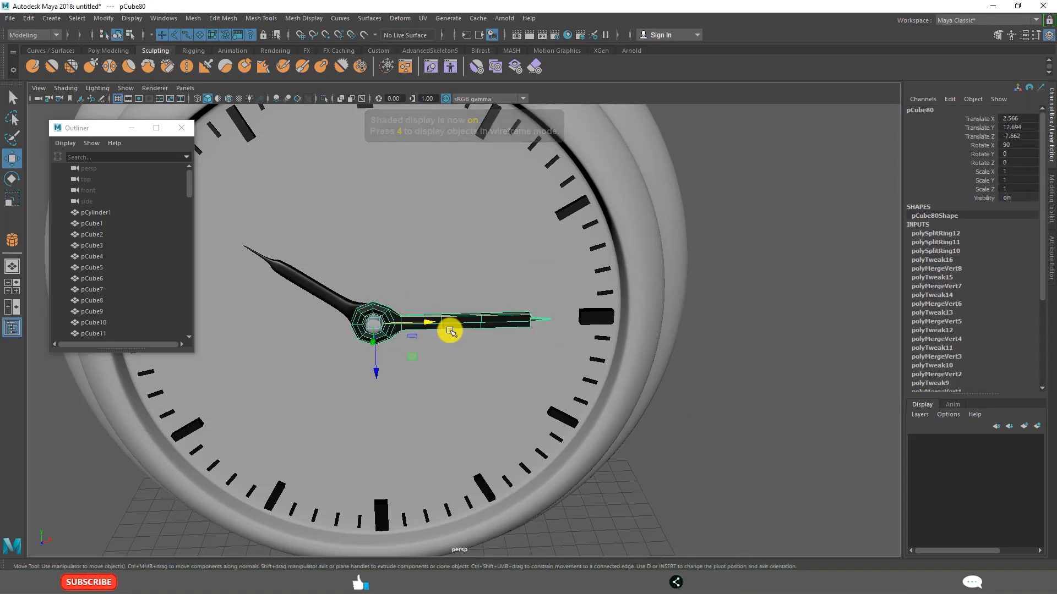
# Preview the middle-length hand smoothed and rotate it about the pin to point towards the 2 o'clock mark.
pyautogui.click(644, 457)
pyautogui.scroll(-5, 606, 441)
pyautogui.keyDown('alt'); pyautogui.moveTo(606, 441); pyautogui.dragTo(533, 408); pyautogui.keyUp('alt')
pyautogui.click(455, 320)
pyautogui.press('f')
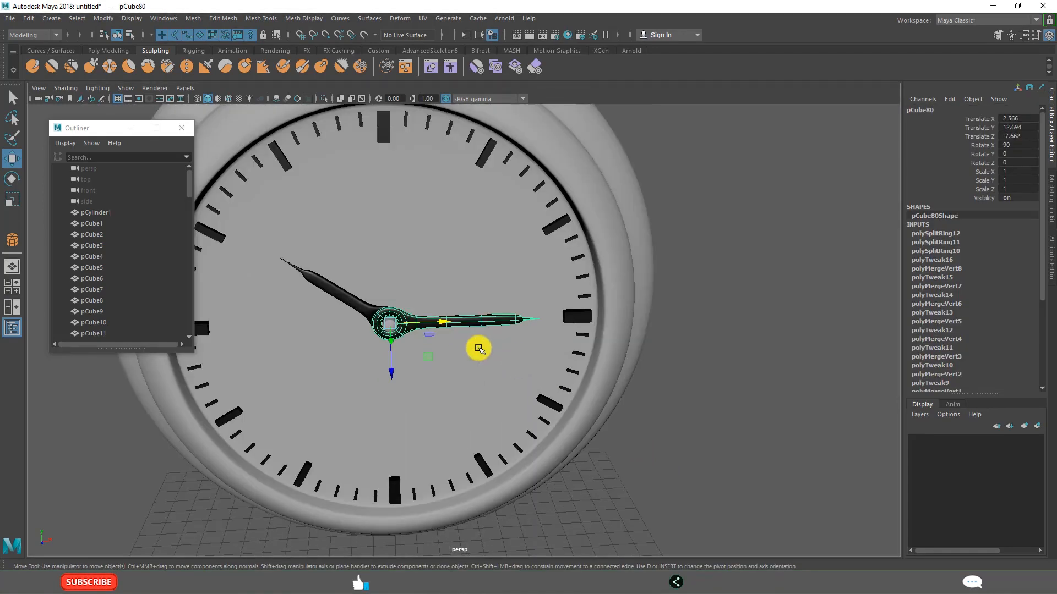
pyautogui.press('e')
pyautogui.moveTo(411, 273); pyautogui.dragTo(385, 275)
pyautogui.click(682, 406)
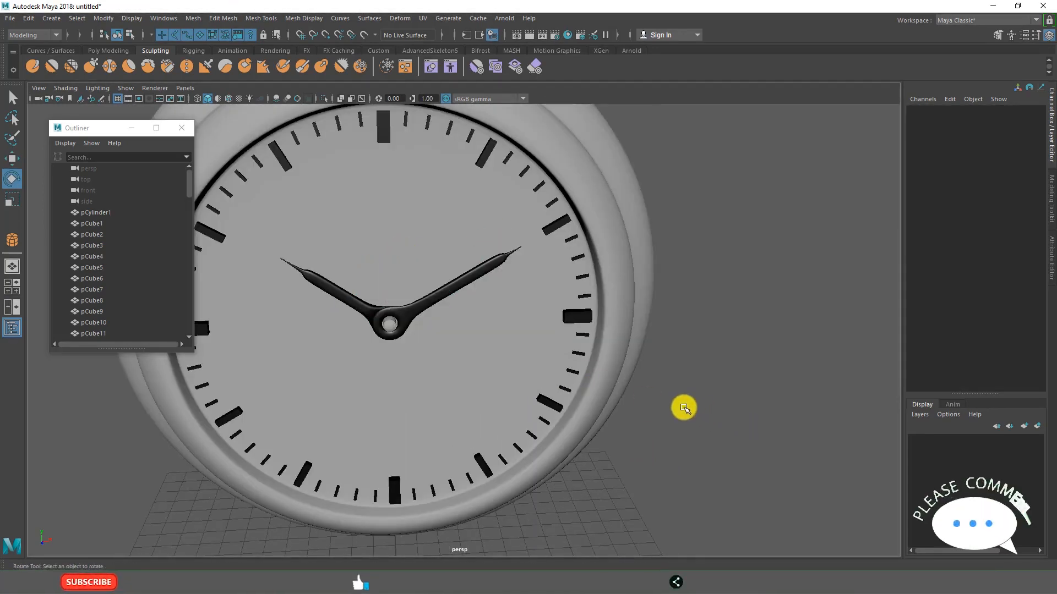
# Raise the longest hand from the grid to the height of the dial's centre, at Translate Y 13.067.
pyautogui.scroll(-5, 658, 407)
pyautogui.keyDown('alt'); pyautogui.moveTo(502, 368); pyautogui.dragTo(547, 349); pyautogui.keyUp('alt')
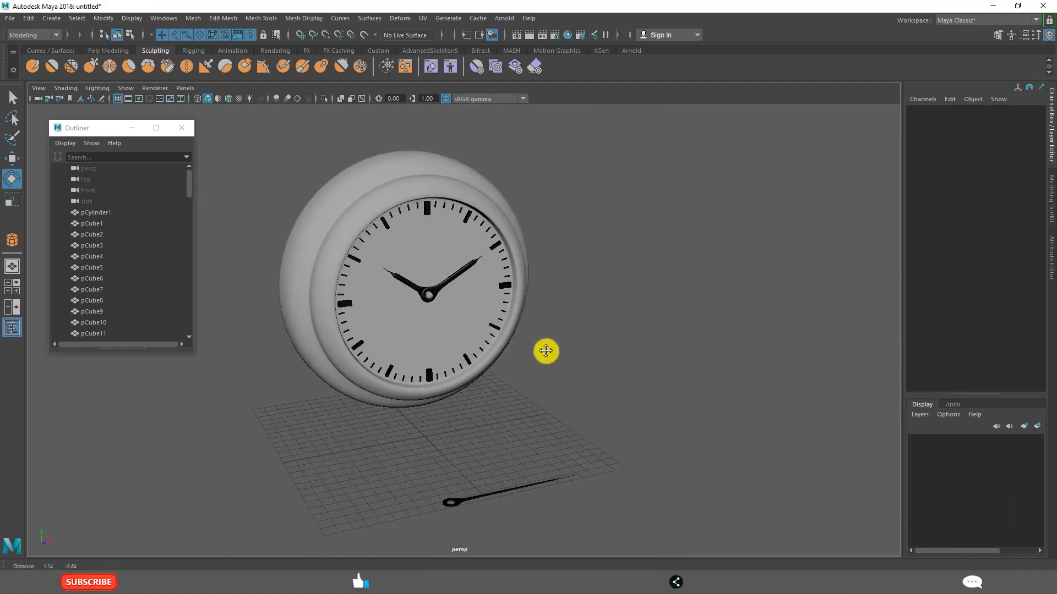
pyautogui.scroll(4, 558, 377)
pyautogui.scroll(-3, 576, 382)
pyautogui.scroll(1, 576, 382)
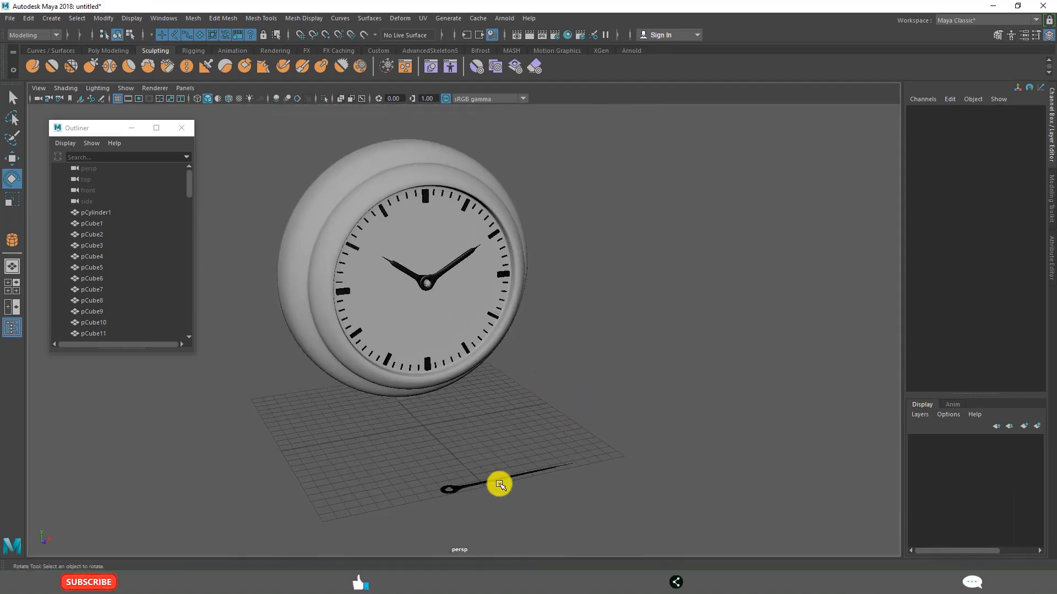
pyautogui.click(482, 488)
pyautogui.press('w')
pyautogui.moveTo(491, 436); pyautogui.dragTo(501, 278)
pyautogui.keyDown('alt'); pyautogui.moveTo(543, 398); pyautogui.dragTo(460, 469); pyautogui.keyUp('alt')
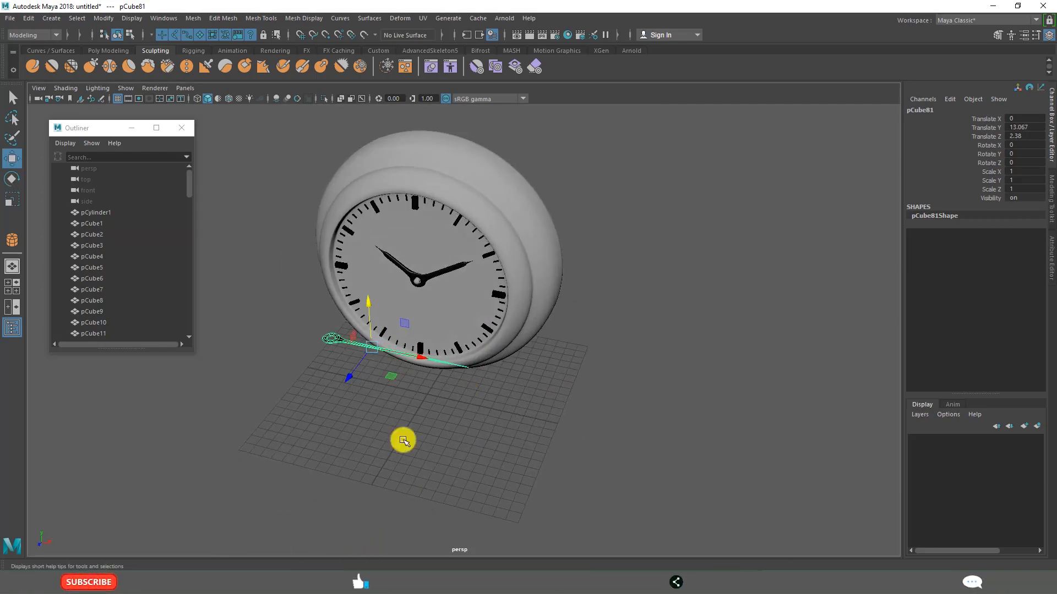
# Move the longest hand in front of the dial to Translate Z -4.519 and stand it upright with Rotate X 90.
pyautogui.press('space')
pyautogui.press('space')
pyautogui.moveTo(272, 331); pyautogui.dragTo(359, 334)
pyautogui.press('e')
pyautogui.moveTo(455, 293); pyautogui.dragTo(388, 263)
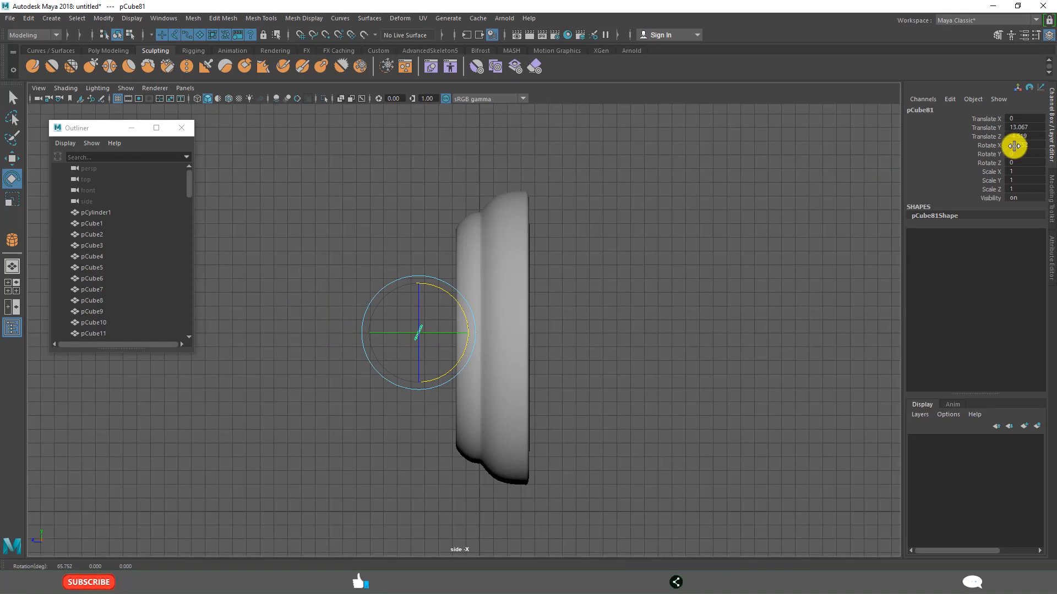
pyautogui.write('90')
pyautogui.press('Return')
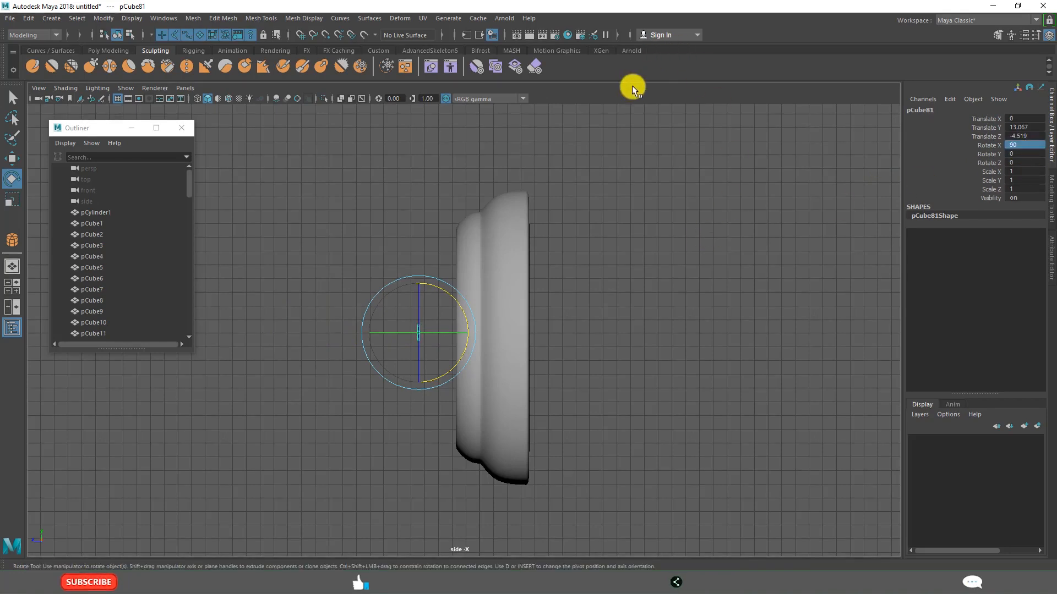
pyautogui.press('space')
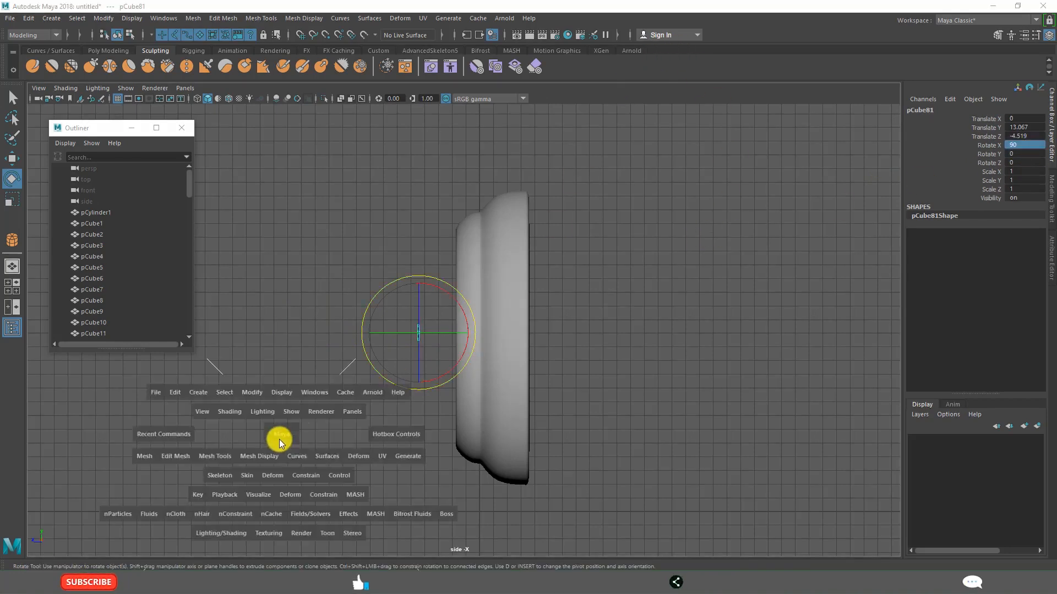
pyautogui.moveTo(279, 439); pyautogui.dragTo(295, 478)
pyautogui.scroll(-5, 377, 440)
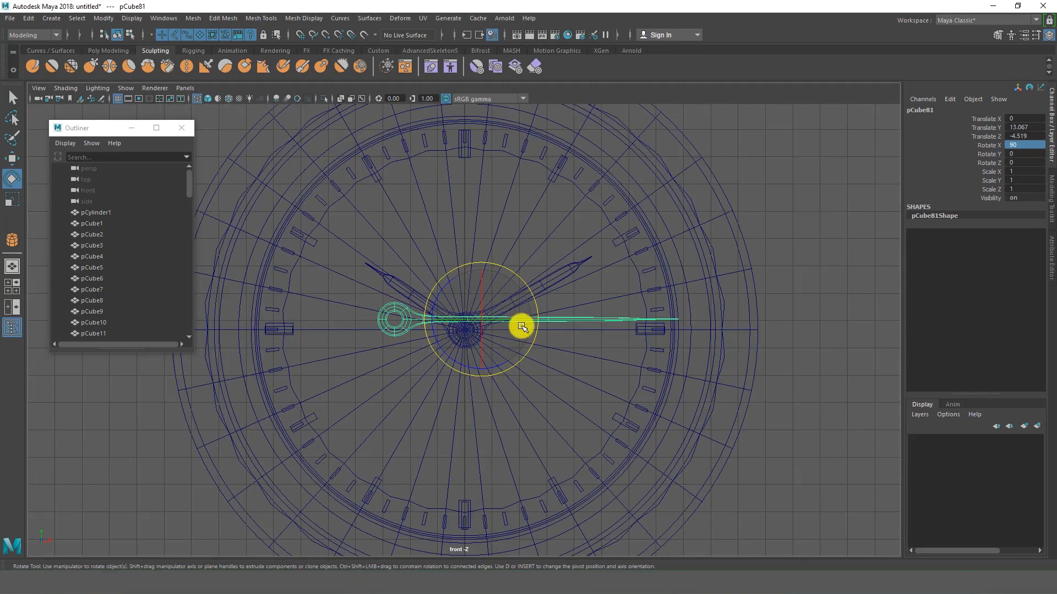
# Assign a new Blinn material to the longest hand and set its colour to red.
pyautogui.rightClick(347, 268)
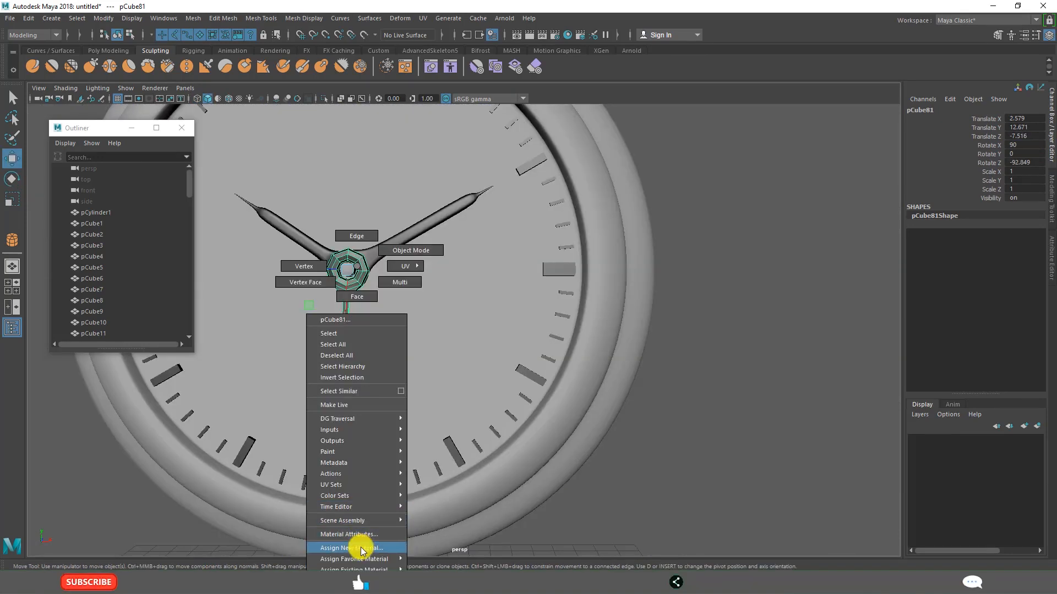
pyautogui.moveTo(356, 548)
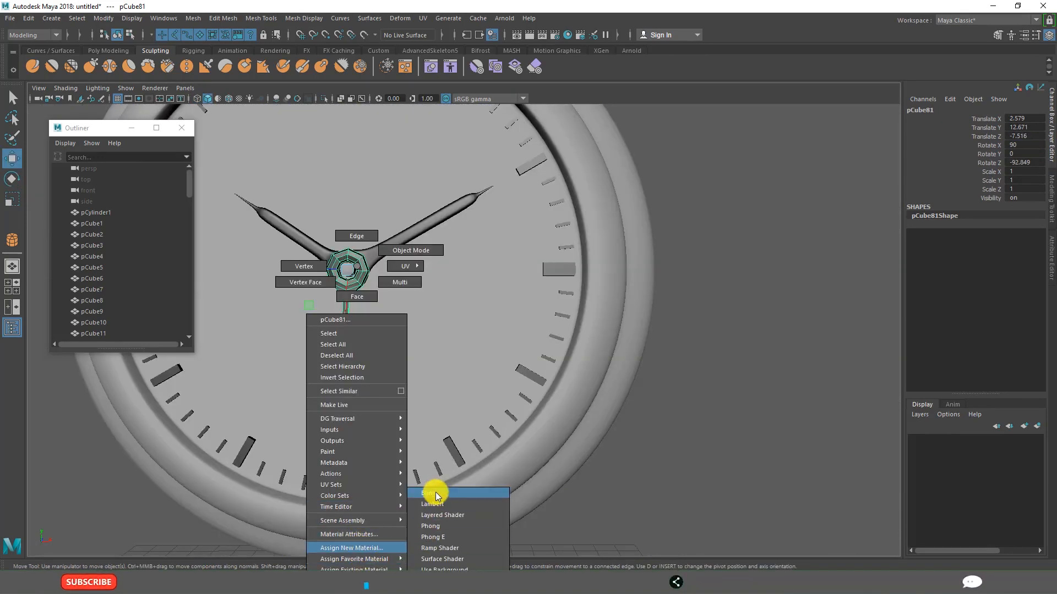
pyautogui.click(436, 493)
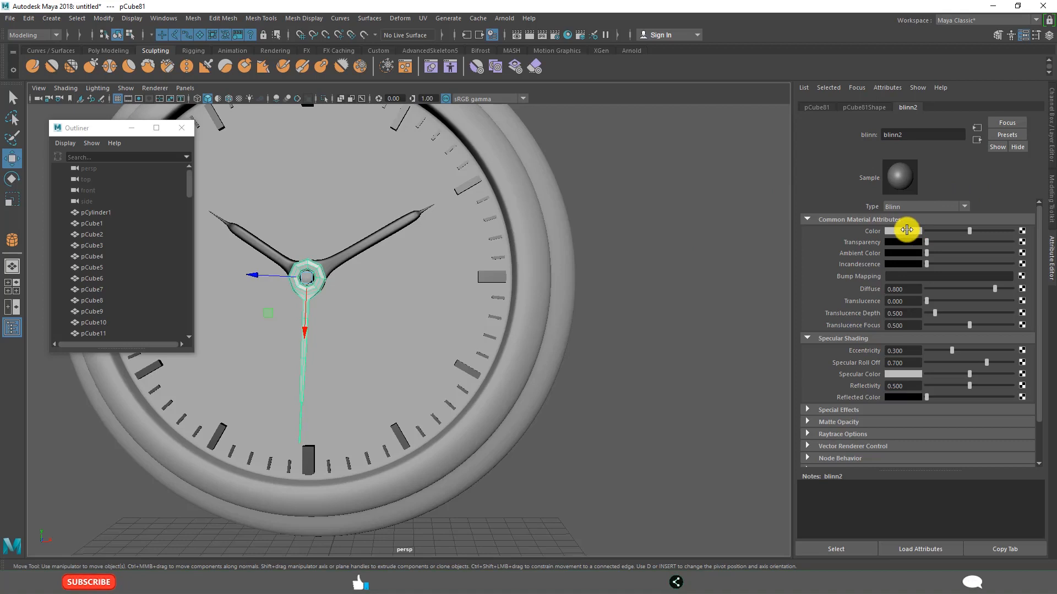
pyautogui.click(906, 230)
pyautogui.click(864, 201)
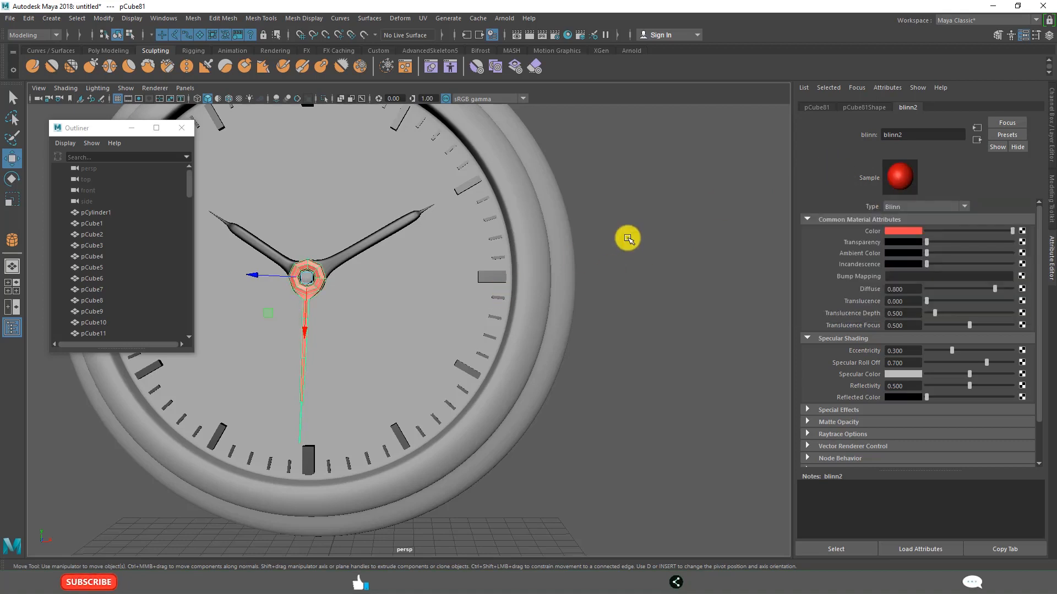
pyautogui.click(628, 238)
# Examine the red hand's fit on the pin and its reach on the dial from an angle and head-on.
pyautogui.scroll(-5, 460, 342)
pyautogui.keyDown('alt'); pyautogui.moveTo(434, 347); pyautogui.dragTo(466, 367); pyautogui.keyUp('alt')
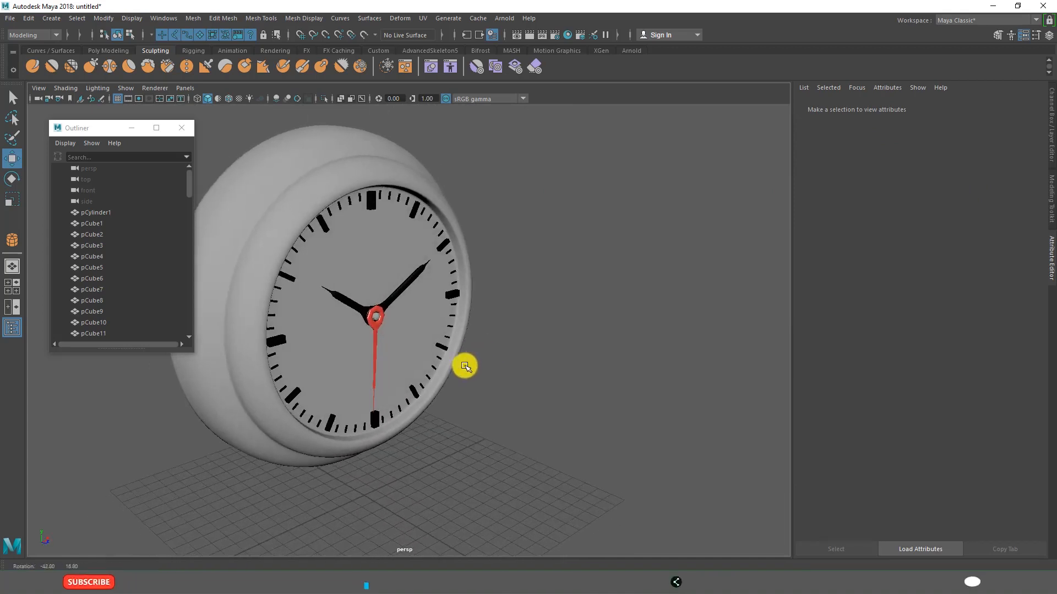
pyautogui.scroll(5, 506, 341)
pyautogui.click(428, 296)
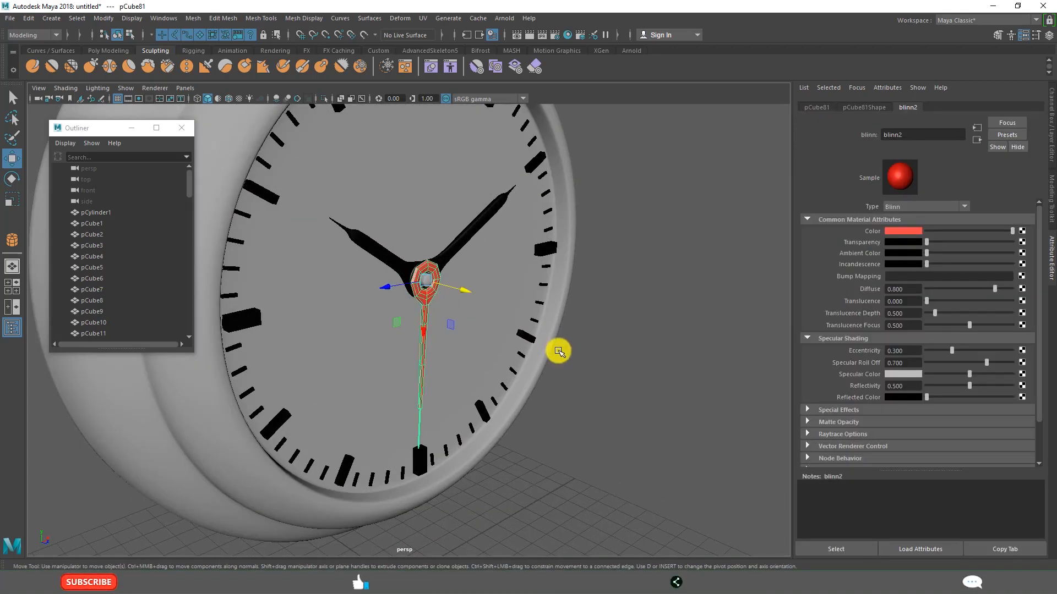
pyautogui.click(599, 361)
pyautogui.scroll(-3, 598, 364)
pyautogui.keyDown('alt'); pyautogui.moveTo(597, 366); pyautogui.dragTo(517, 326); pyautogui.keyUp('alt')
pyautogui.scroll(6, 534, 327)
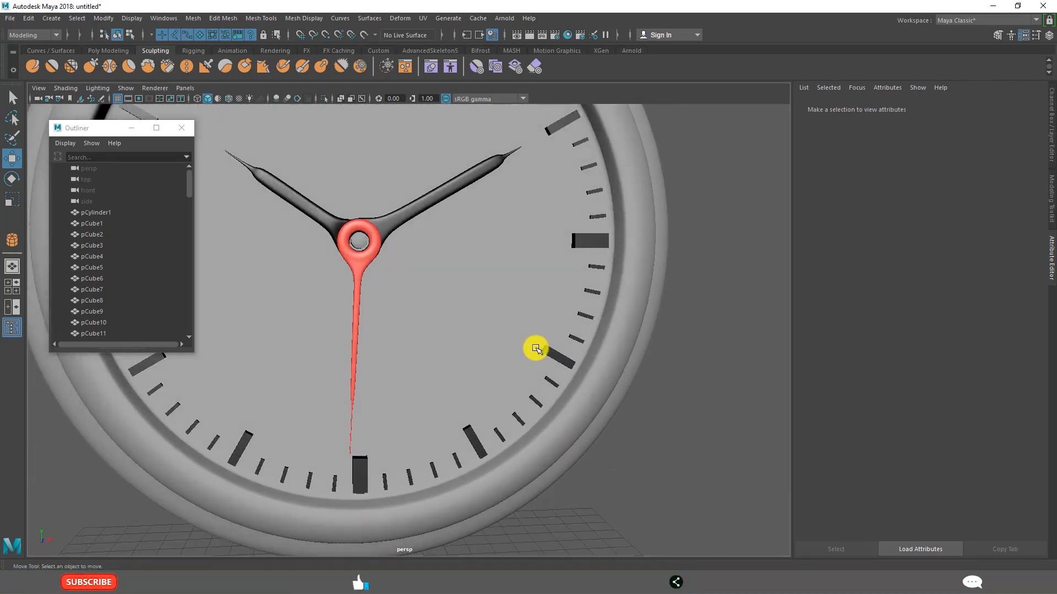
pyautogui.scroll(-5, 537, 345)
pyautogui.keyDown('alt'); pyautogui.moveTo(551, 292); pyautogui.dragTo(583, 305, button='middle'); pyautogui.keyUp('alt')
pyautogui.scroll(3, 600, 311)
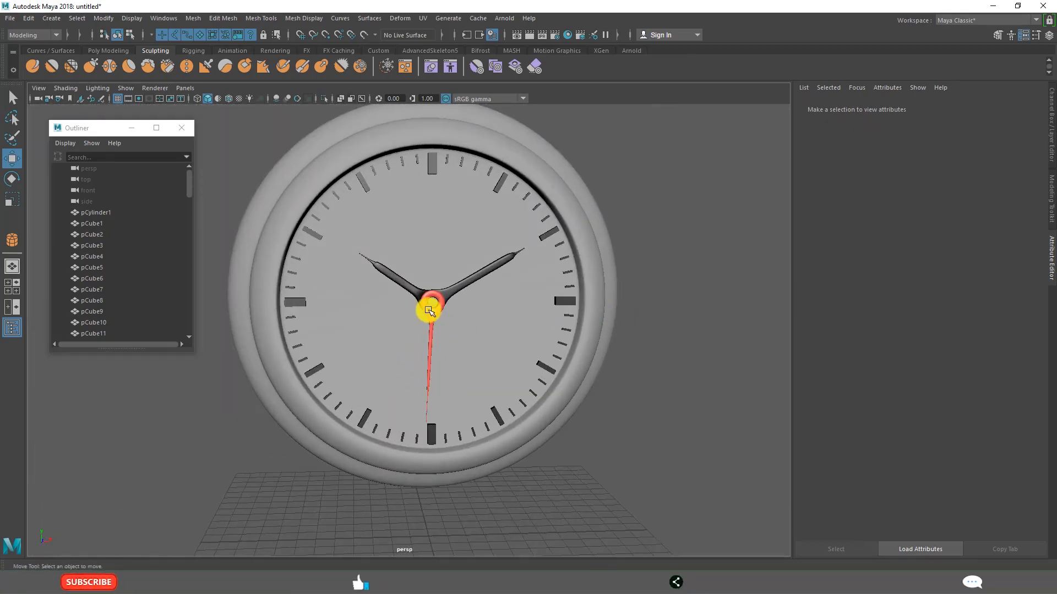
# Rotate the red hand about the pin so it points between the 6 and 7 o'clock marks.
pyautogui.click(430, 312)
pyautogui.press('e')
pyautogui.moveTo(384, 293); pyautogui.dragTo(385, 286)
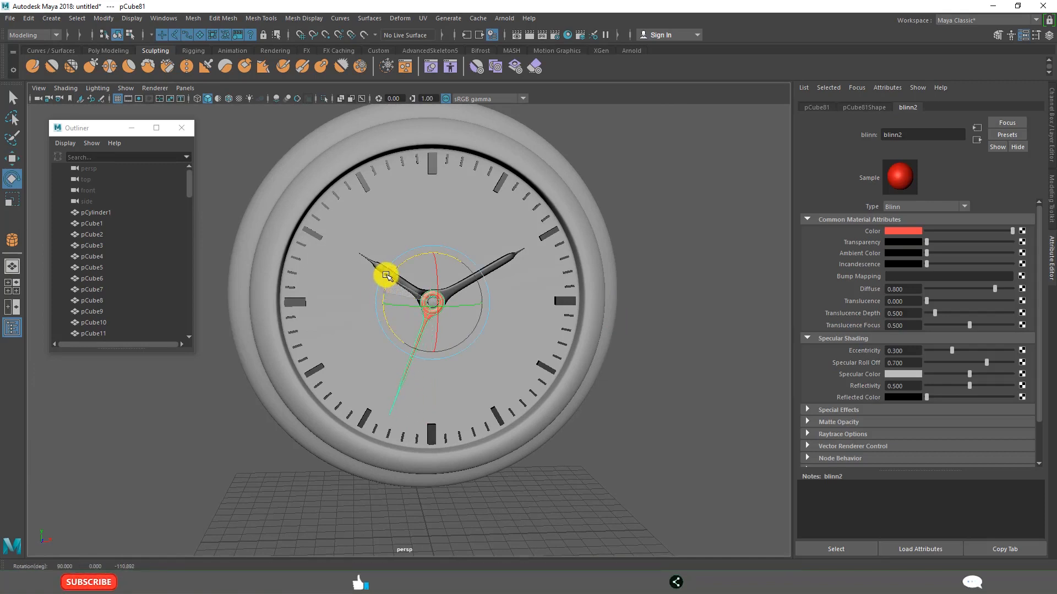
pyautogui.click(633, 416)
# Examine the clock body, dial and three mounted hands from several angles and distances.
pyautogui.scroll(-5, 618, 401)
pyautogui.moveTo(533, 335)
pyautogui.keyDown('alt'); pyautogui.mouseDown()
pyautogui.moveTo(594, 306)
pyautogui.moveTo(519, 352)
pyautogui.moveTo(529, 344)
pyautogui.mouseUp(); pyautogui.keyUp('alt')
pyautogui.scroll(5, 542, 340)
pyautogui.keyDown('alt'); pyautogui.moveTo(569, 328); pyautogui.dragTo(607, 343, button='middle'); pyautogui.keyUp('alt')
pyautogui.scroll(5, 597, 351)
pyautogui.keyDown('alt'); pyautogui.moveTo(589, 356); pyautogui.dragTo(556, 365); pyautogui.keyUp('alt')
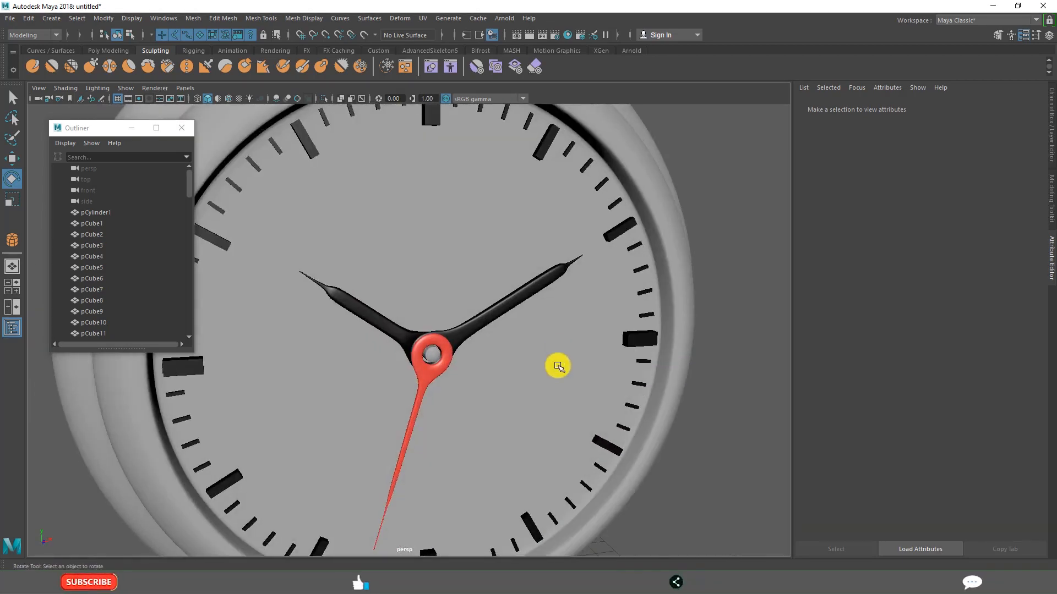
pyautogui.scroll(-4, 557, 365)
pyautogui.keyDown('alt'); pyautogui.moveTo(558, 364); pyautogui.dragTo(558, 364, button='middle'); pyautogui.keyUp('alt')
pyautogui.keyDown('alt'); pyautogui.moveTo(490, 380); pyautogui.dragTo(545, 387); pyautogui.keyUp('alt')
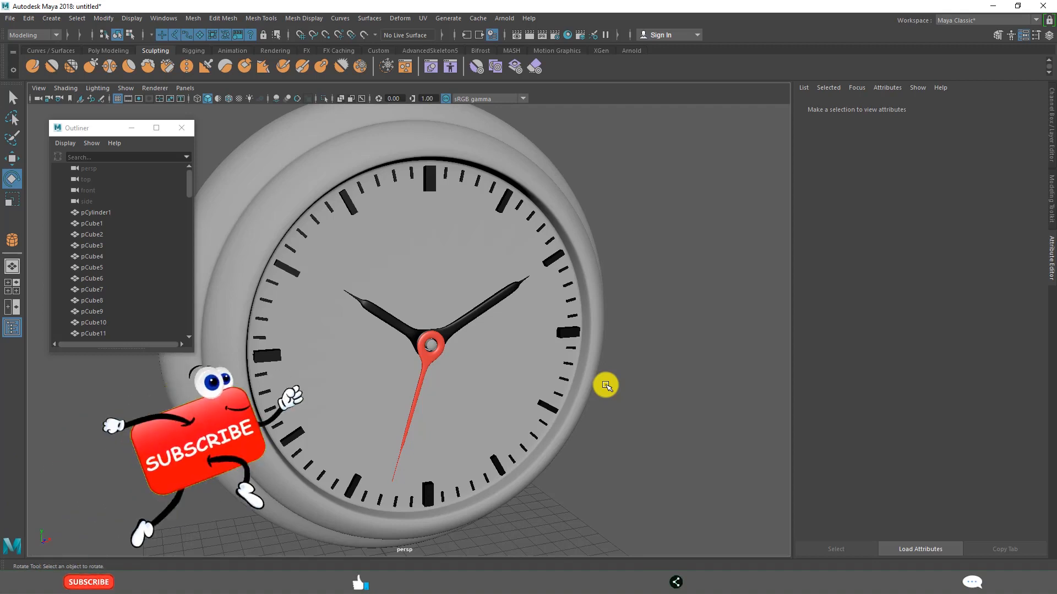
pyautogui.keyDown('alt'); pyautogui.moveTo(606, 395); pyautogui.dragTo(533, 365); pyautogui.keyUp('alt')
pyautogui.scroll(-4, 585, 407)
pyautogui.scroll(2, 589, 417)
pyautogui.keyDown('alt'); pyautogui.moveTo(569, 389); pyautogui.dragTo(622, 394, button='middle'); pyautogui.keyUp('alt')
pyautogui.scroll(2, 622, 393)
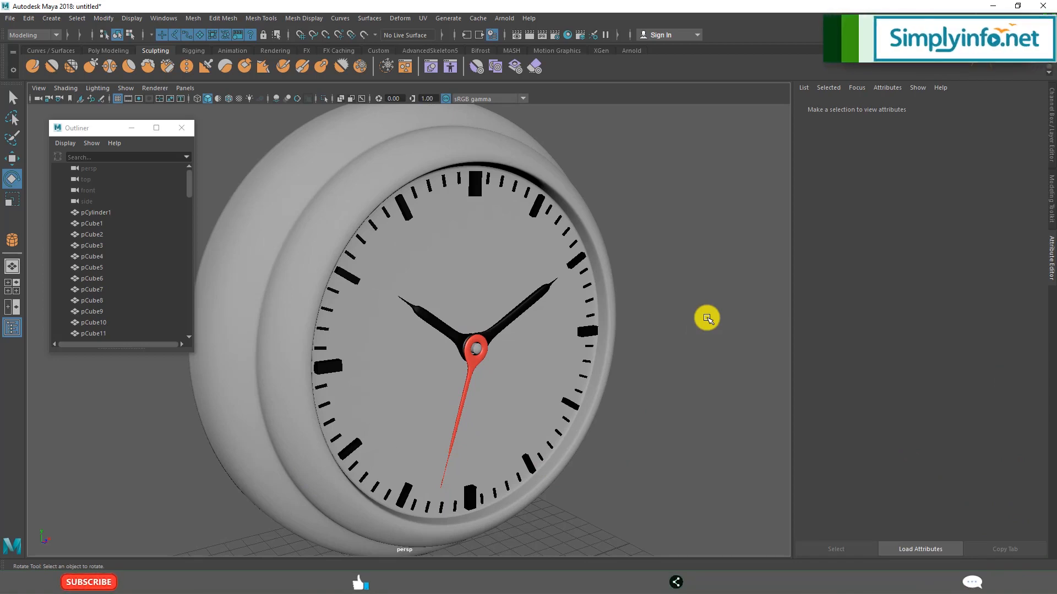
pyautogui.scroll(-2, 632, 332)
pyautogui.keyDown('alt'); pyautogui.moveTo(632, 332); pyautogui.dragTo(564, 365); pyautogui.keyUp('alt')
pyautogui.scroll(3, 563, 367)
pyautogui.scroll(-1, 563, 368)
pyautogui.keyDown('alt'); pyautogui.moveTo(481, 382); pyautogui.dragTo(611, 417); pyautogui.keyUp('alt')
pyautogui.scroll(1, 556, 374)
pyautogui.scroll(-1, 611, 417)
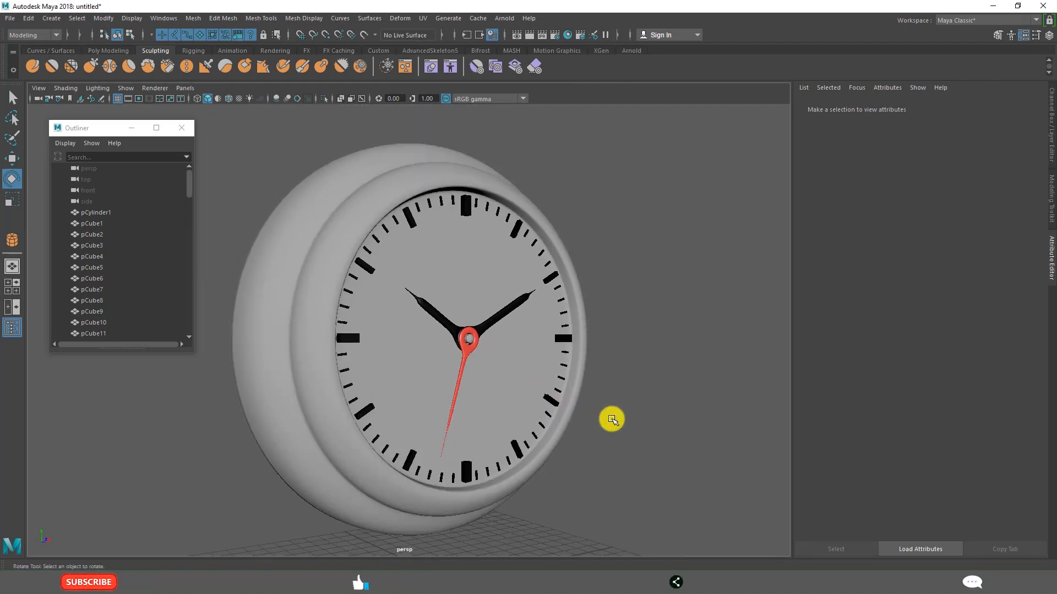